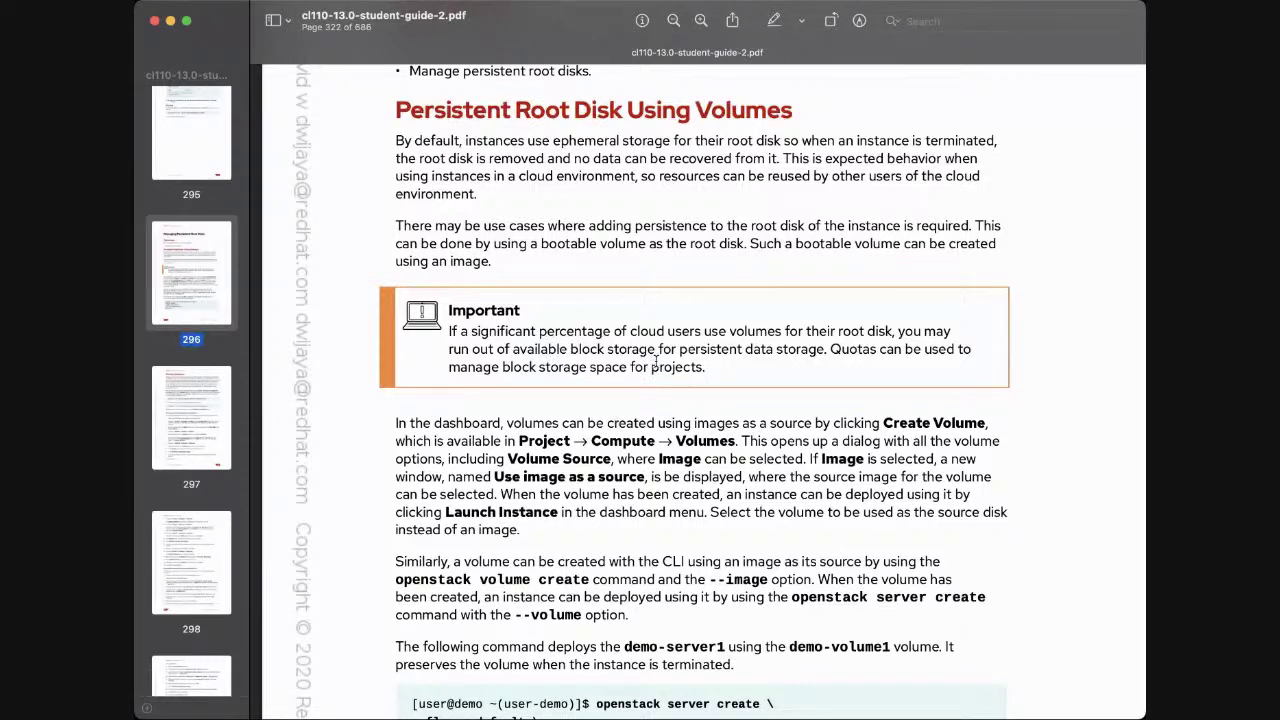
Read page 296 down to the example booting demo-server1 from demo-volume1
scroll(655, 362, "up", 2)
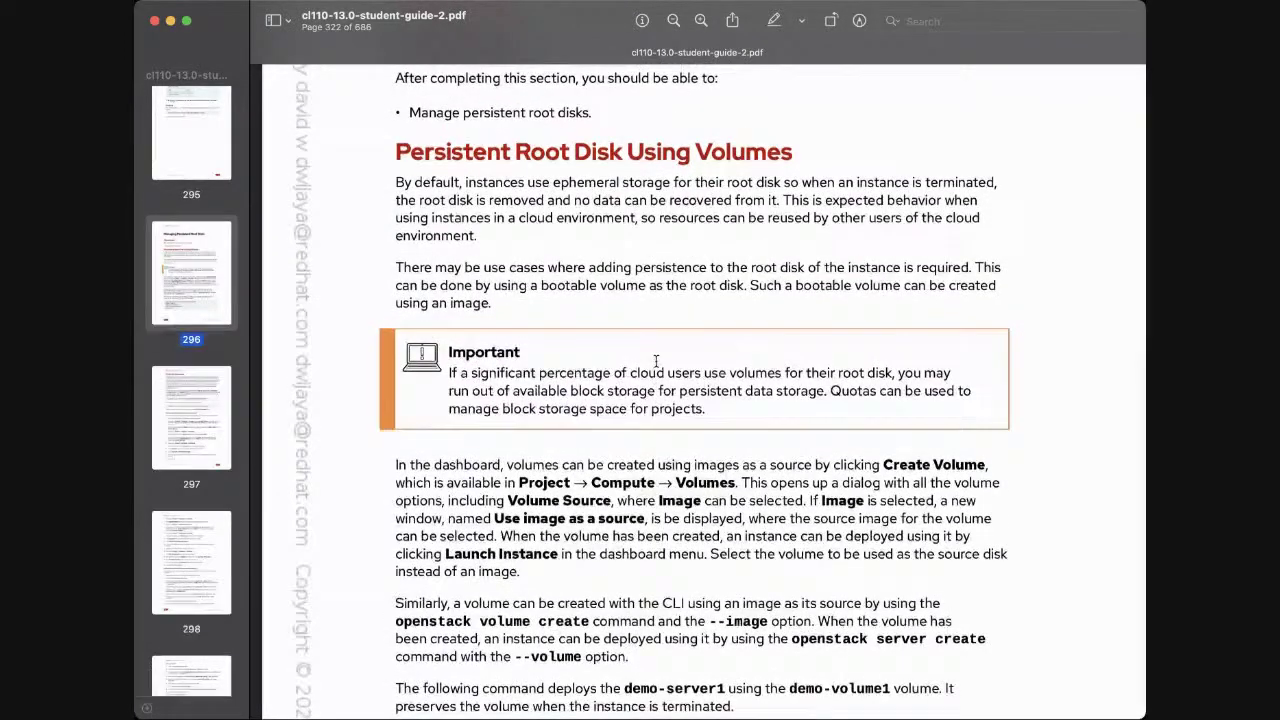
scroll(655, 362, "down", 4)
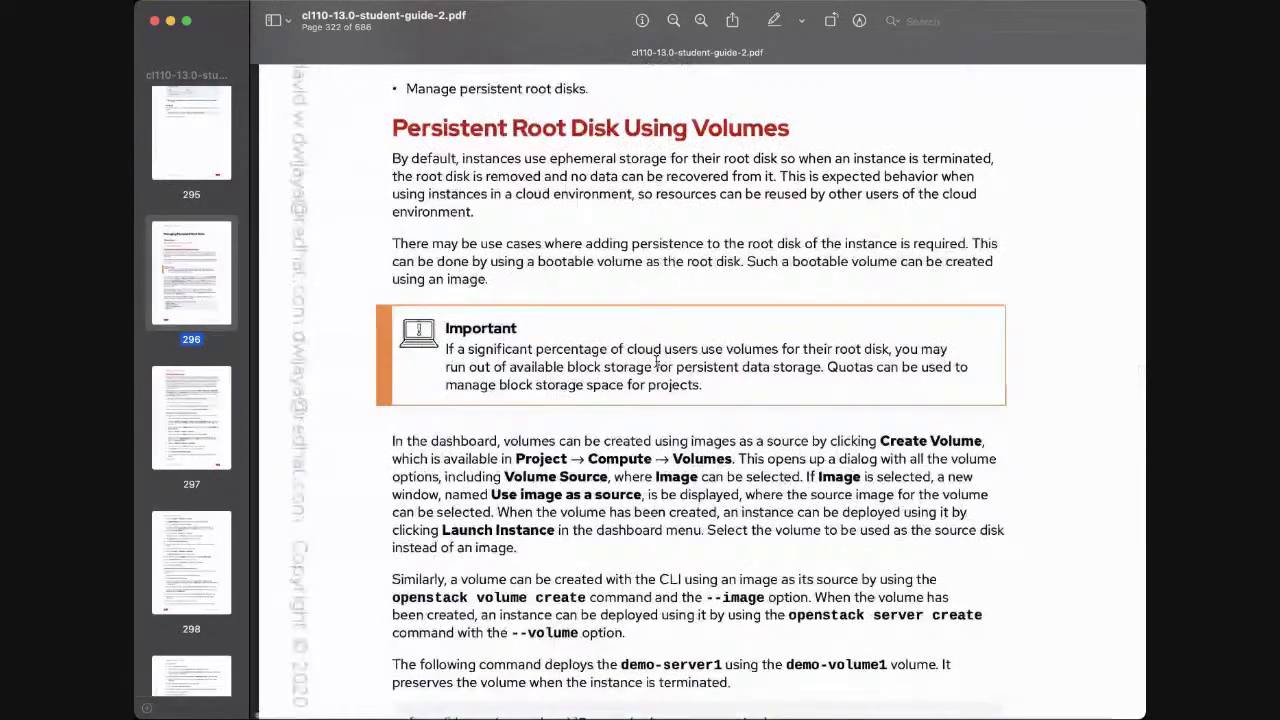
scroll(655, 362, "down", 4)
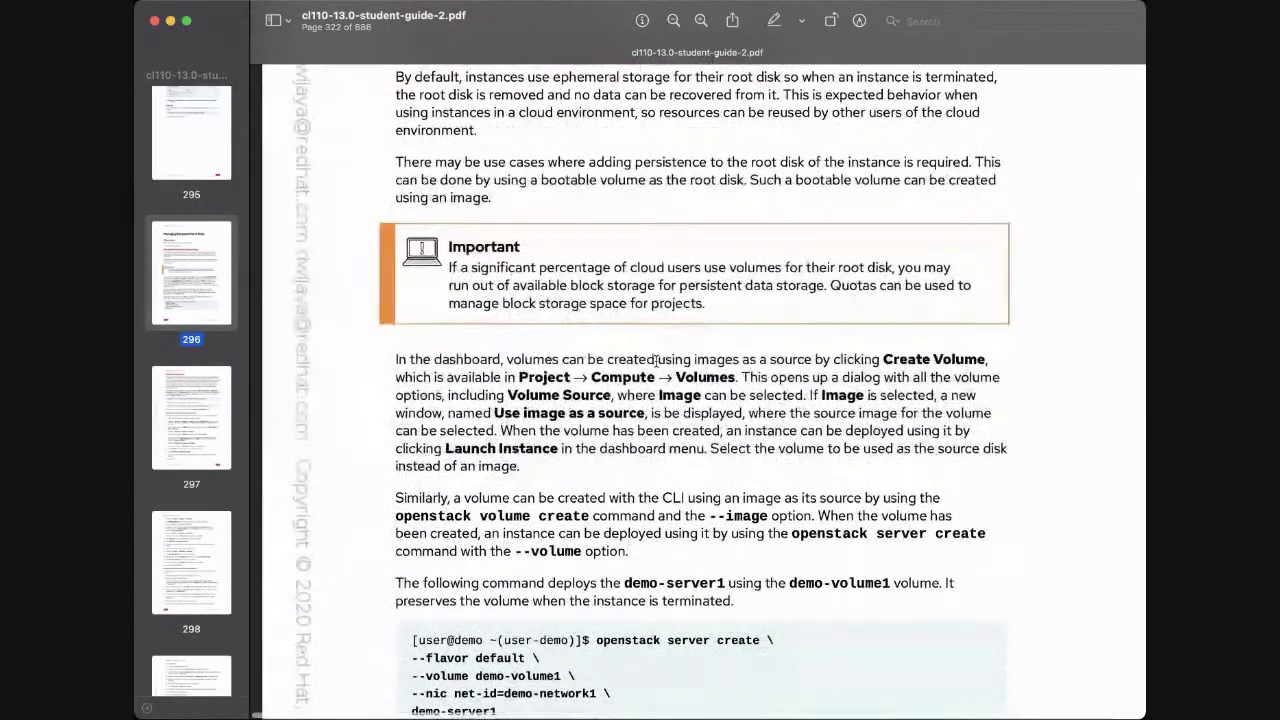
scroll(655, 362, "down", 6)
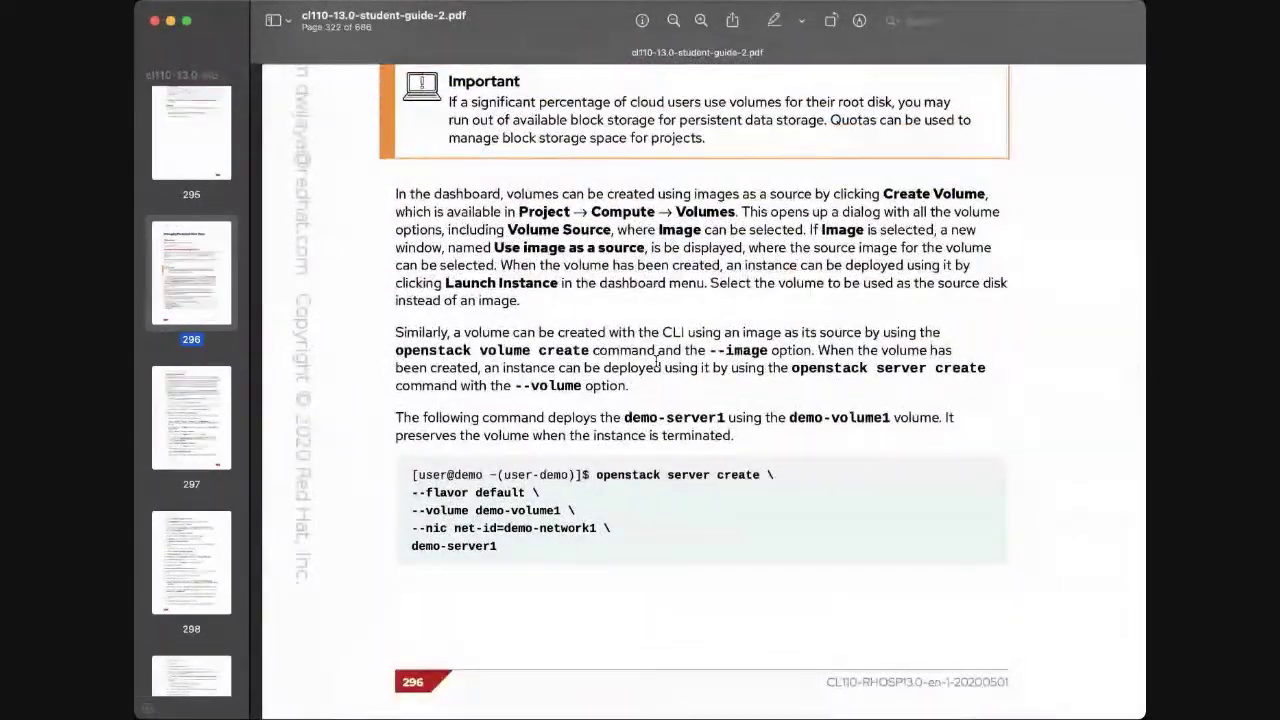
scroll(655, 362, "up", 5)
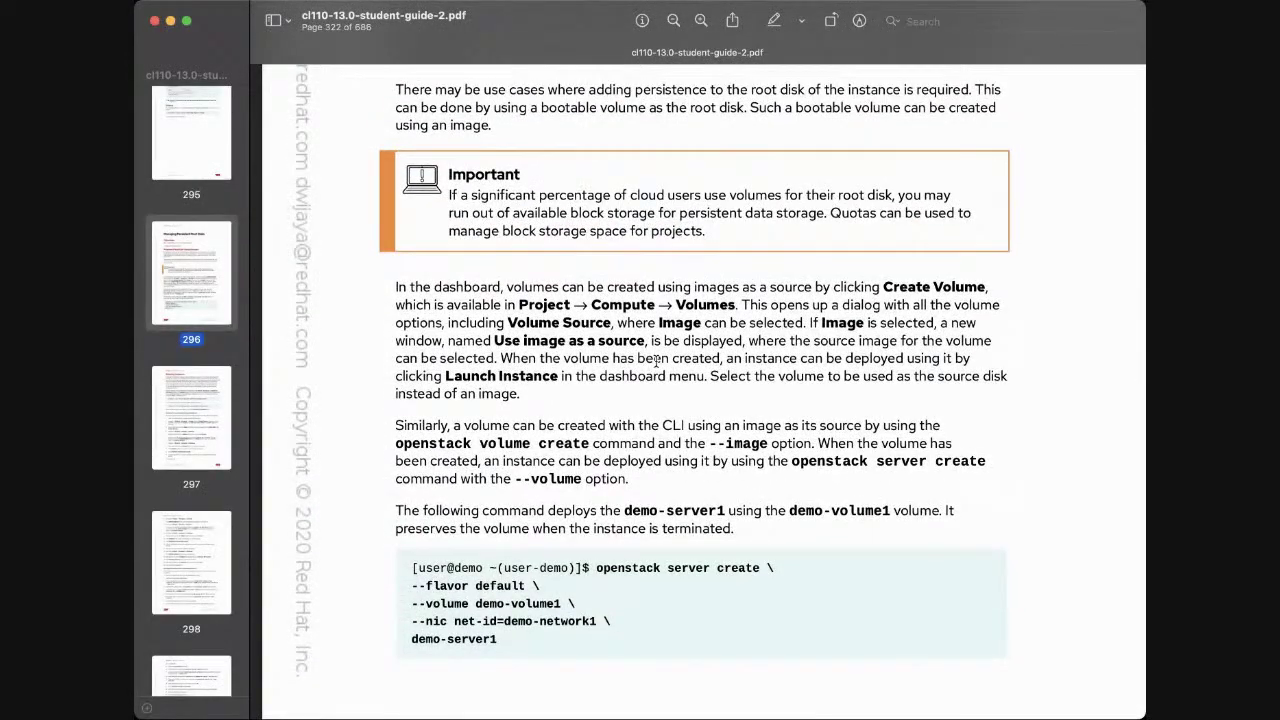
scroll(656, 361, "down", 1)
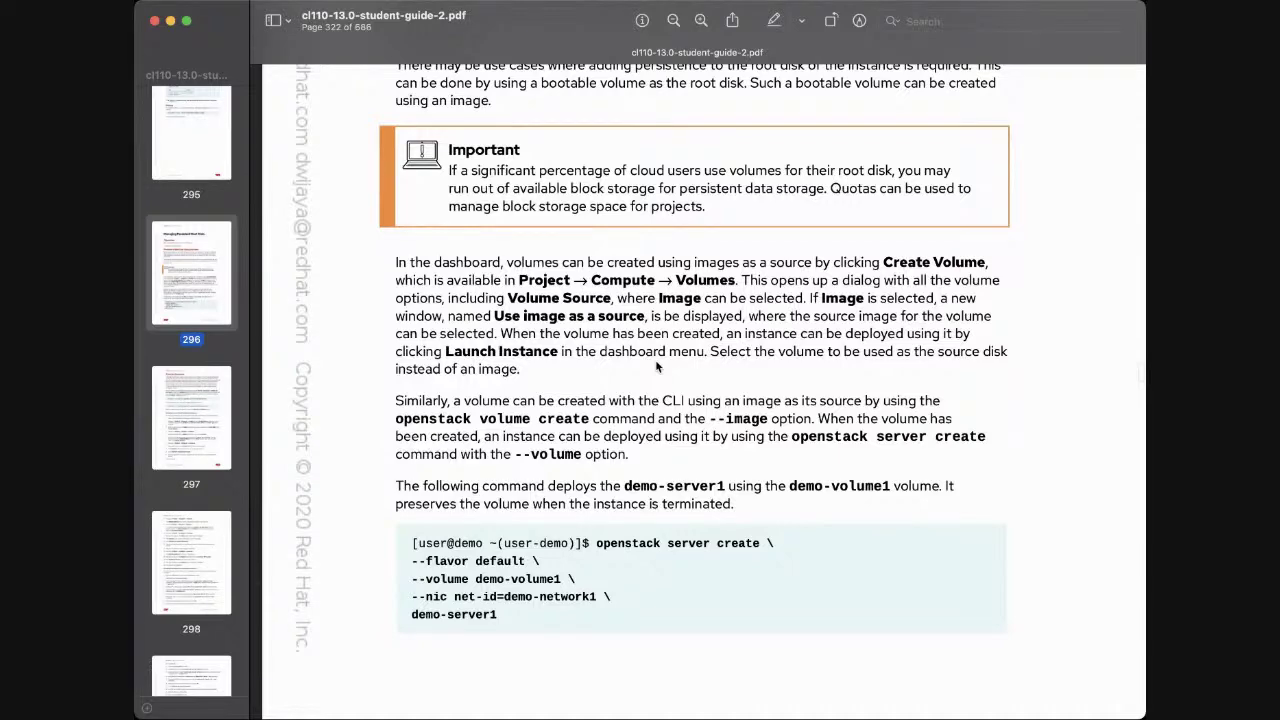
scroll(657, 366, "up", 2)
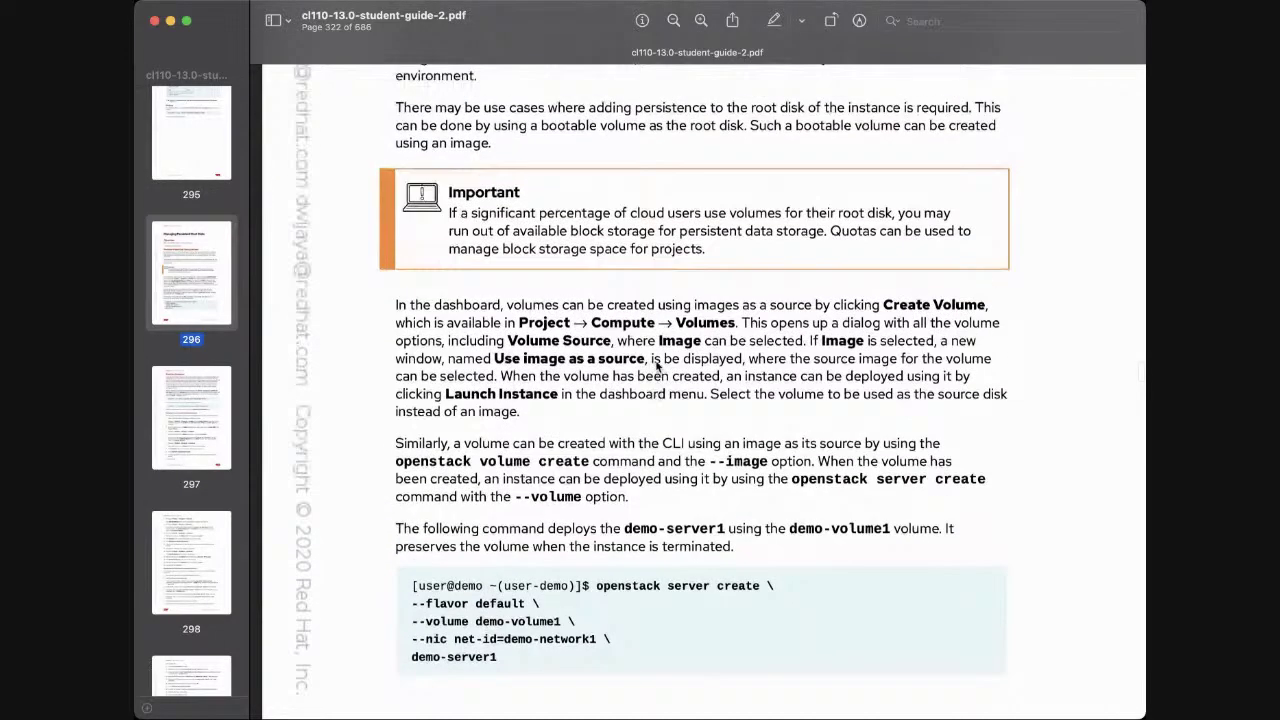
scroll(658, 350, "up", 4)
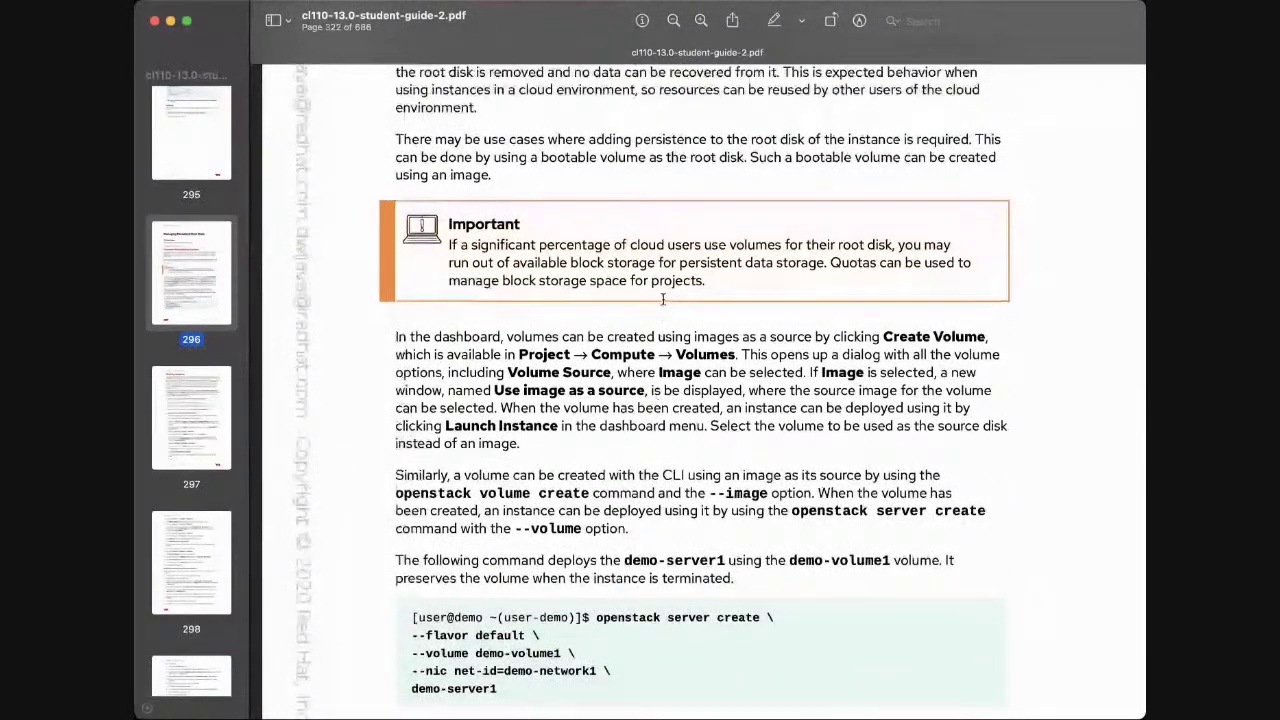
scroll(662, 299, "down", 3)
scroll(662, 299, "down", 1)
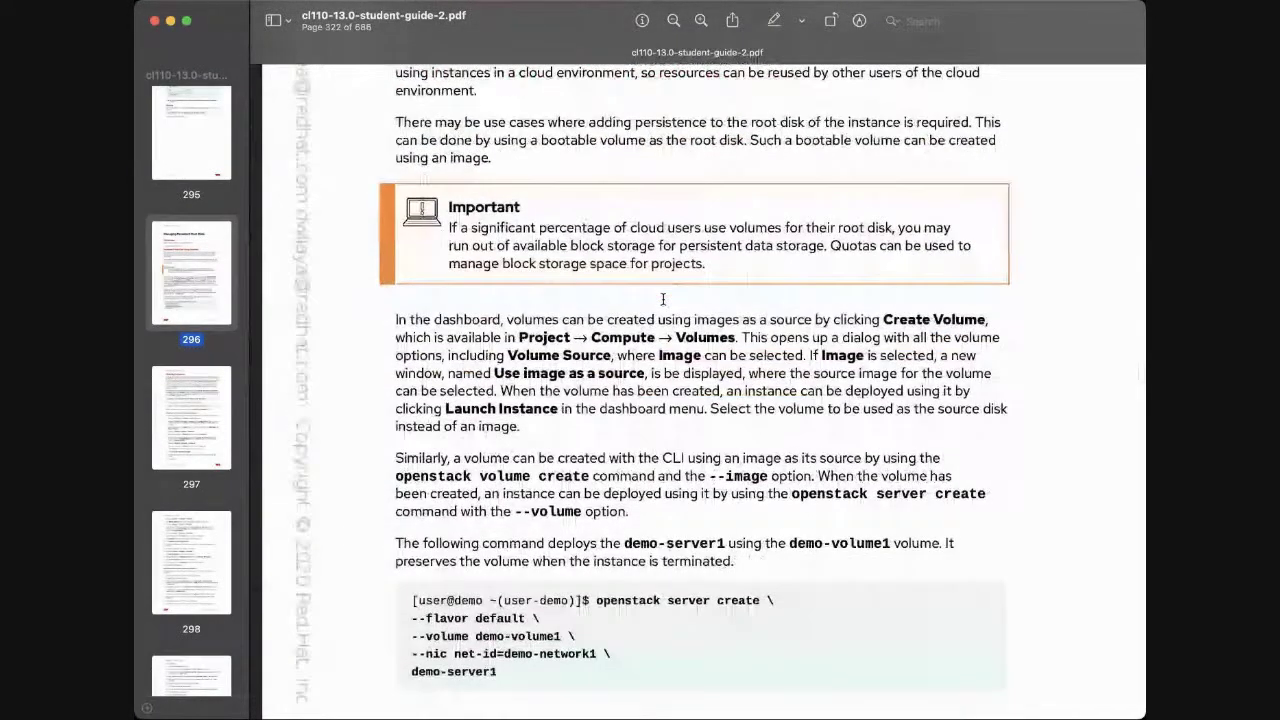
scroll(660, 300, "down", 1)
scroll(661, 299, "down", 1)
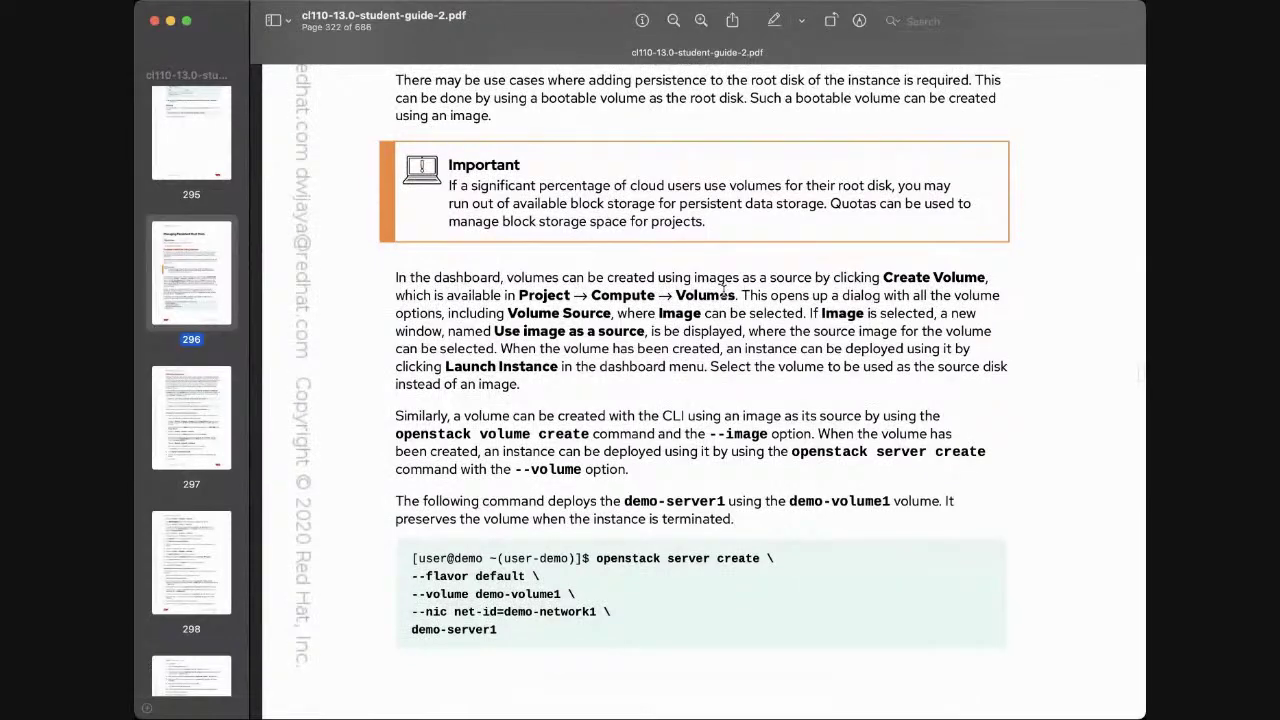
scroll(745, 295, "down", 1)
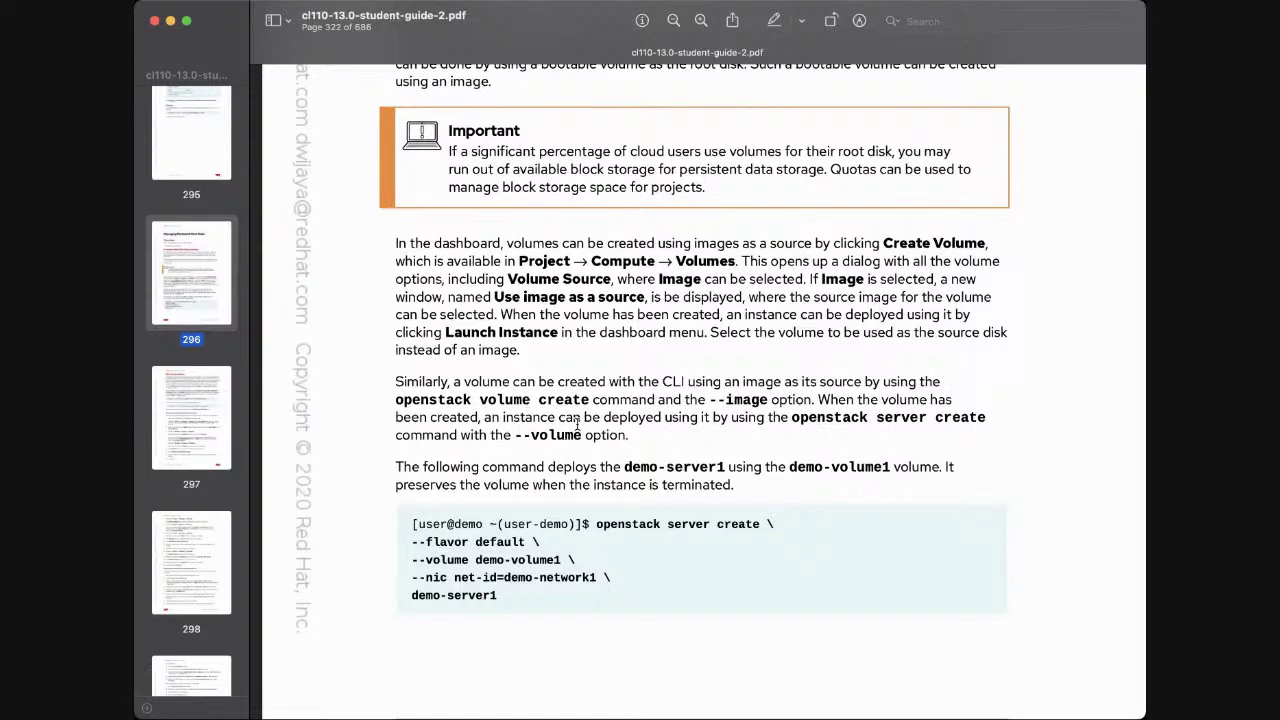
scroll(613, 478, "down", 3)
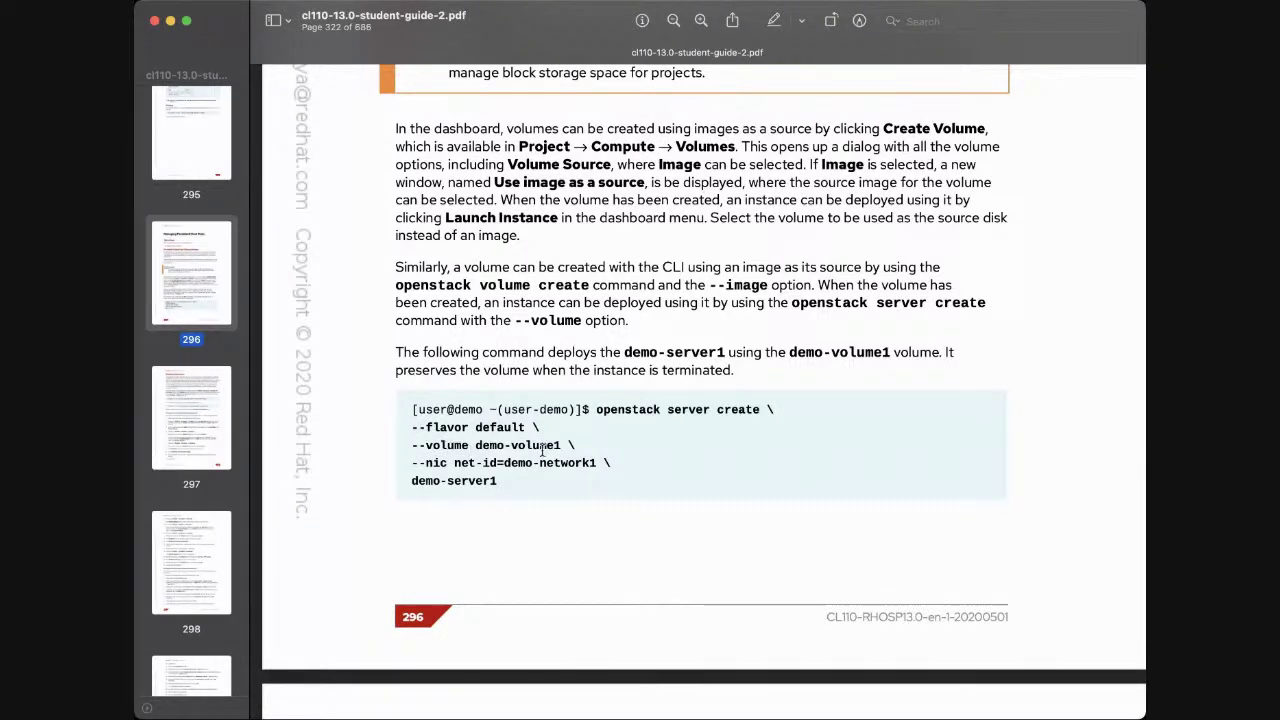
Review the volume-boot command, then move to page 297's shelve and unshelve commands
scroll(543, 450, "down", 1)
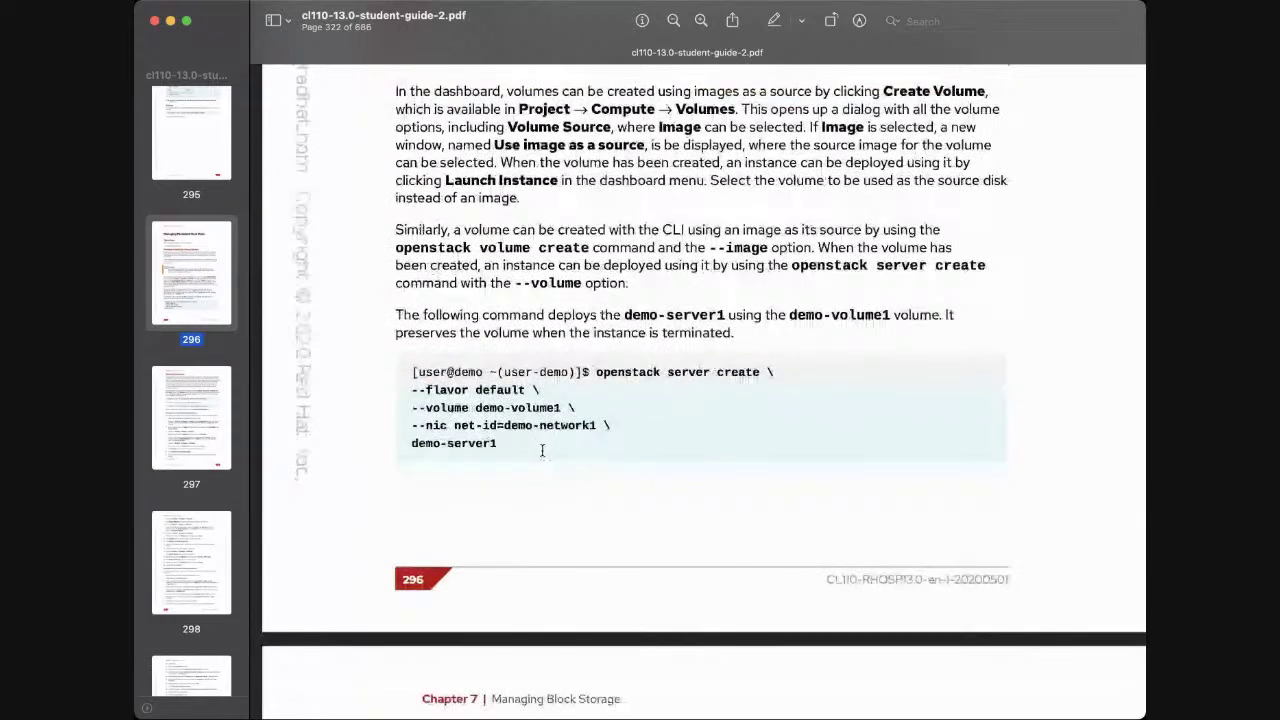
scroll(543, 450, "down", 3)
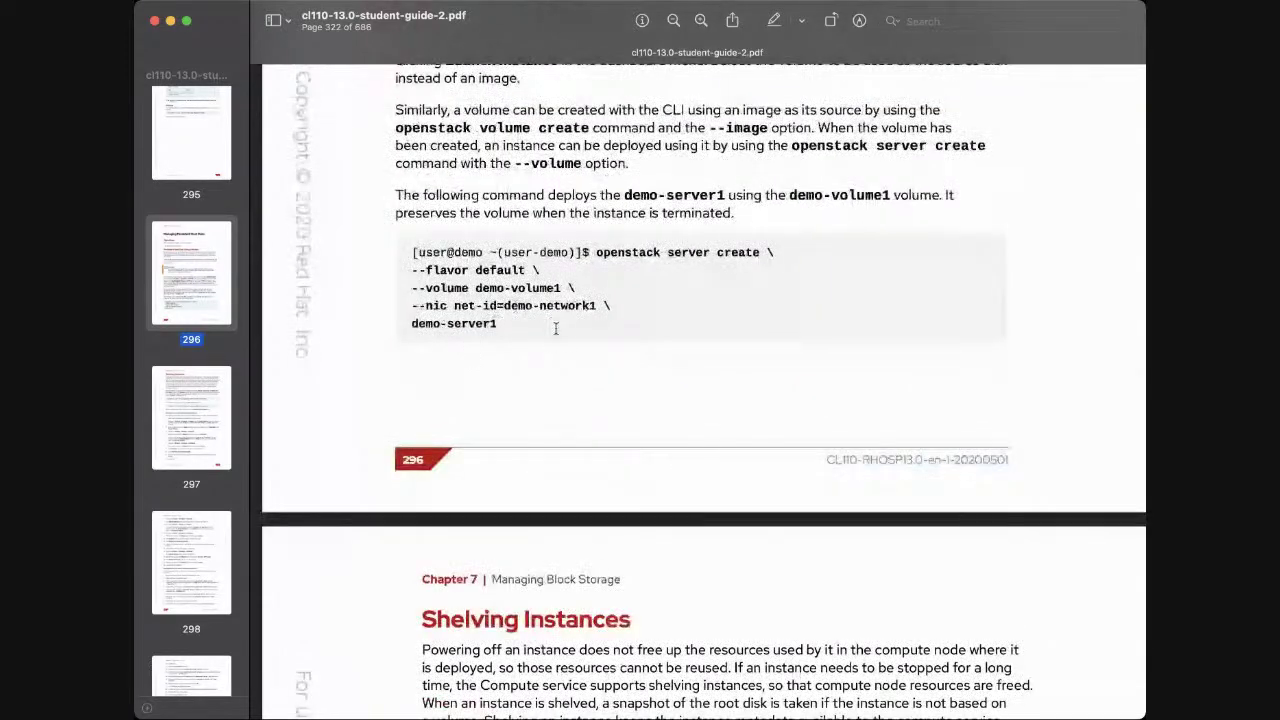
scroll(556, 329, "up", 2)
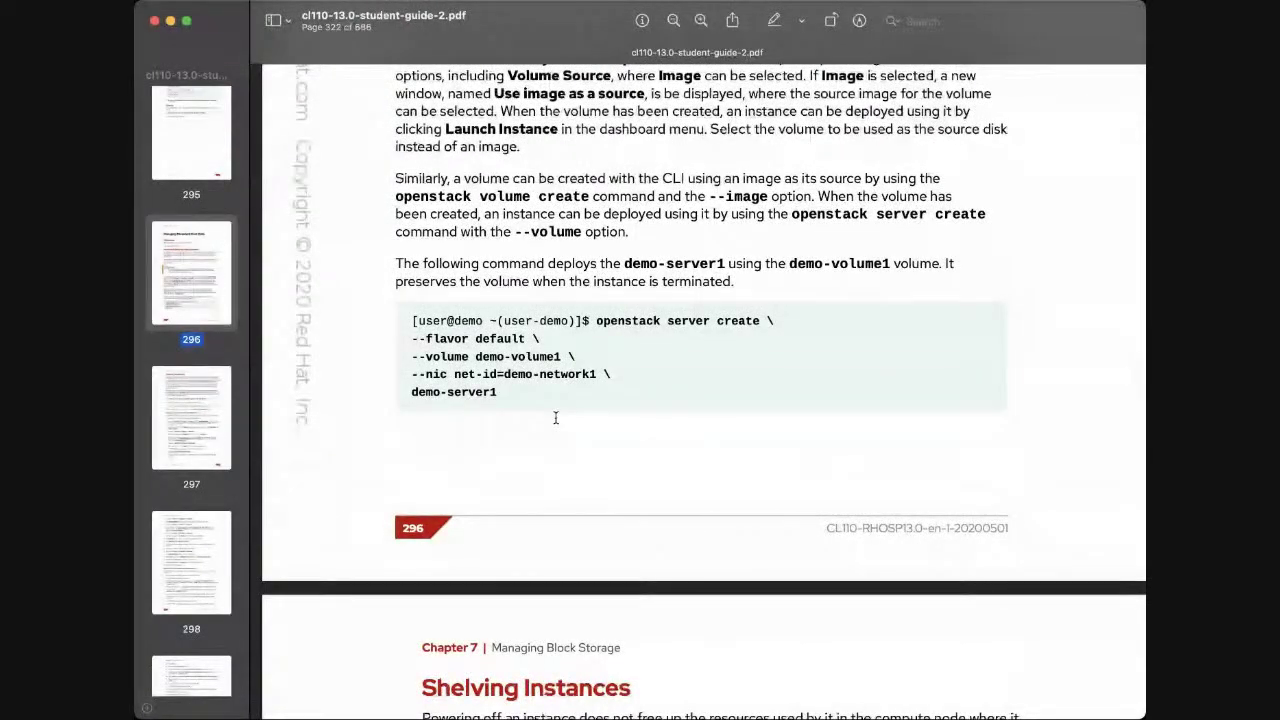
scroll(556, 418, "up", 2)
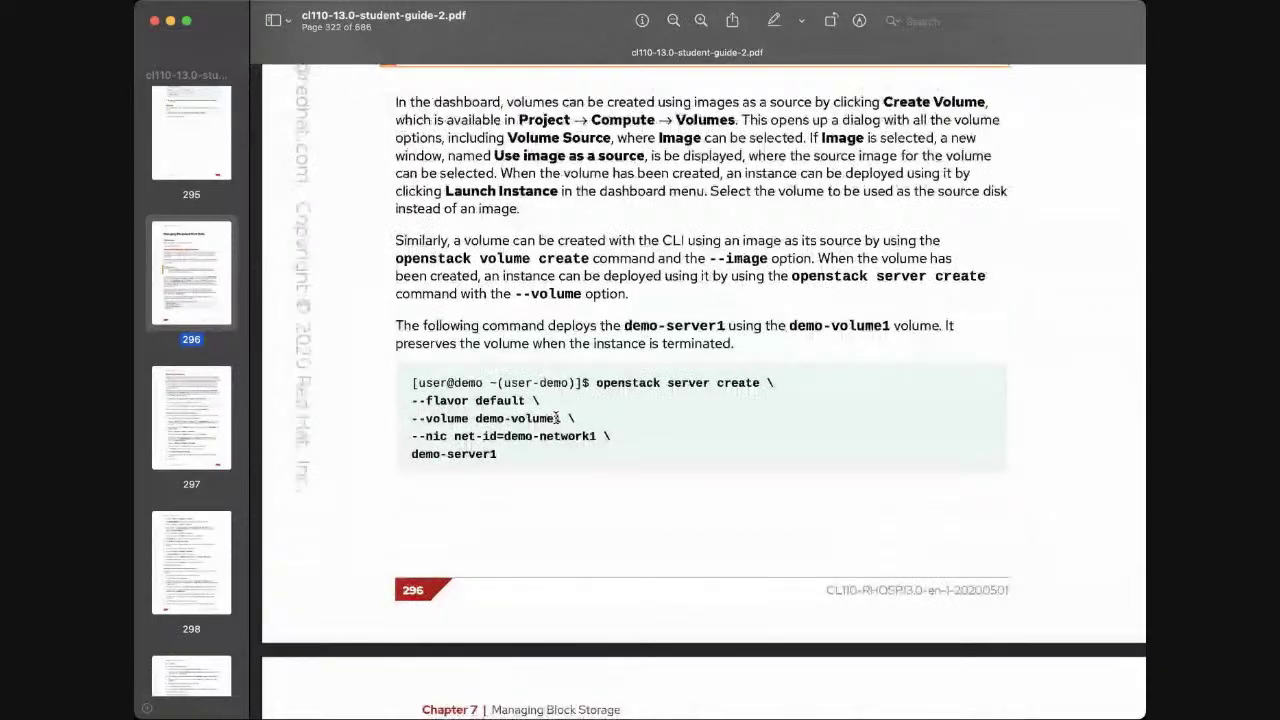
scroll(557, 418, "up", 2)
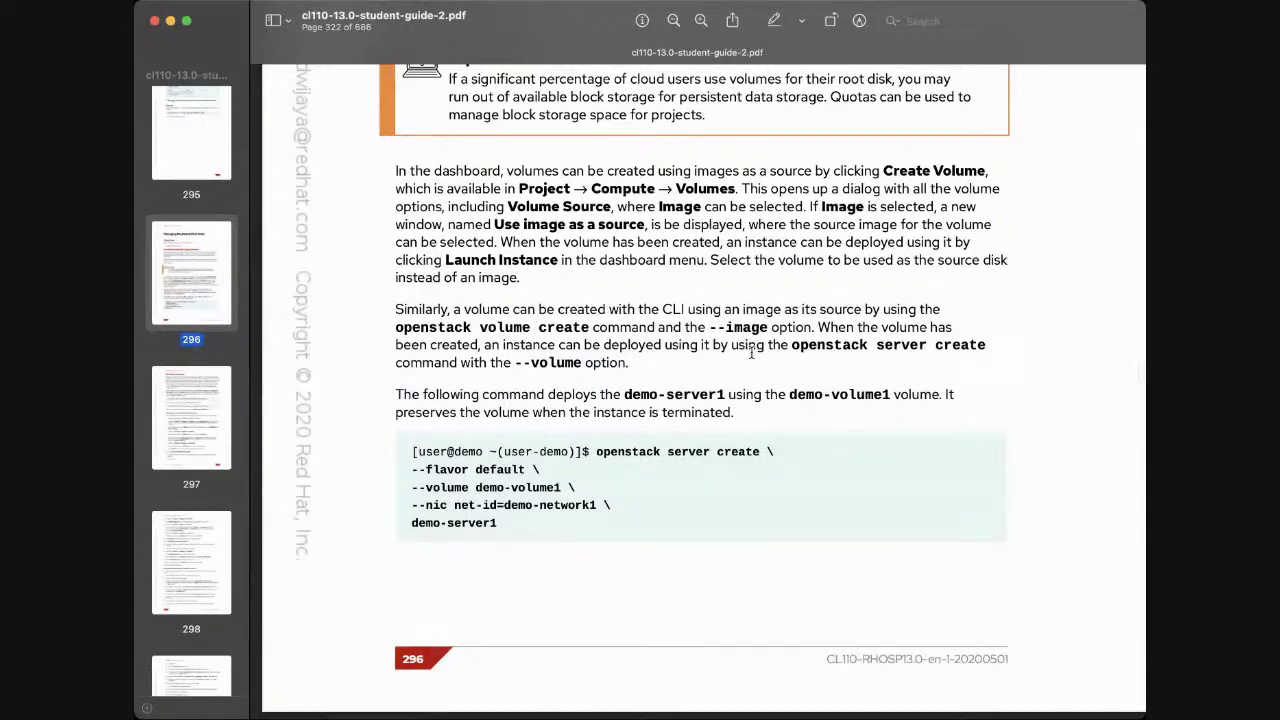
scroll(866, 348, "down", 5)
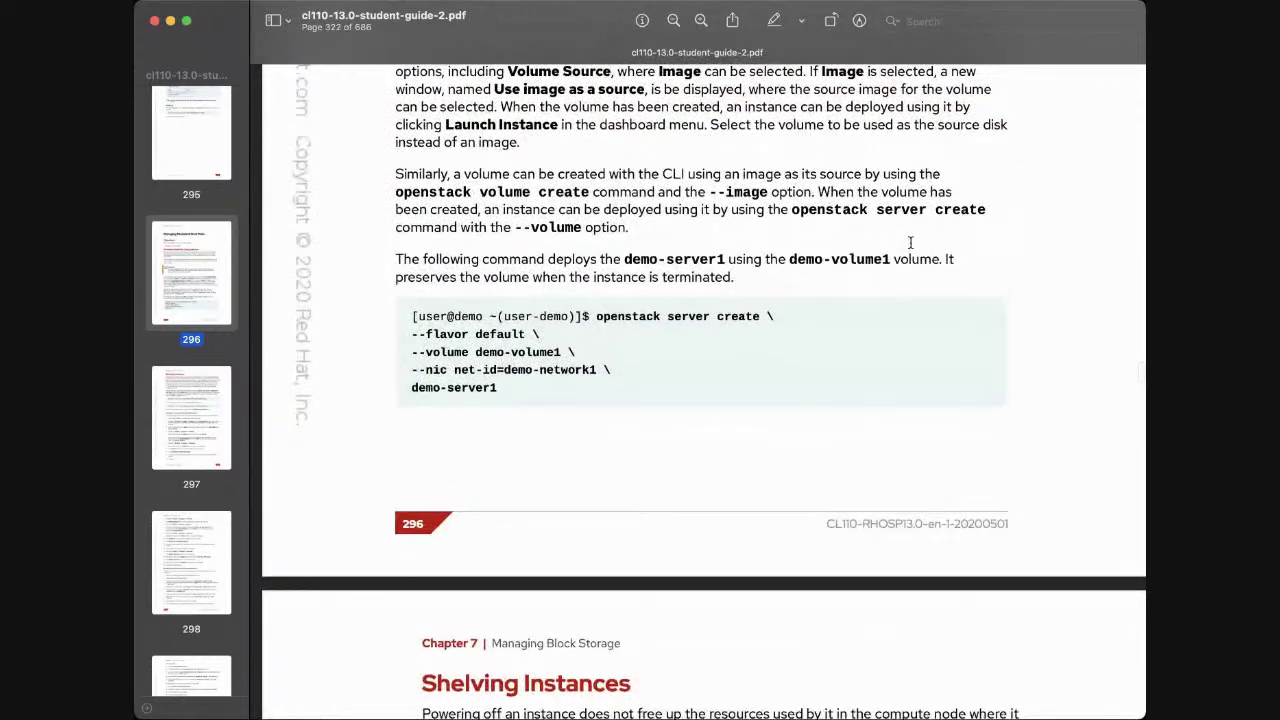
scroll(905, 215, "down", 2)
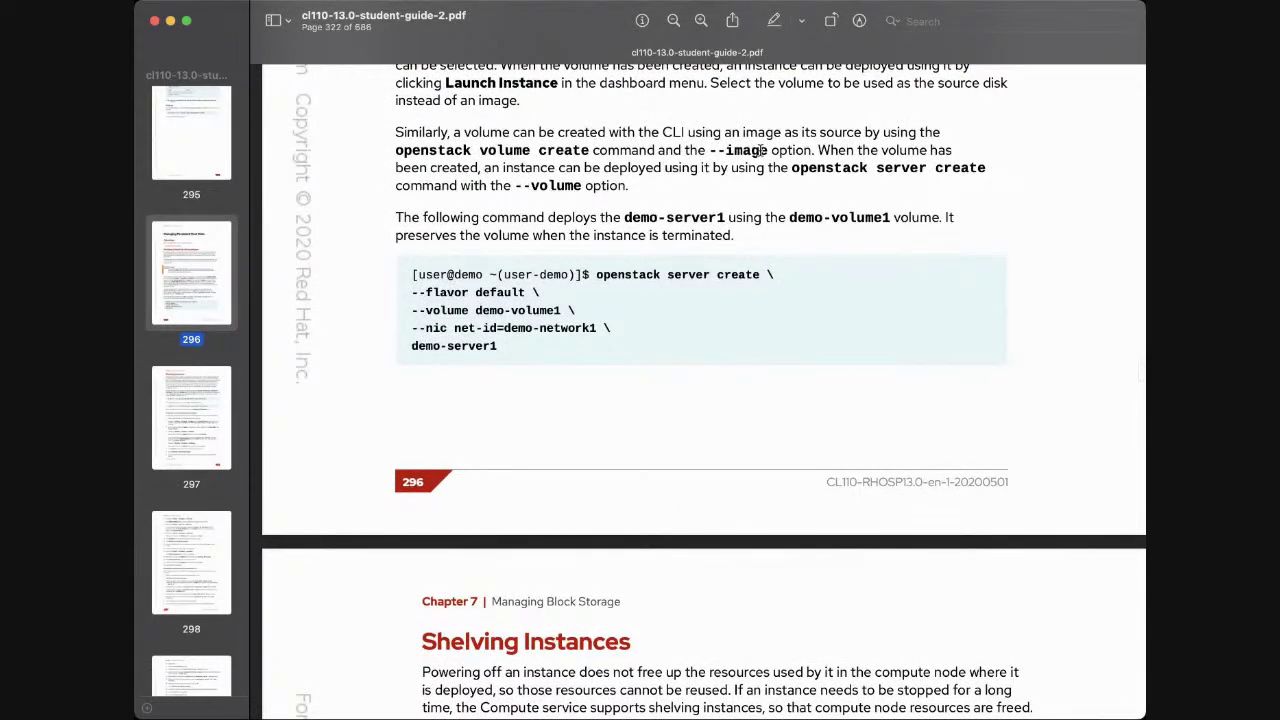
scroll(726, 416, "down", 3)
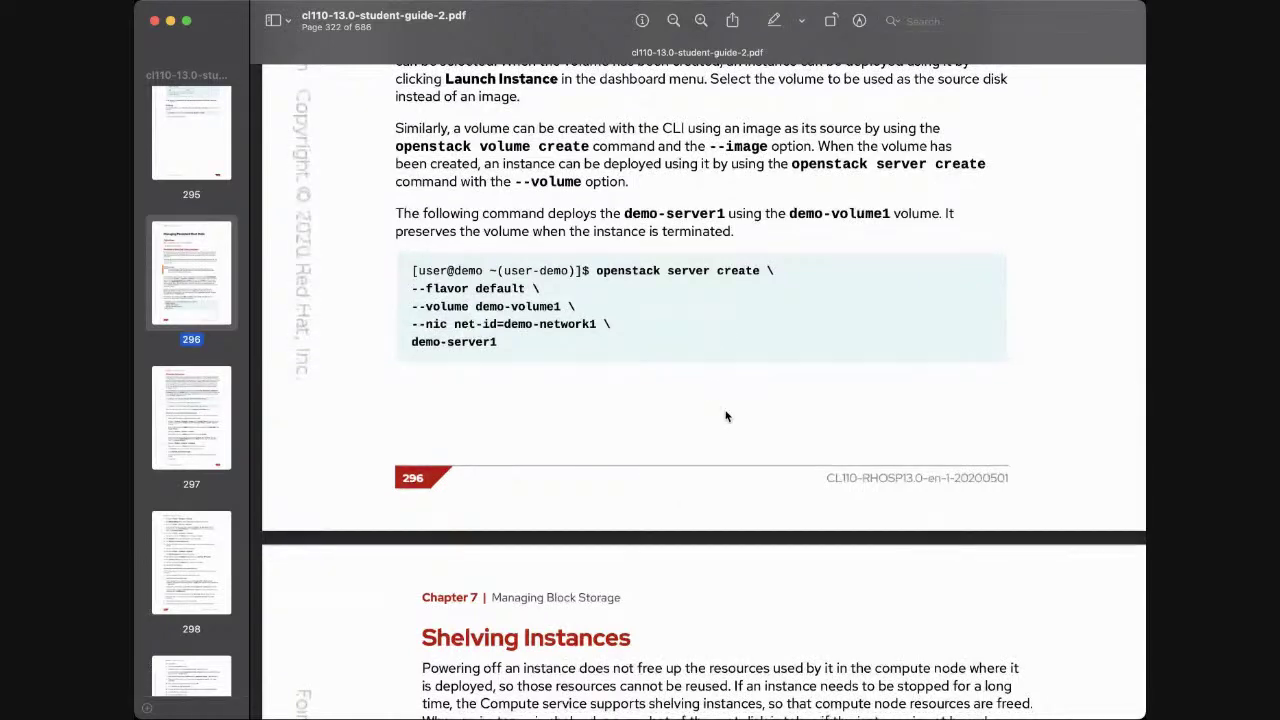
scroll(726, 416, "down", 4)
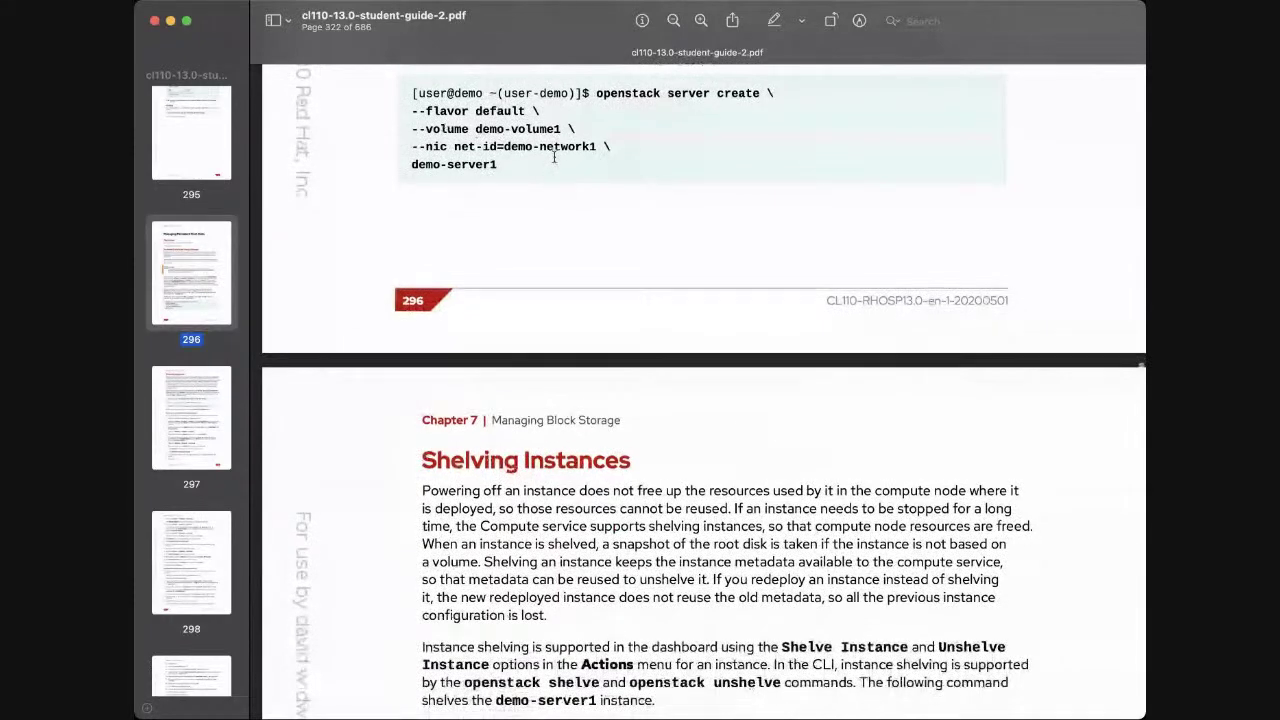
scroll(560, 168, "down", 1)
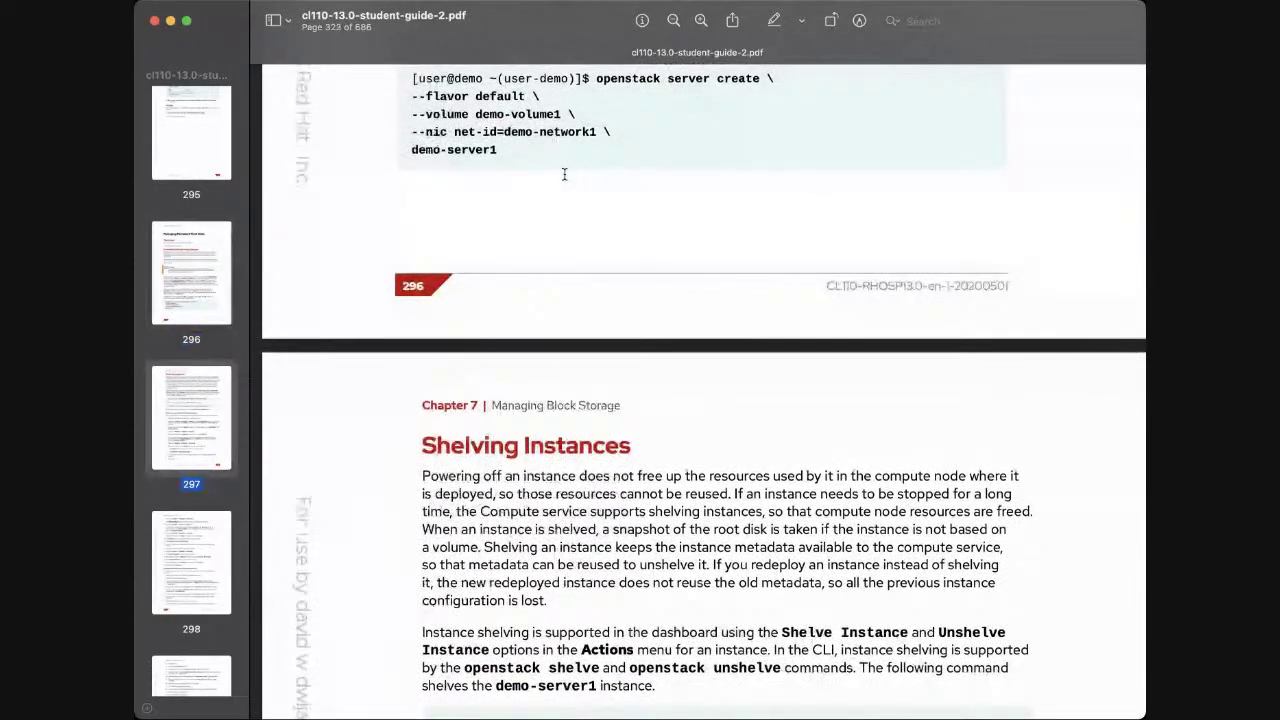
scroll(564, 174, "up", 3)
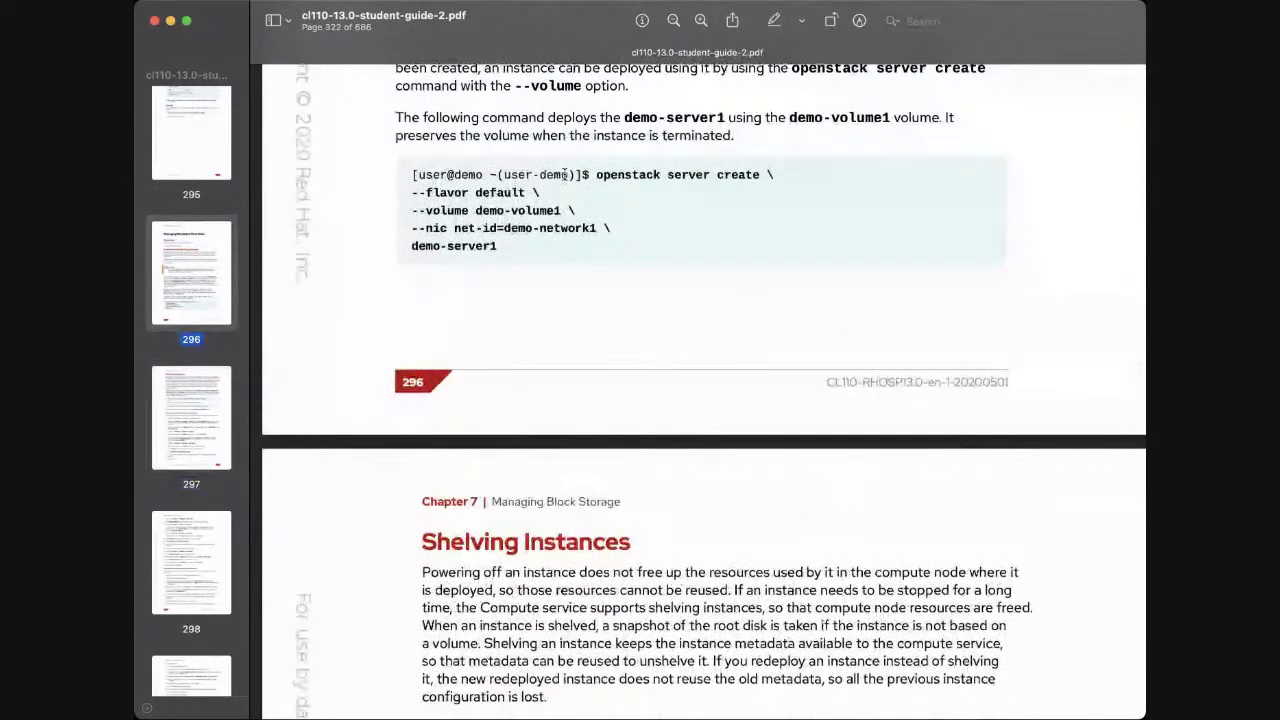
scroll(565, 174, "down", 2)
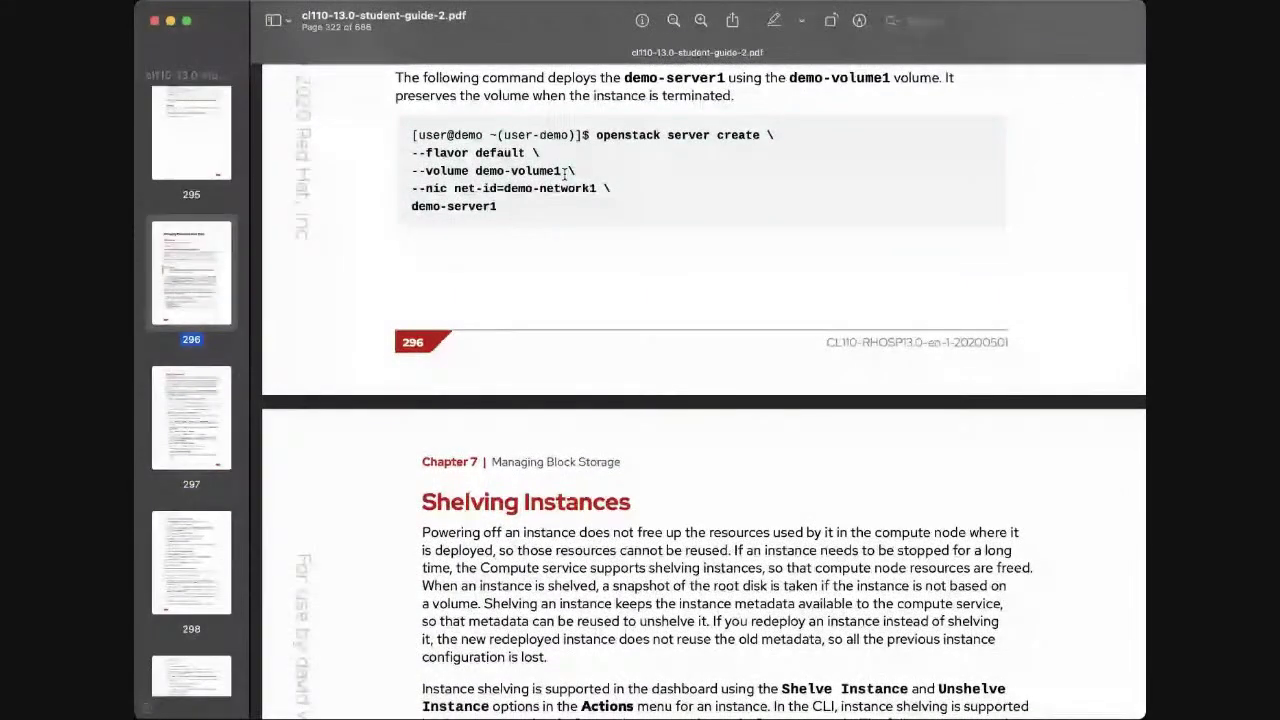
scroll(565, 174, "down", 1)
scroll(565, 174, "down", 1)
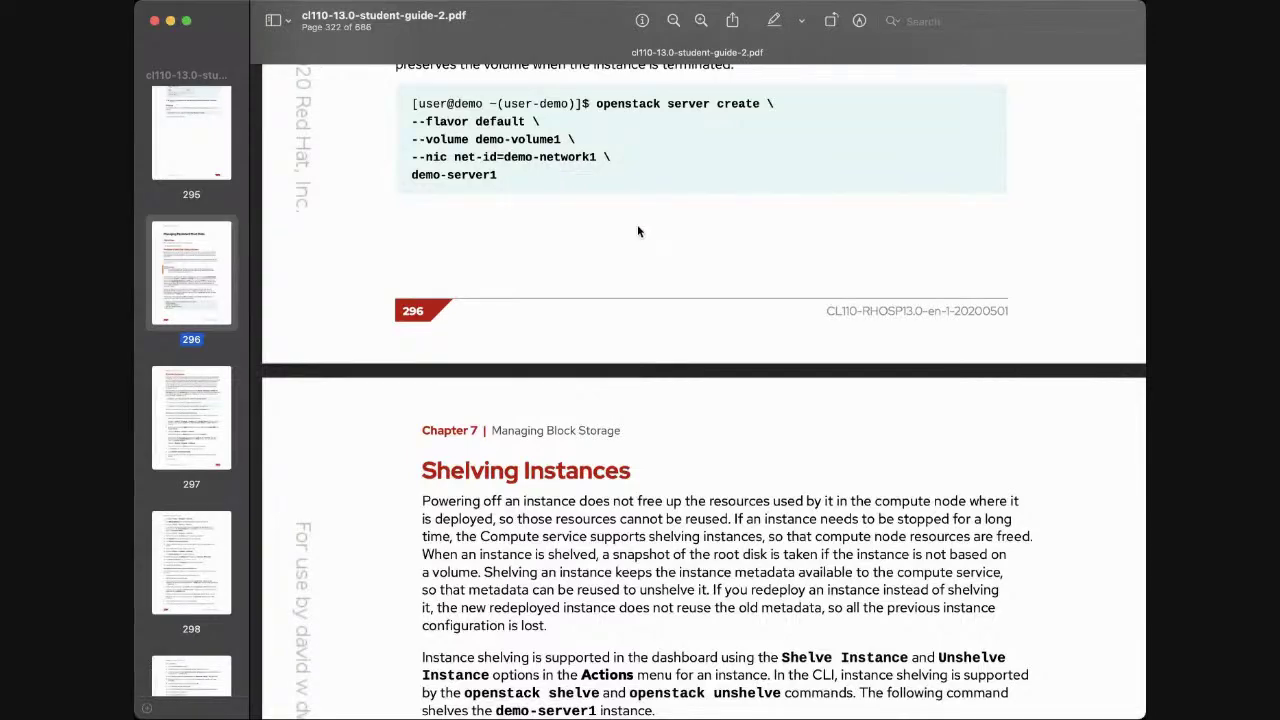
scroll(638, 231, "up", 10)
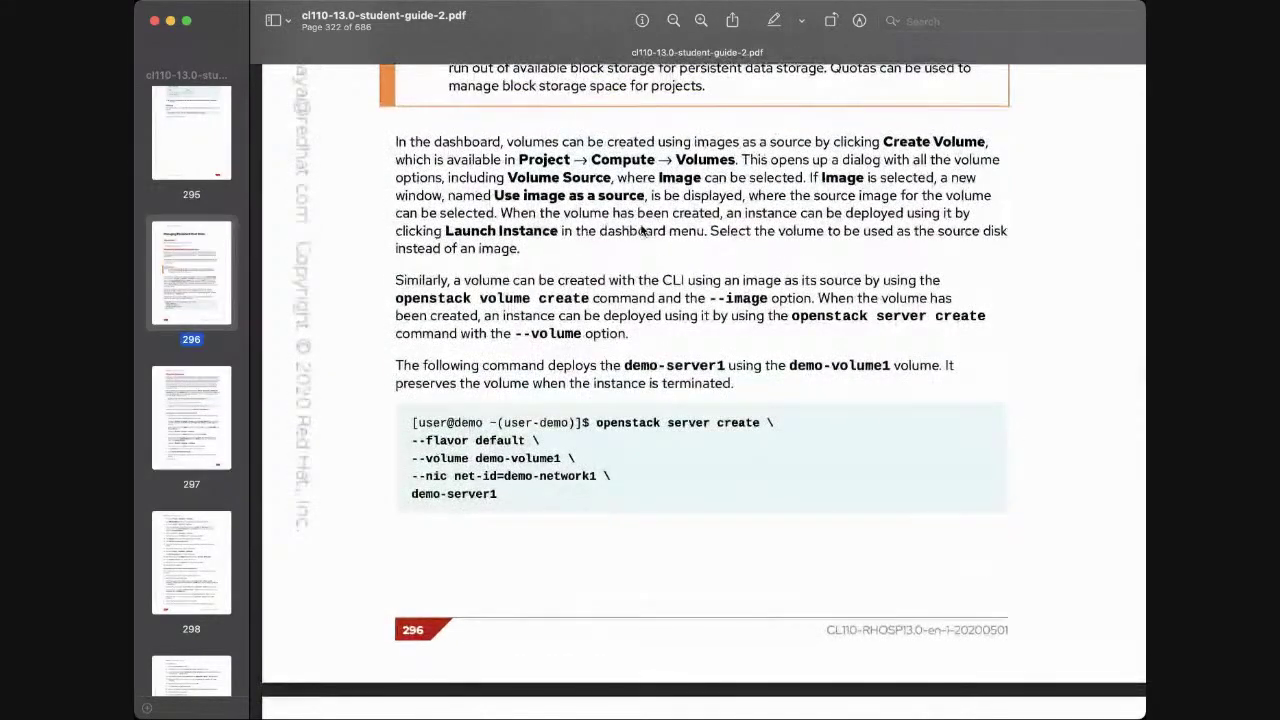
scroll(643, 231, "up", 2)
scroll(643, 230, "up", 5)
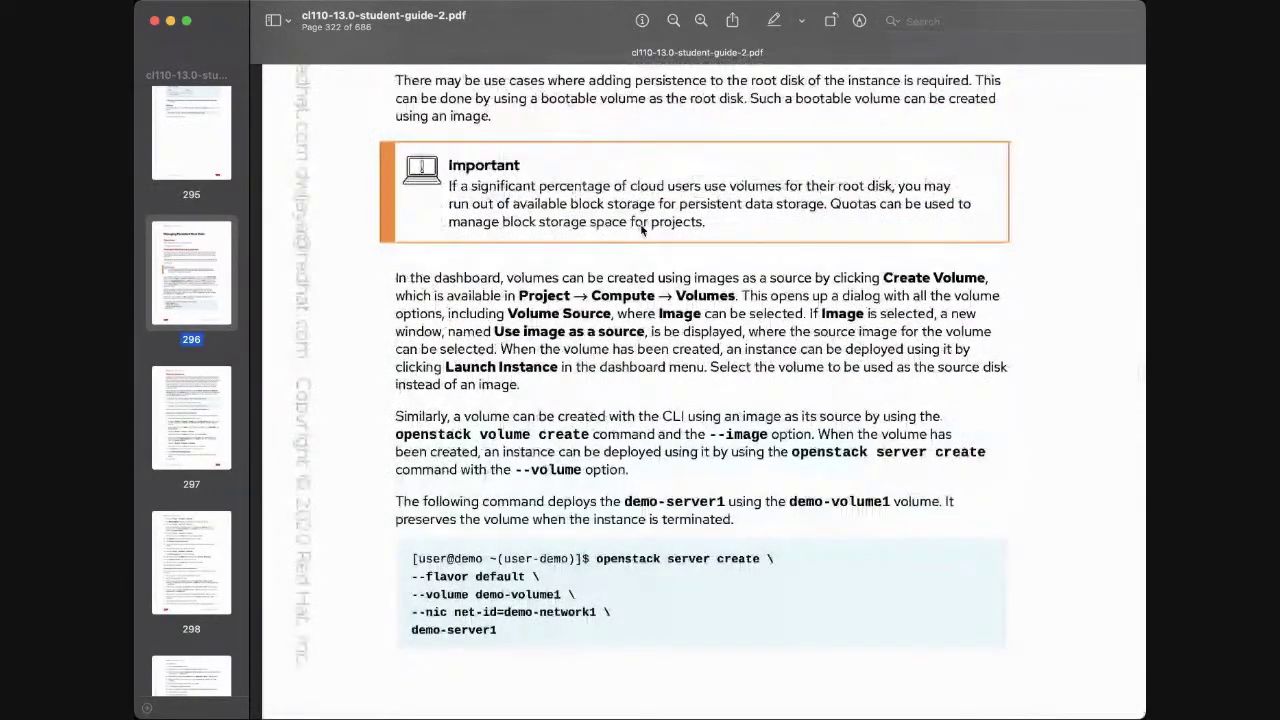
scroll(643, 230, "up", 8)
scroll(641, 231, "down", 20)
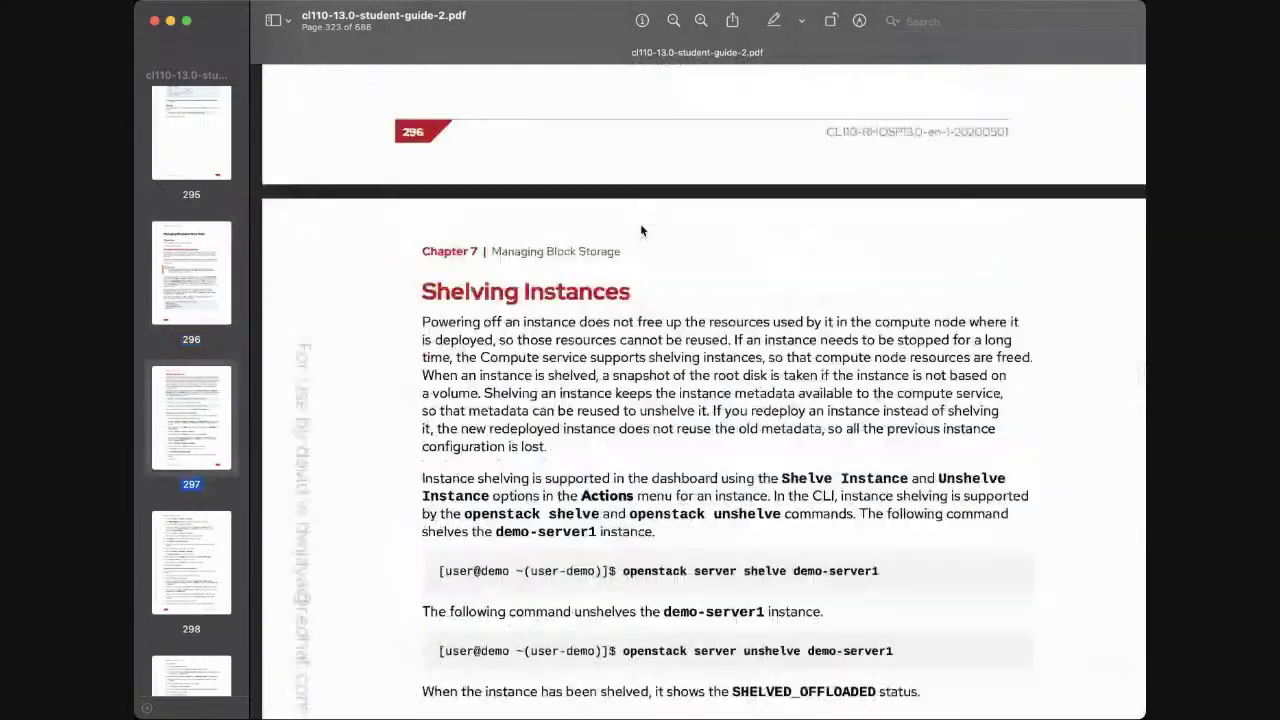
scroll(641, 231, "down", 1)
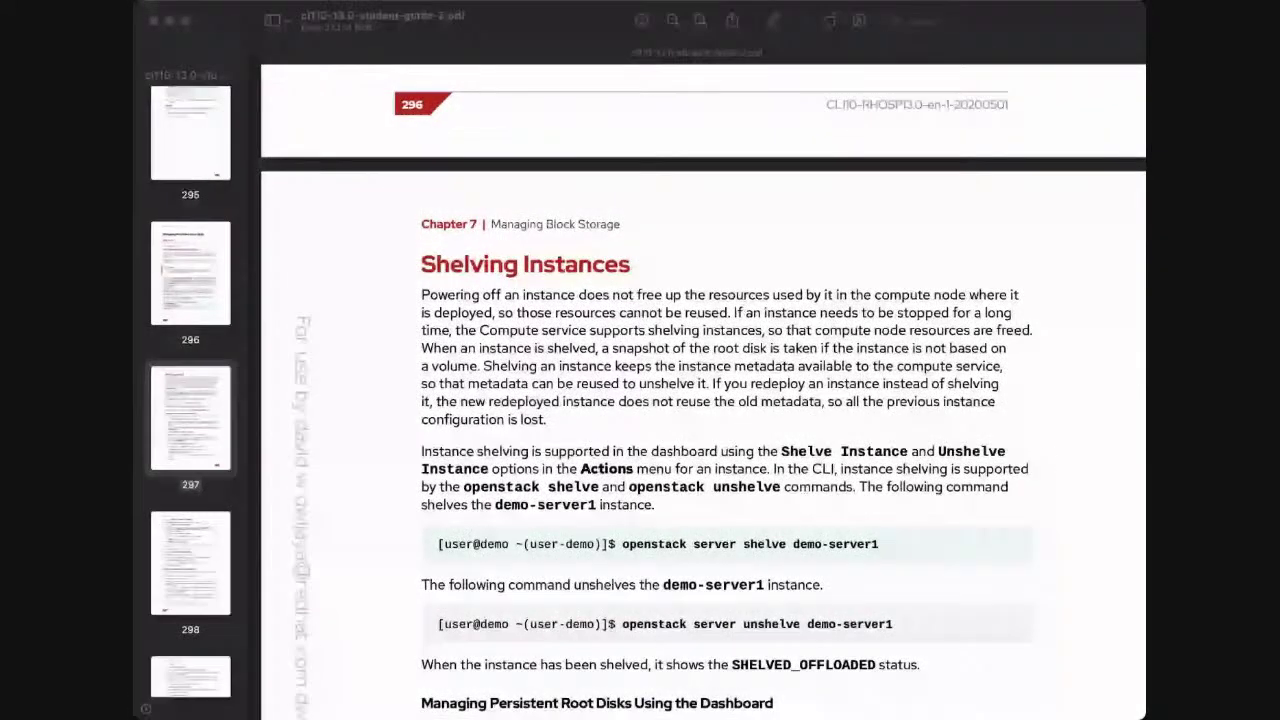
left_click(1066, 624)
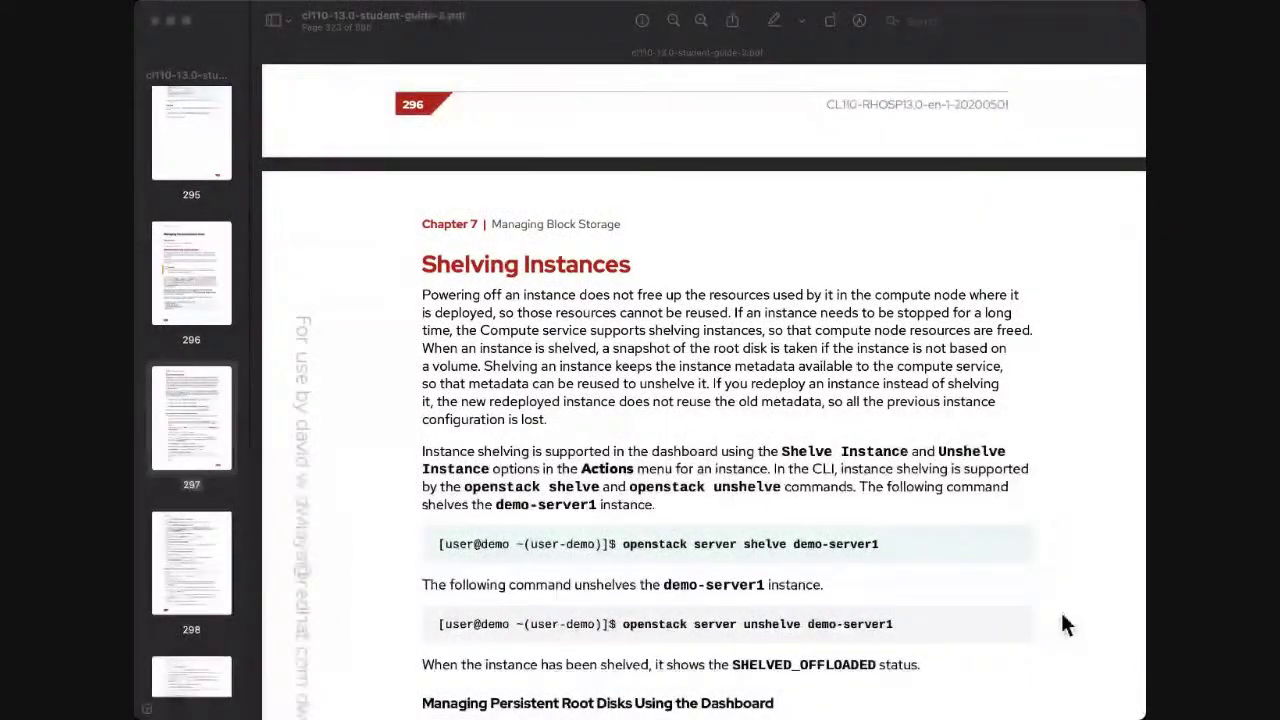
scroll(722, 451, "down", 3)
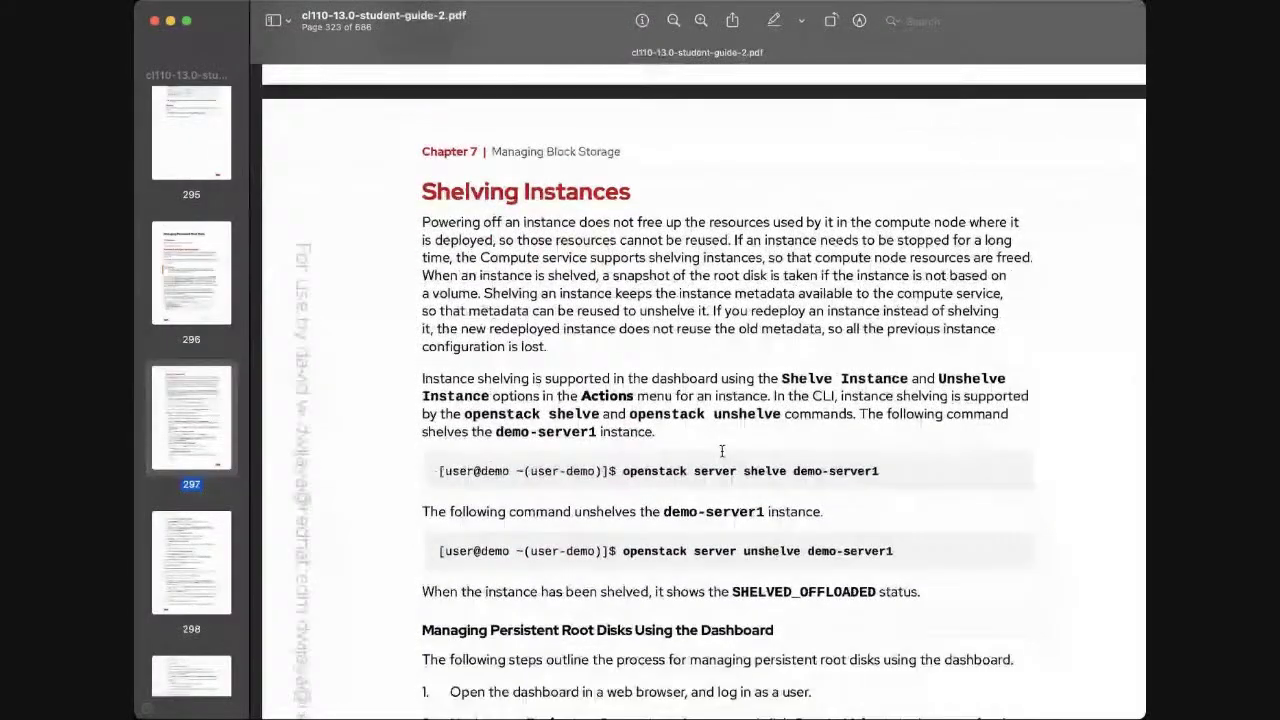
scroll(722, 451, "down", 2)
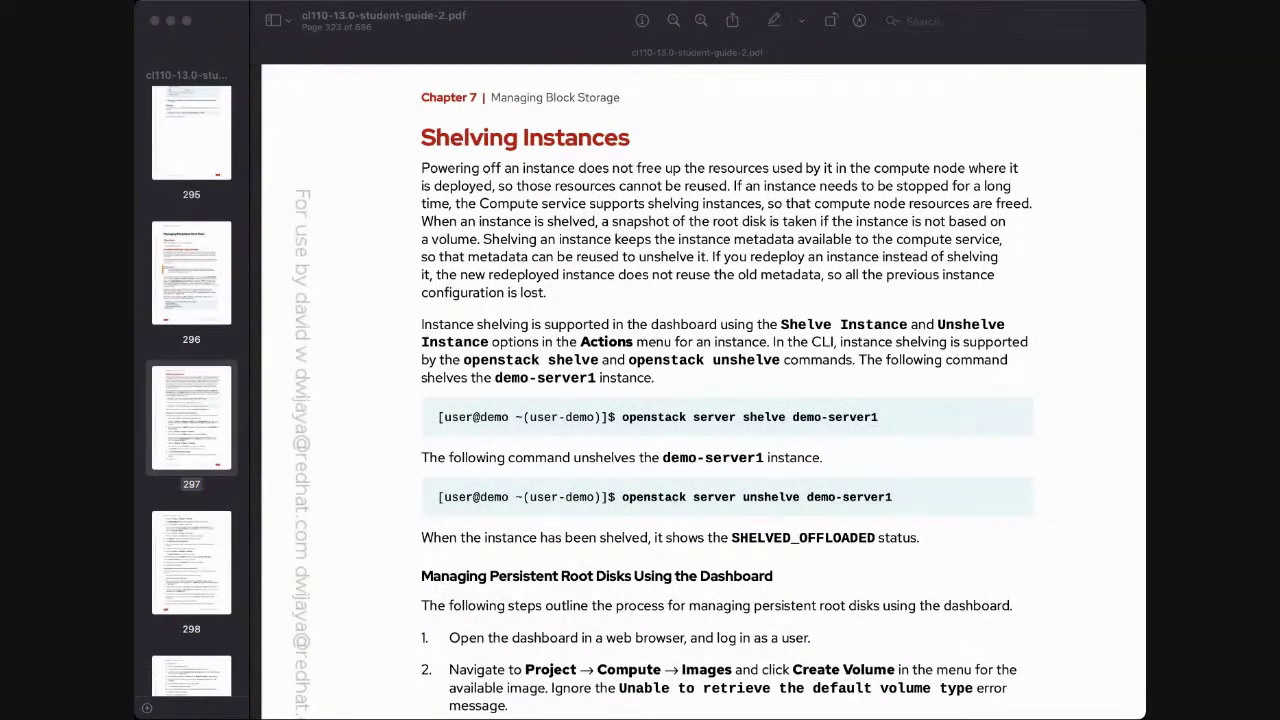
left_click(1051, 710)
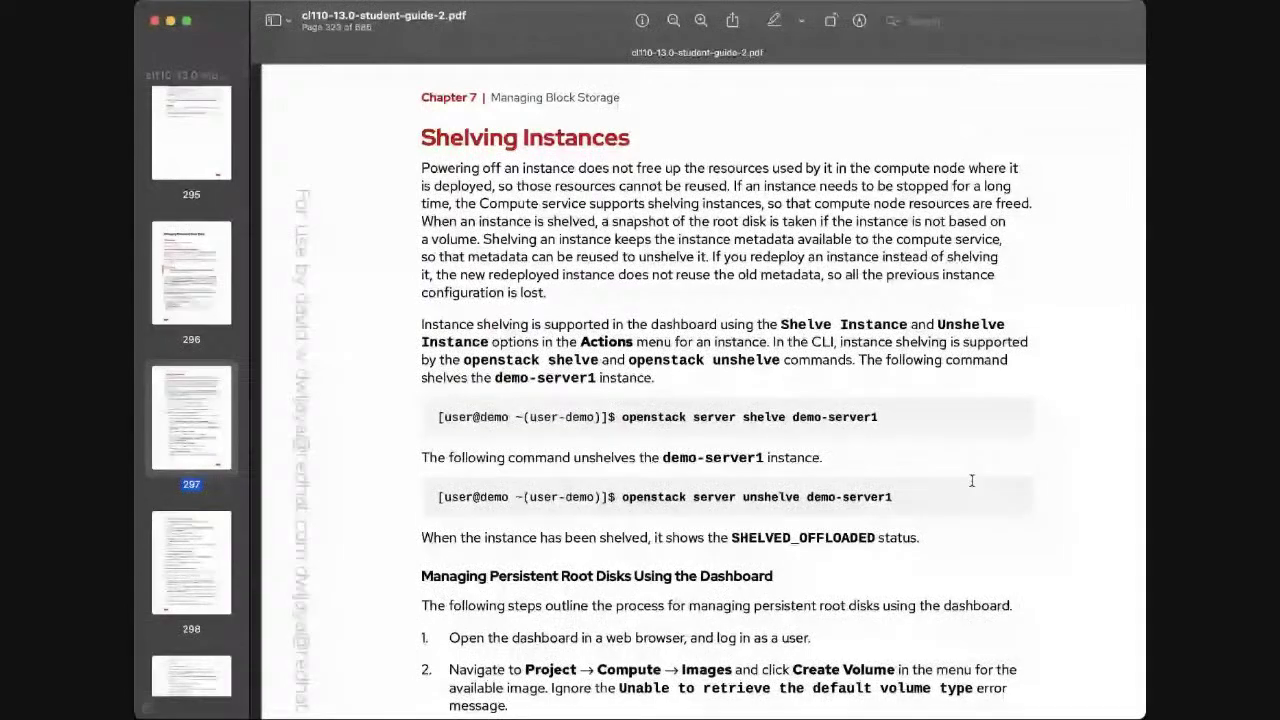
scroll(970, 485, "down", 5)
scroll(970, 473, "down", 10)
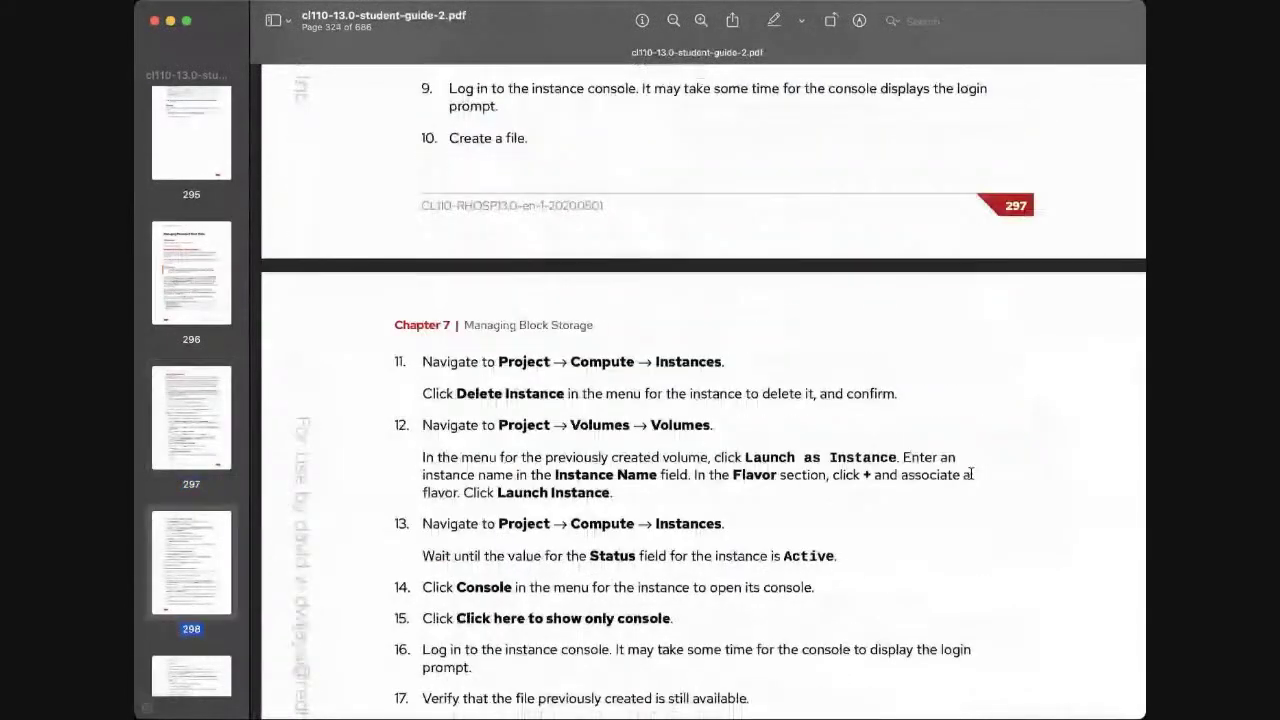
scroll(970, 474, "down", 2)
scroll(970, 473, "up", 8)
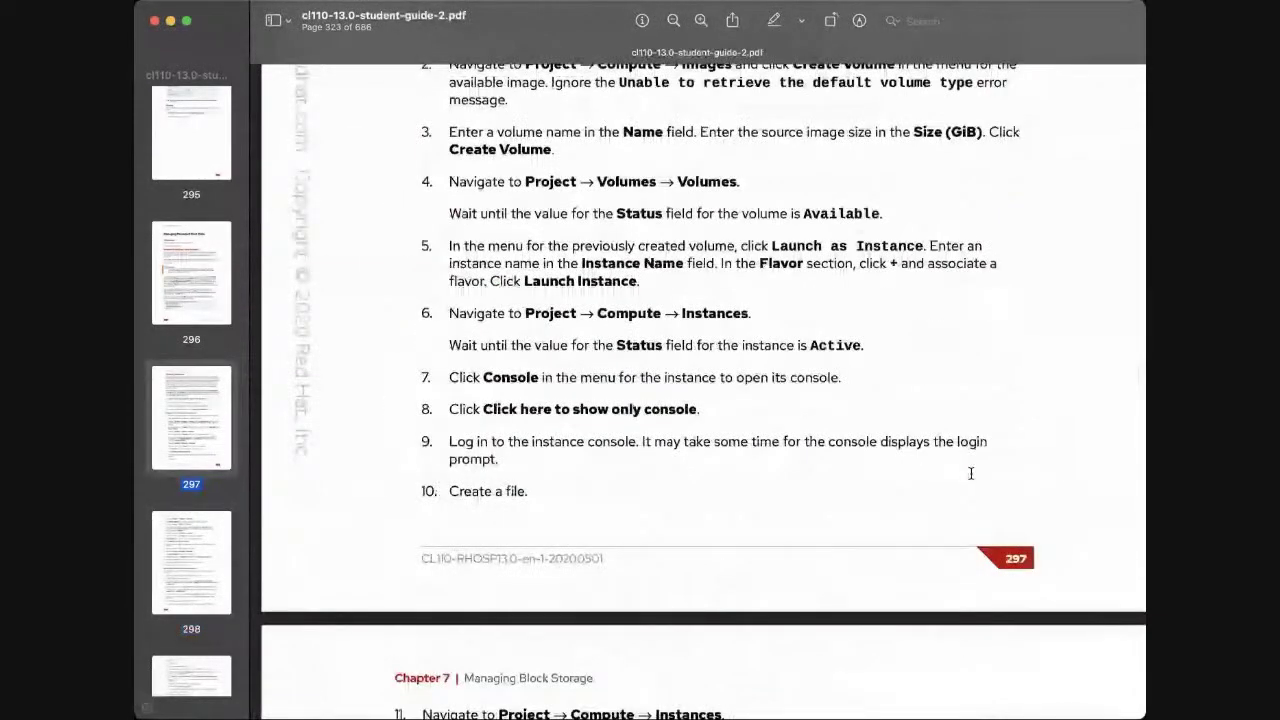
scroll(970, 473, "up", 5)
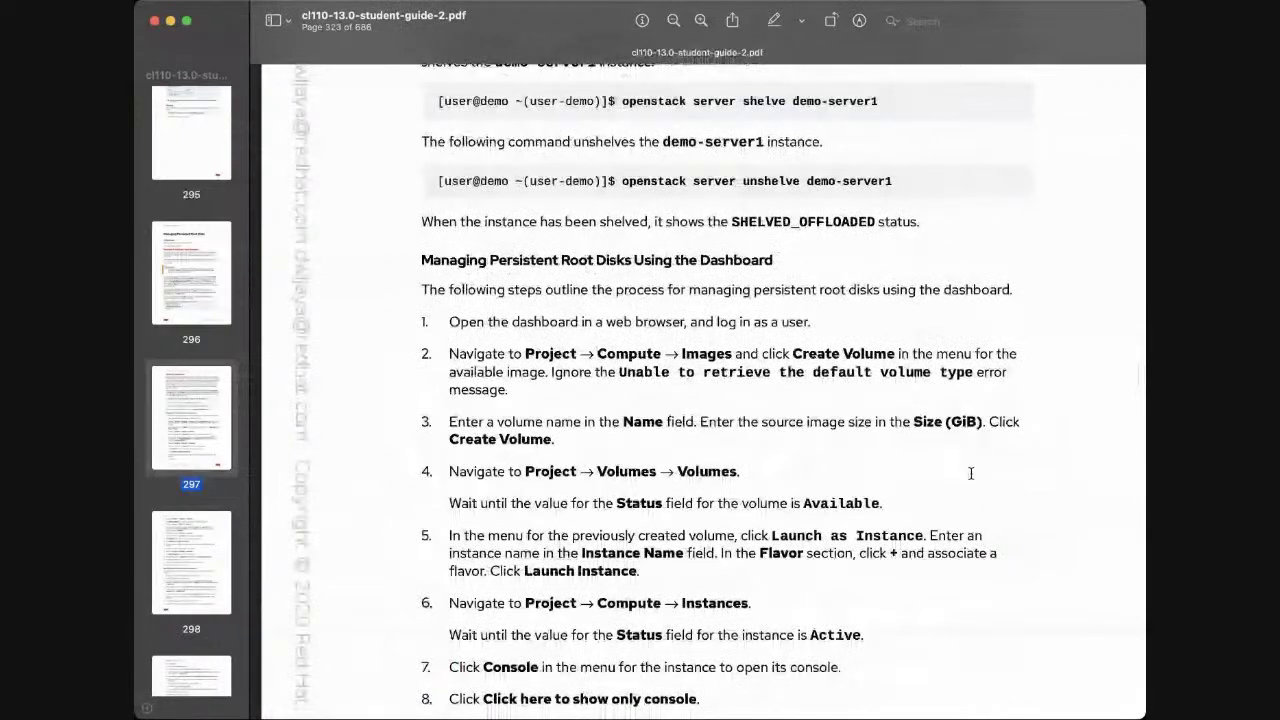
scroll(970, 473, "up", 2)
scroll(970, 473, "up", 4)
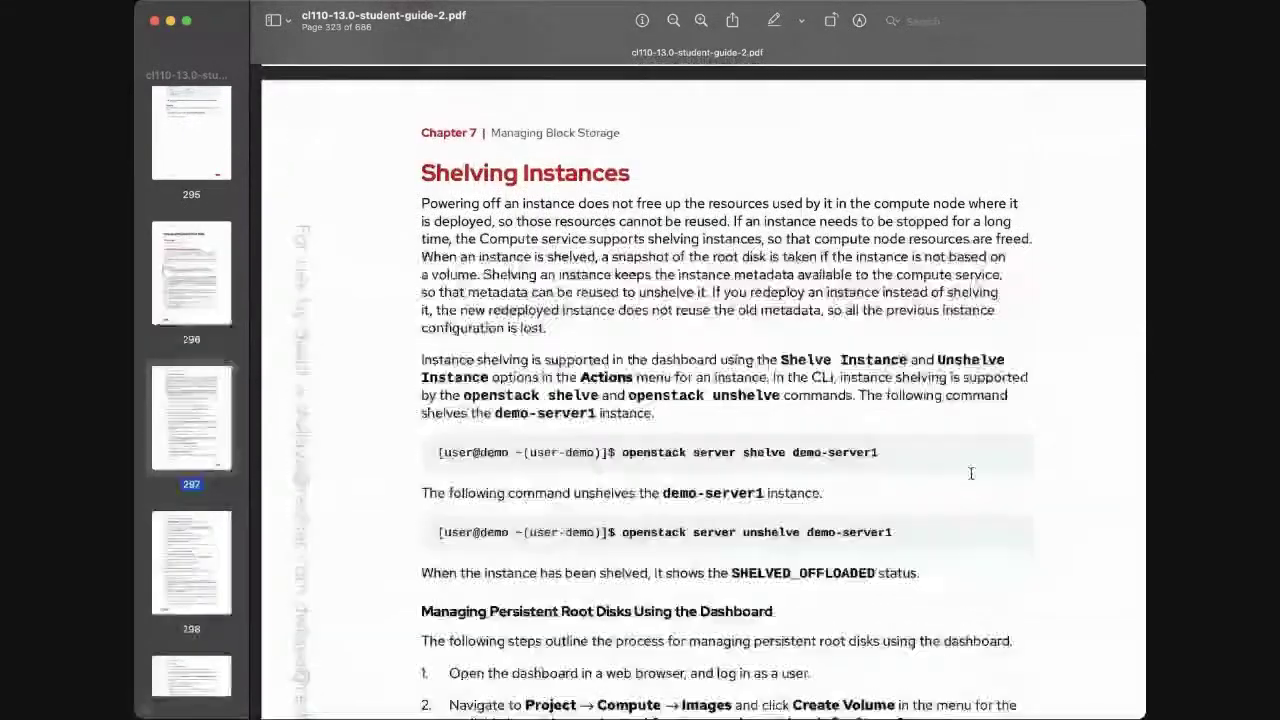
scroll(970, 473, "down", 1)
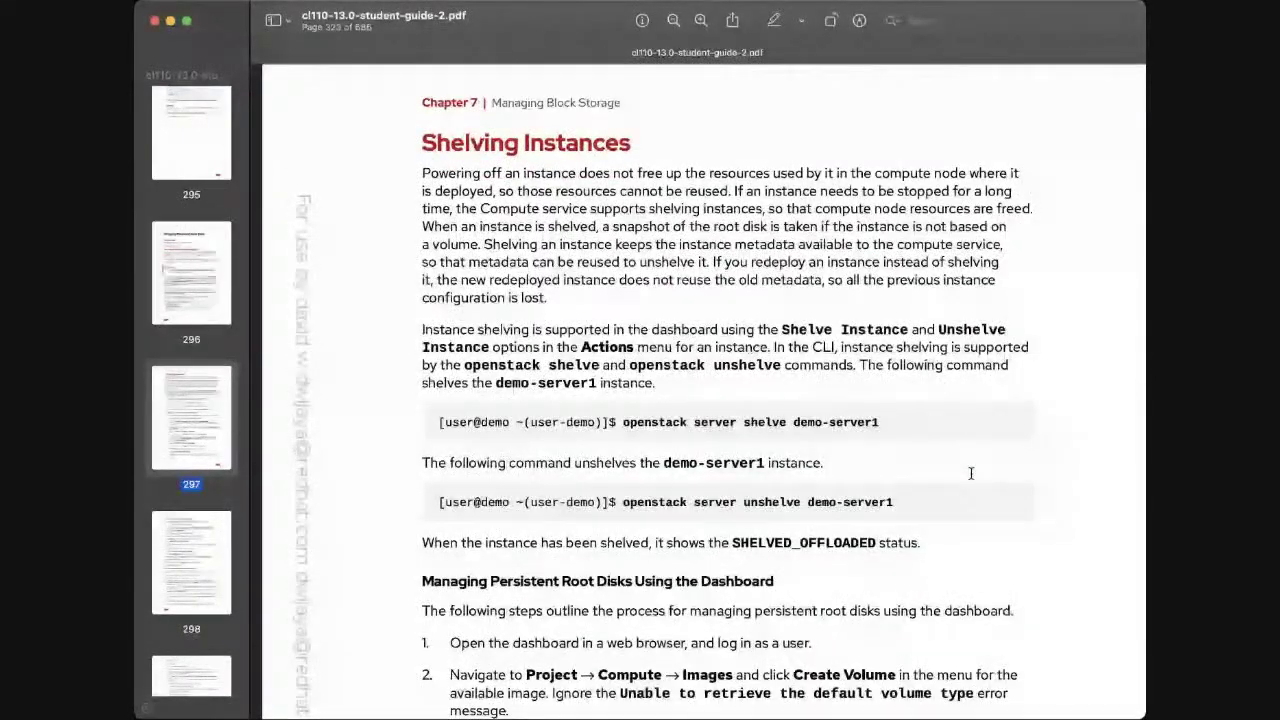
scroll(970, 473, "down", 1)
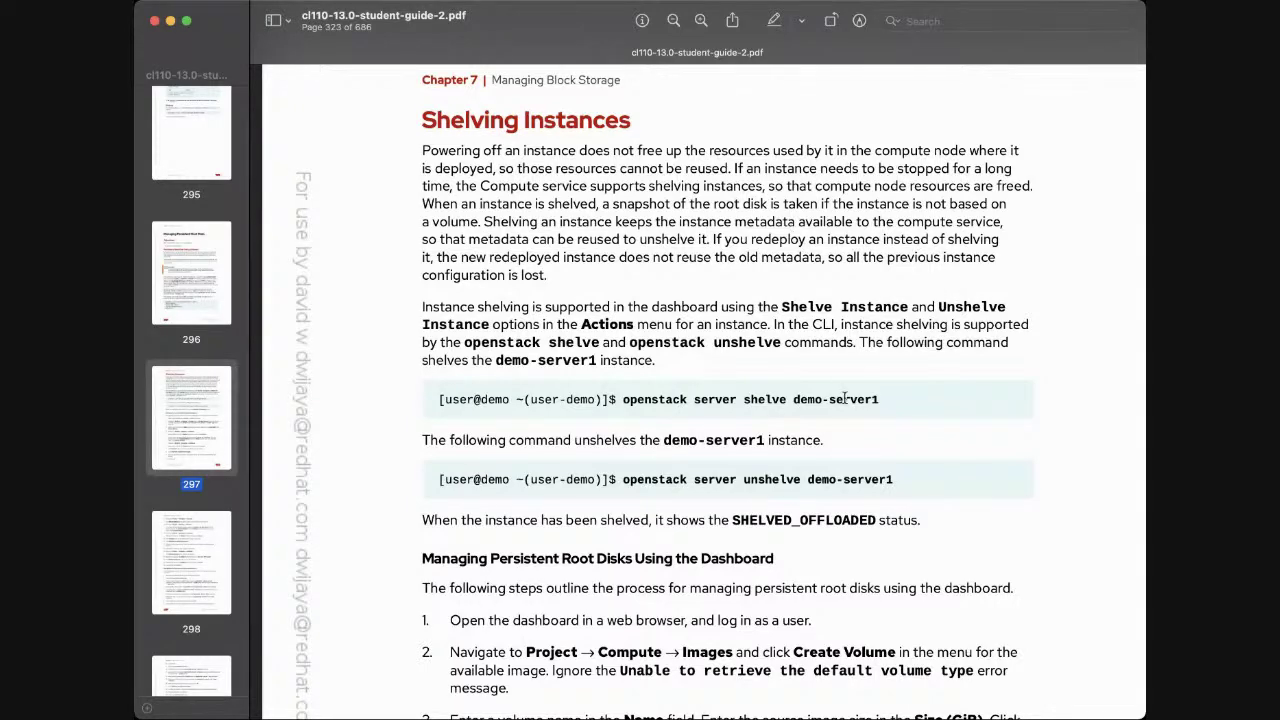
Scroll past Managing Persistent Root Disks to the dashboard launch-from-volume steps on pages 297–298
scroll(845, 398, "down", 1)
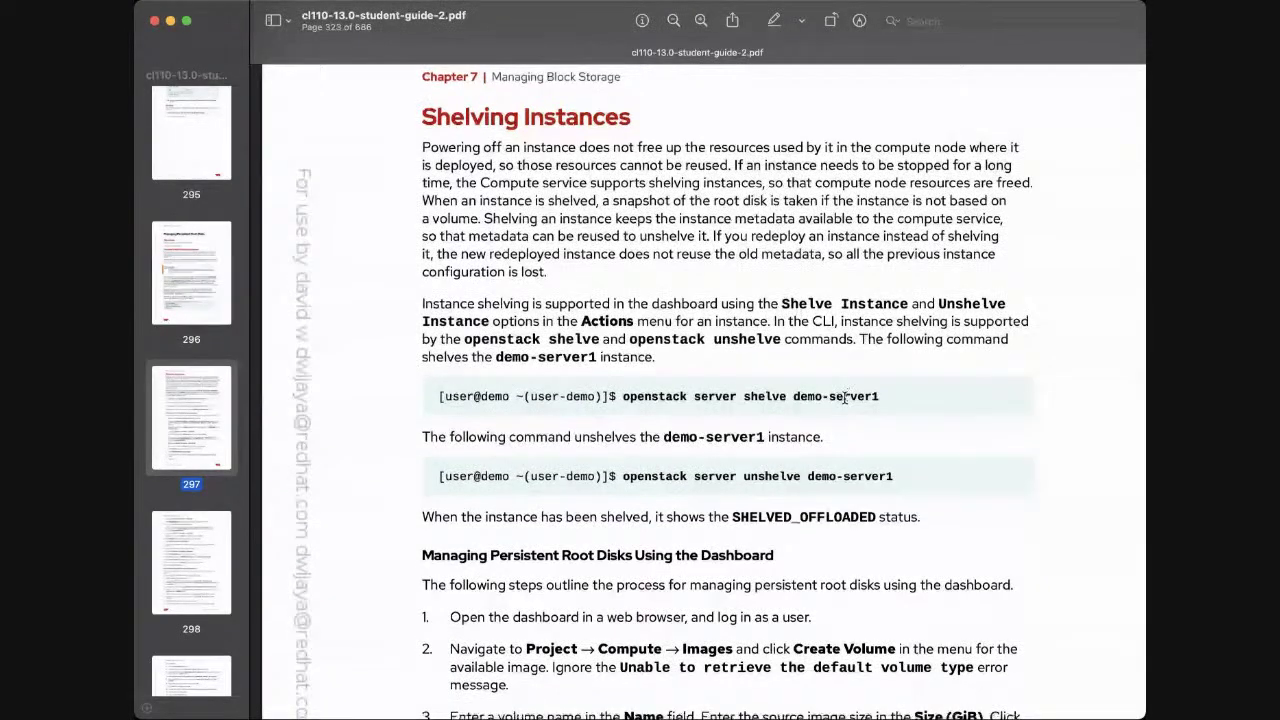
scroll(845, 397, "down", 5)
scroll(845, 398, "down", 5)
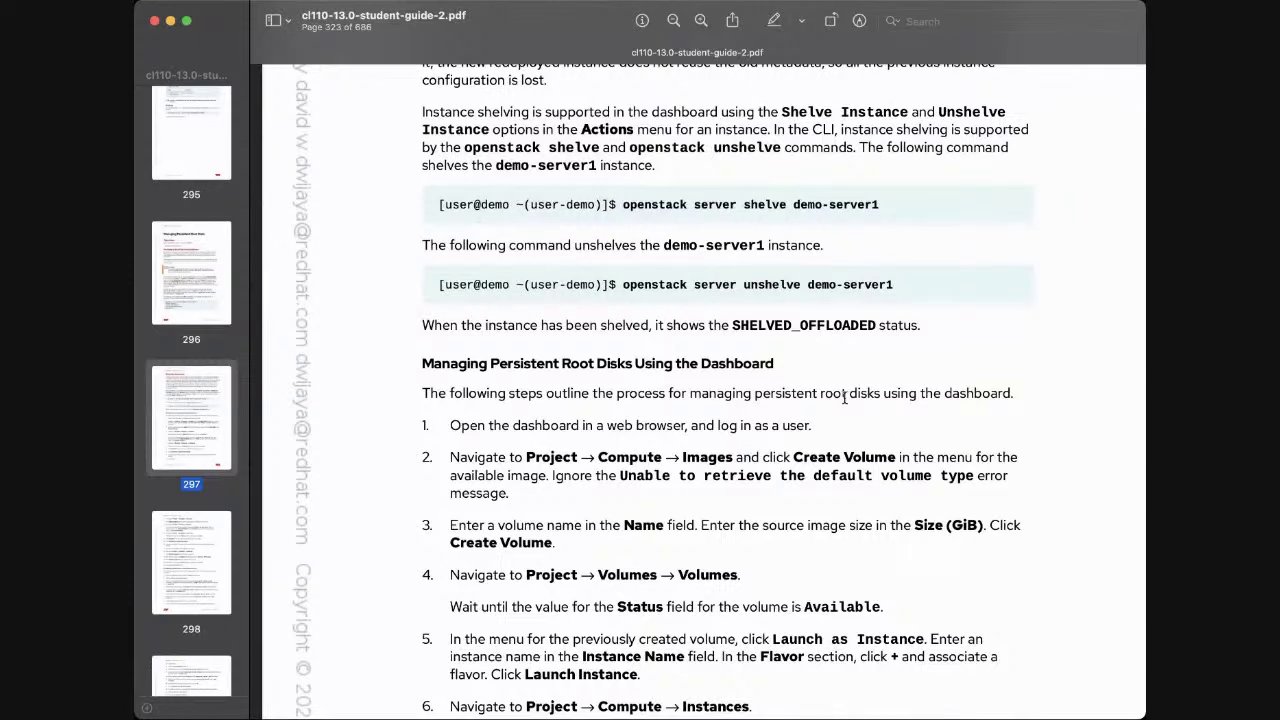
scroll(845, 397, "down", 1)
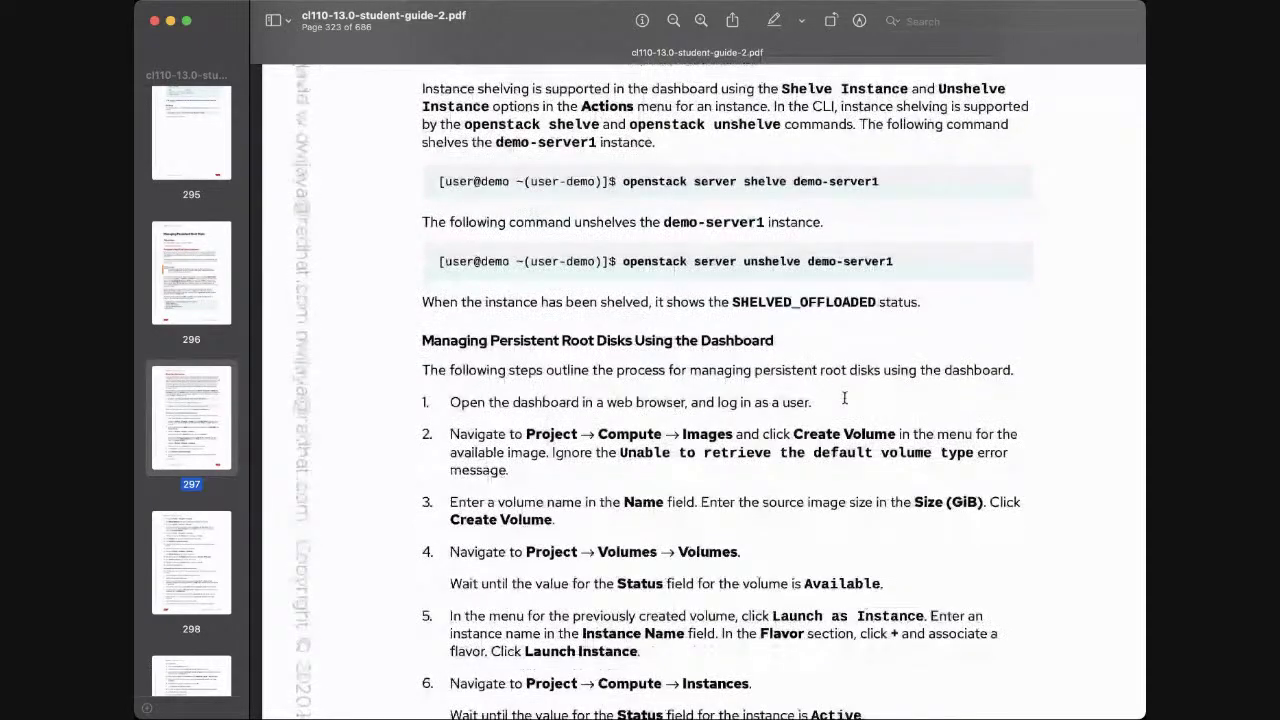
scroll(845, 398, "down", 10)
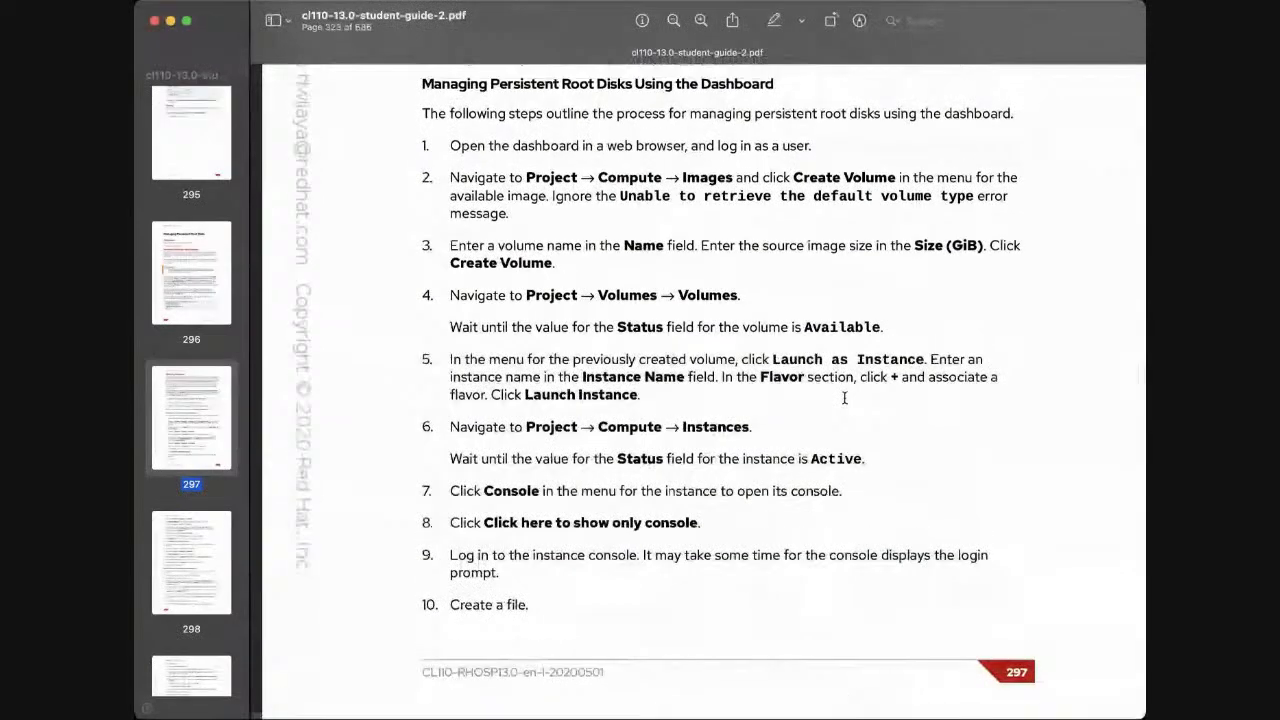
scroll(844, 398, "up", 1)
scroll(844, 398, "up", 2)
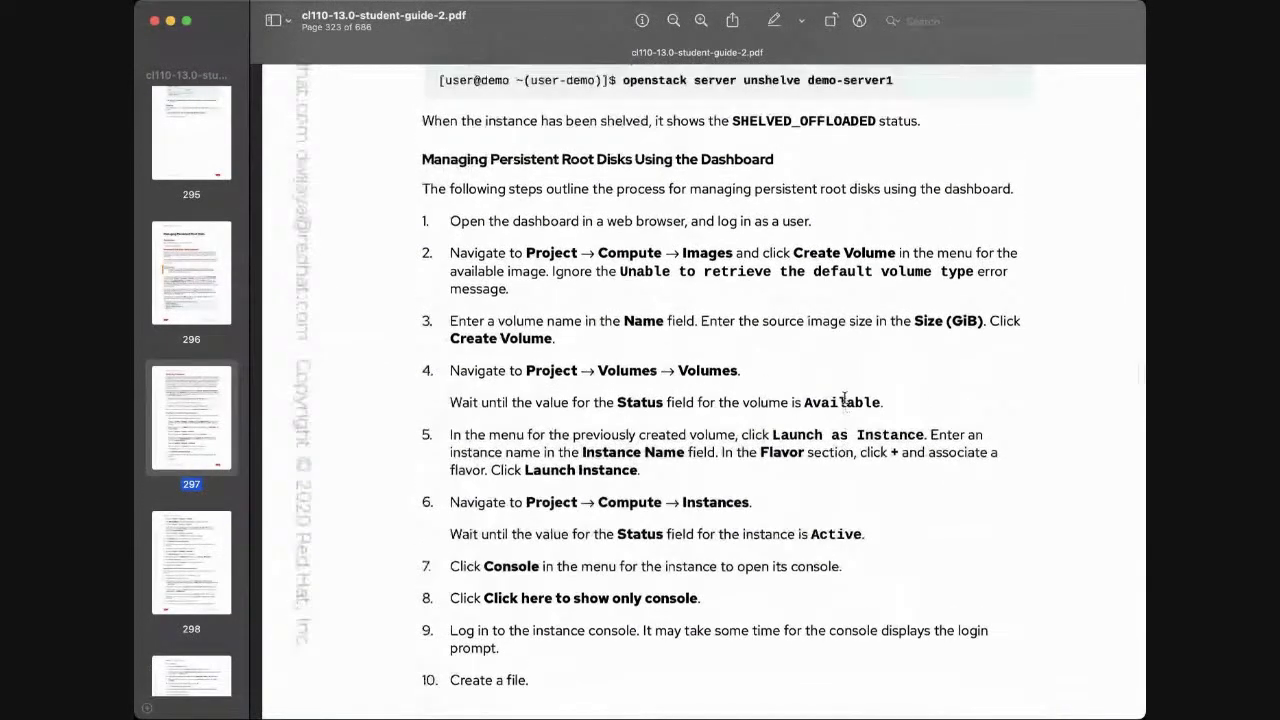
scroll(845, 398, "down", 2)
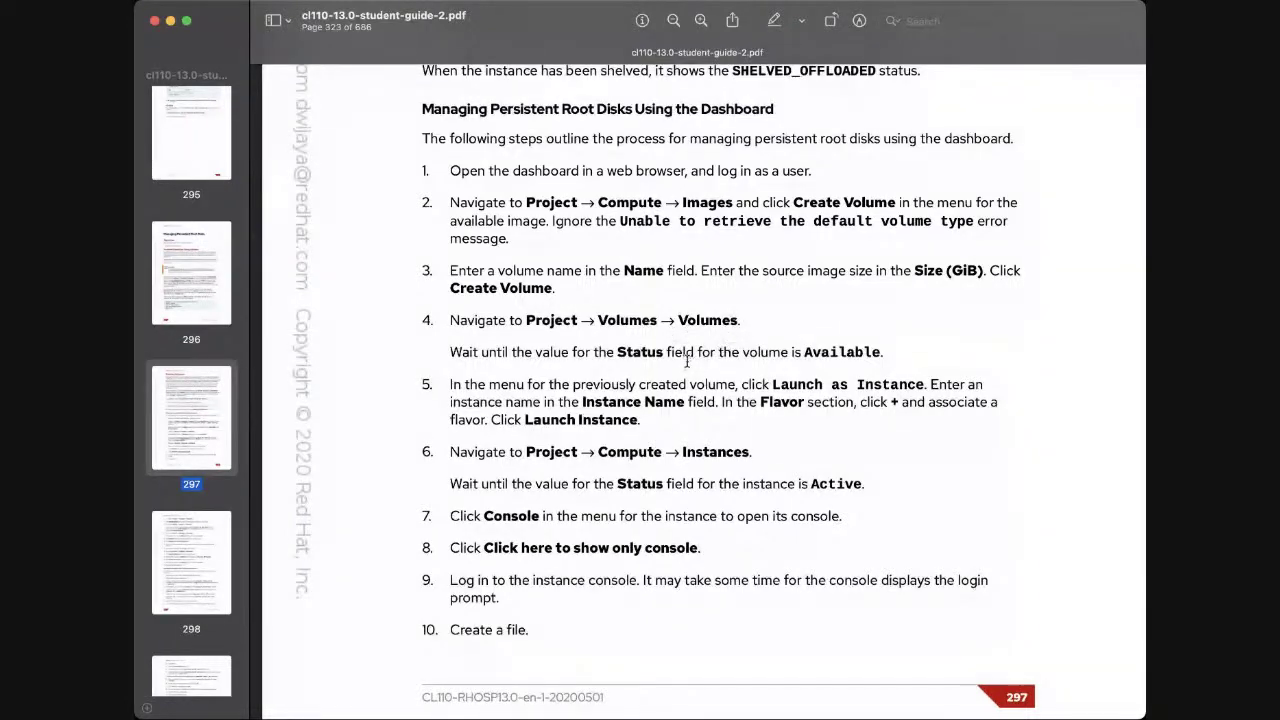
scroll(718, 363, "down", 2)
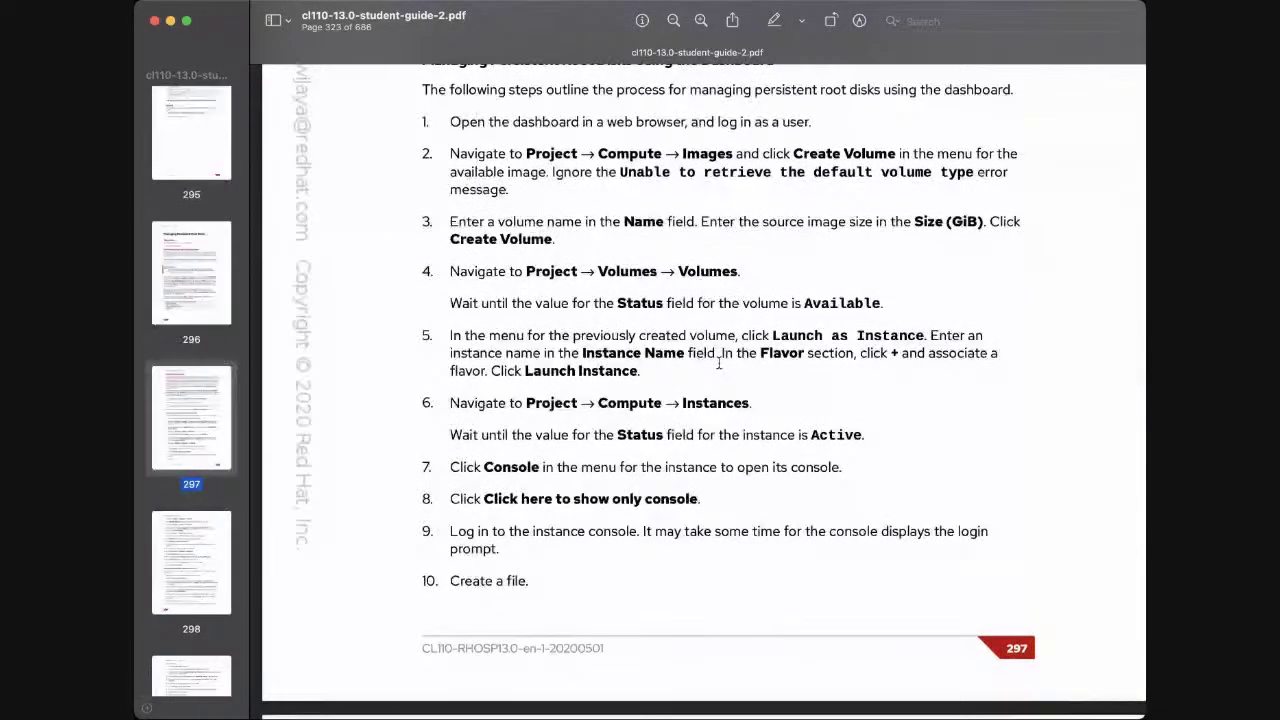
scroll(718, 363, "down", 1)
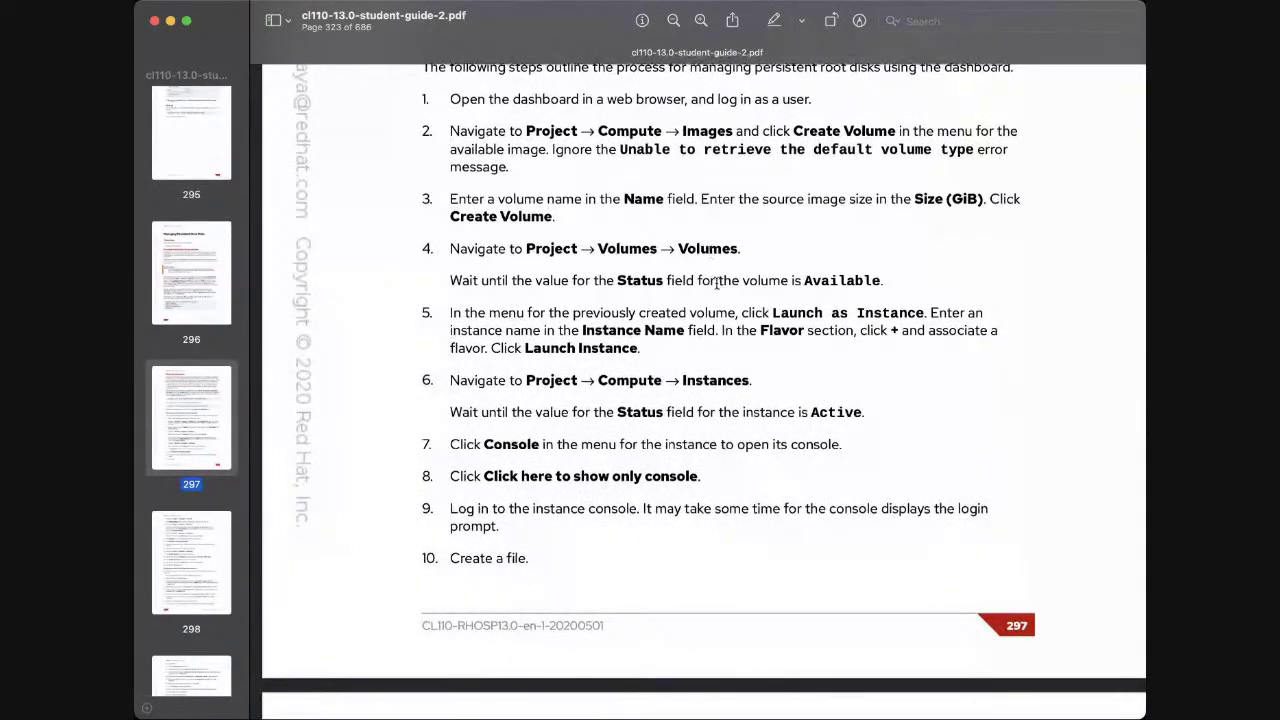
scroll(716, 284, "down", 1)
scroll(716, 284, "down", 1)
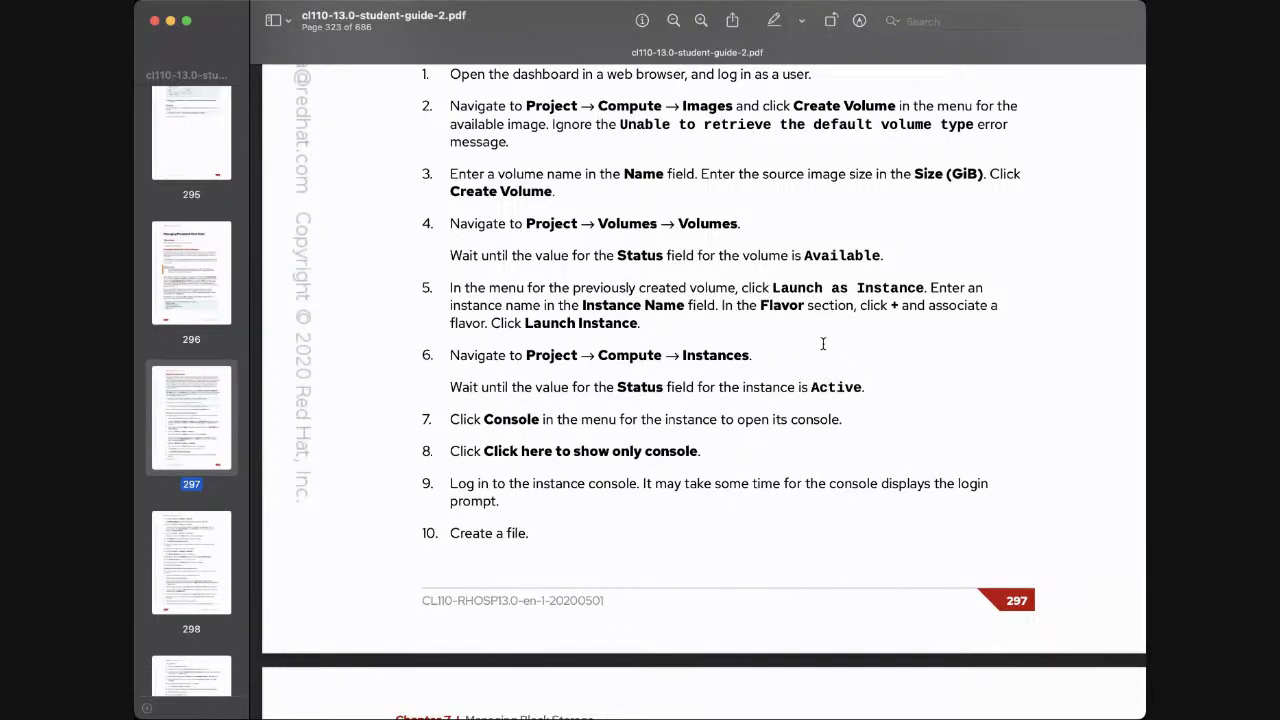
scroll(823, 344, "down", 1)
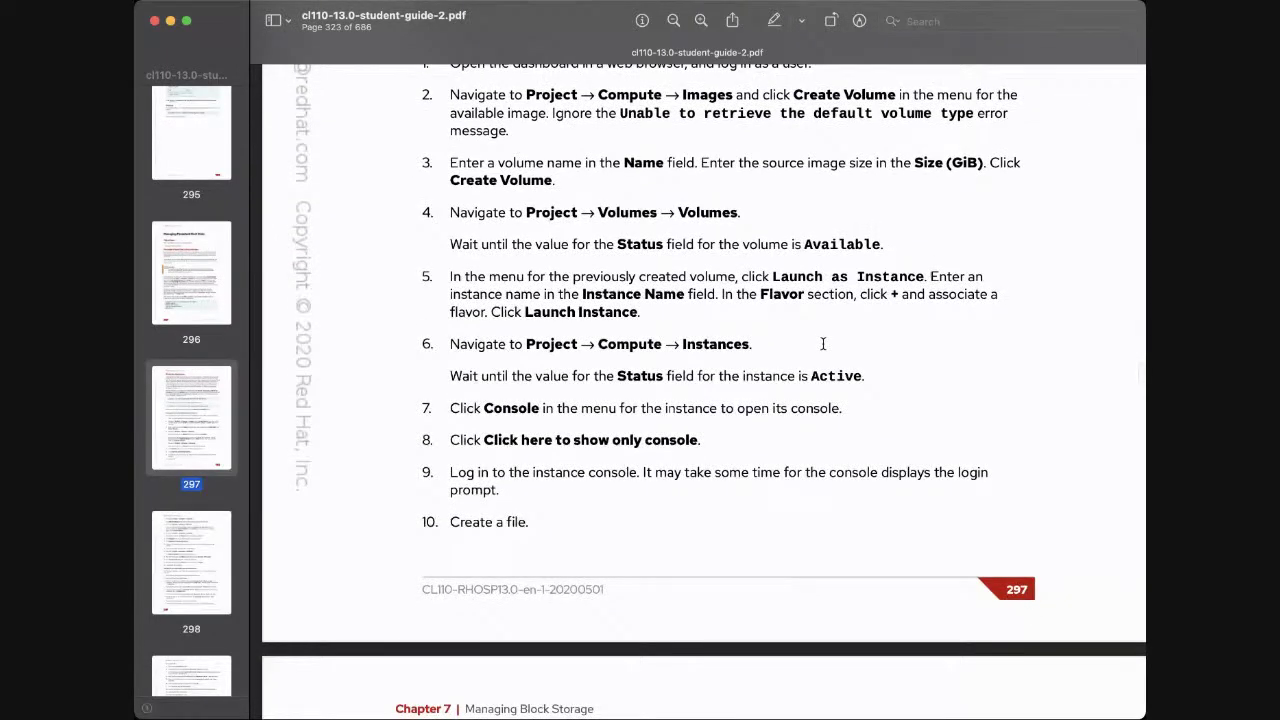
scroll(823, 344, "down", 1)
scroll(823, 344, "down", 3)
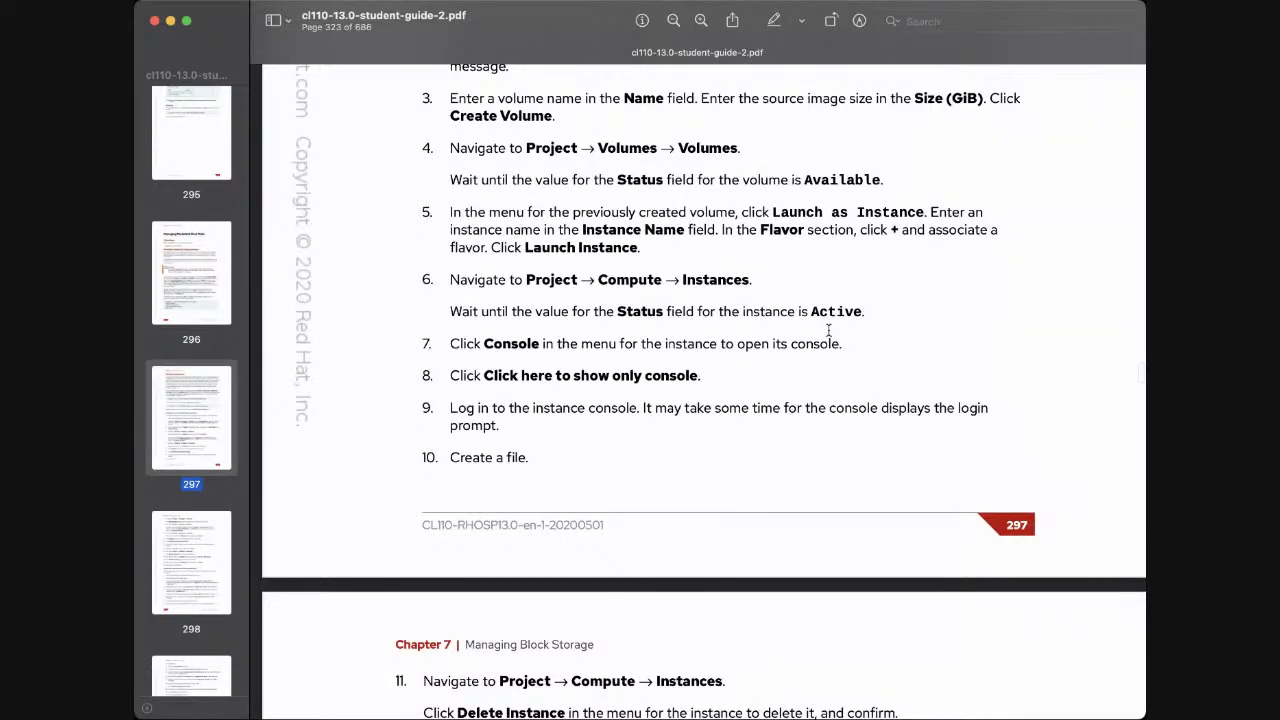
scroll(831, 332, "down", 3)
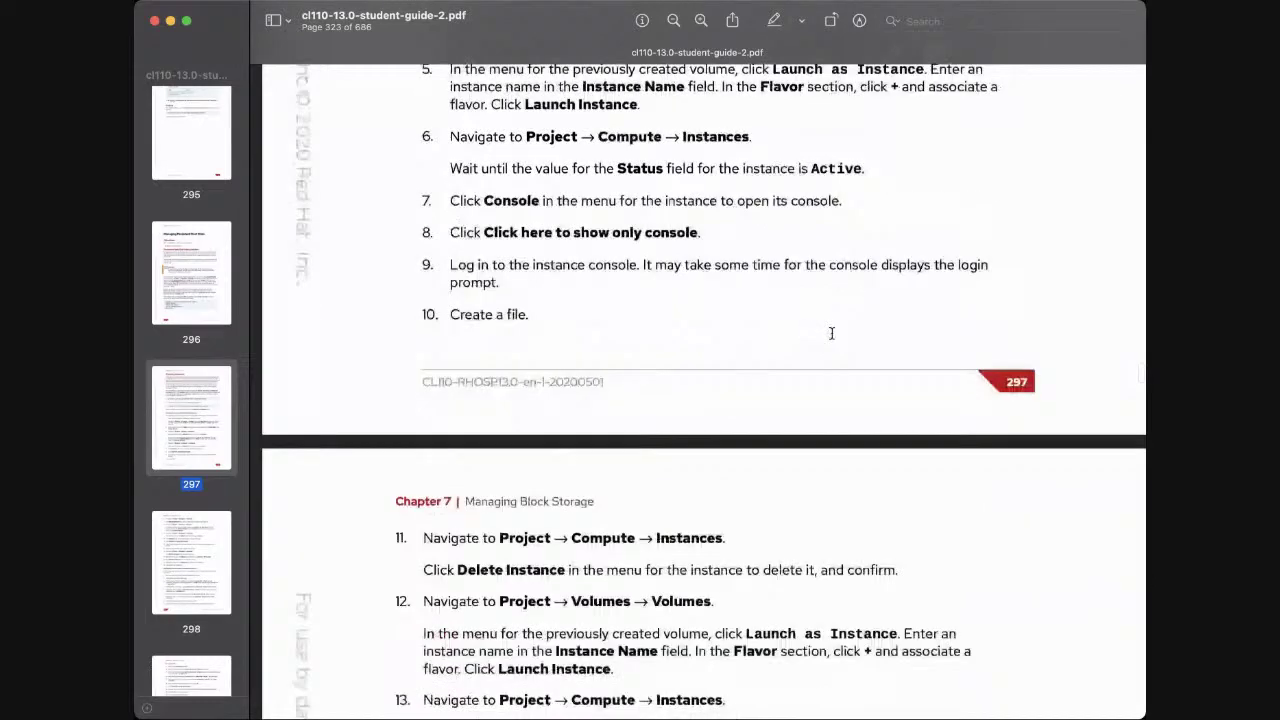
scroll(831, 332, "down", 3)
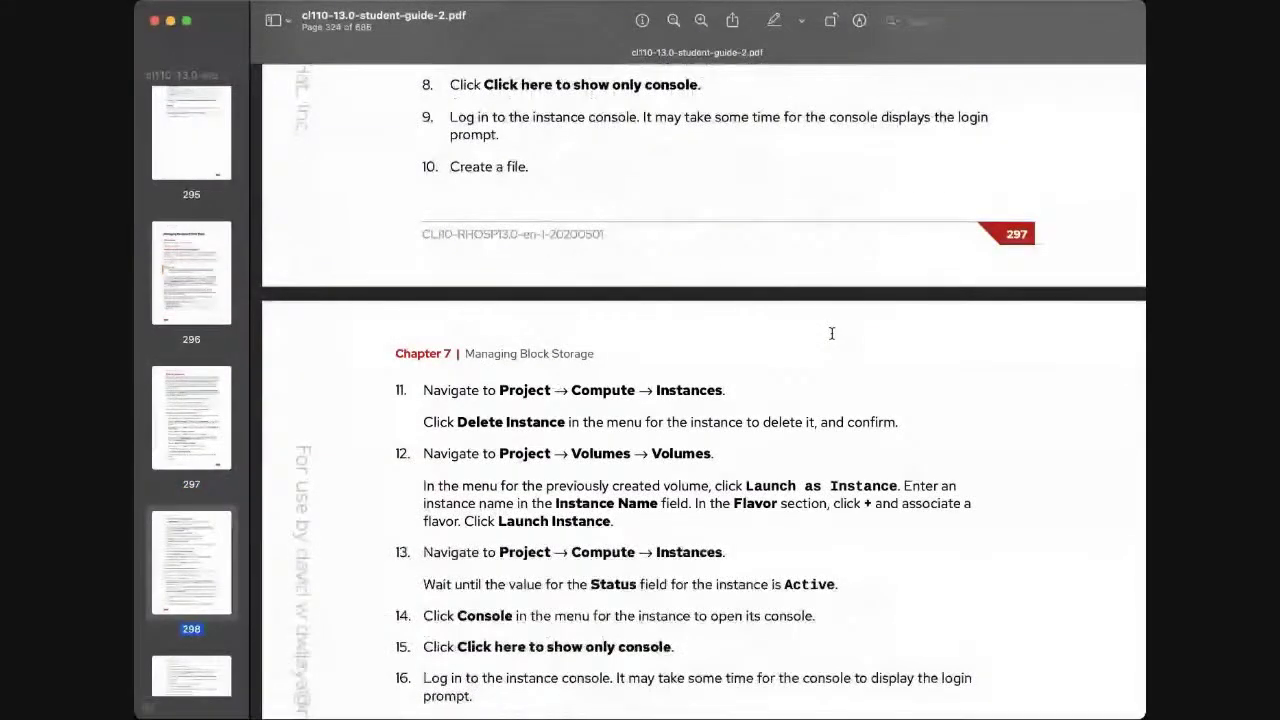
scroll(831, 332, "down", 1)
scroll(831, 332, "down", 1)
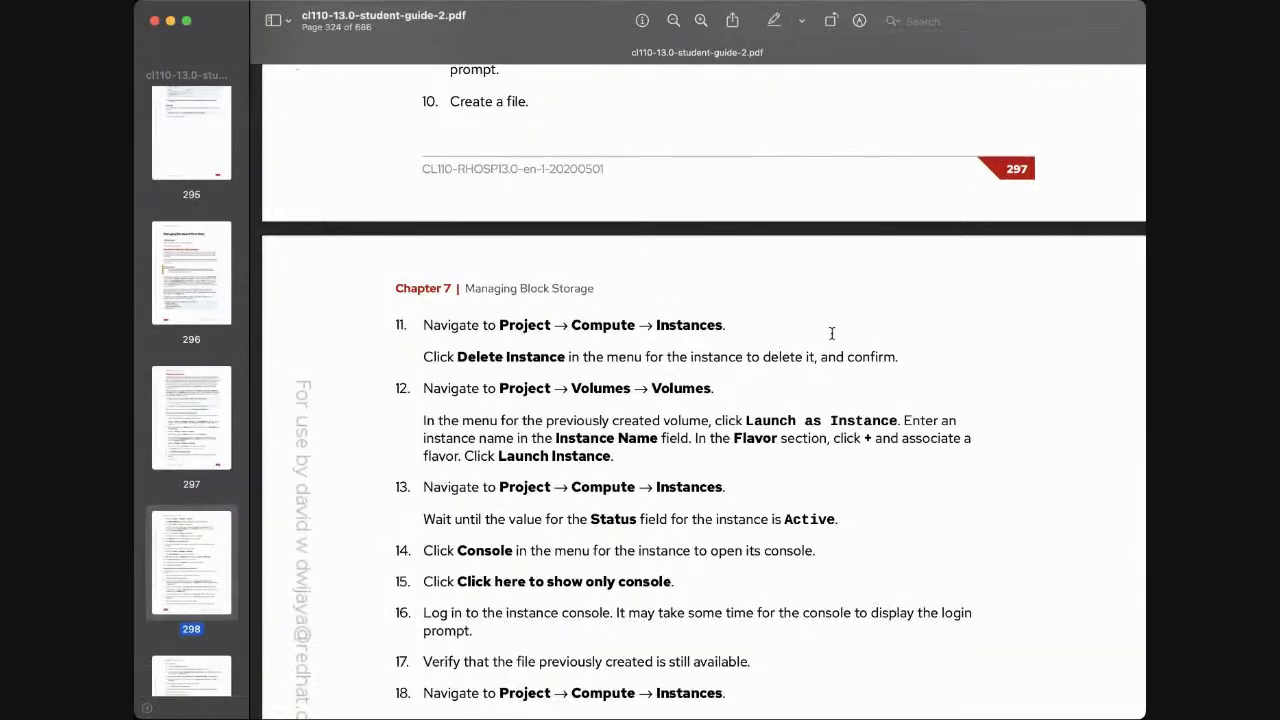
scroll(831, 332, "down", 2)
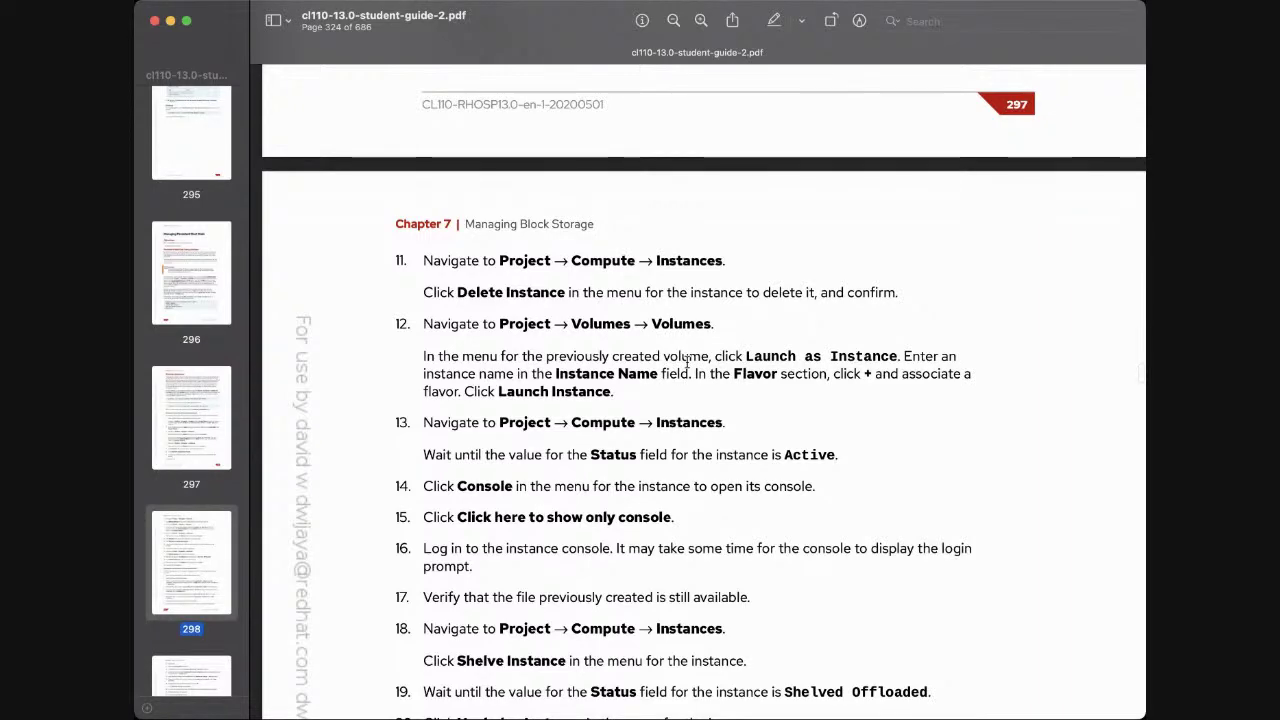
scroll(687, 360, "down", 2)
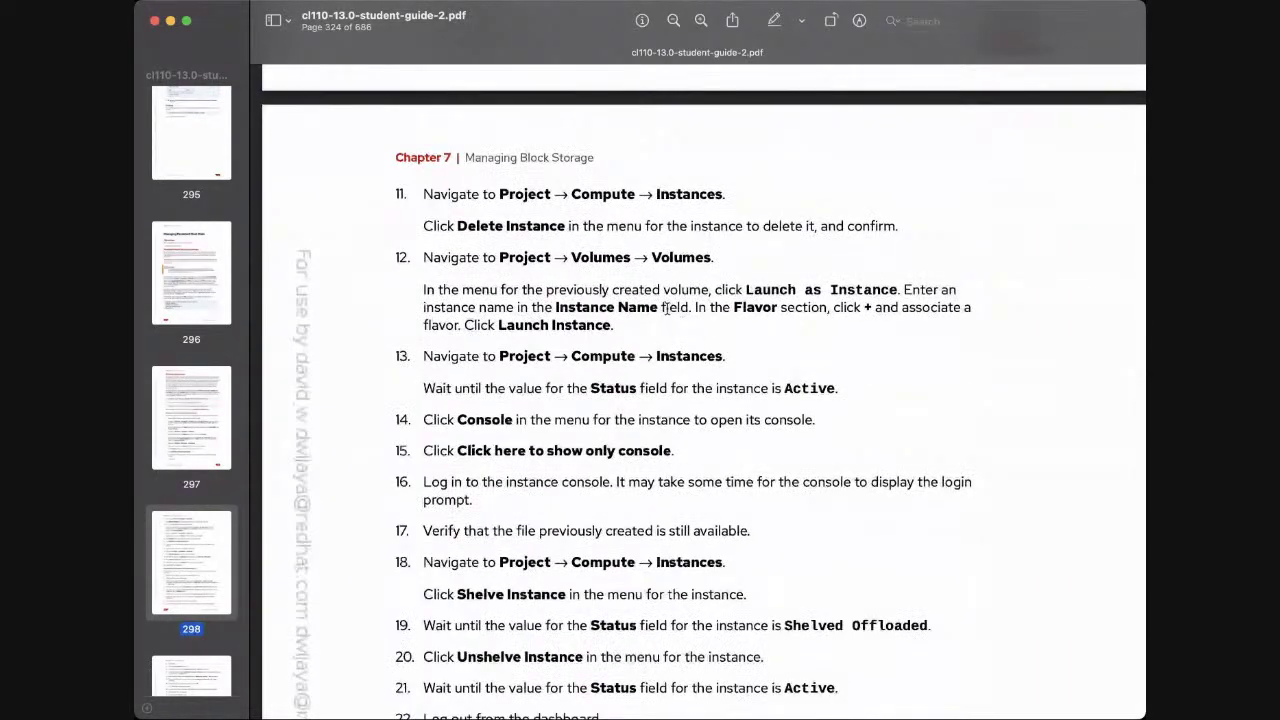
scroll(676, 316, "down", 1)
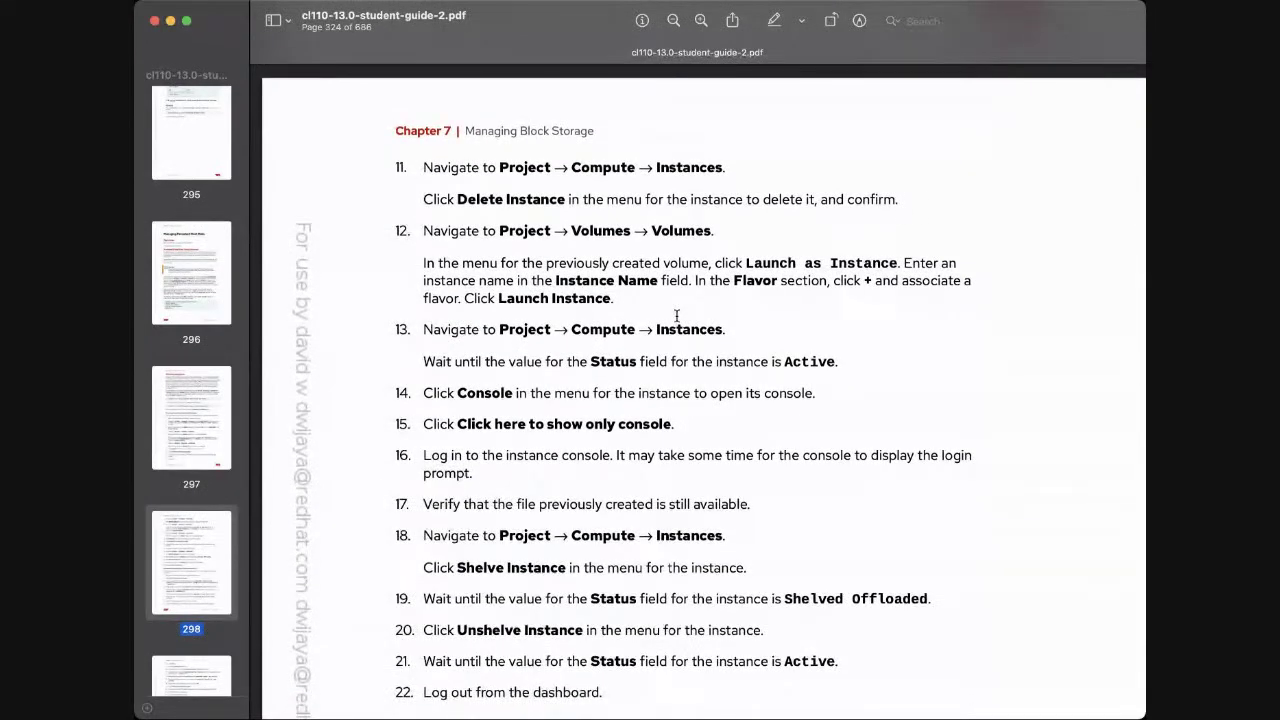
scroll(676, 316, "down", 1)
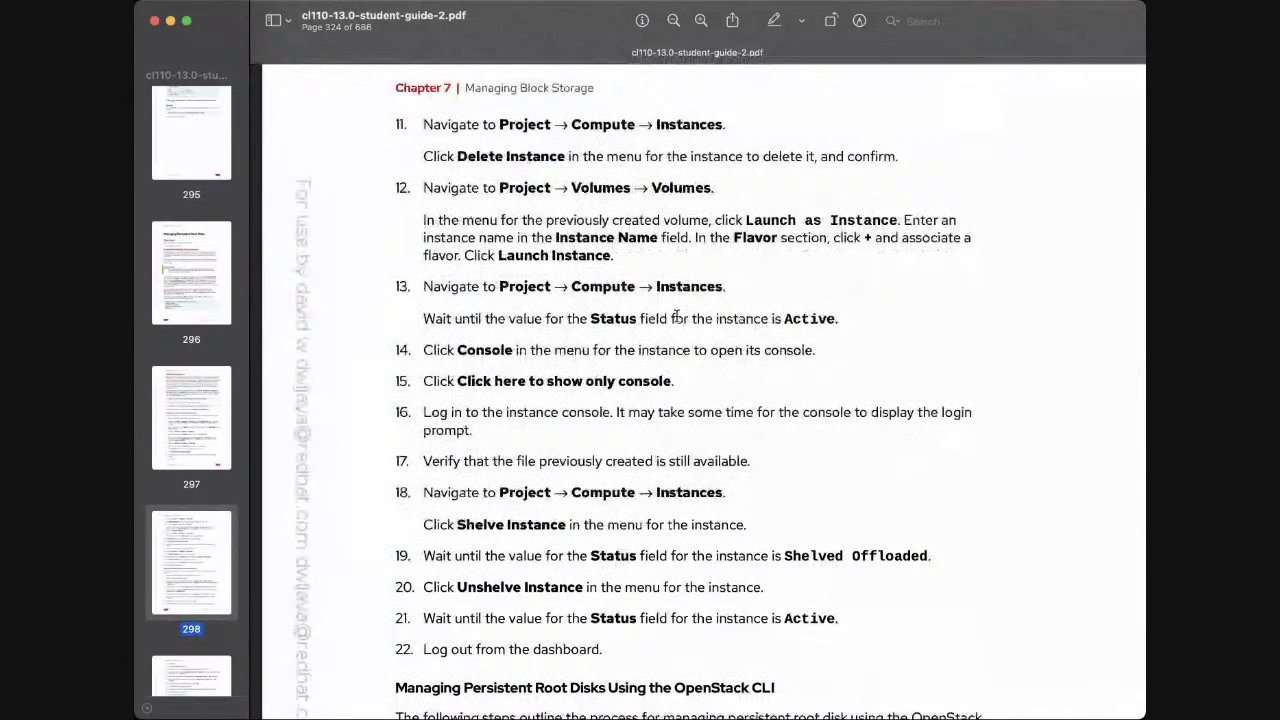
scroll(683, 297, "down", 1)
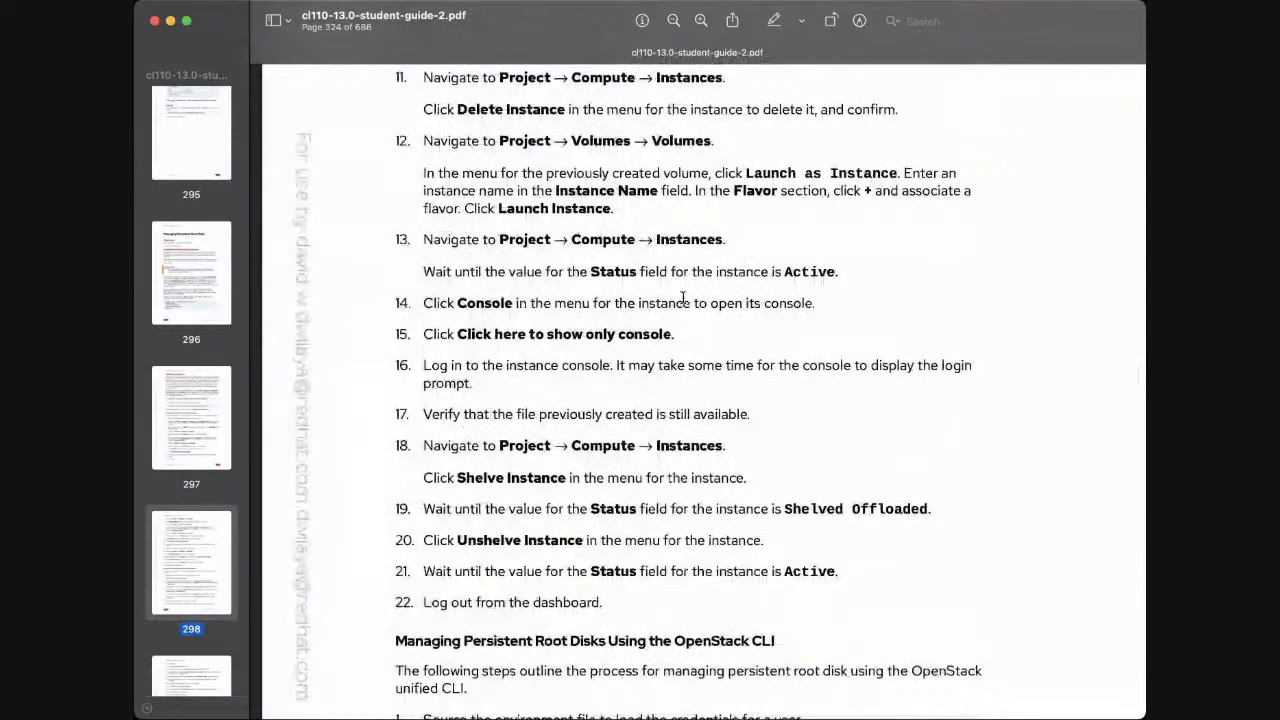
scroll(683, 297, "down", 2)
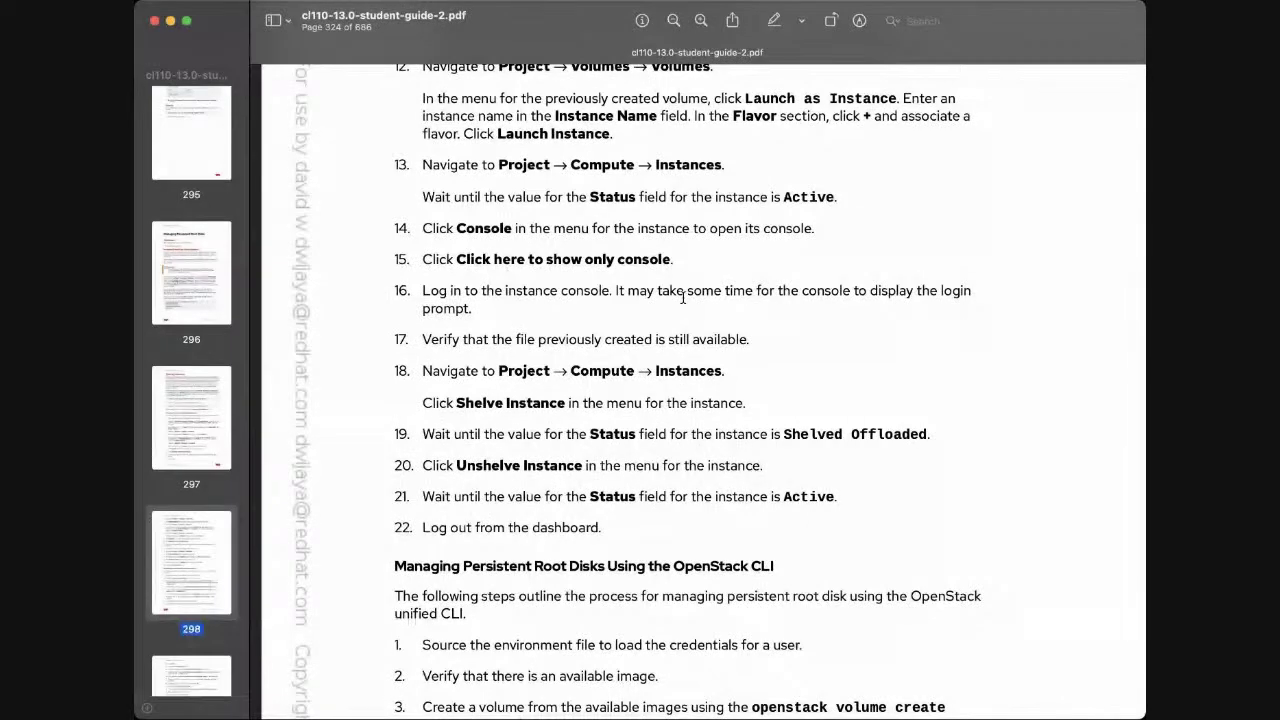
scroll(683, 297, "up", 3)
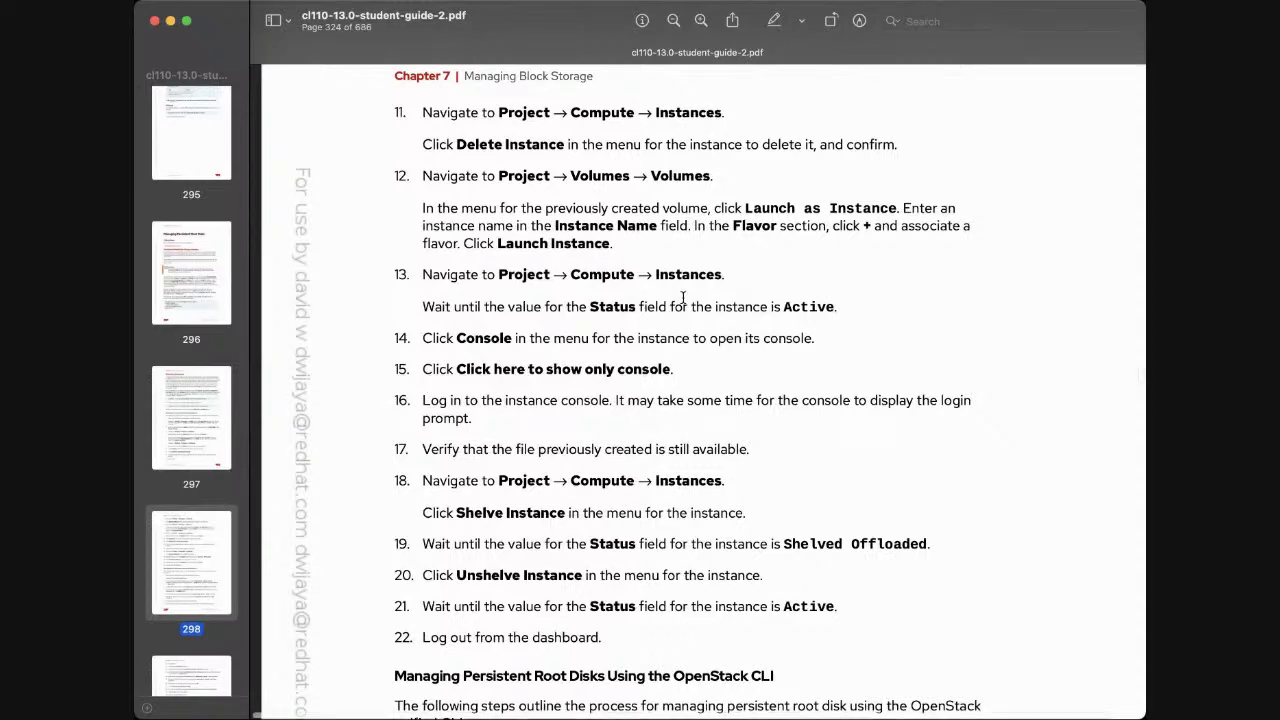
scroll(683, 297, "down", 1)
scroll(683, 297, "down", 4)
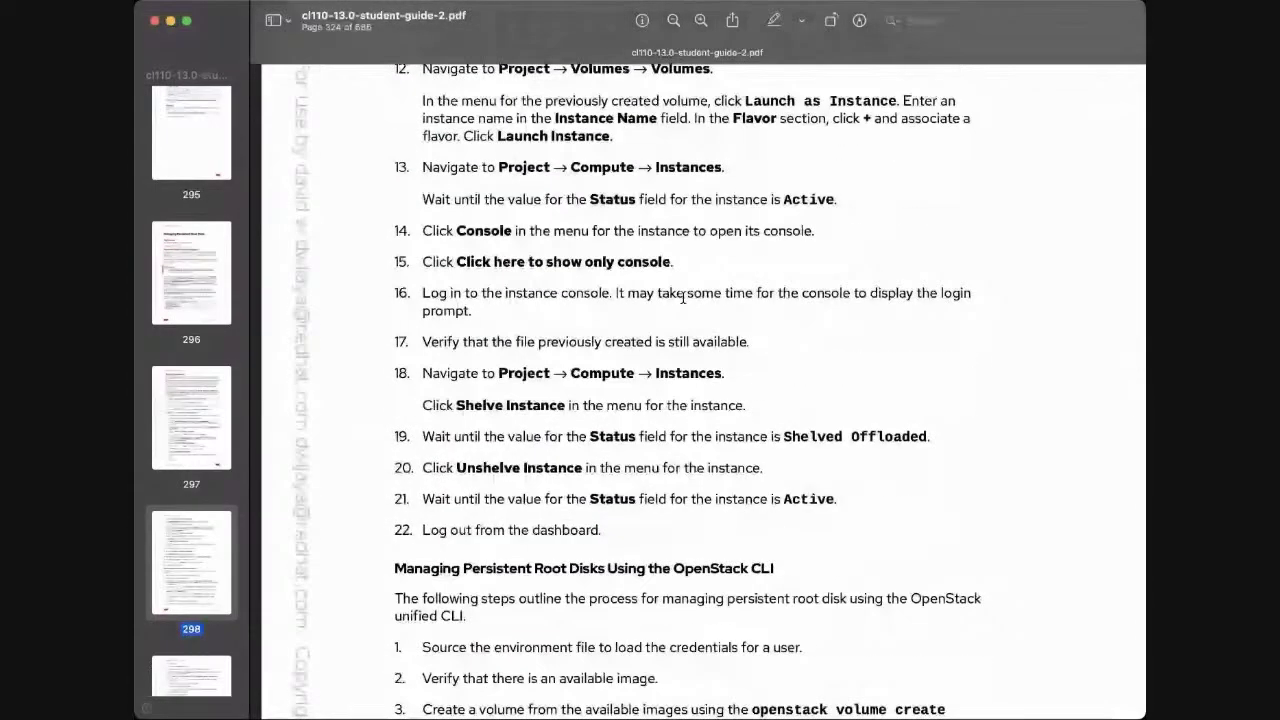
scroll(683, 297, "down", 2)
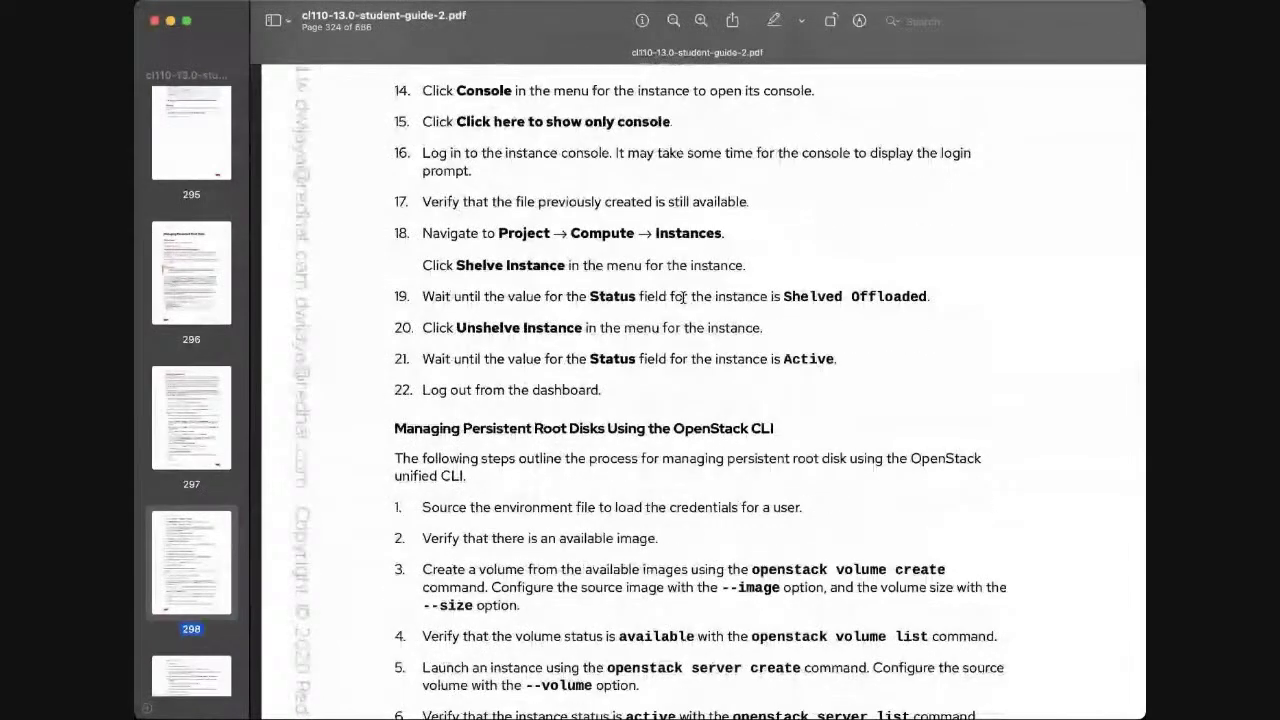
scroll(683, 297, "up", 2)
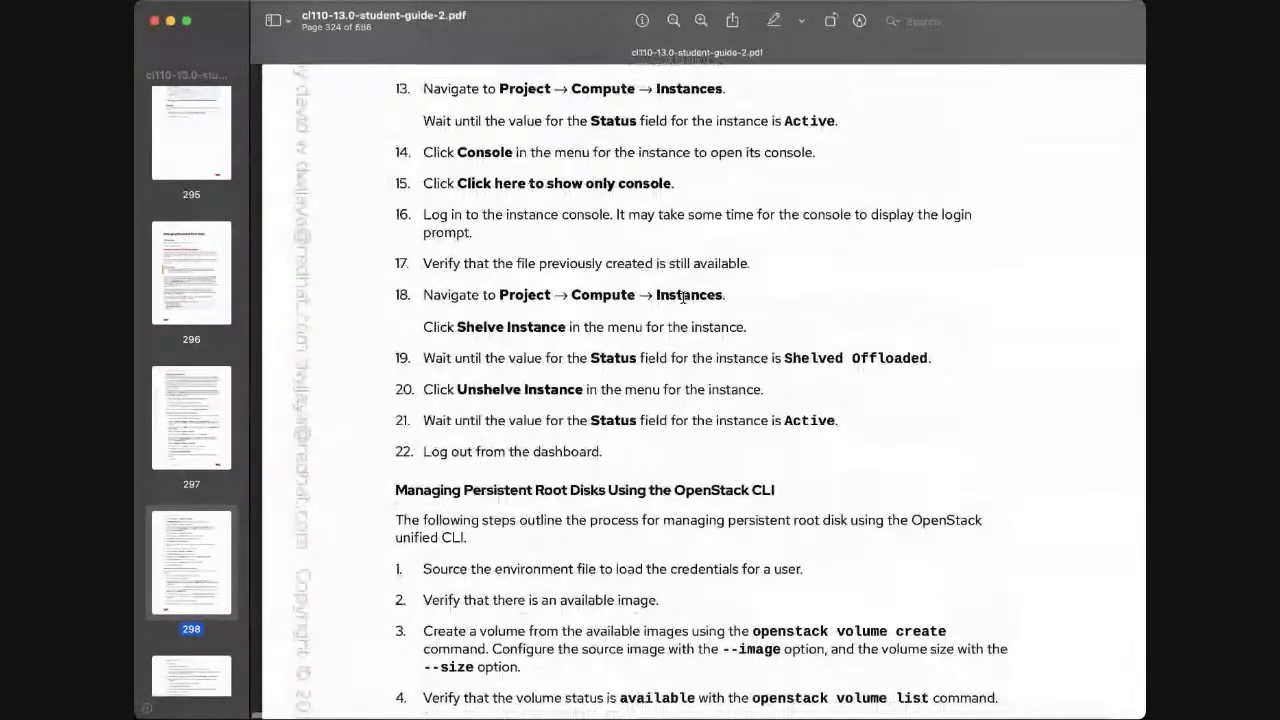
scroll(683, 297, "up", 1)
scroll(683, 297, "down", 2)
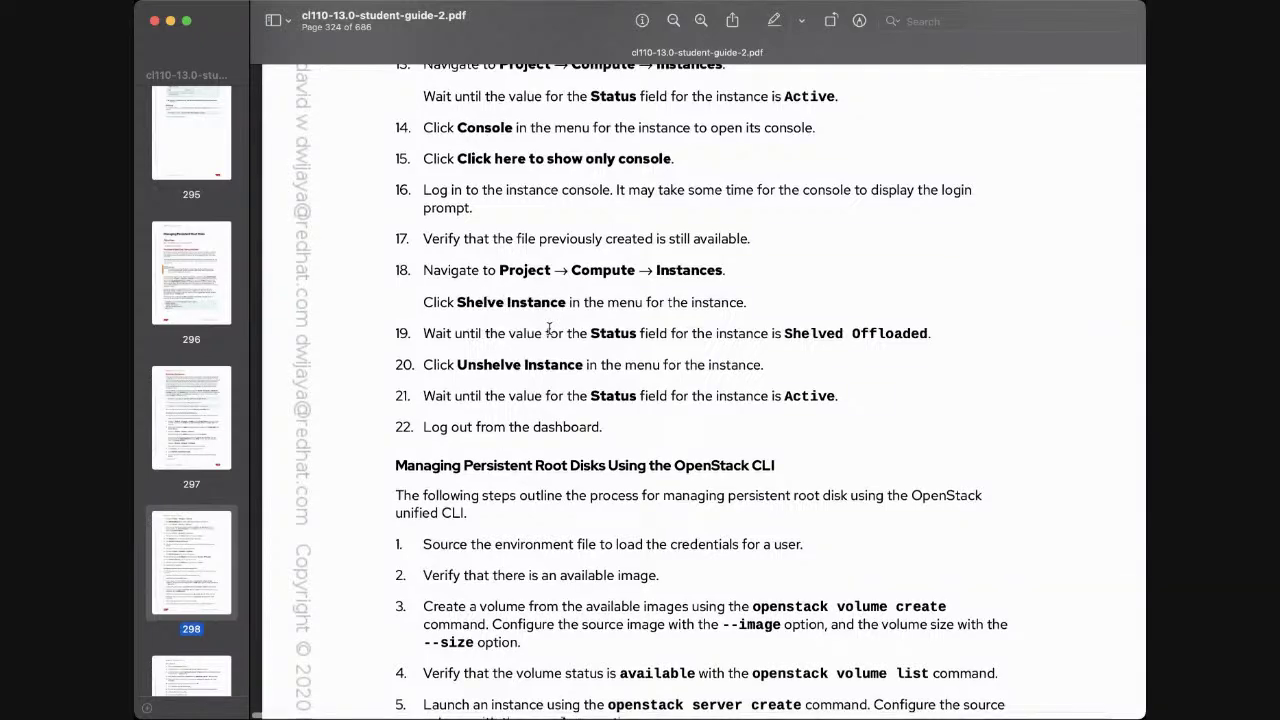
scroll(549, 329, "down", 1)
scroll(549, 329, "down", 1)
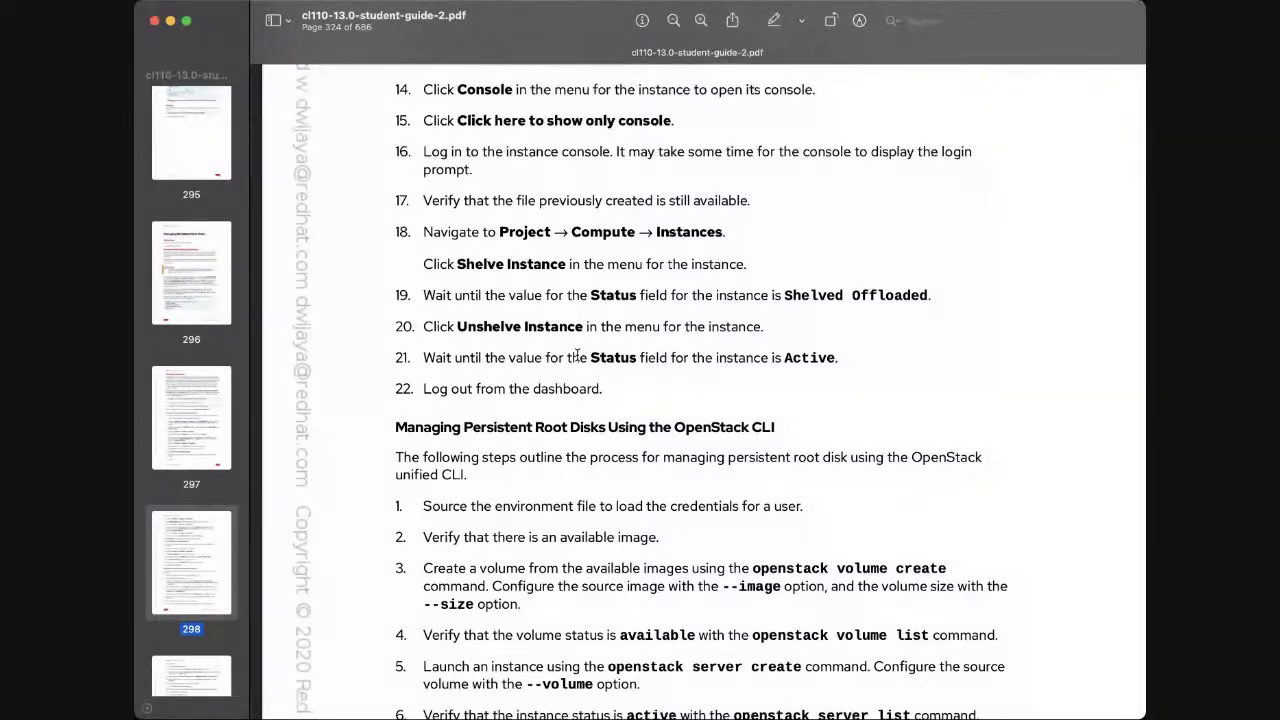
scroll(612, 369, "down", 1)
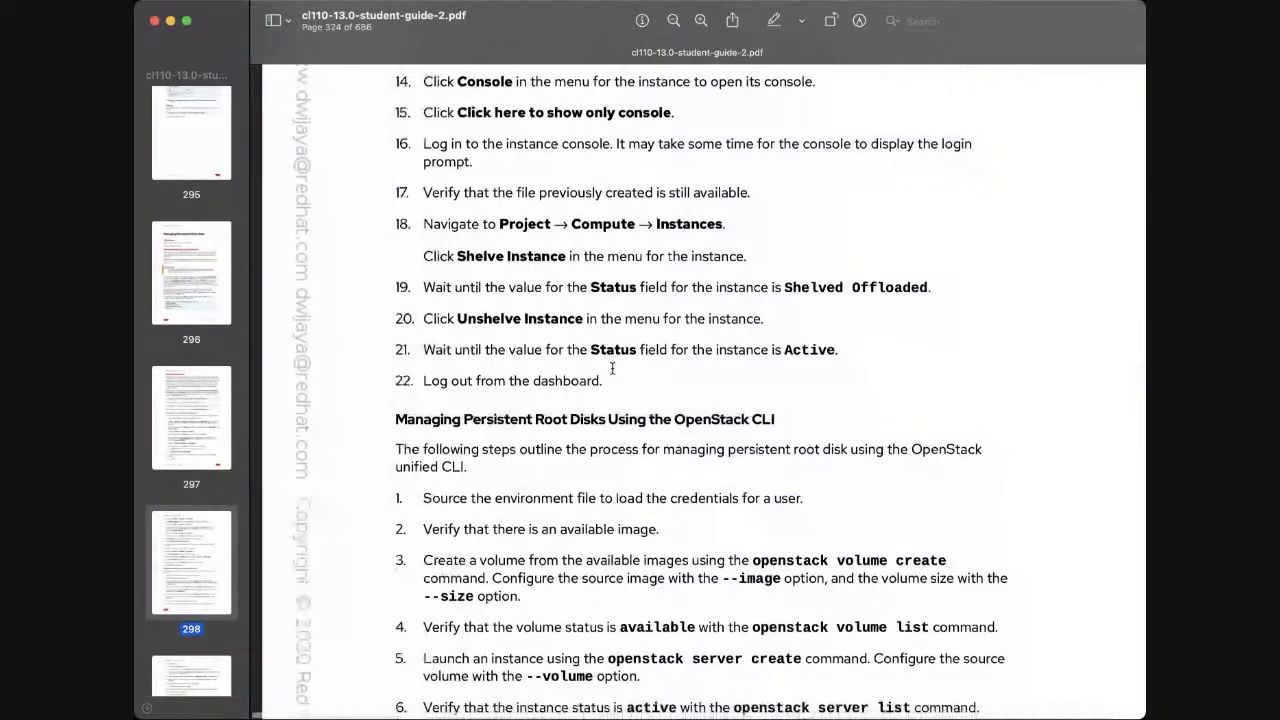
Scroll onto page 299 to read CLI steps 10–21, ending at SHELVED_OFFLOADED
scroll(612, 369, "down", 2)
scroll(612, 369, "down", 3)
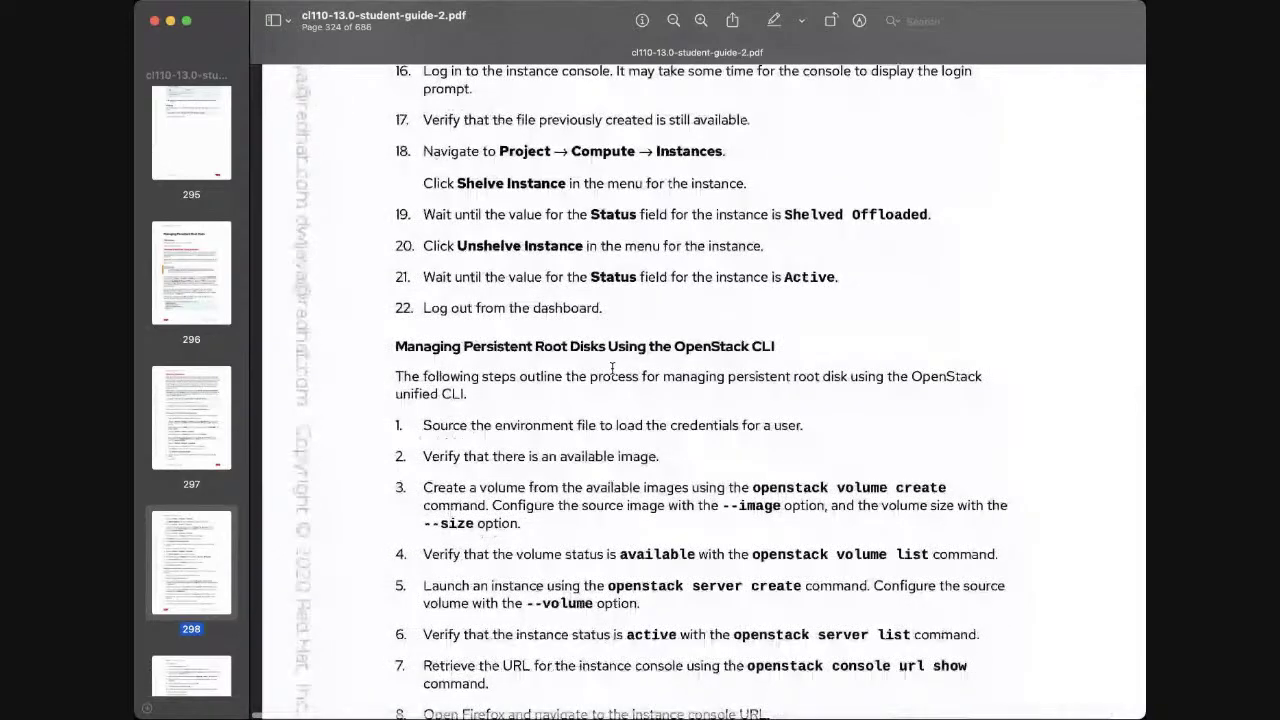
scroll(612, 369, "down", 1)
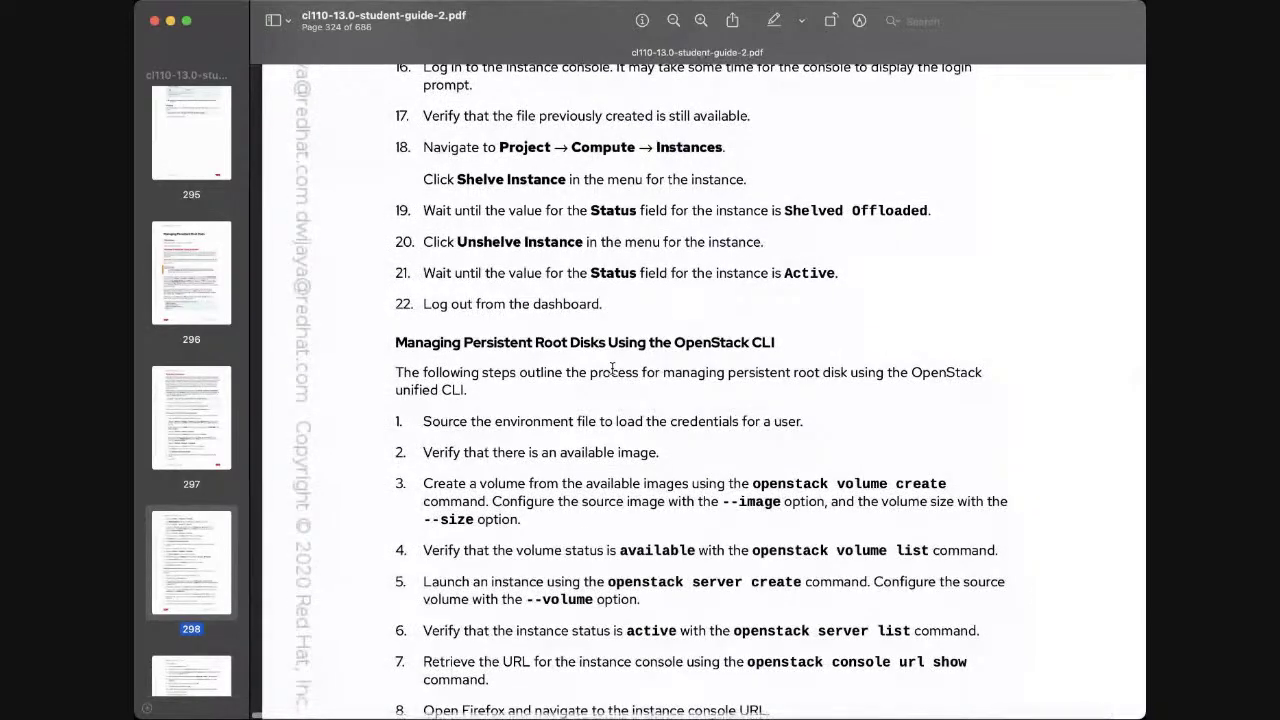
scroll(612, 369, "down", 8)
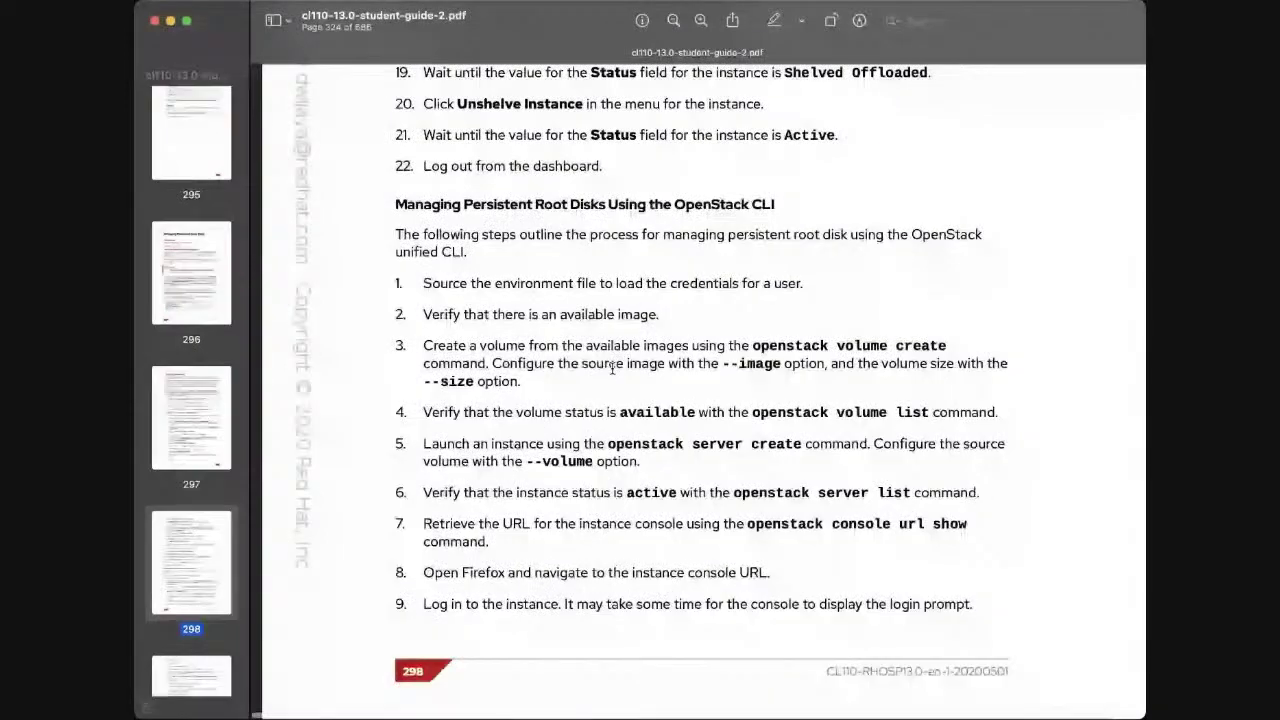
scroll(612, 369, "down", 4)
scroll(612, 369, "up", 7)
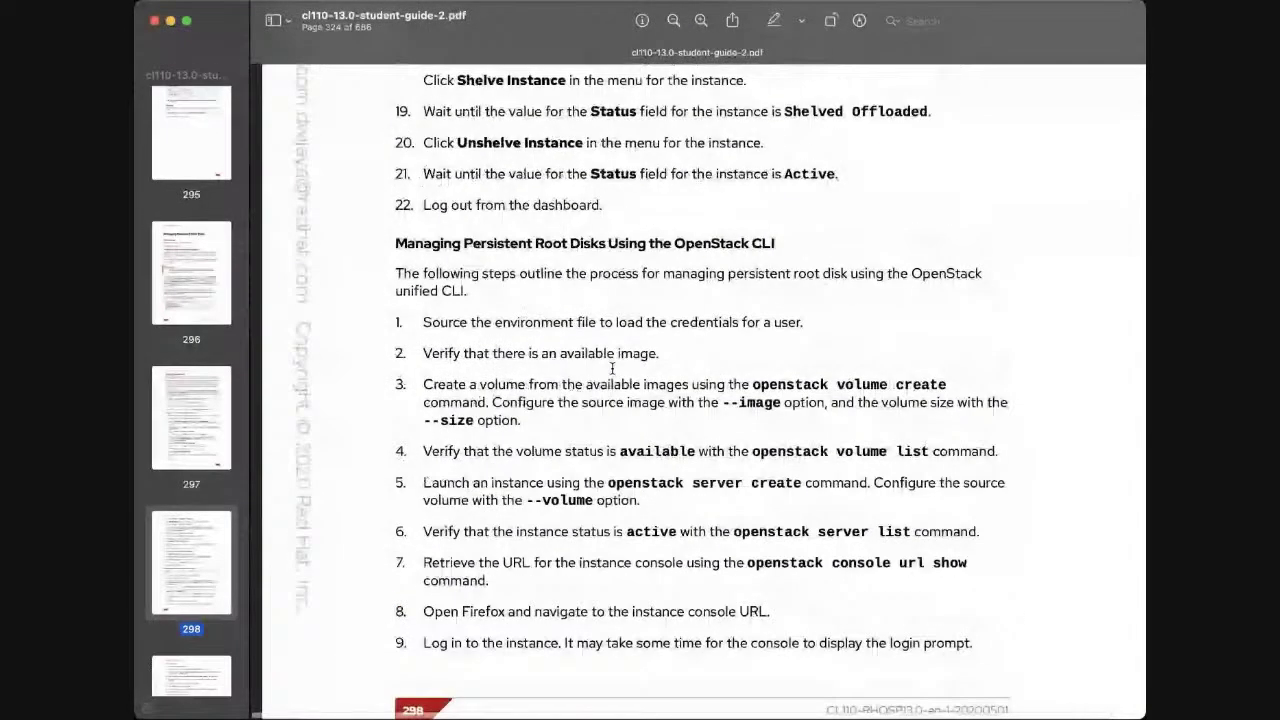
scroll(612, 369, "down", 9)
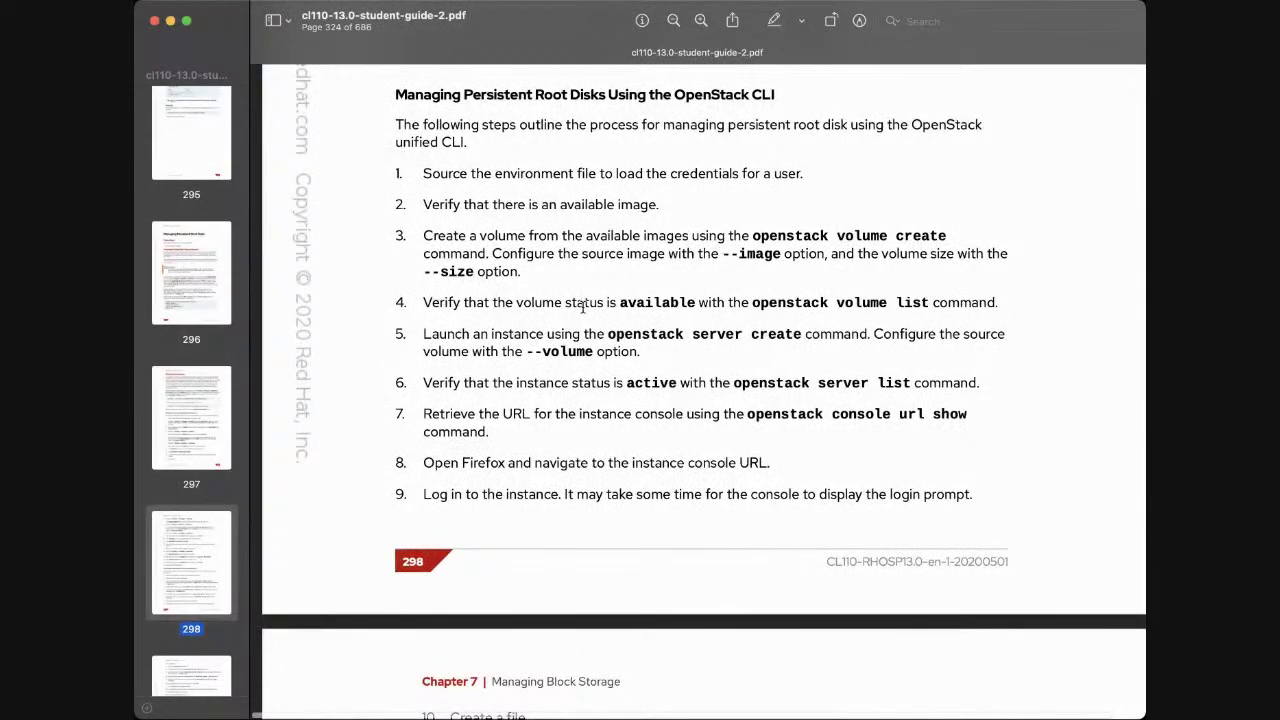
scroll(709, 334, "down", 5)
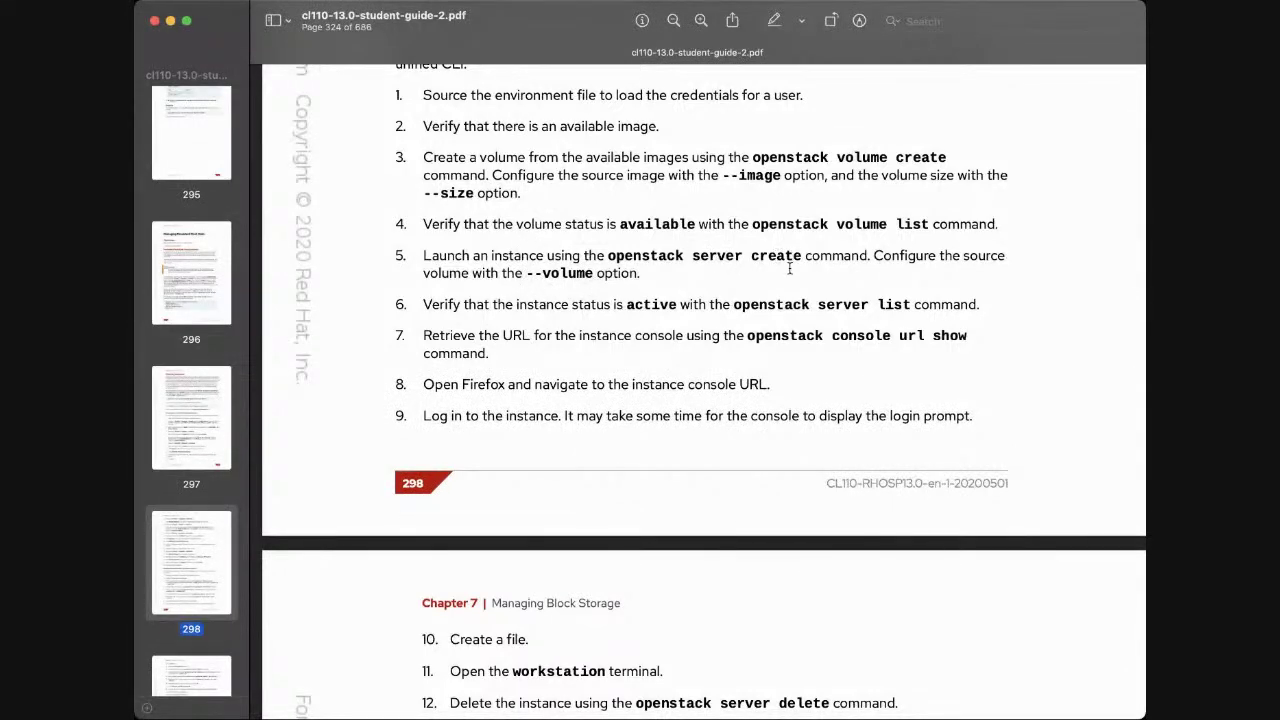
scroll(789, 268, "down", 1)
scroll(789, 268, "down", 1)
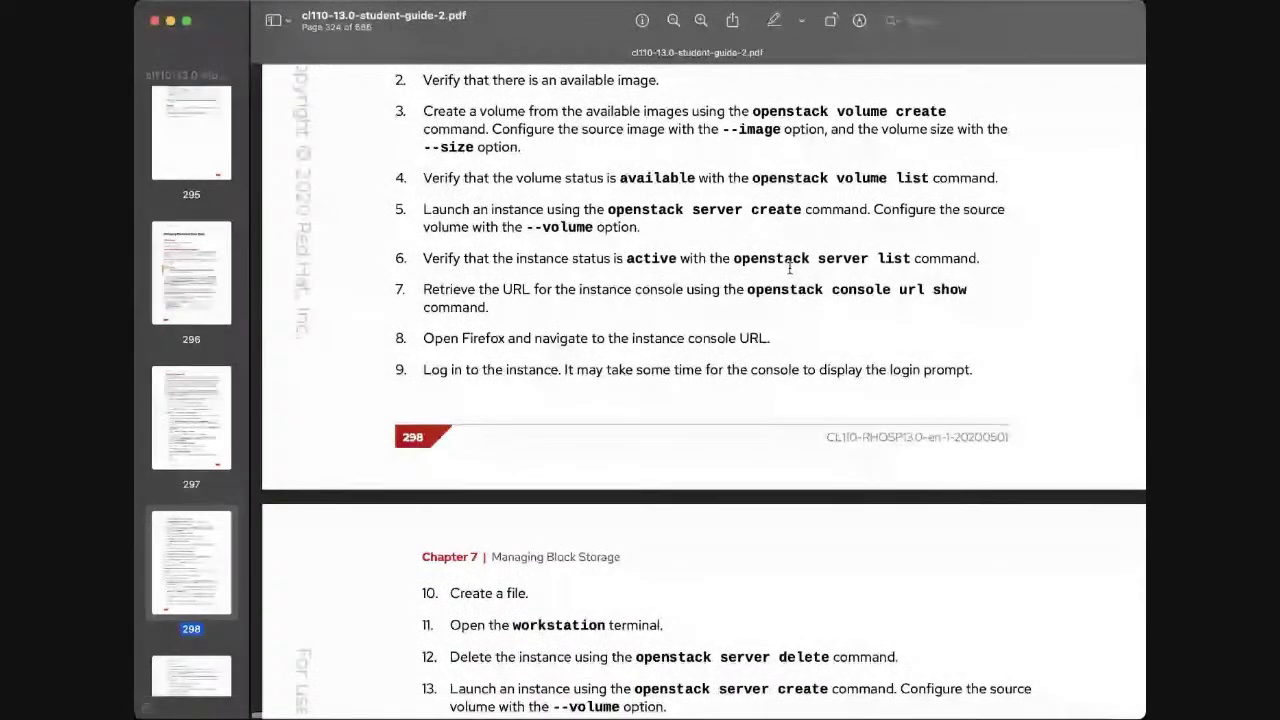
scroll(789, 268, "down", 3)
scroll(602, 350, "down", 3)
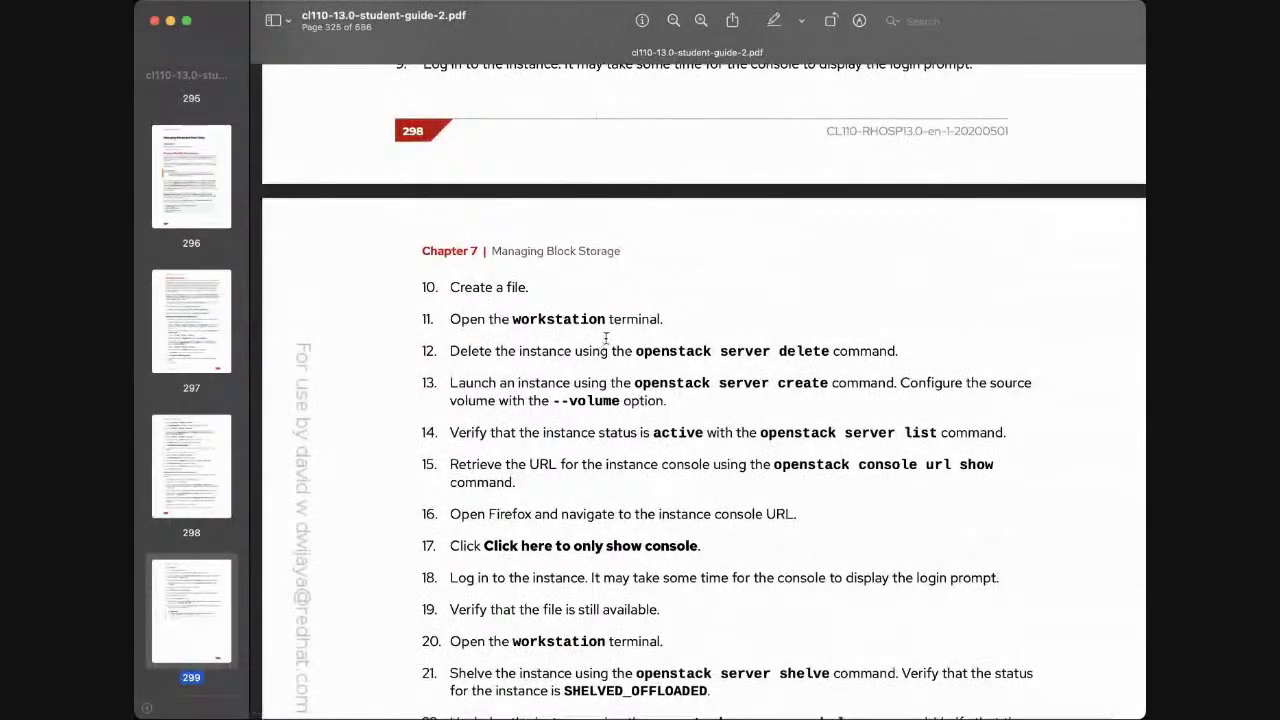
Scroll down page 299 to step 22's unshelve to ACTIVE and the Storage Guide references
scroll(629, 347, "down", 1)
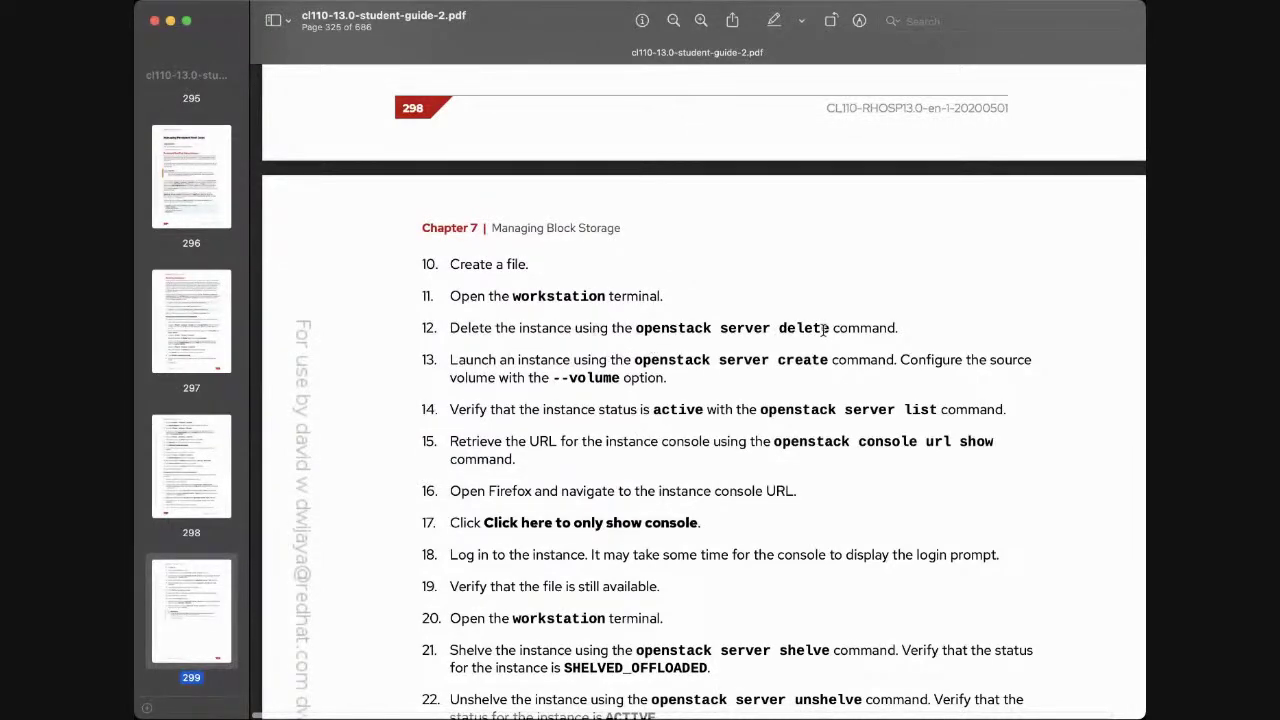
scroll(836, 370, "down", 3)
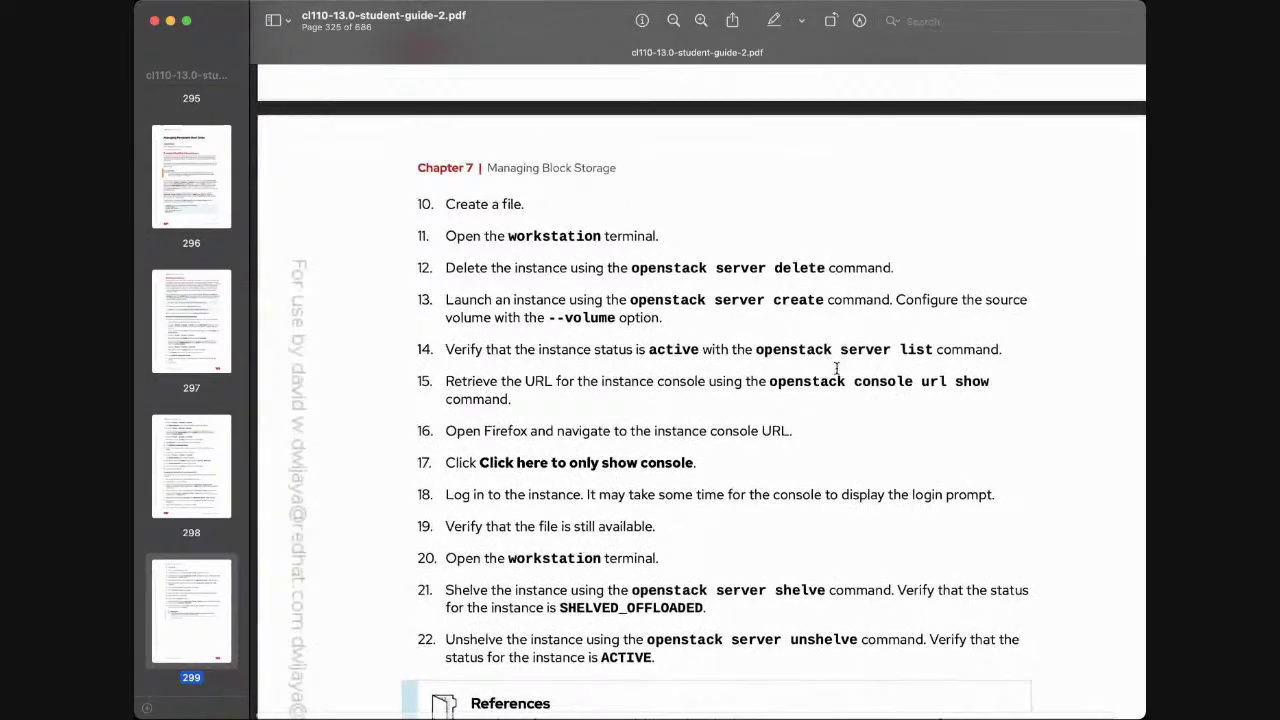
scroll(836, 368, "down", 2)
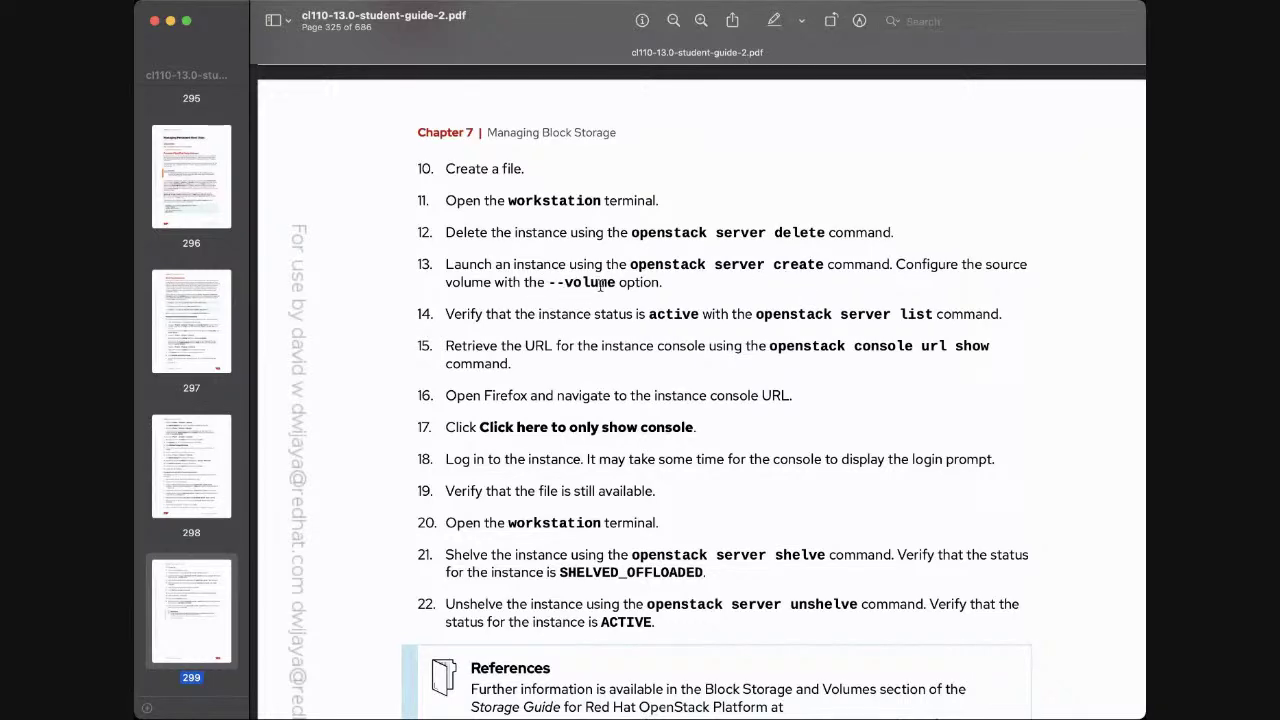
scroll(605, 350, "down", 3)
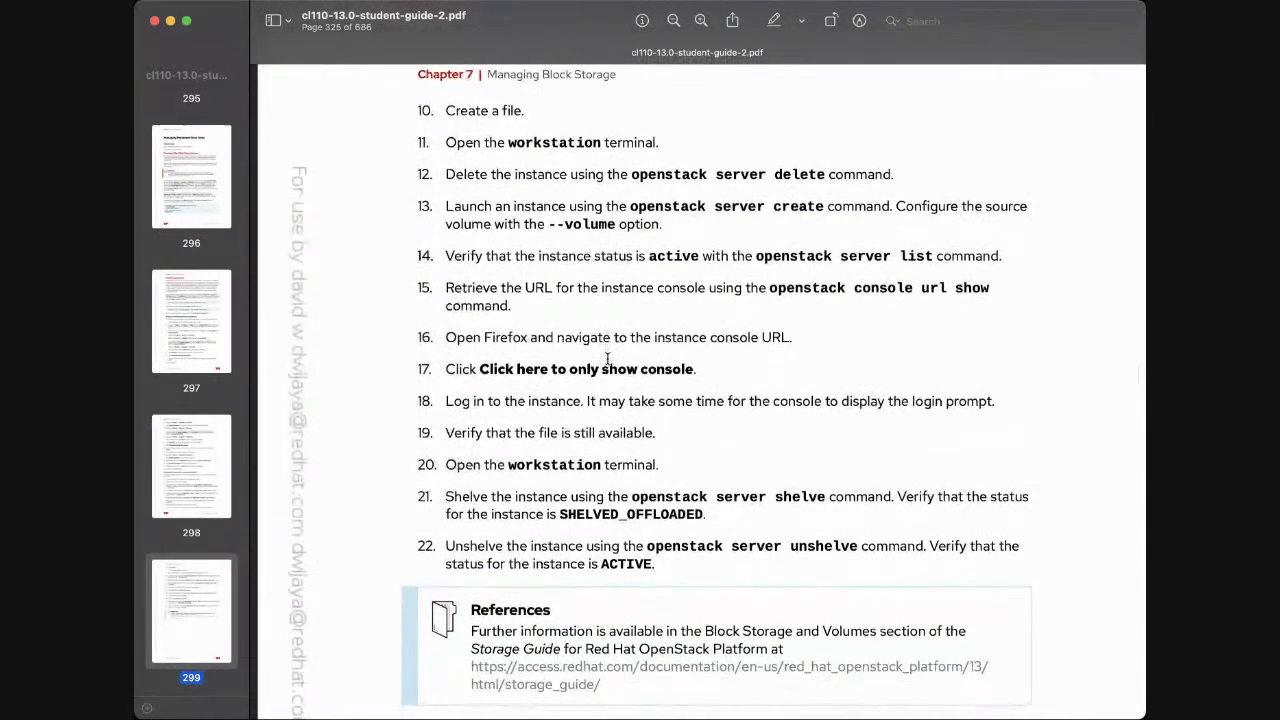
scroll(708, 314, "down", 2)
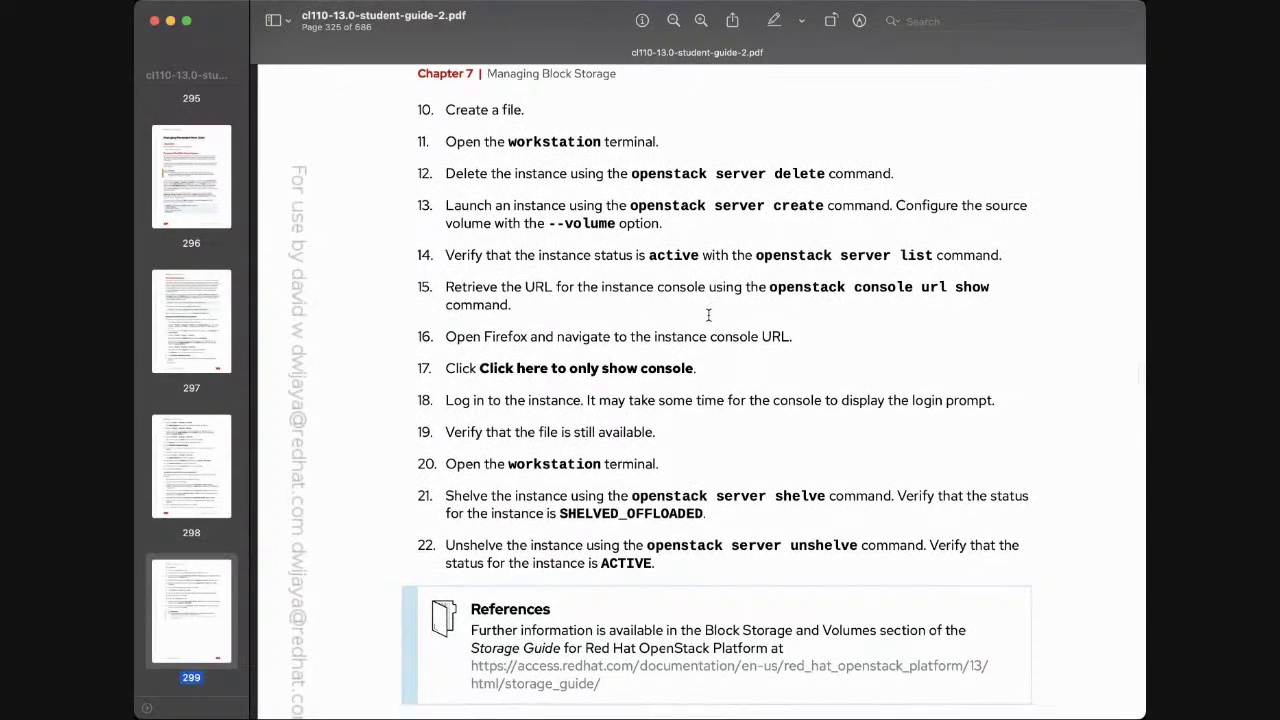
scroll(708, 314, "down", 3)
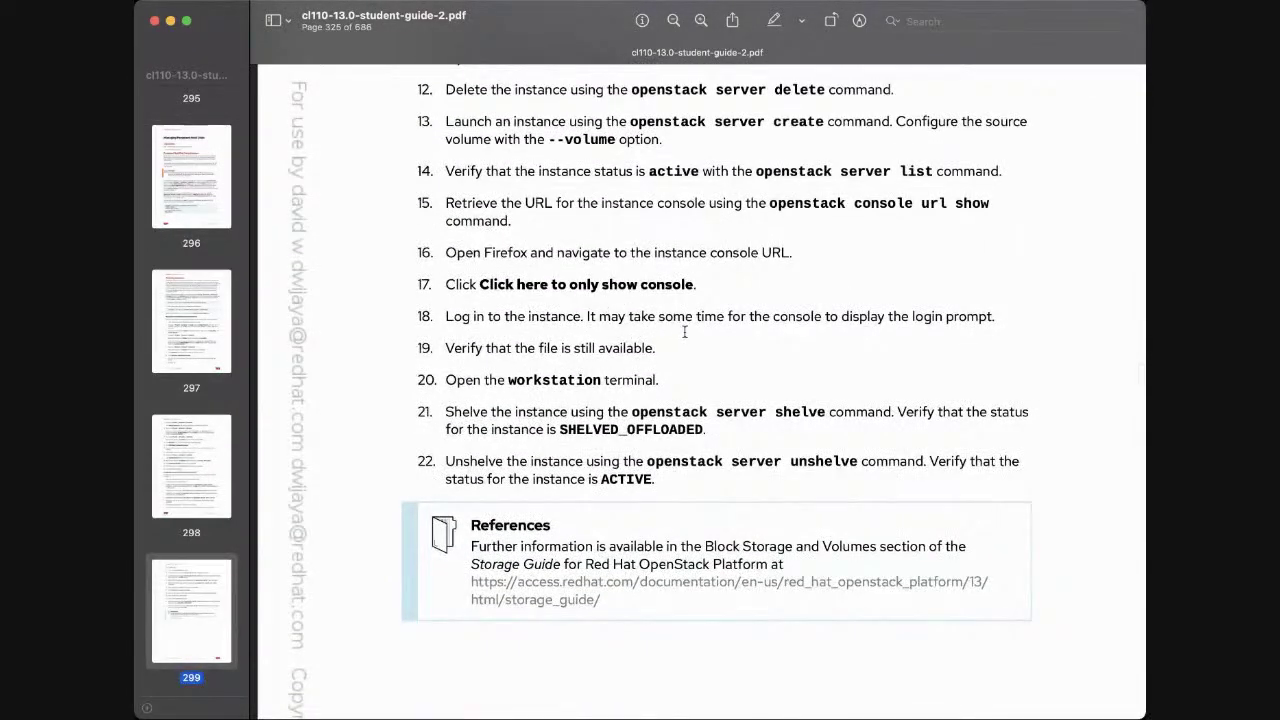
scroll(688, 342, "down", 3)
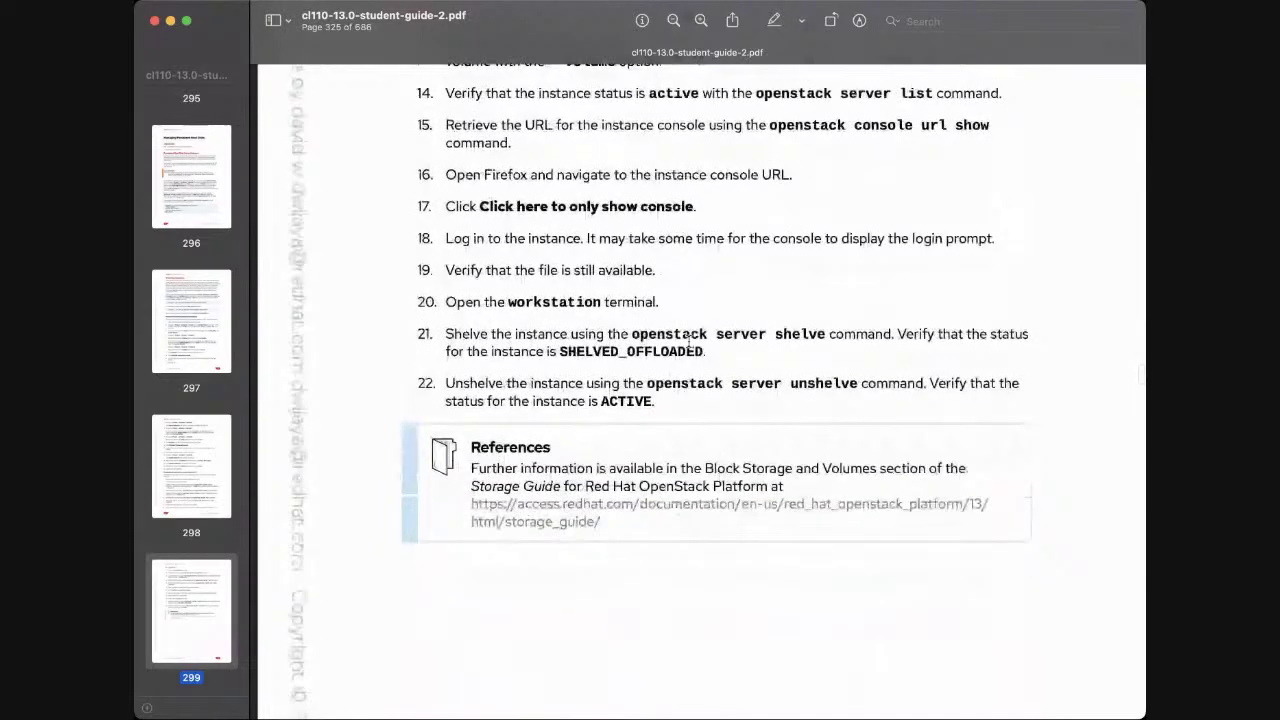
scroll(688, 342, "down", 1)
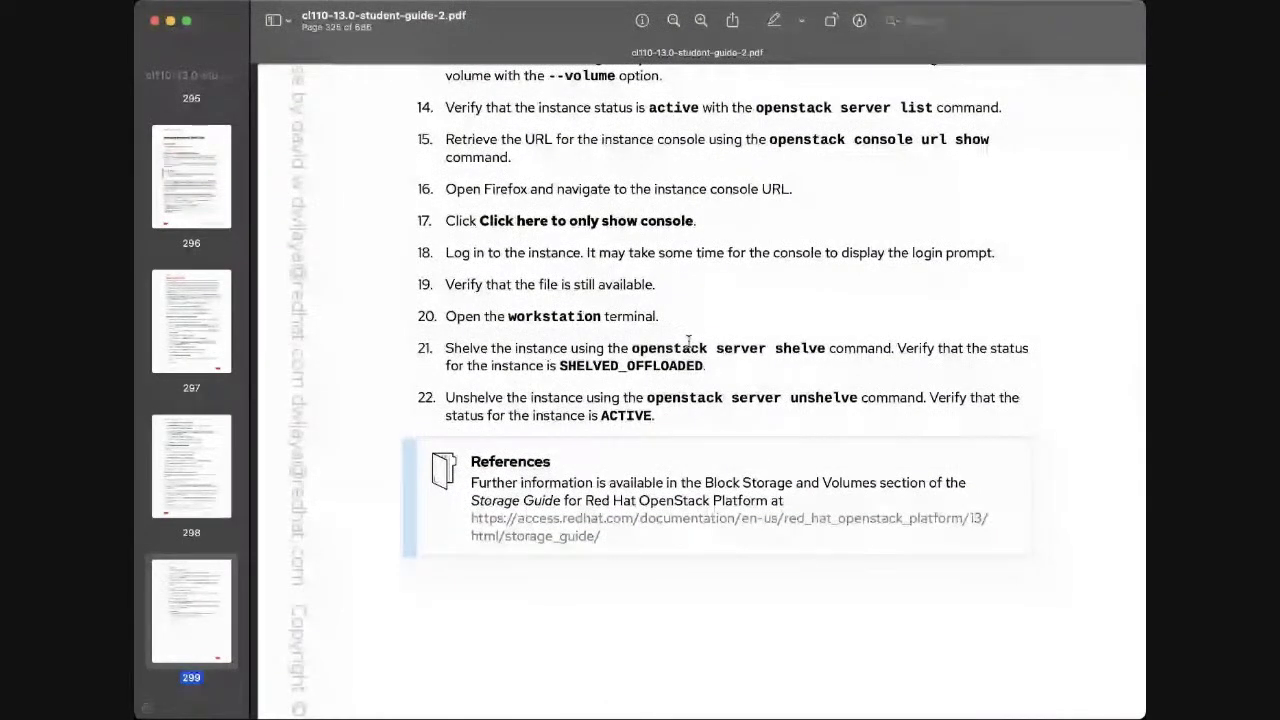
scroll(688, 342, "down", 3)
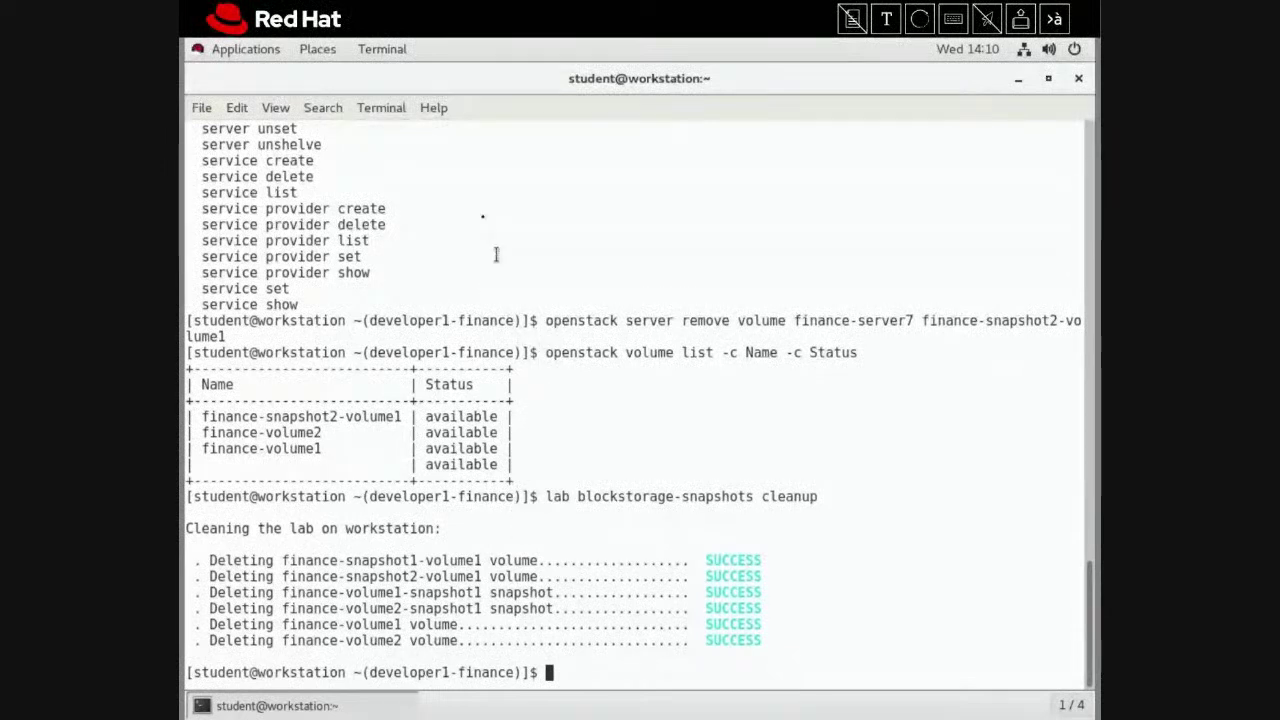
Close the old workstation terminal window from its taskbar entry
right_click(337, 700)
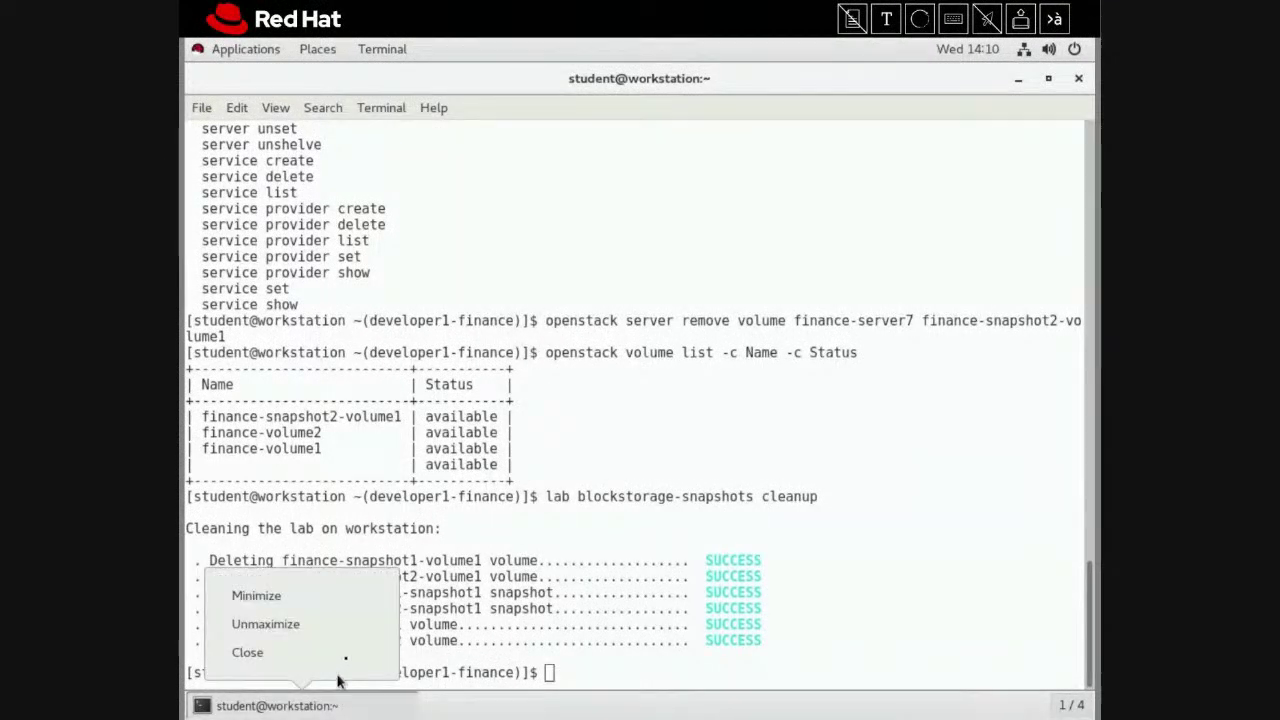
left_click(347, 656)
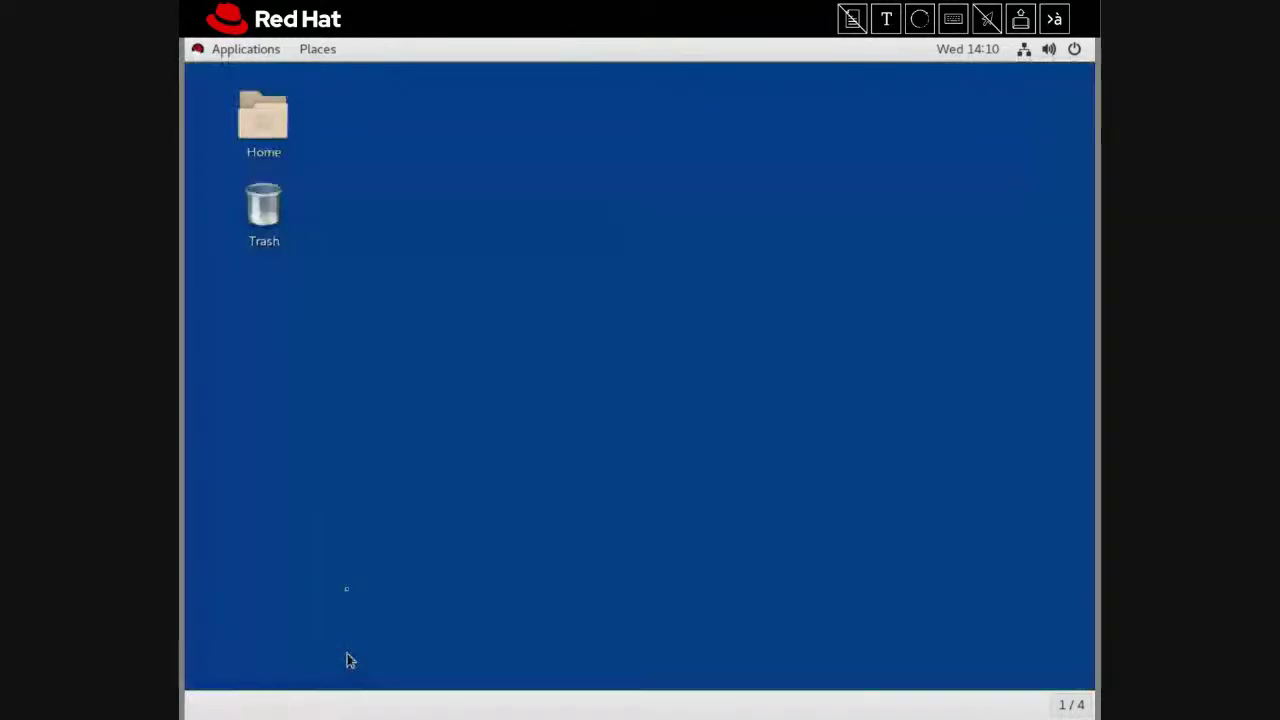
Start a new maximized GNOME Terminal window from the Applications menu
left_click(250, 50)
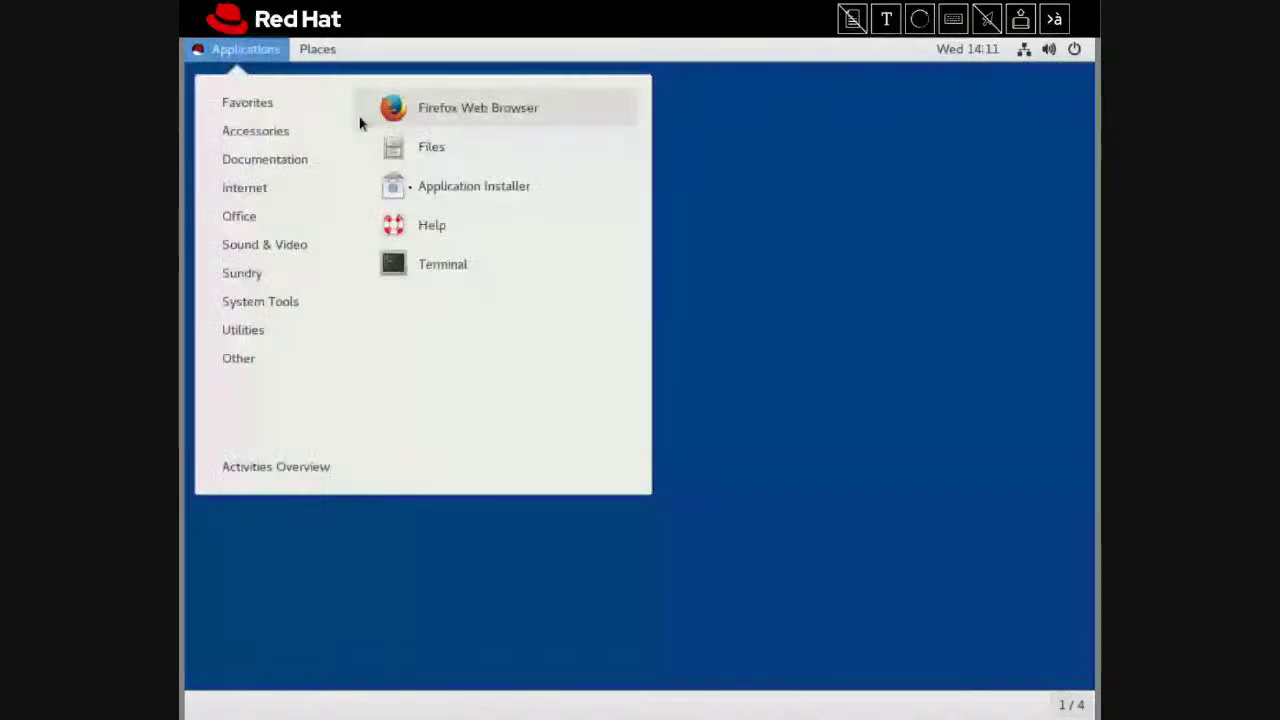
left_click(436, 263)
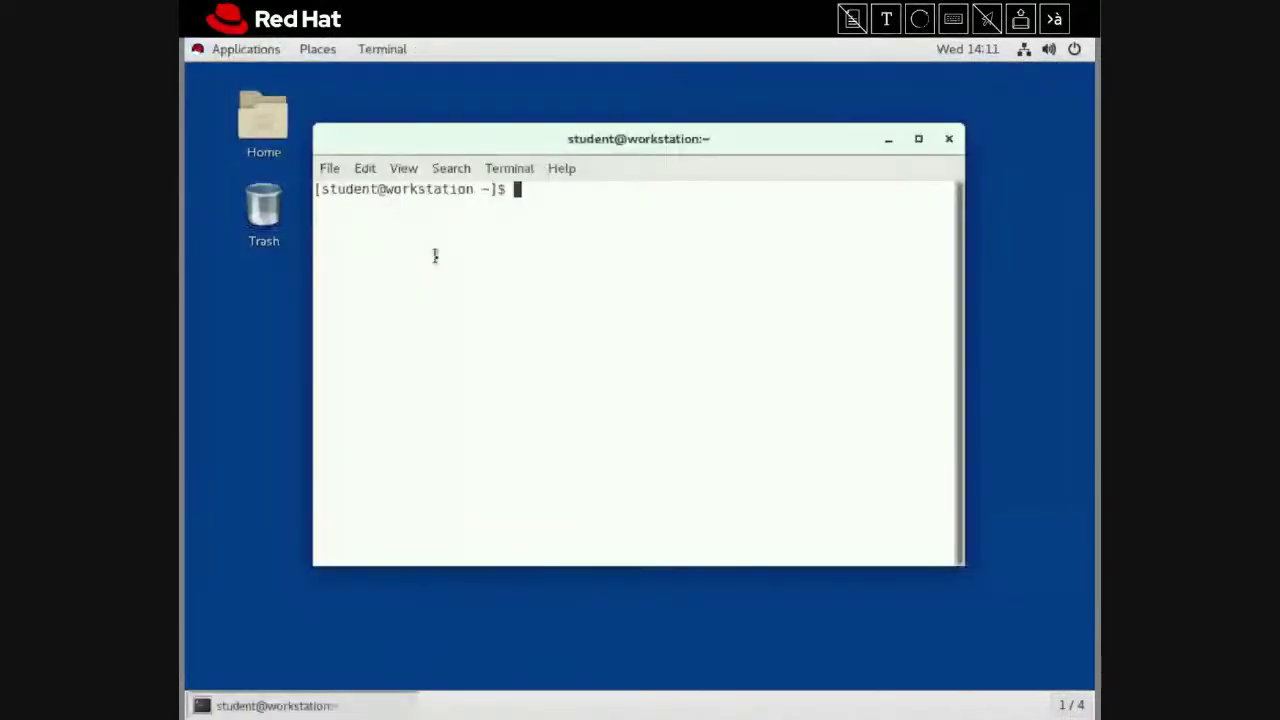
left_click(918, 138)
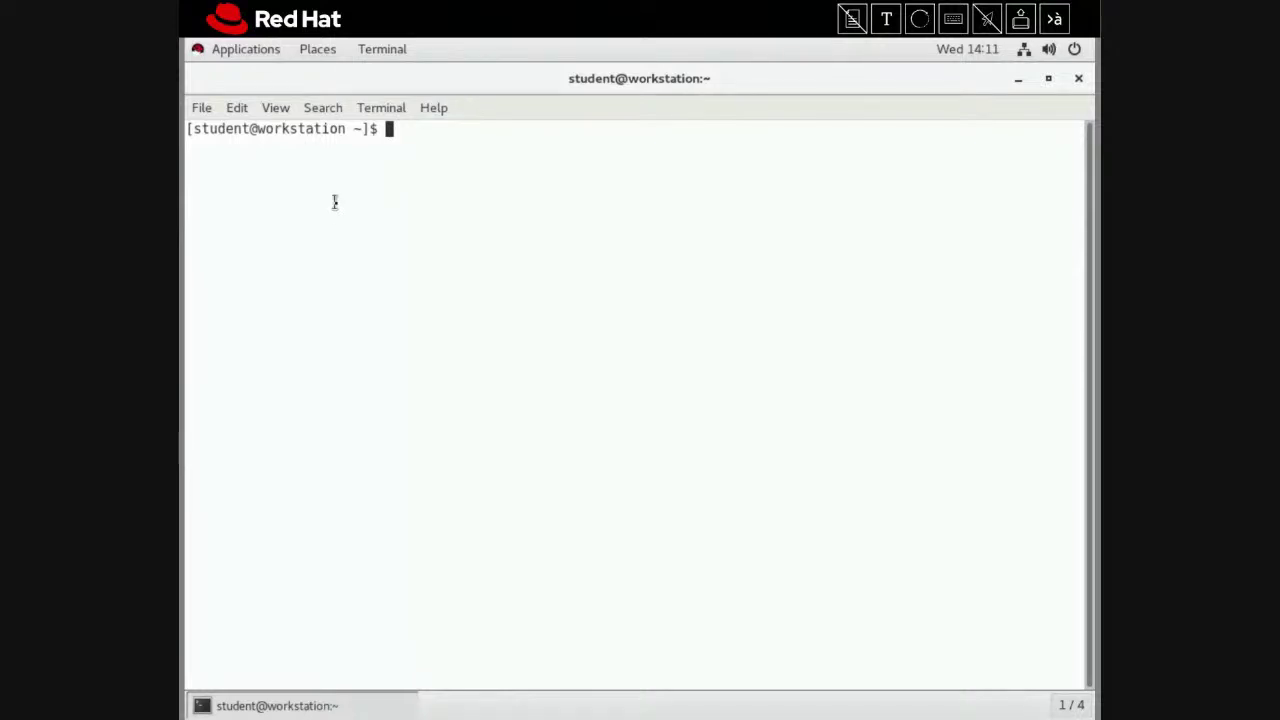
Run 'lab blockstorage-rootdisk setup' and confirm all checks report SUCCESS
type("lab bloc")
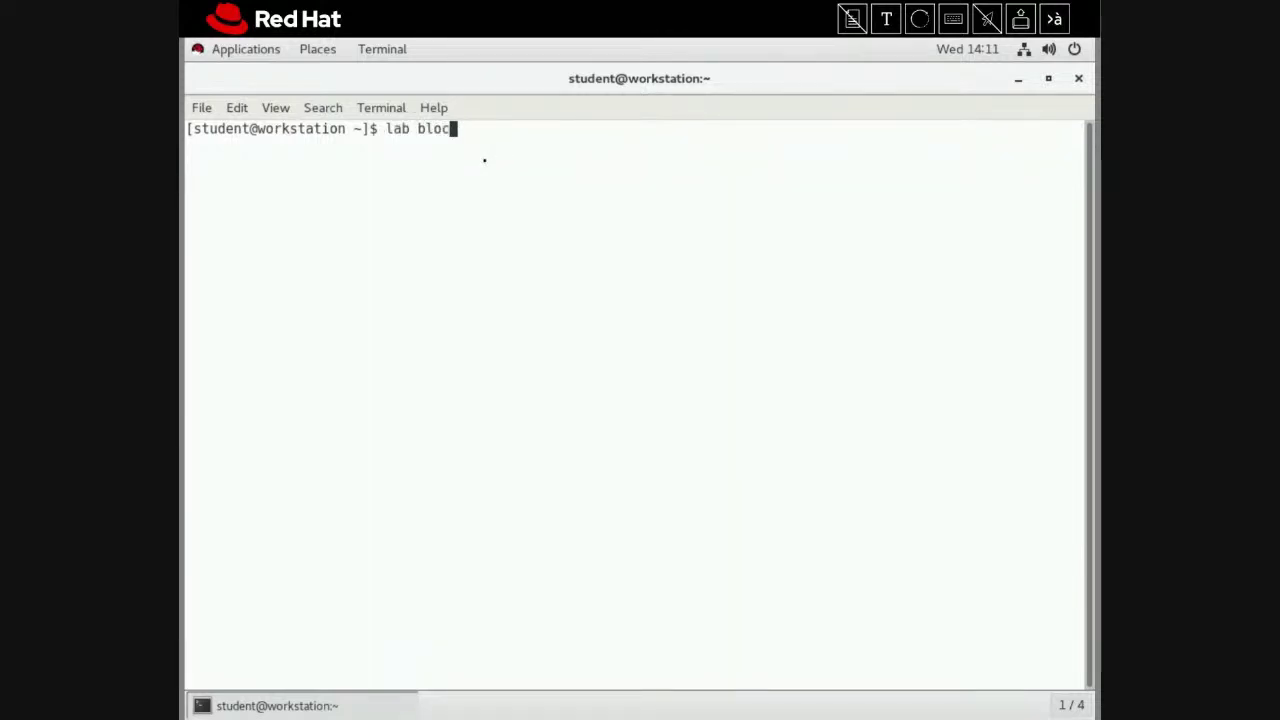
key("Tab")
type("roo")
key("Tab")
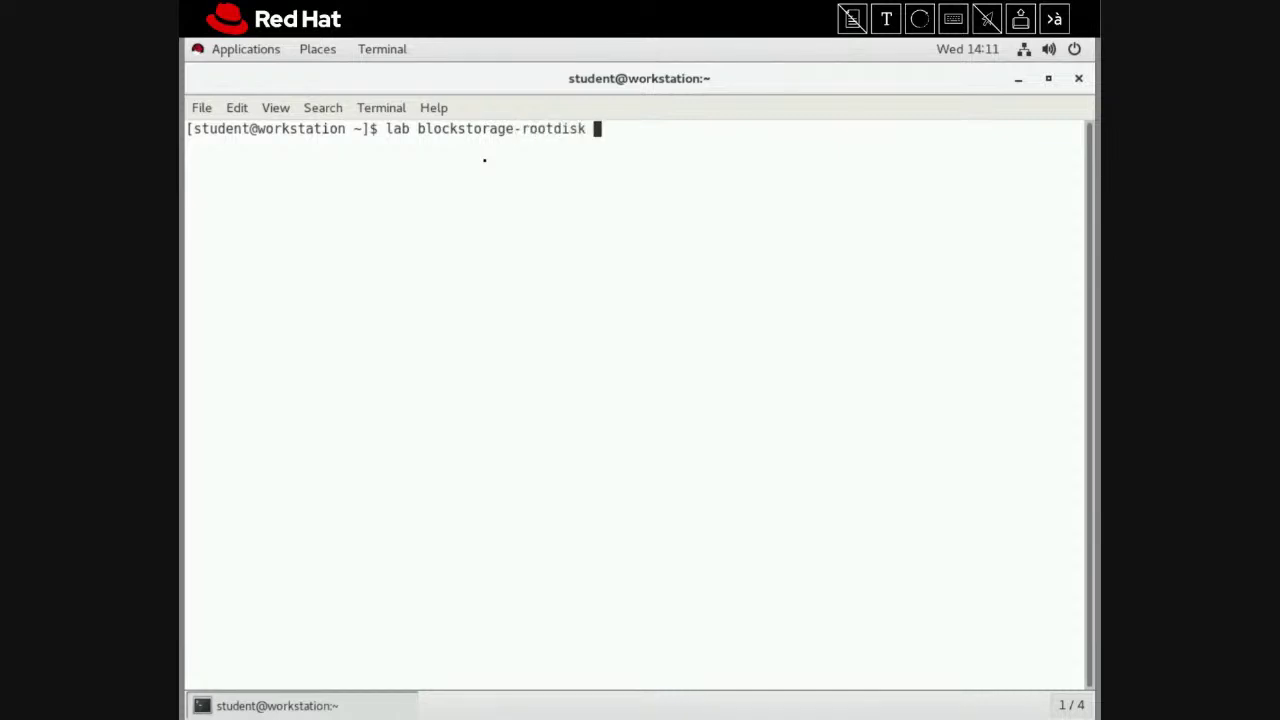
type("setup")
key("Return")
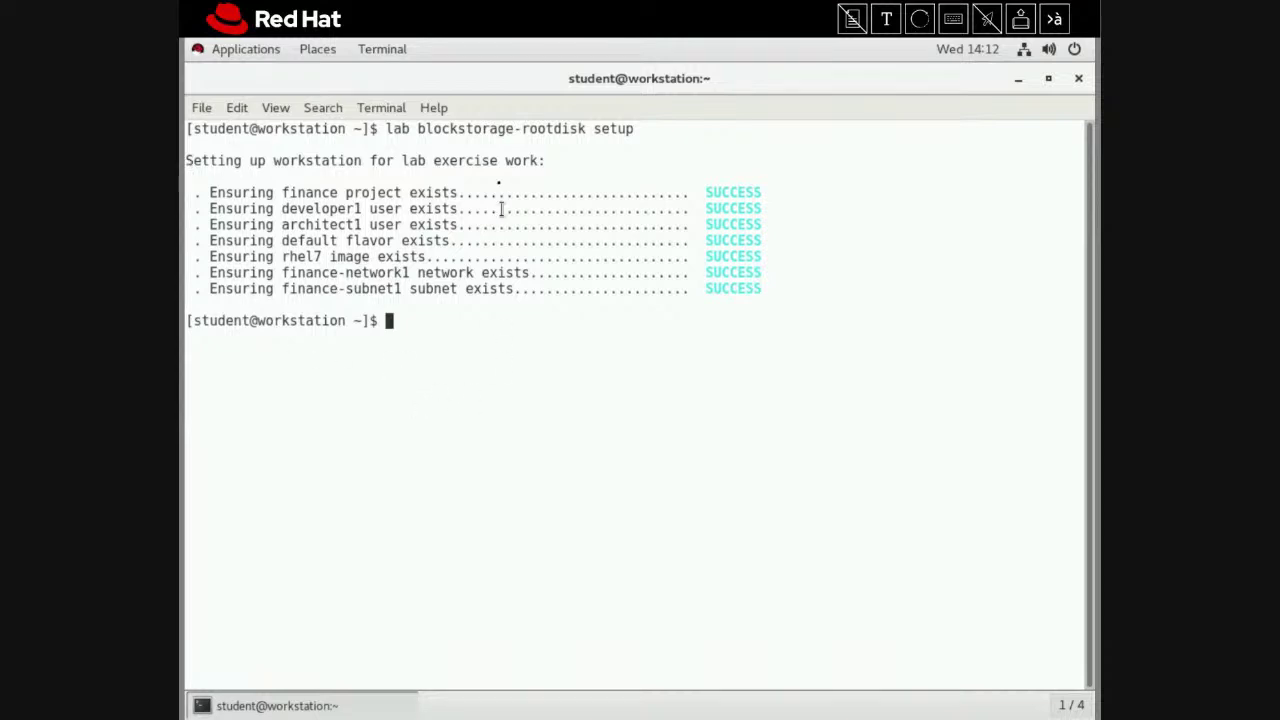
Launch Firefox and go to dashboard.overcloud.example.com
left_click(282, 50)
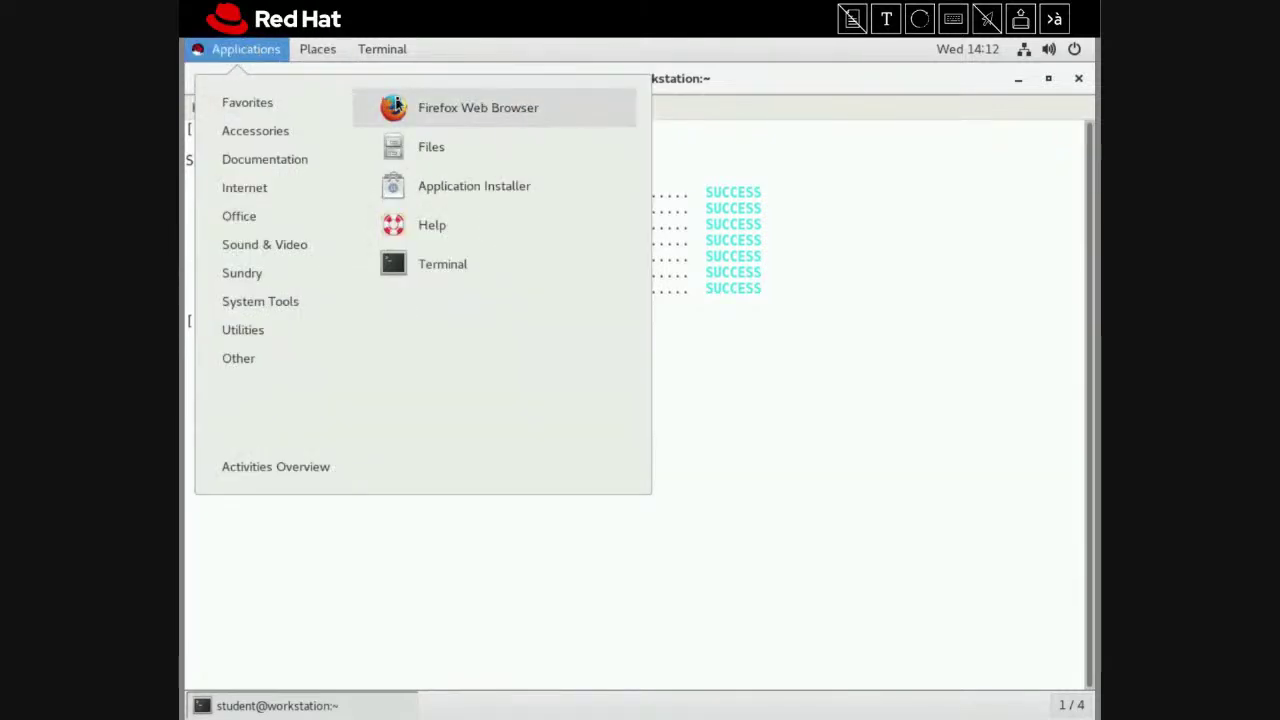
left_click(396, 104)
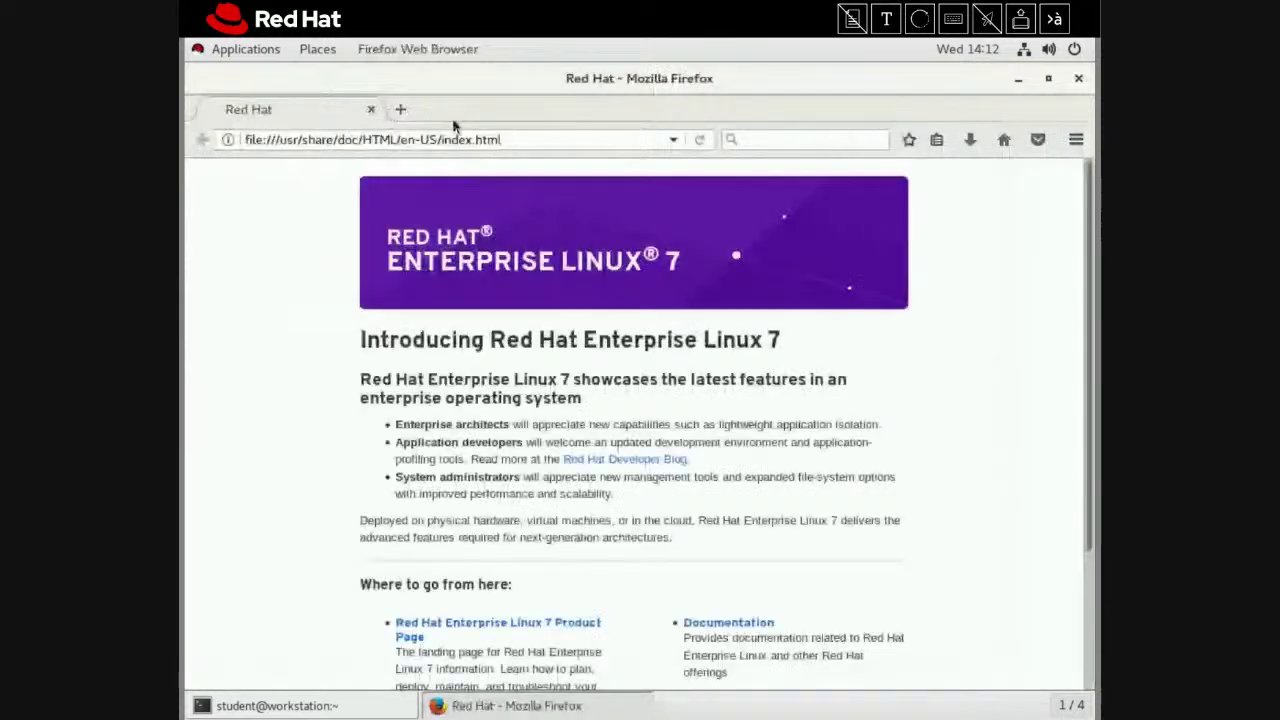
left_click(453, 135)
type("dashboard.overcloud.example.com/")
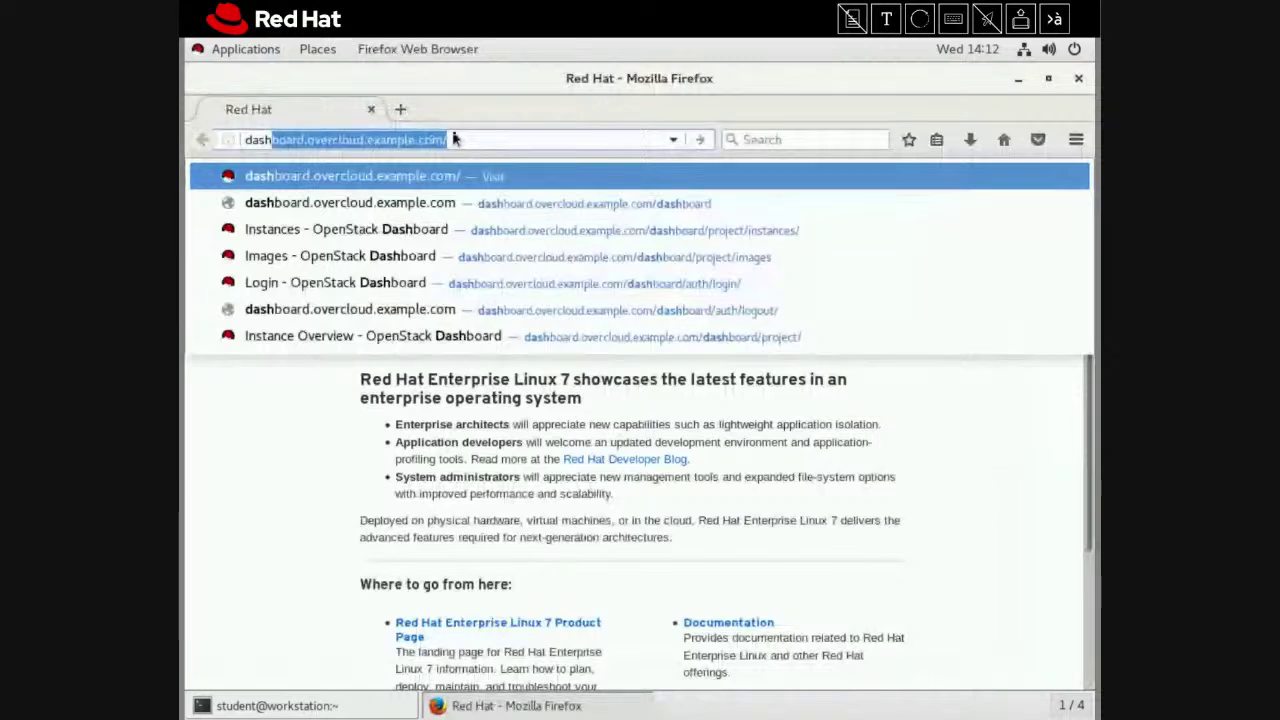
key("Return")
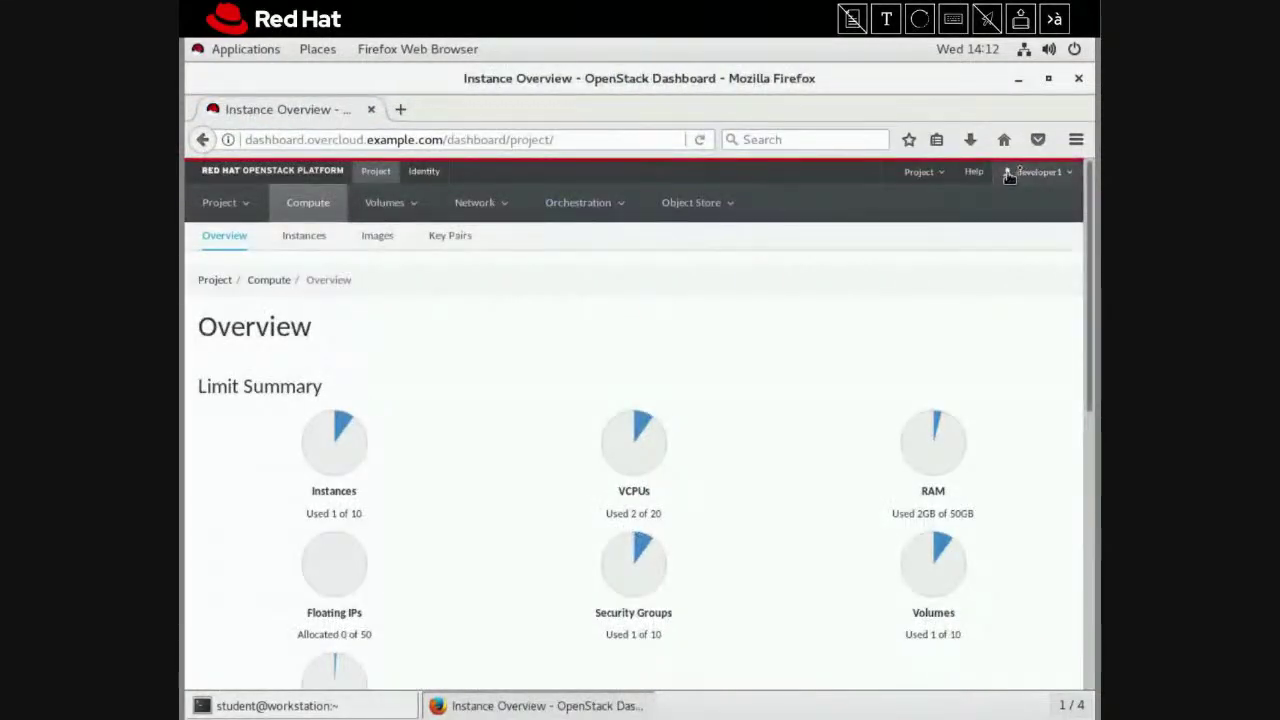
Sign out, log back in with the developer account credentials, and decline saving the login
left_click(1030, 174)
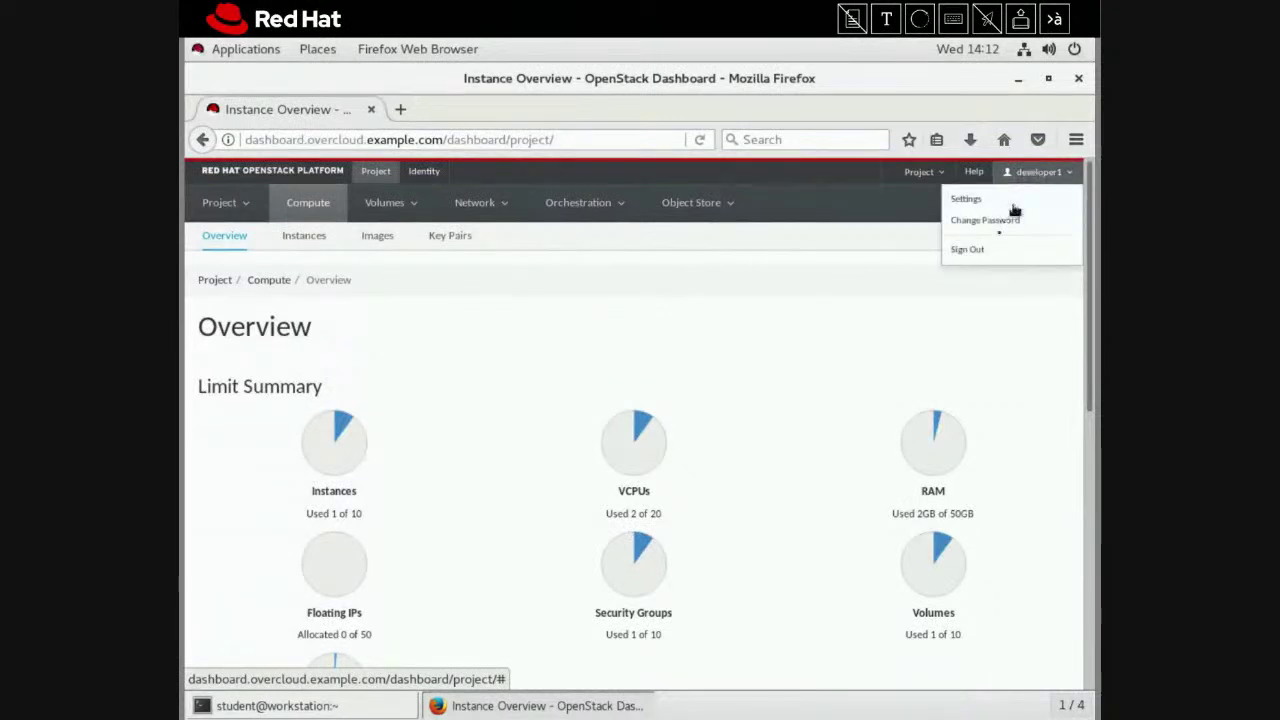
left_click(994, 252)
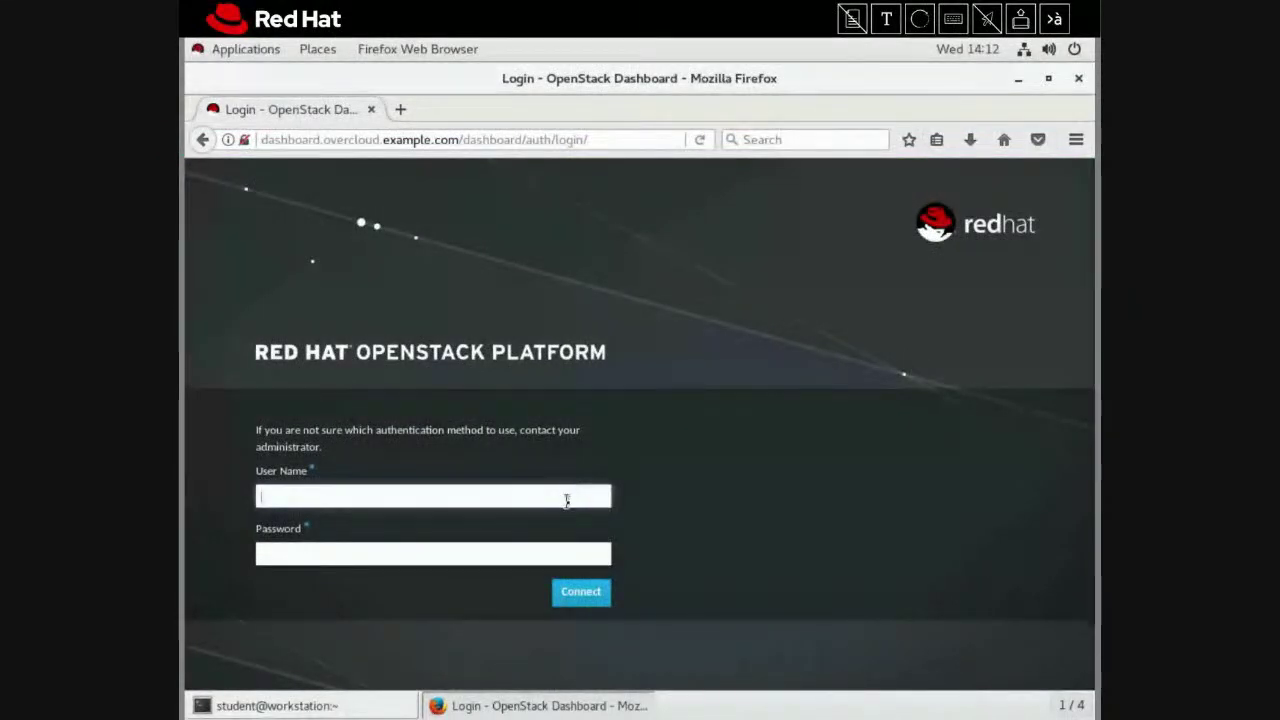
type("developer1")
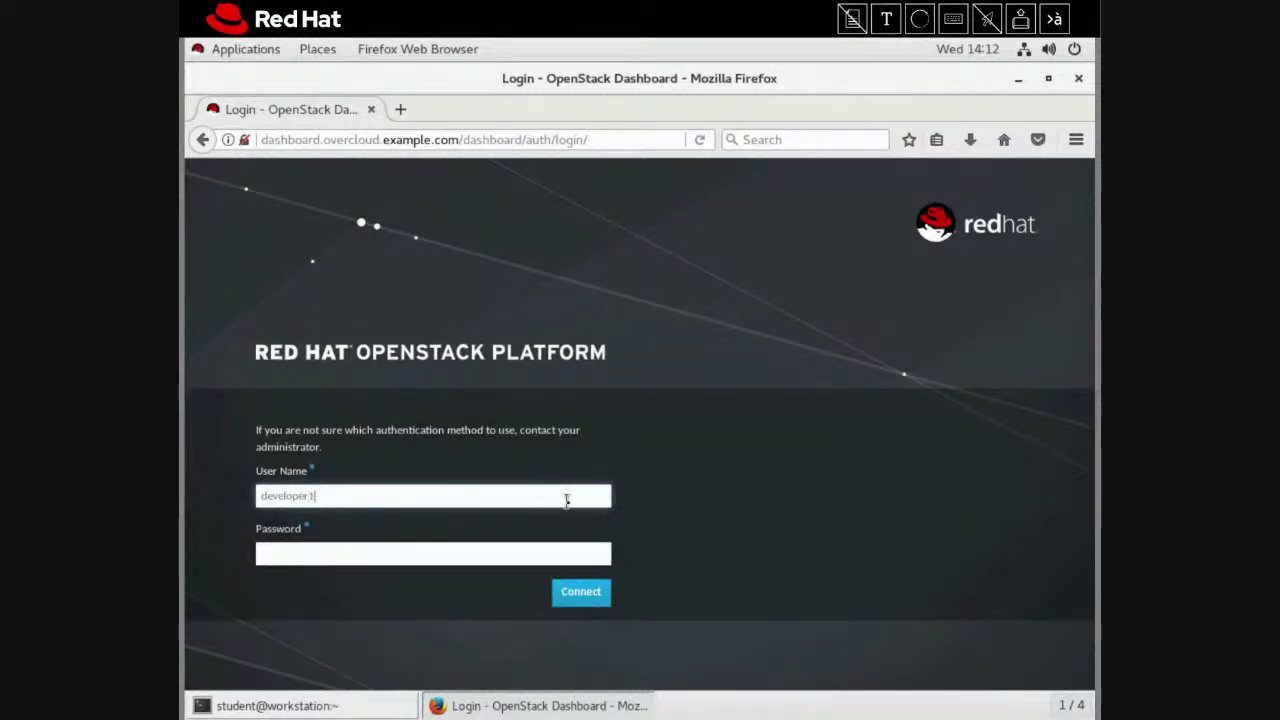
key("Tab")
type("redhat")
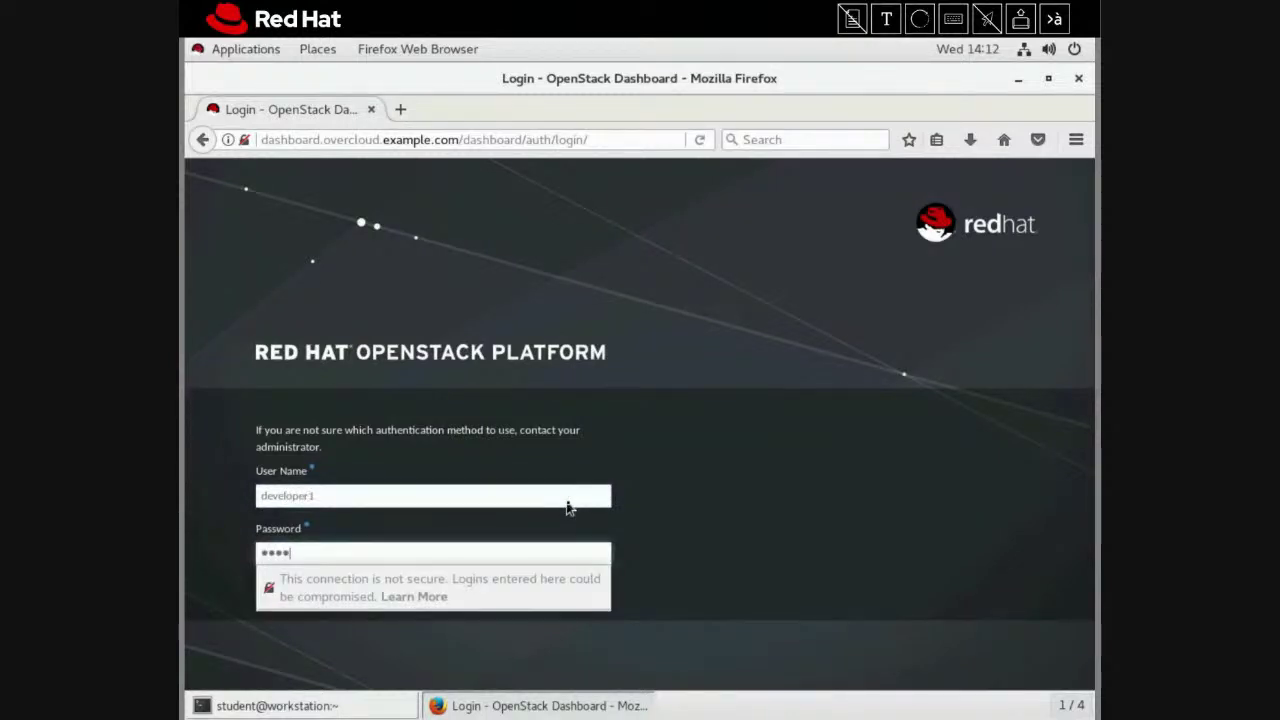
key("Return")
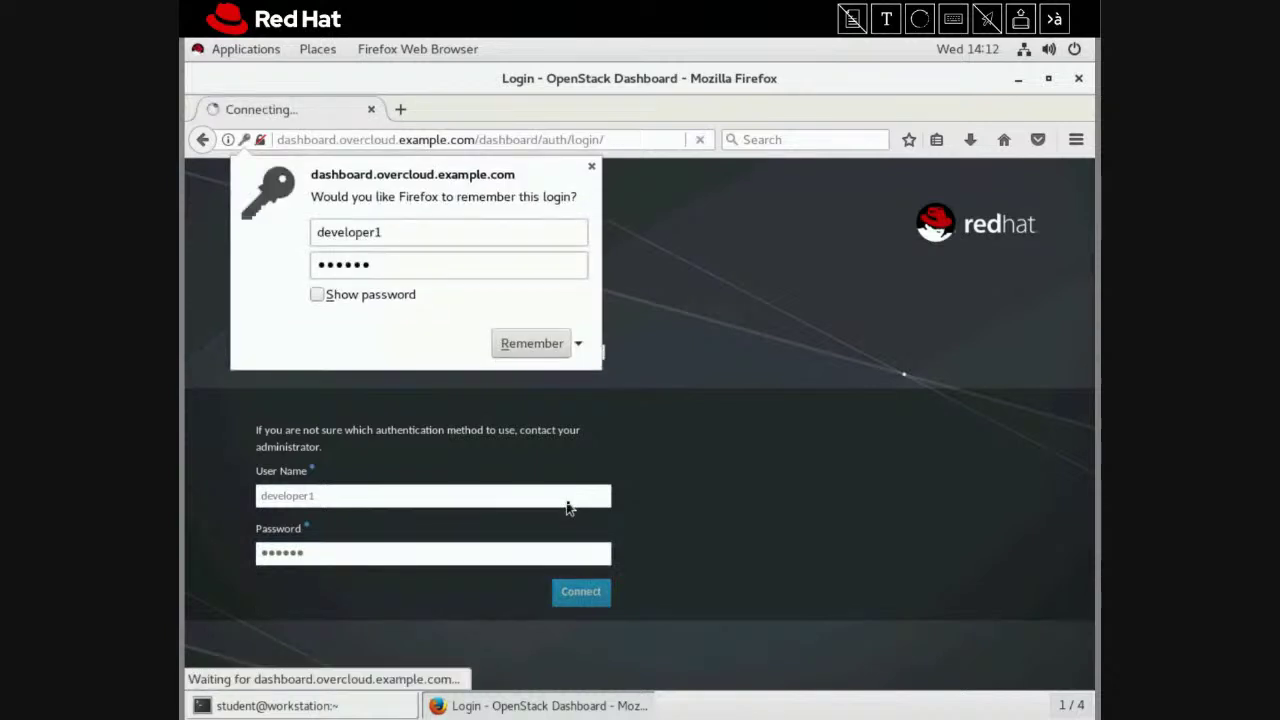
left_click(592, 168)
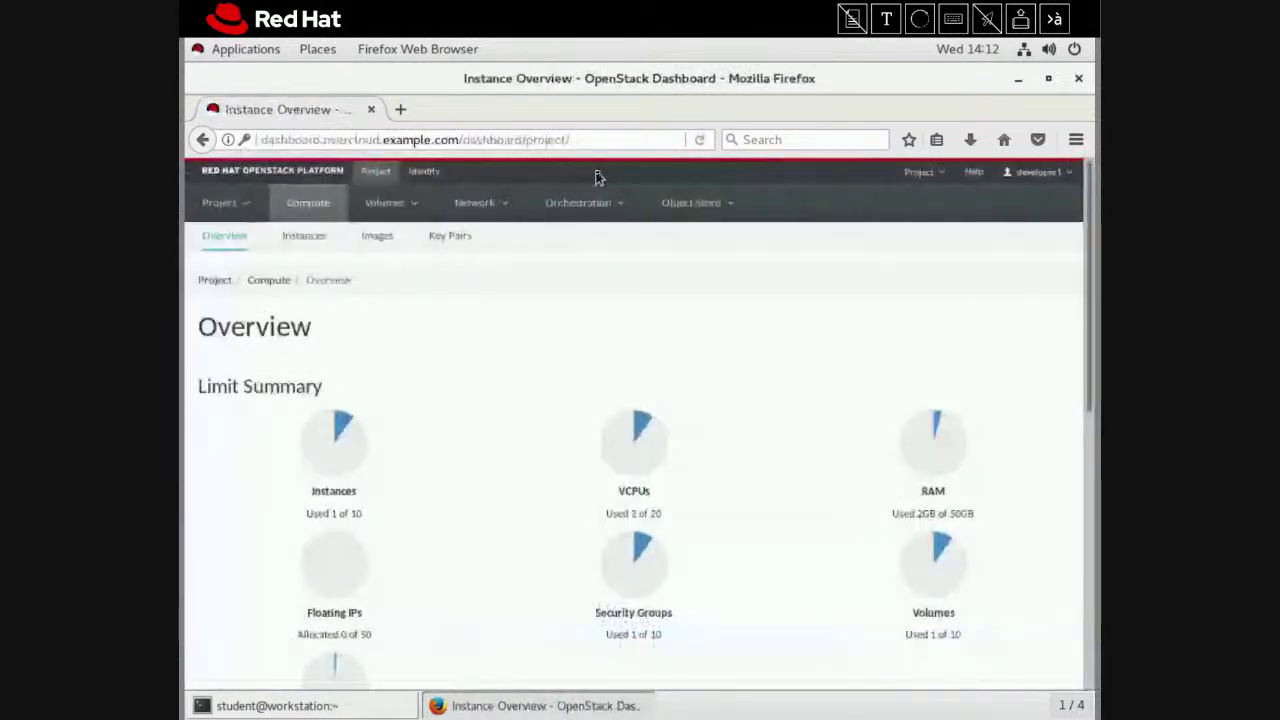
Create the 10 GiB volume finance-volume1 from the rhel7 image on the Images page
left_click(379, 243)
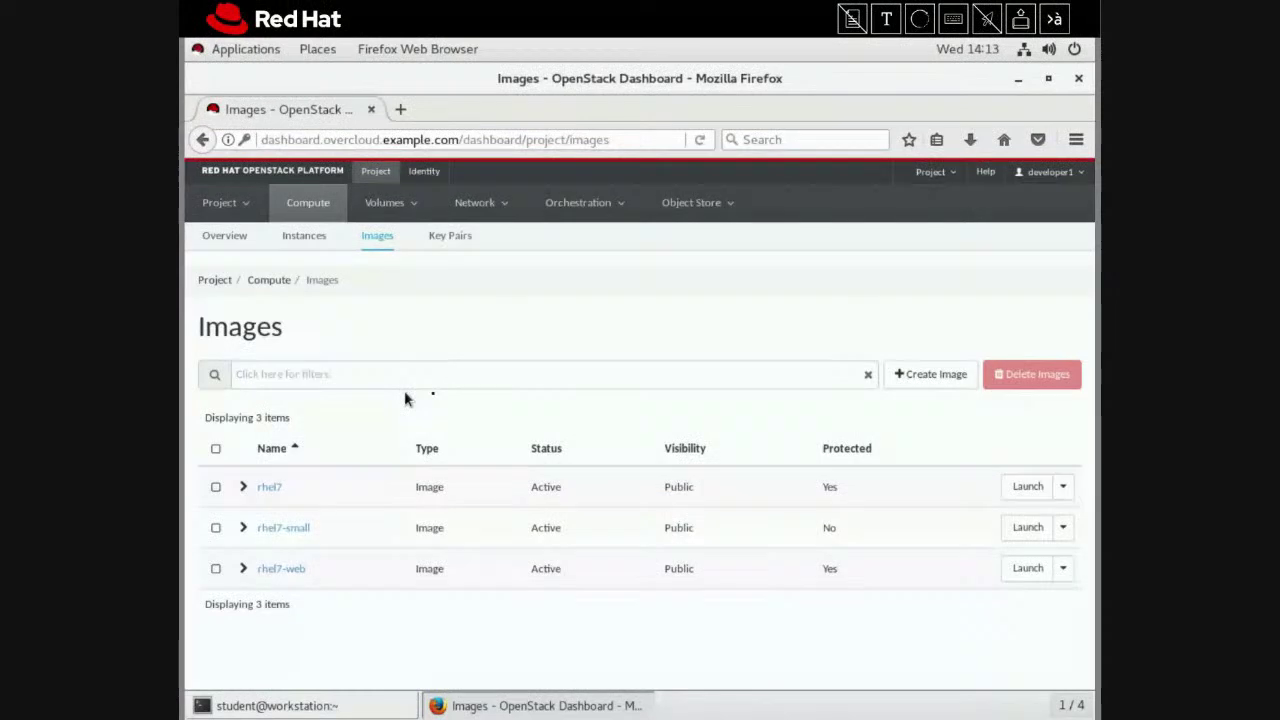
left_click(1062, 488)
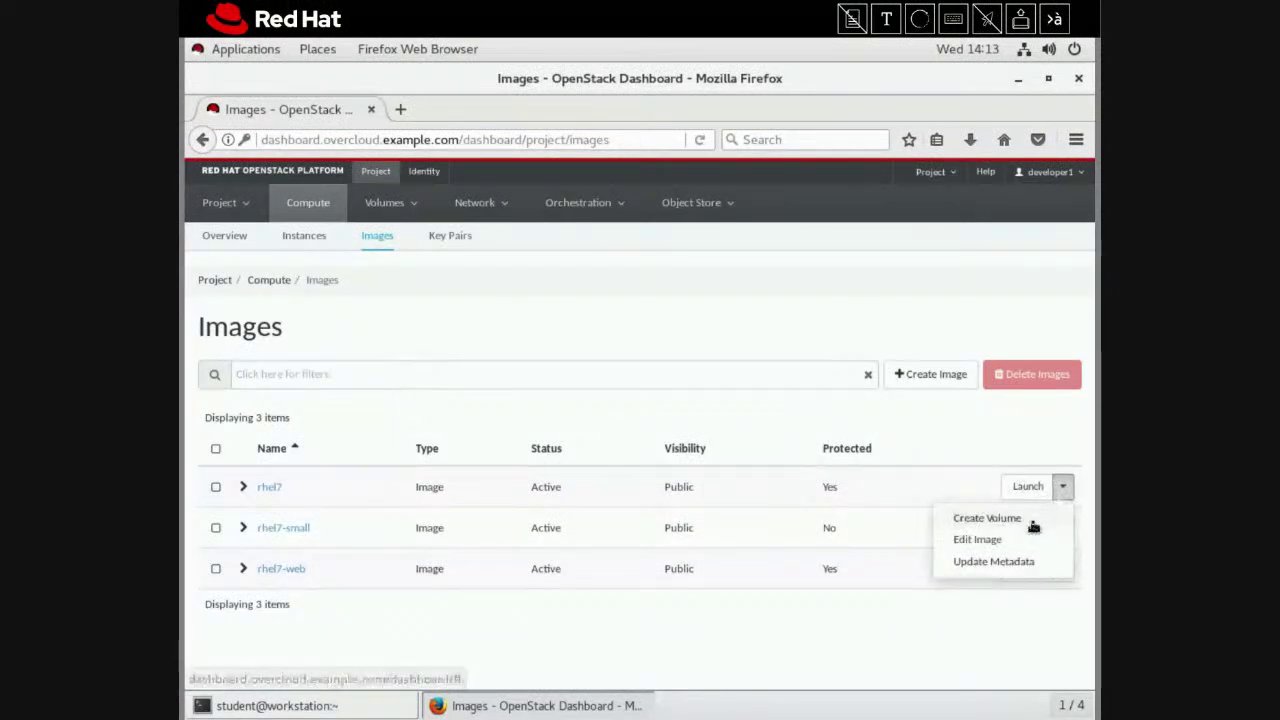
left_click(1033, 522)
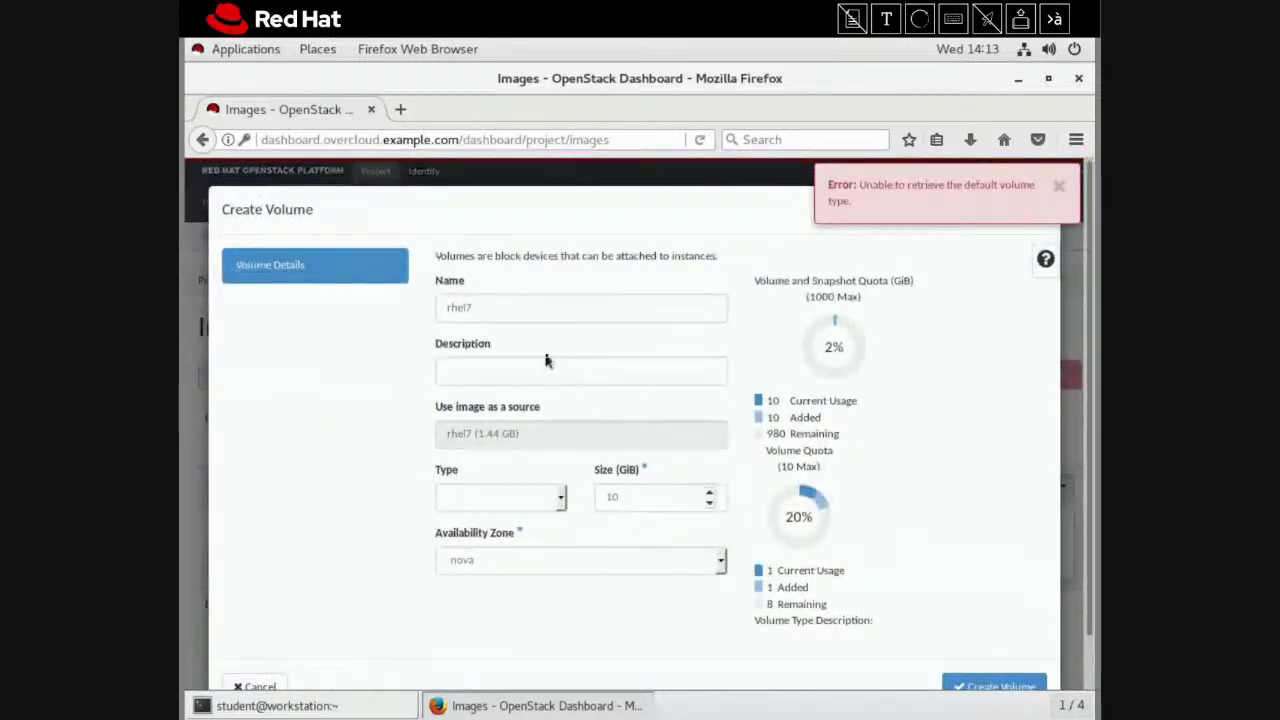
double_click(464, 303)
type("finance-vol")
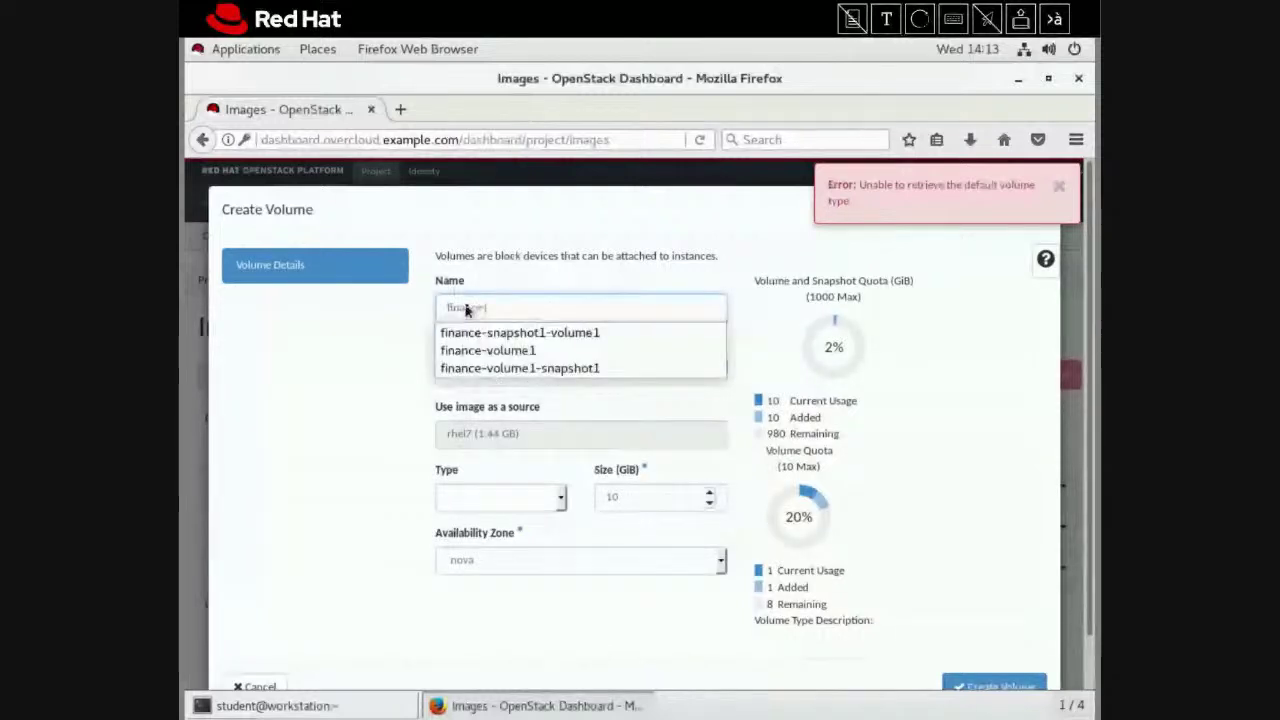
type("ume1")
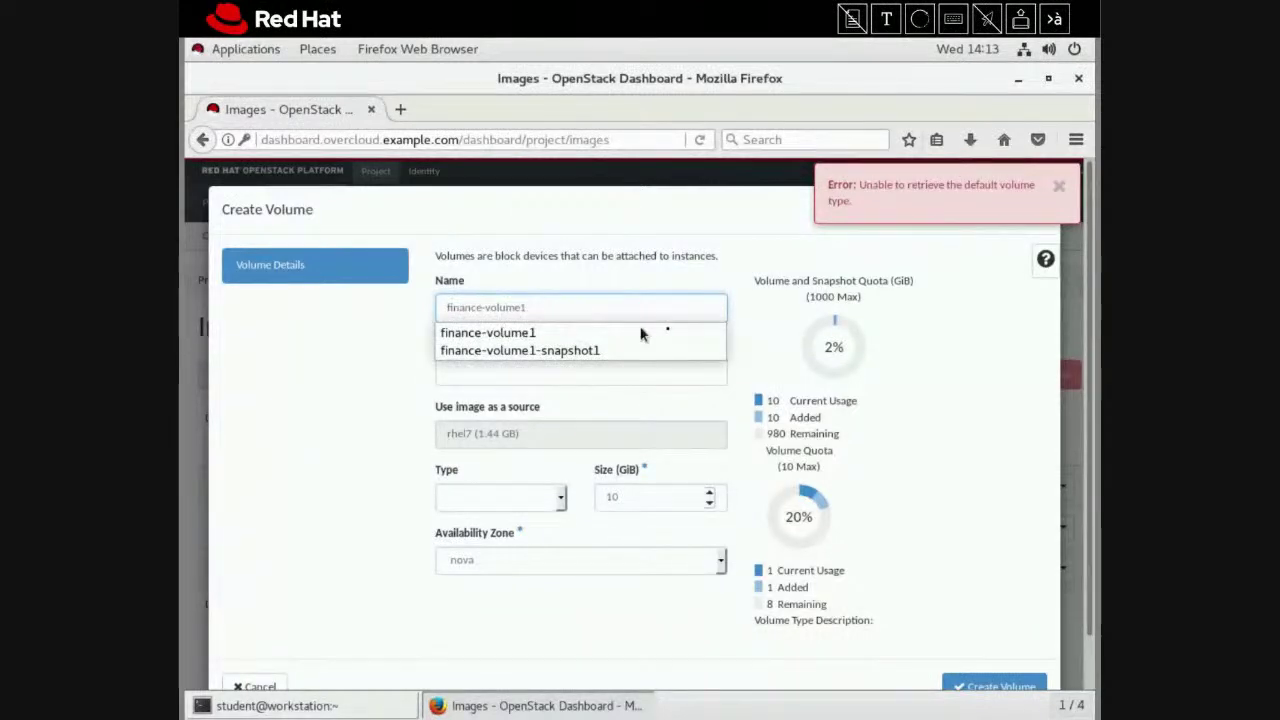
left_click(688, 330)
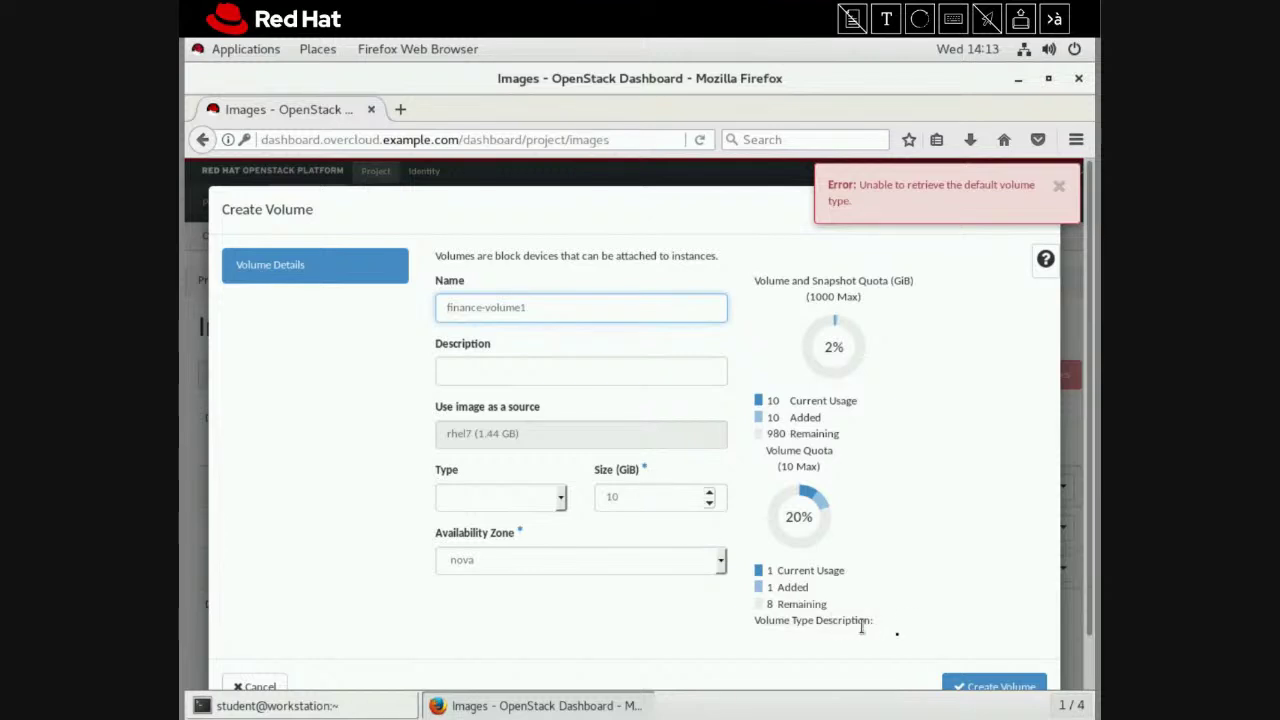
left_click(984, 690)
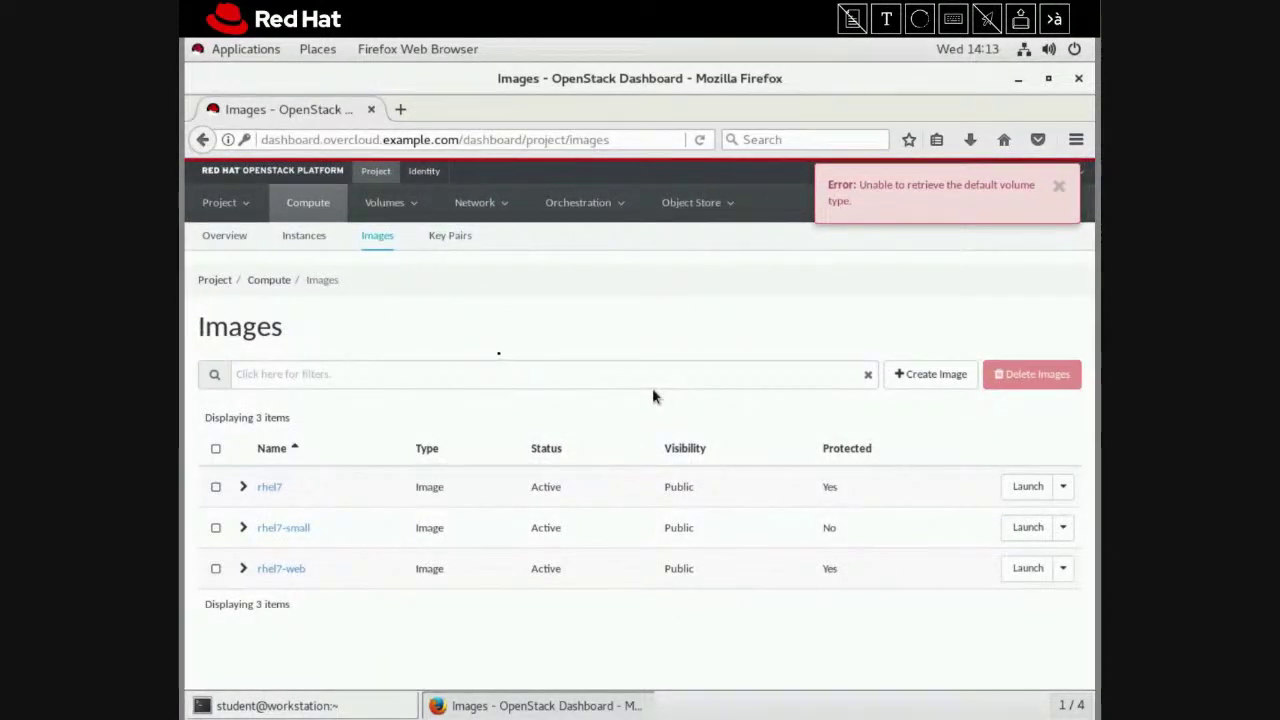
Revisit the Volumes list until finance-volume1 shows 10GiB, bootable and Available, then open its actions
left_click(409, 208)
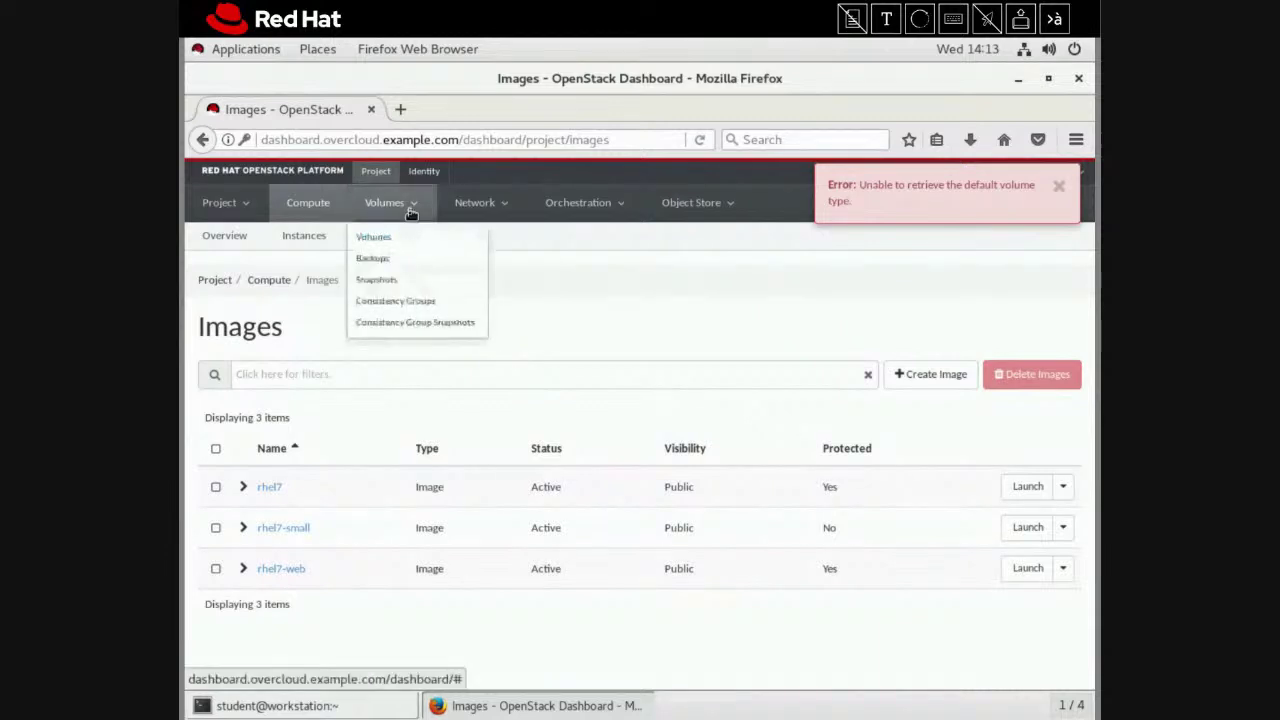
left_click(373, 237)
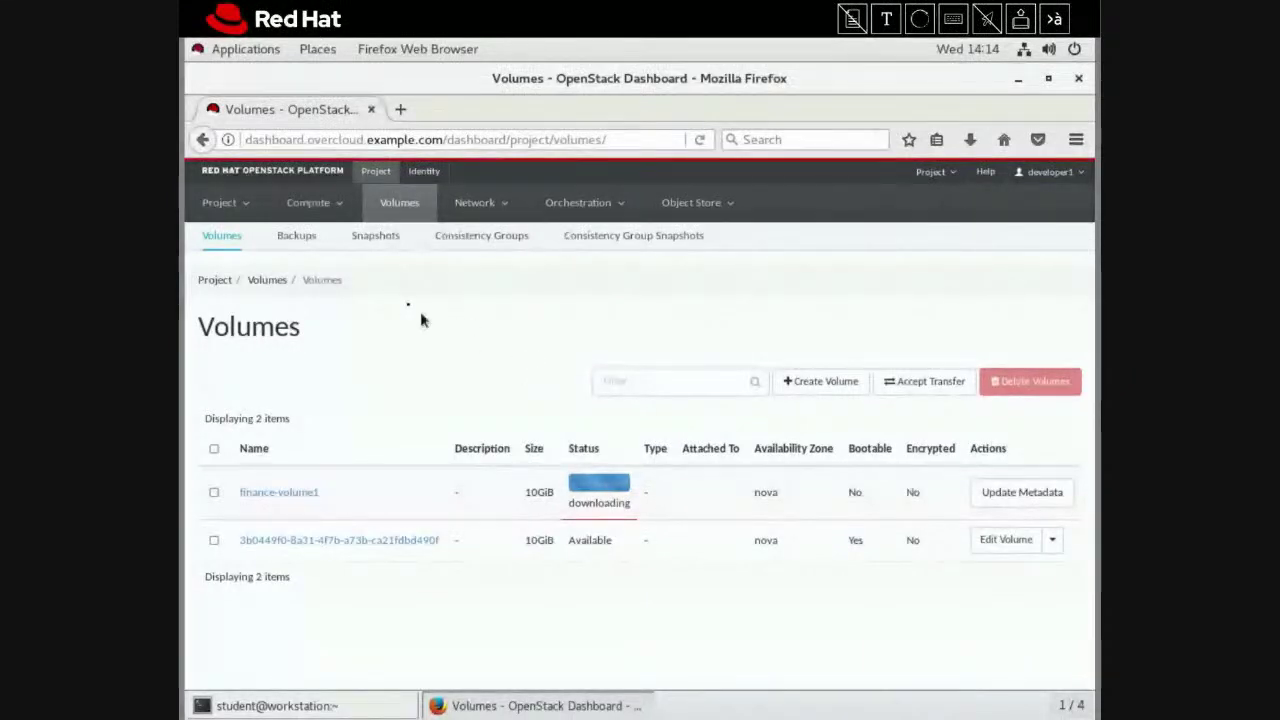
left_click(338, 217)
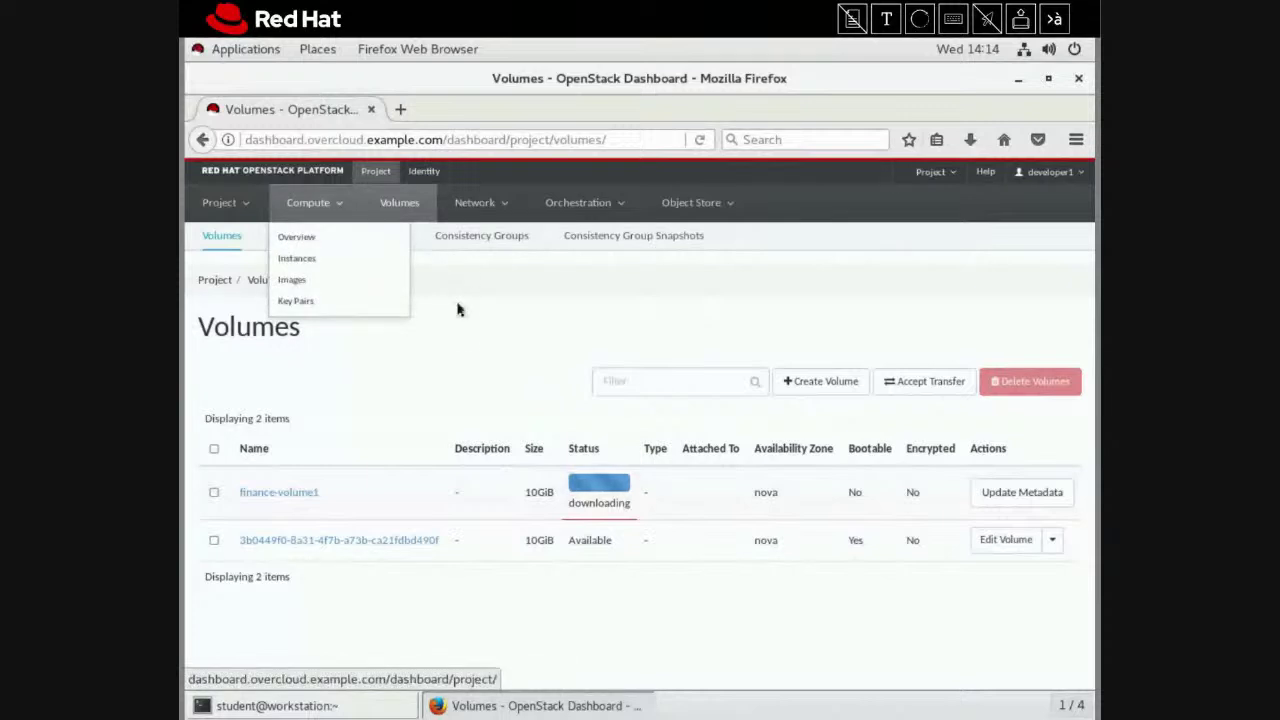
left_click(312, 218)
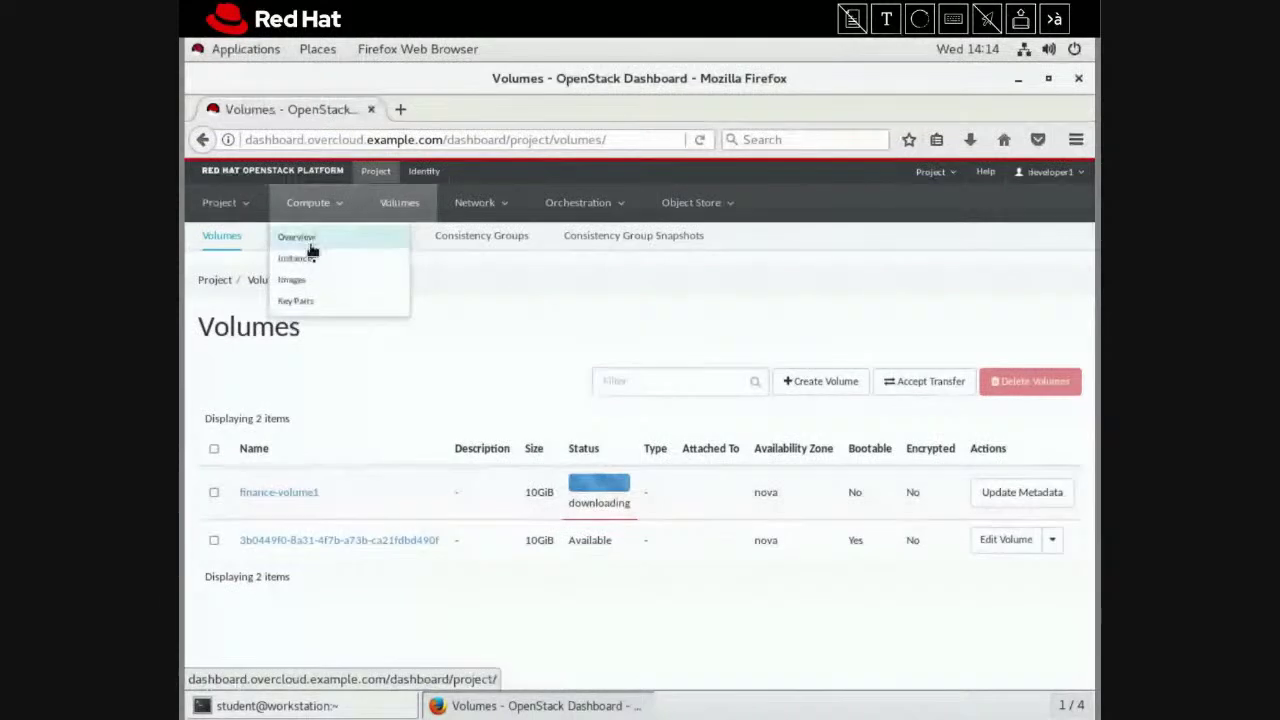
left_click(314, 280)
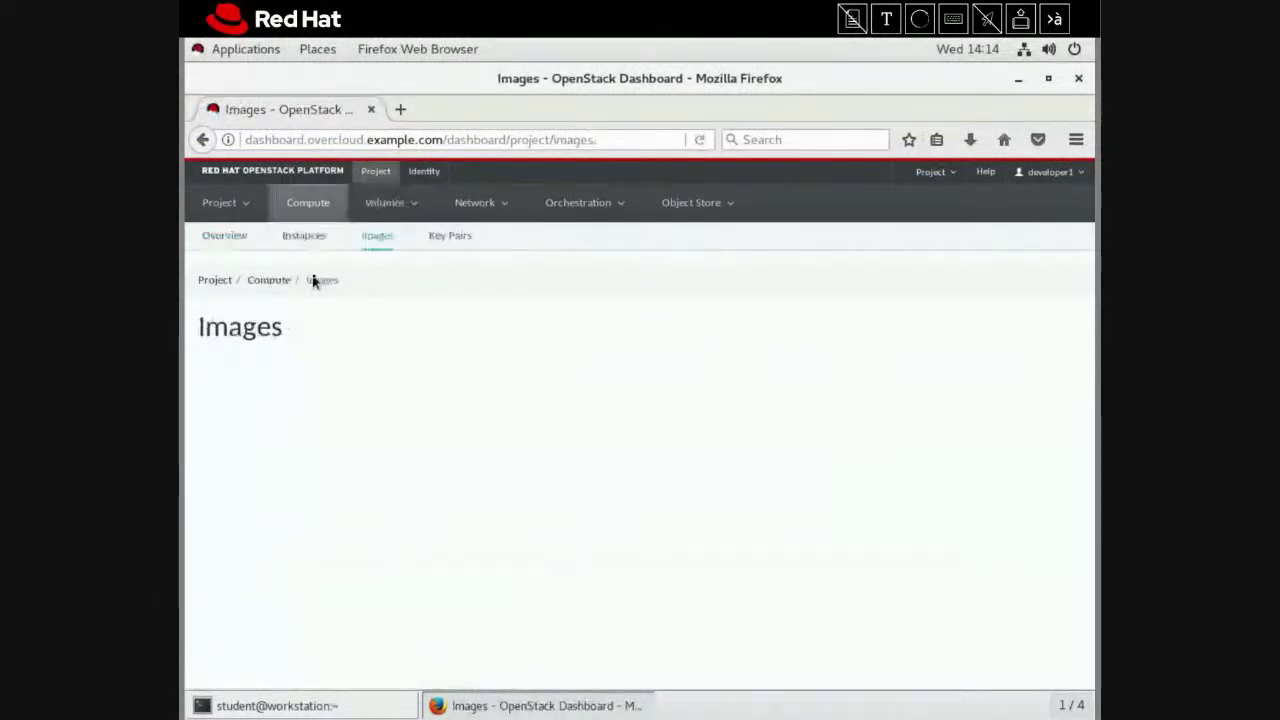
left_click(388, 203)
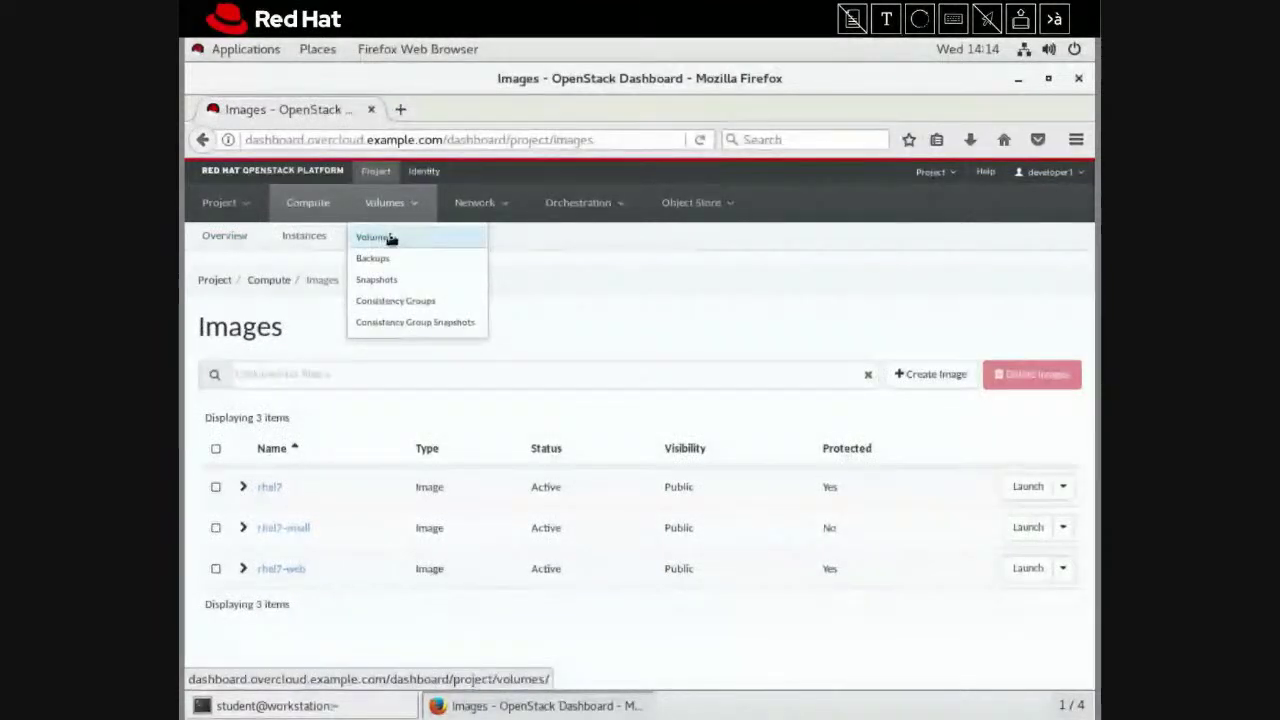
left_click(390, 238)
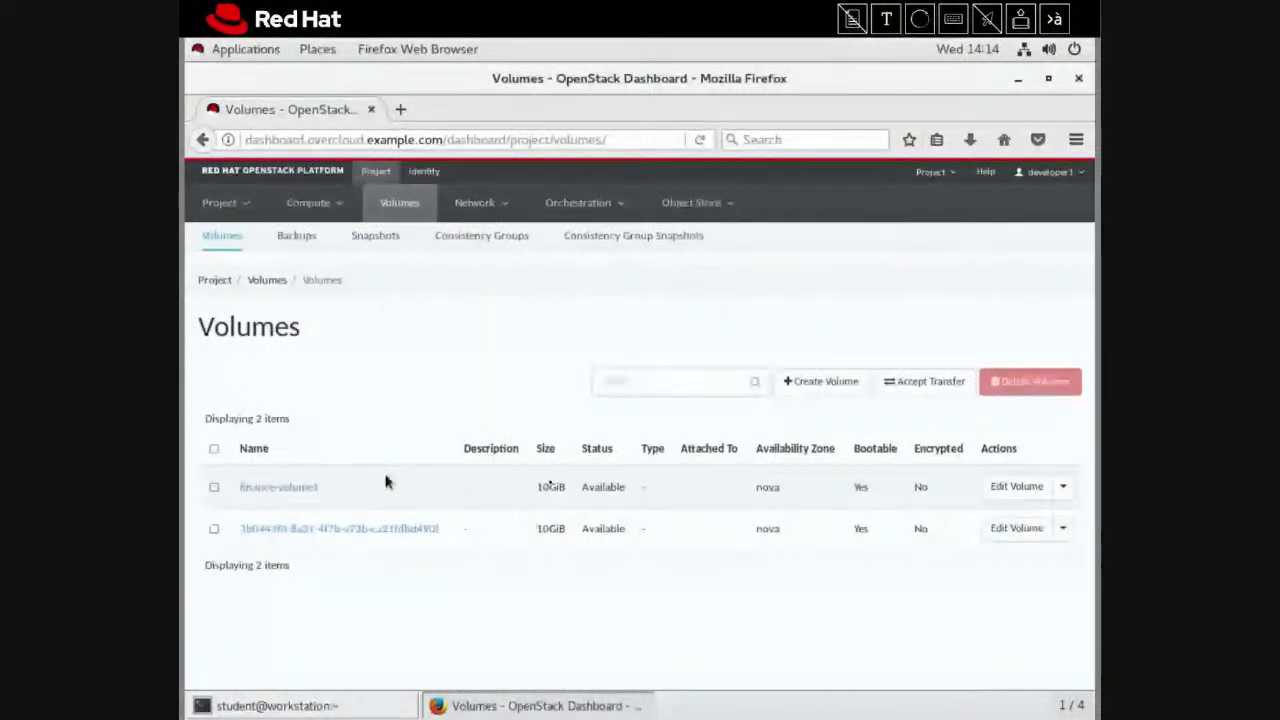
left_click(1058, 486)
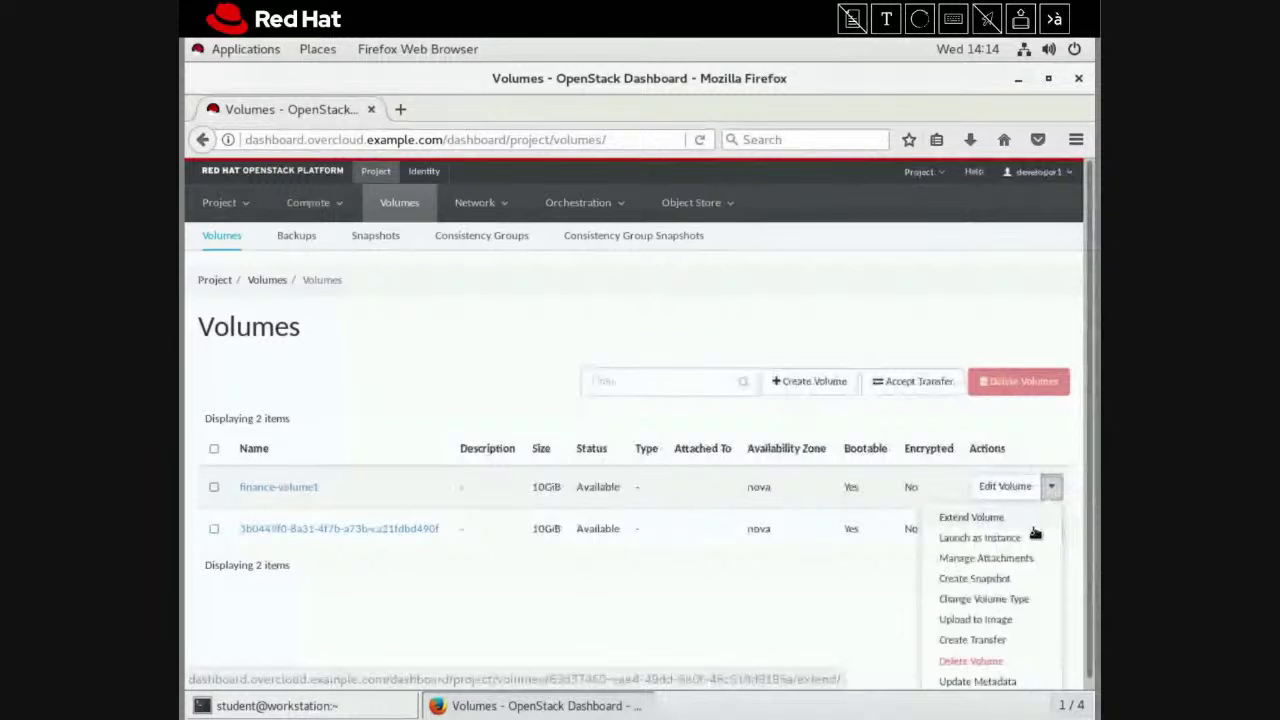
Launch an instance from finance-volume1 and begin entering the name finance-server8
left_click(1033, 536)
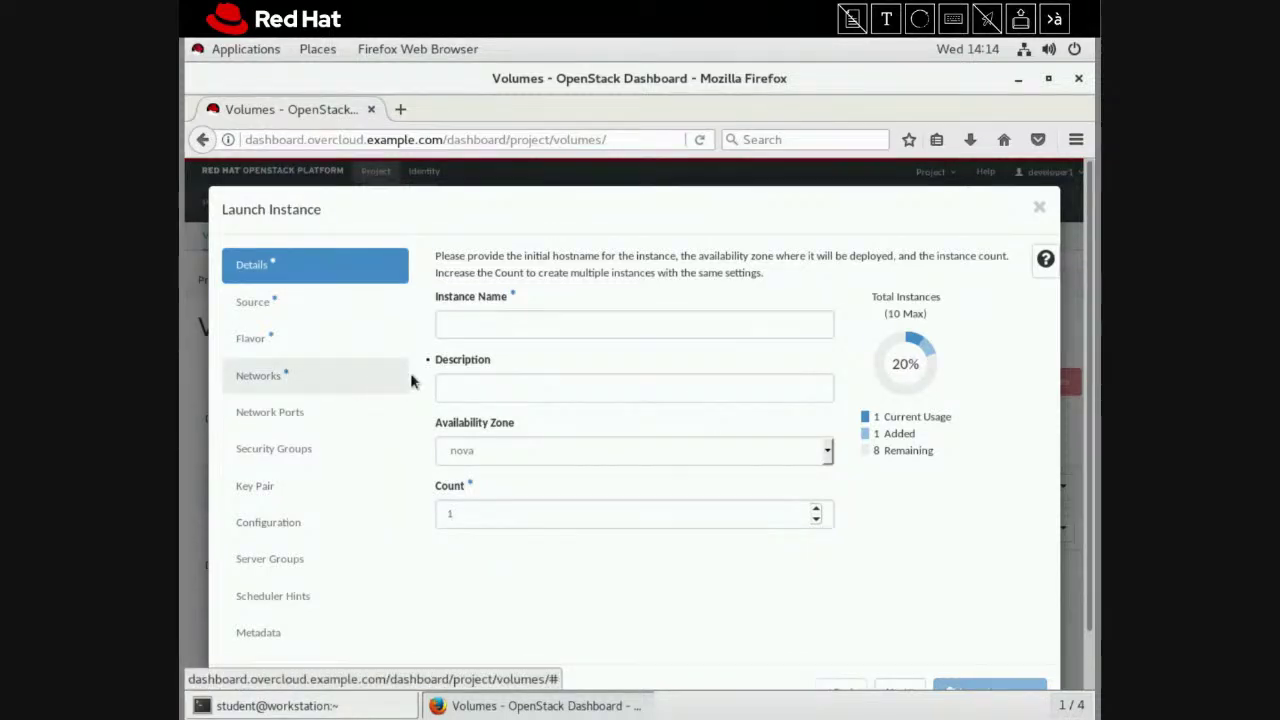
left_click(471, 326)
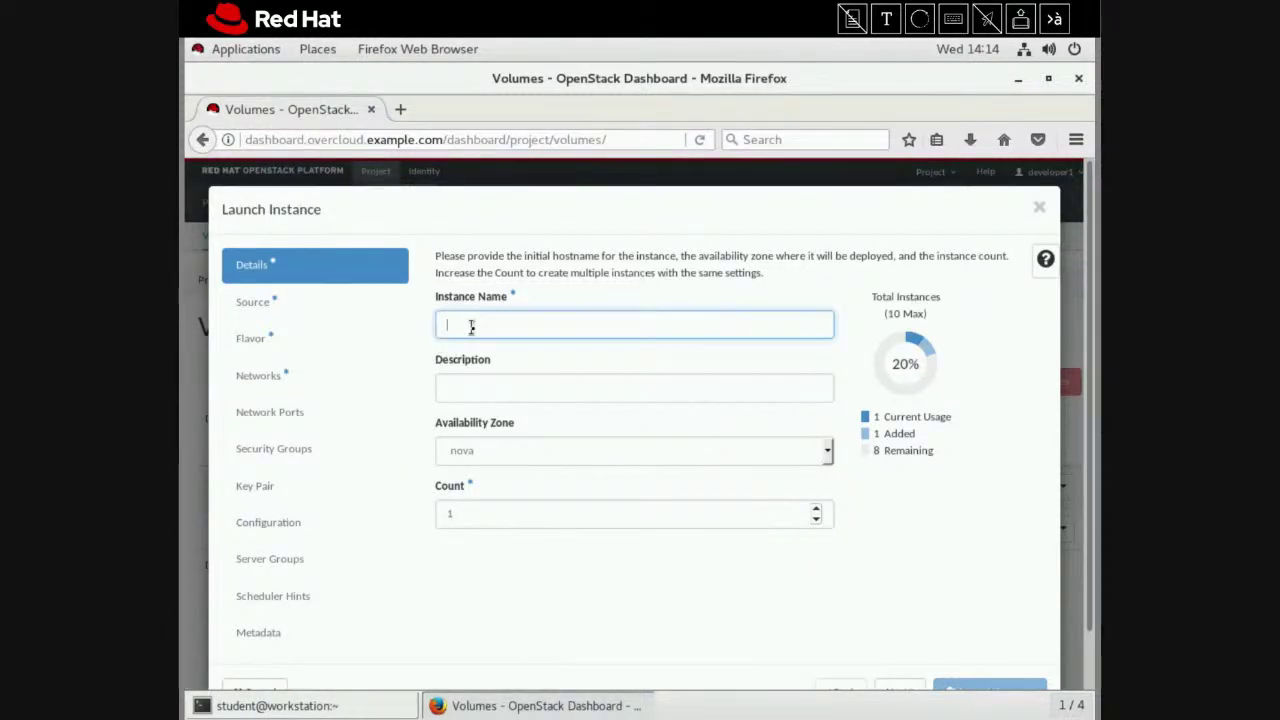
type("finan")
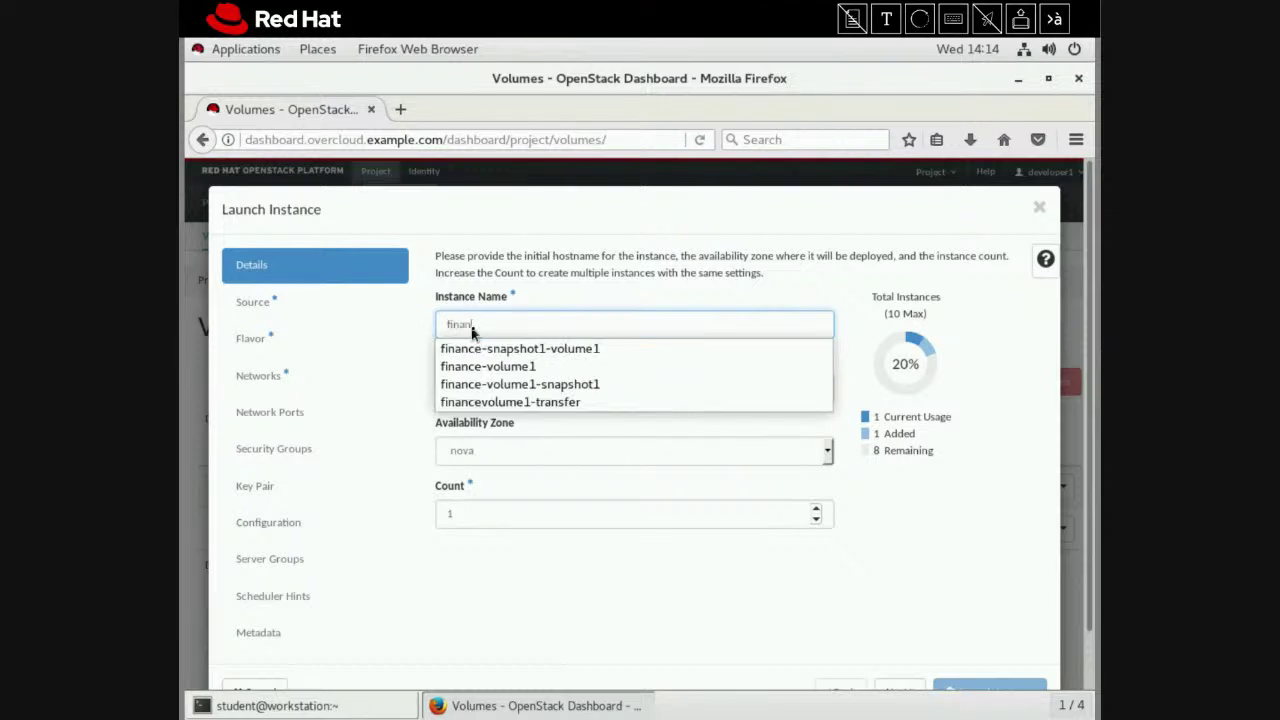
type("ce-server8")
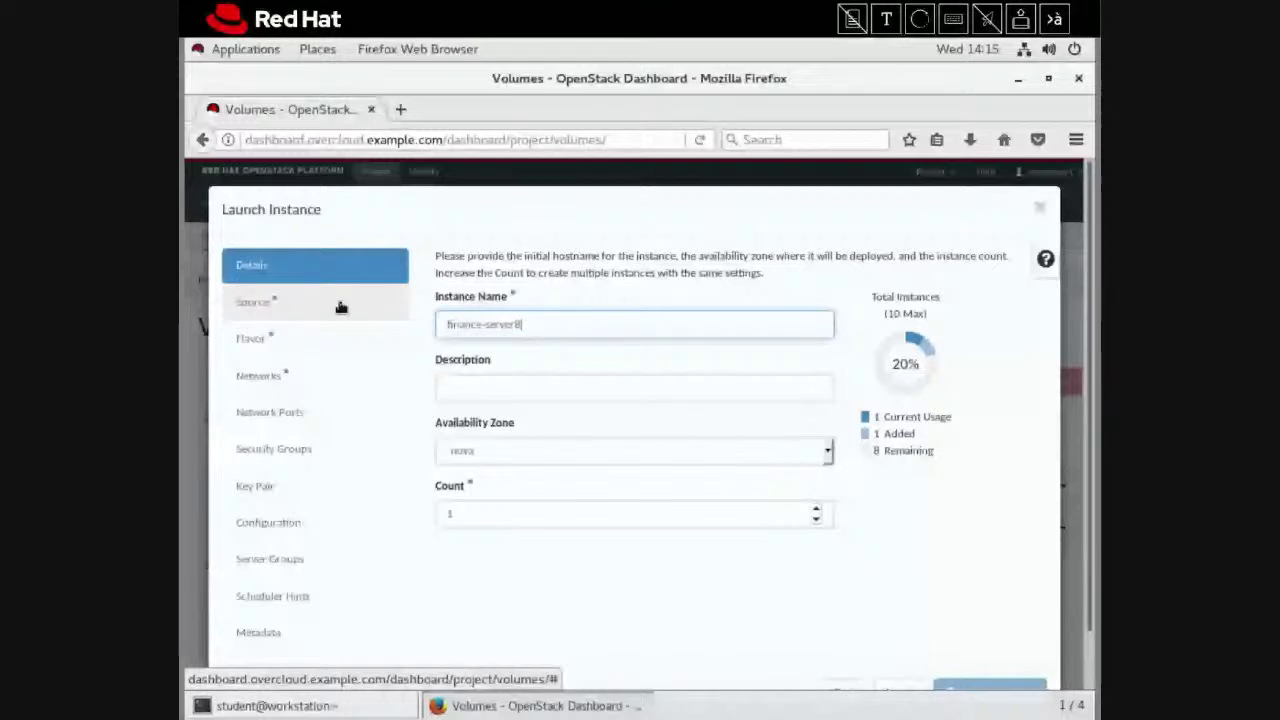
Set the boot source to Volume and allocate finance-volume1
left_click(340, 307)
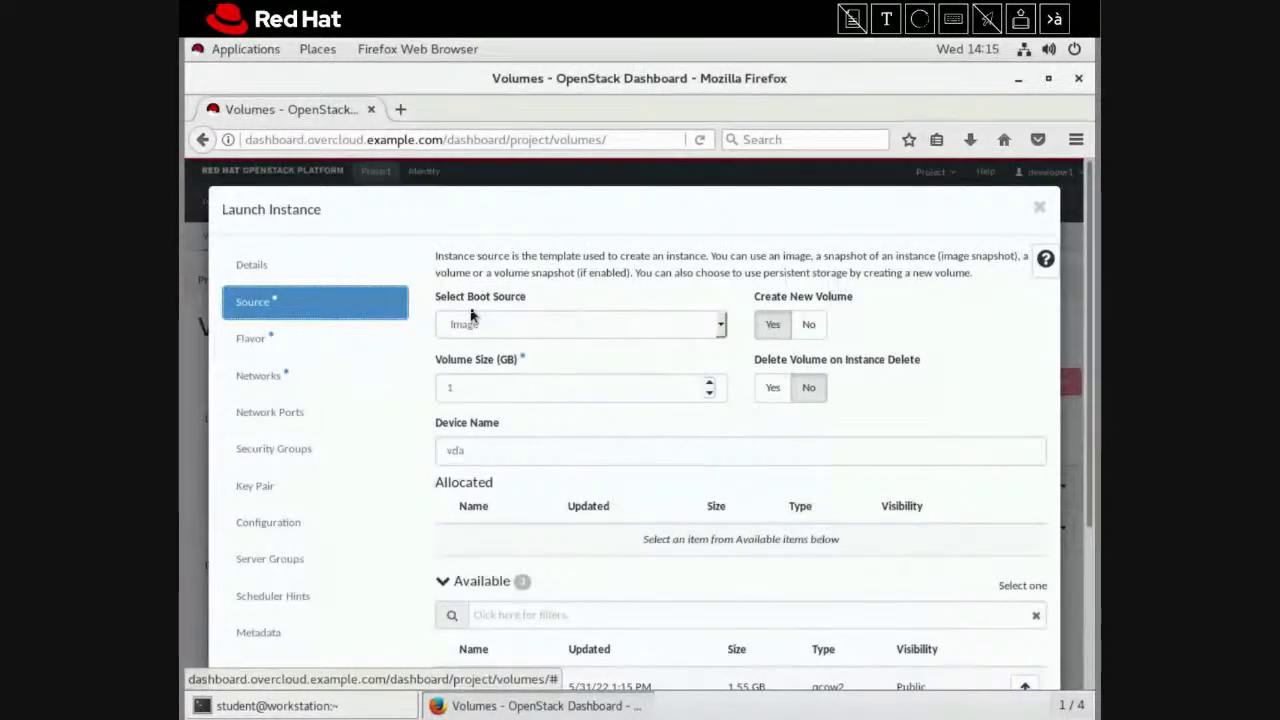
left_click(509, 326)
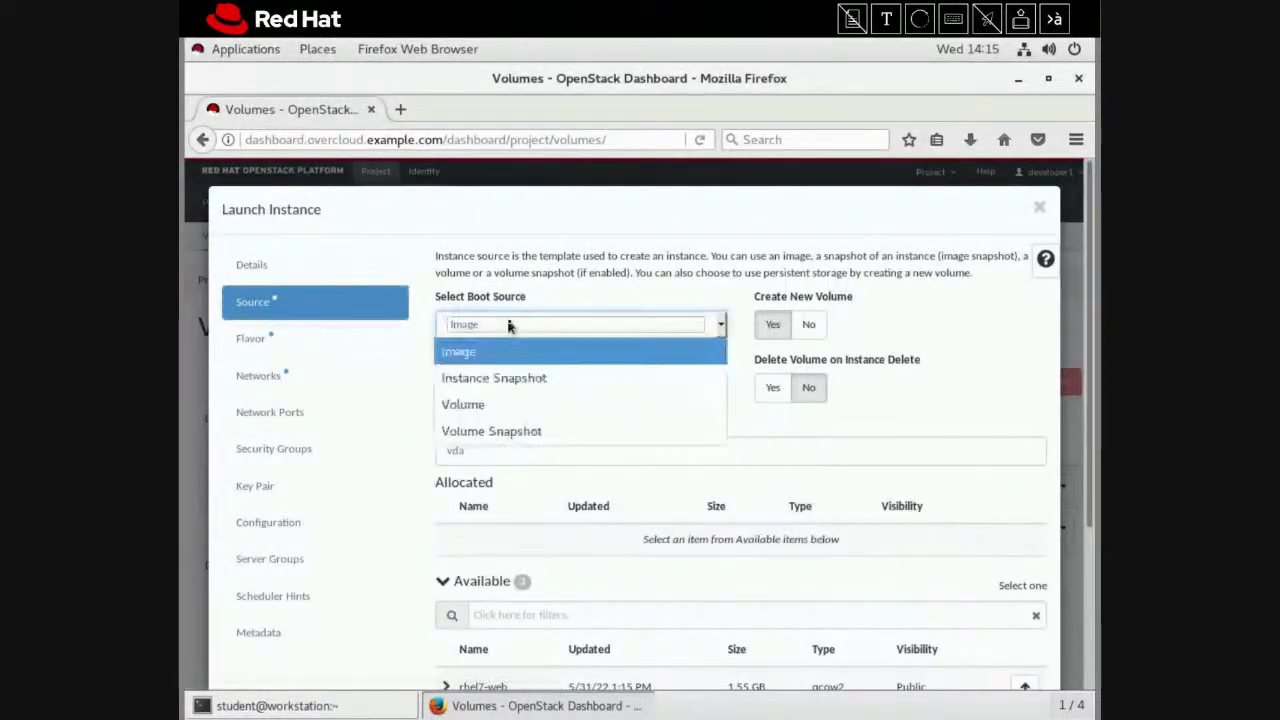
left_click(518, 410)
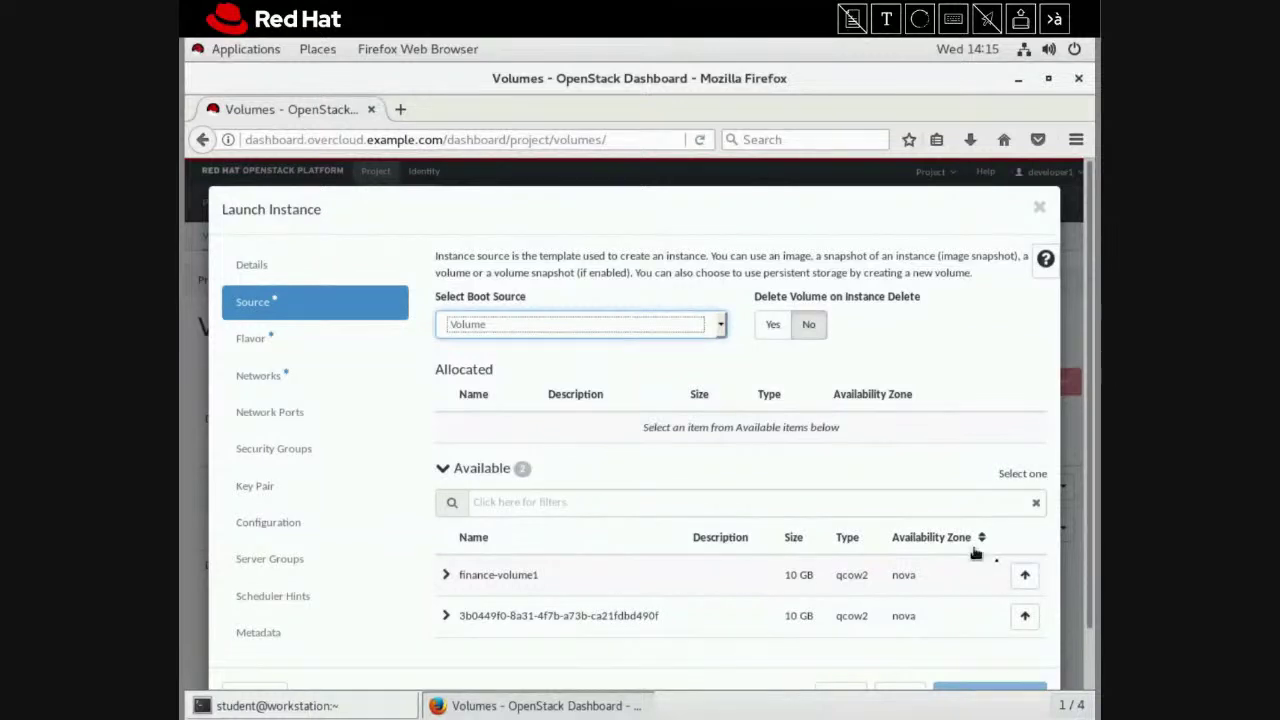
left_click(1023, 578)
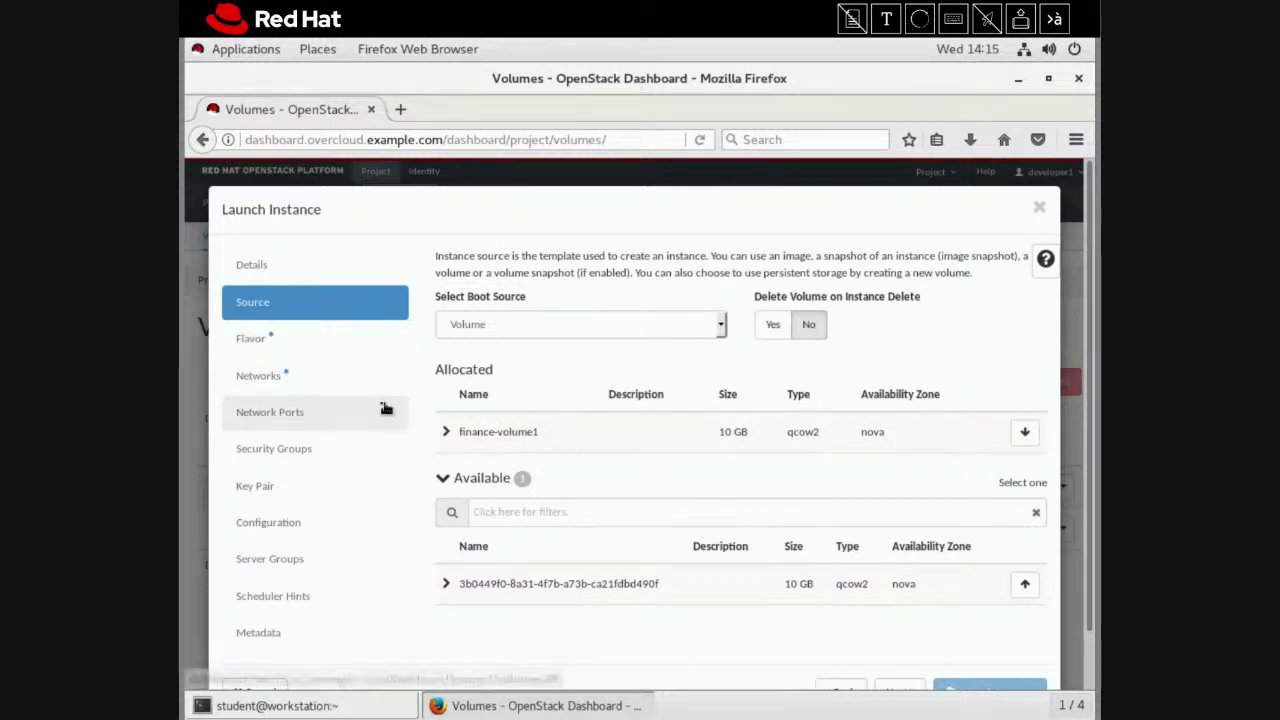
Allocate the default flavor and finance-network1, then launch the instance
left_click(321, 352)
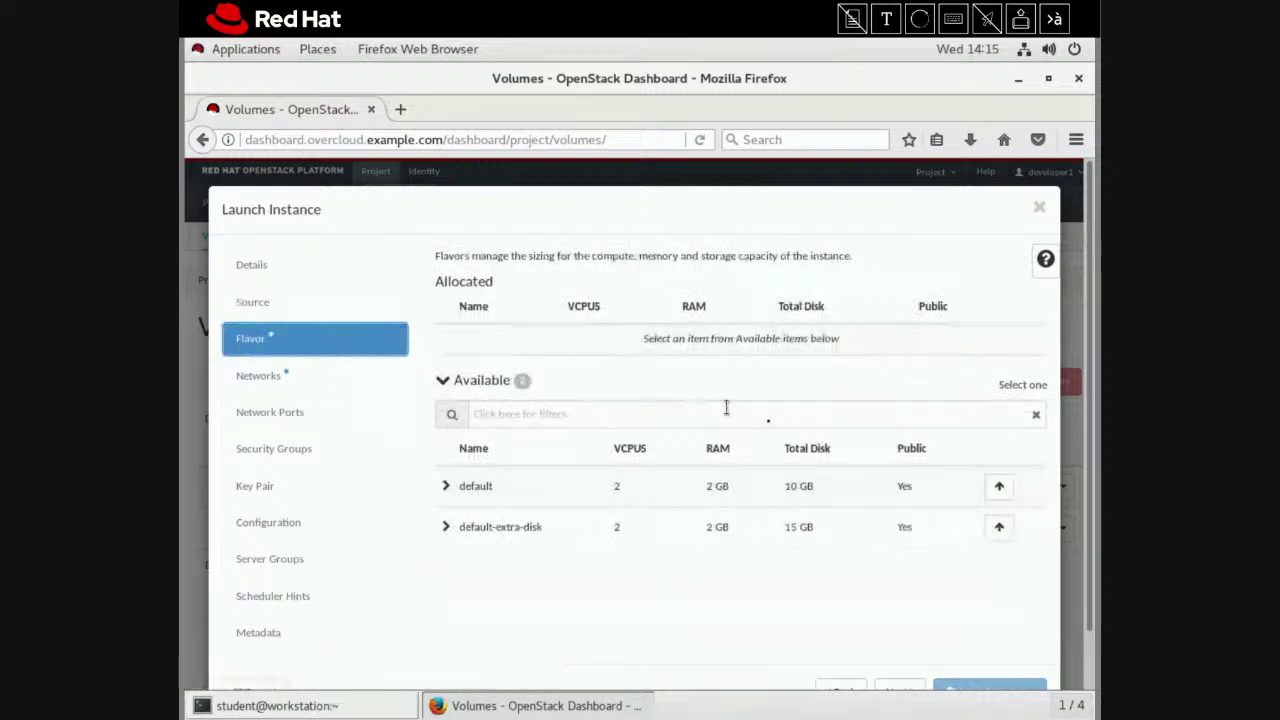
left_click(999, 486)
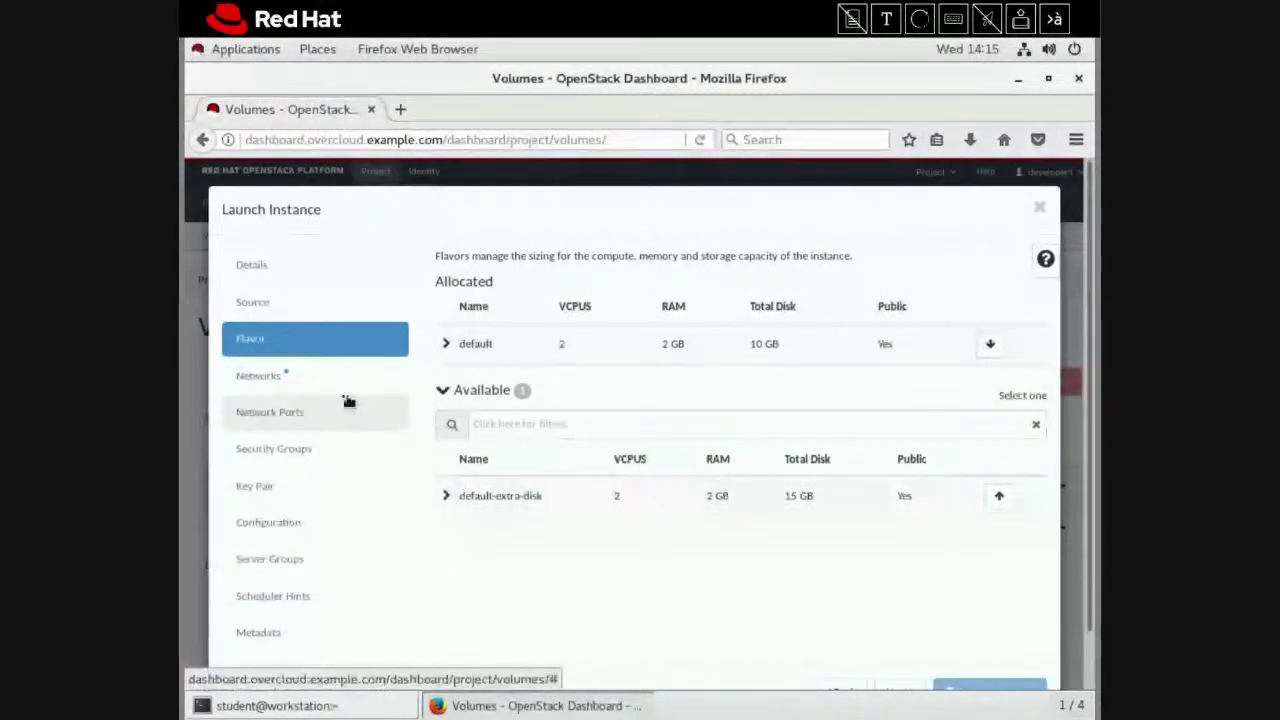
left_click(314, 378)
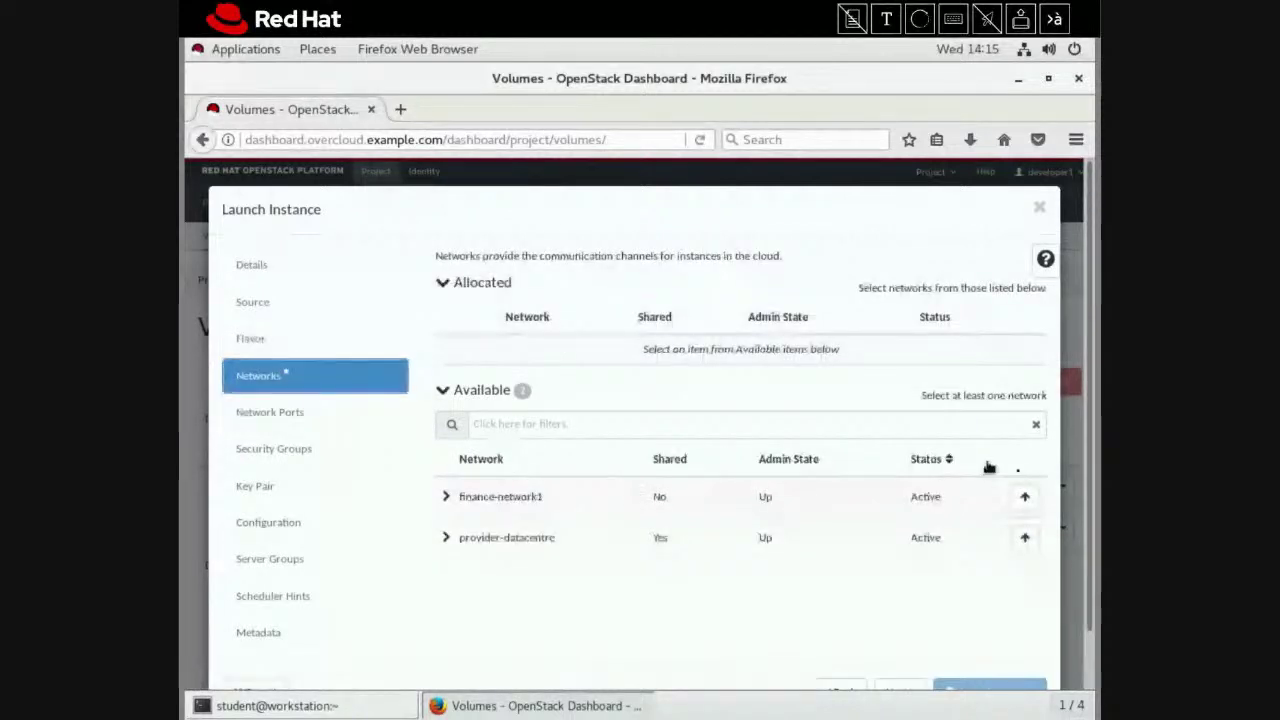
left_click(1028, 498)
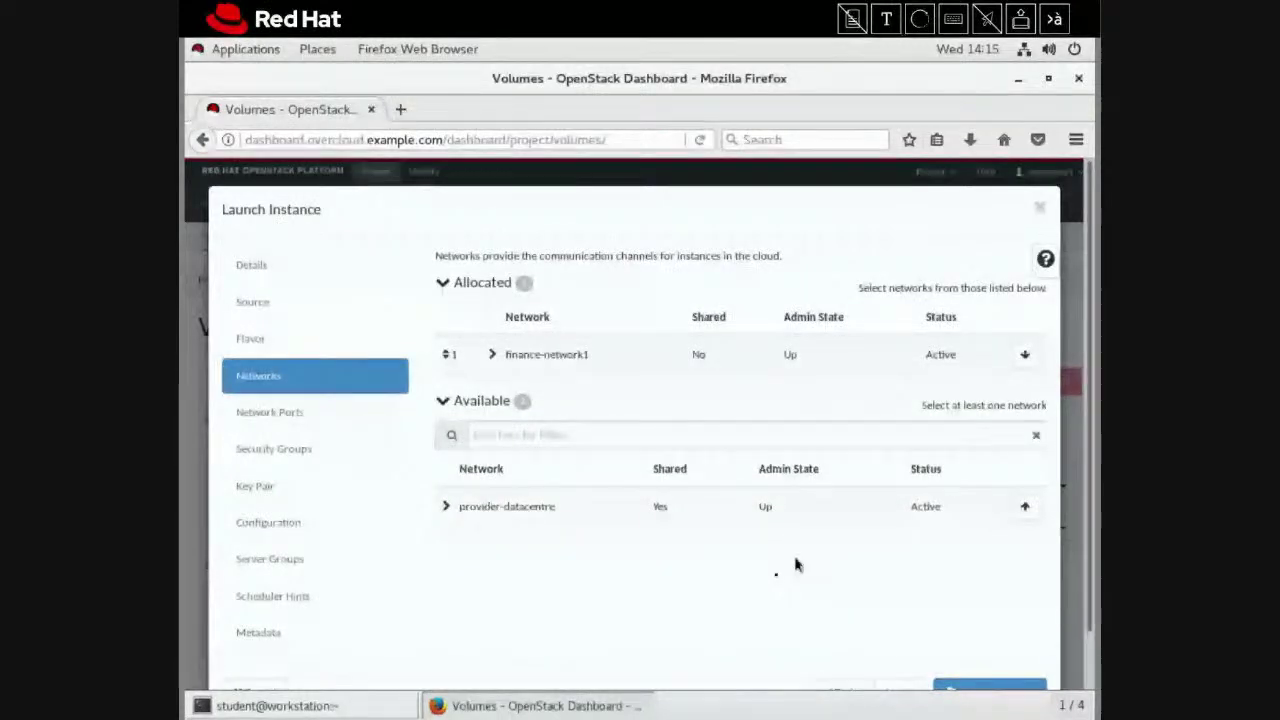
scroll(775, 580, "down", 1)
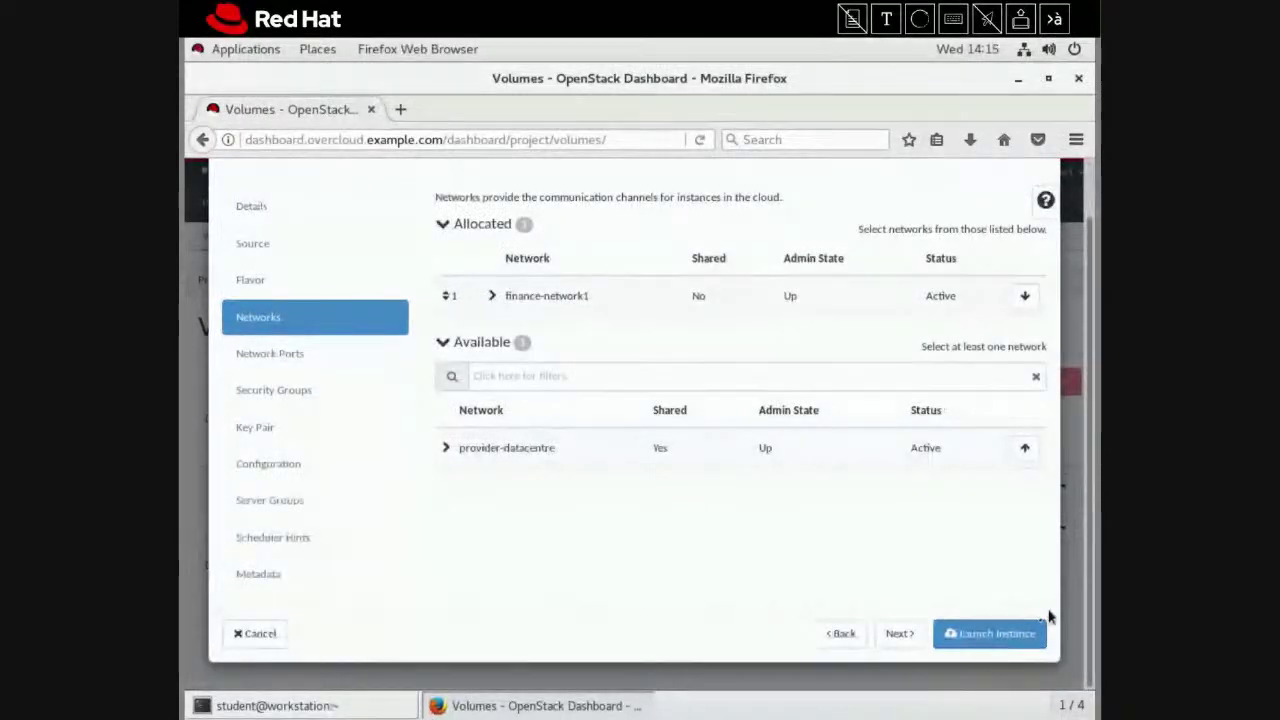
left_click(995, 633)
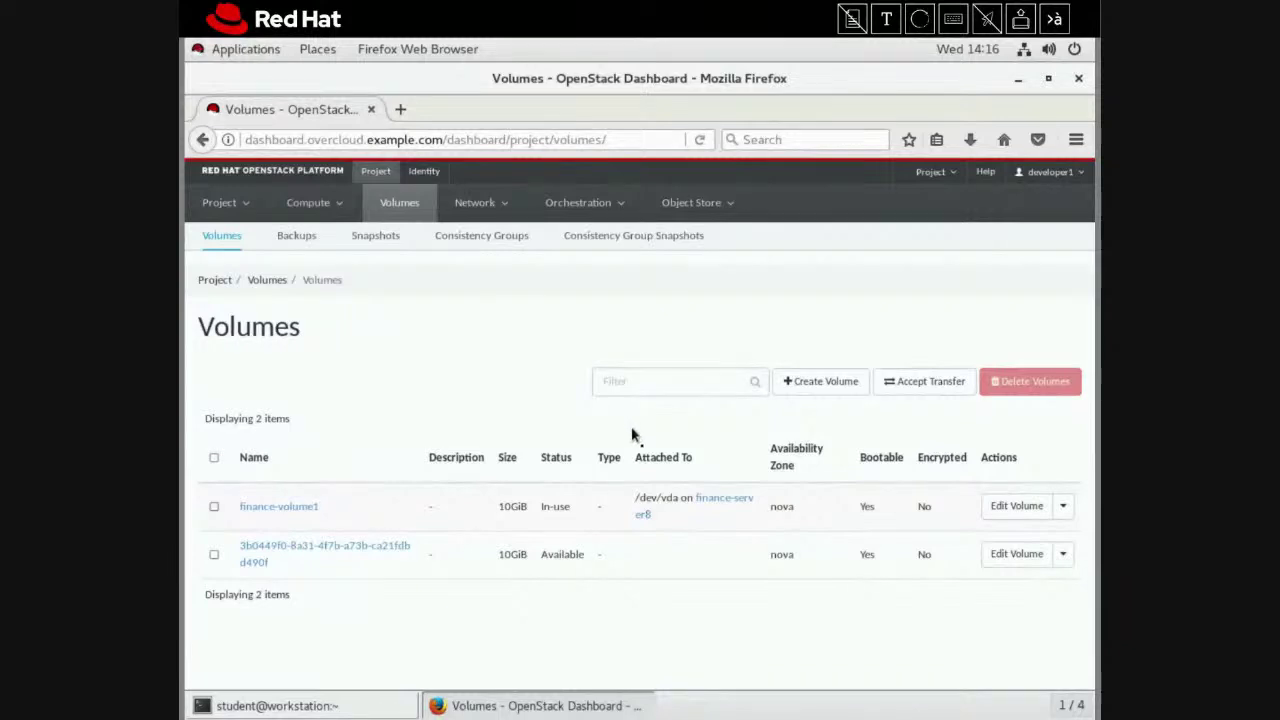
Open finance-server8 from the Compute Instances list and show its Console tab
left_click(290, 205)
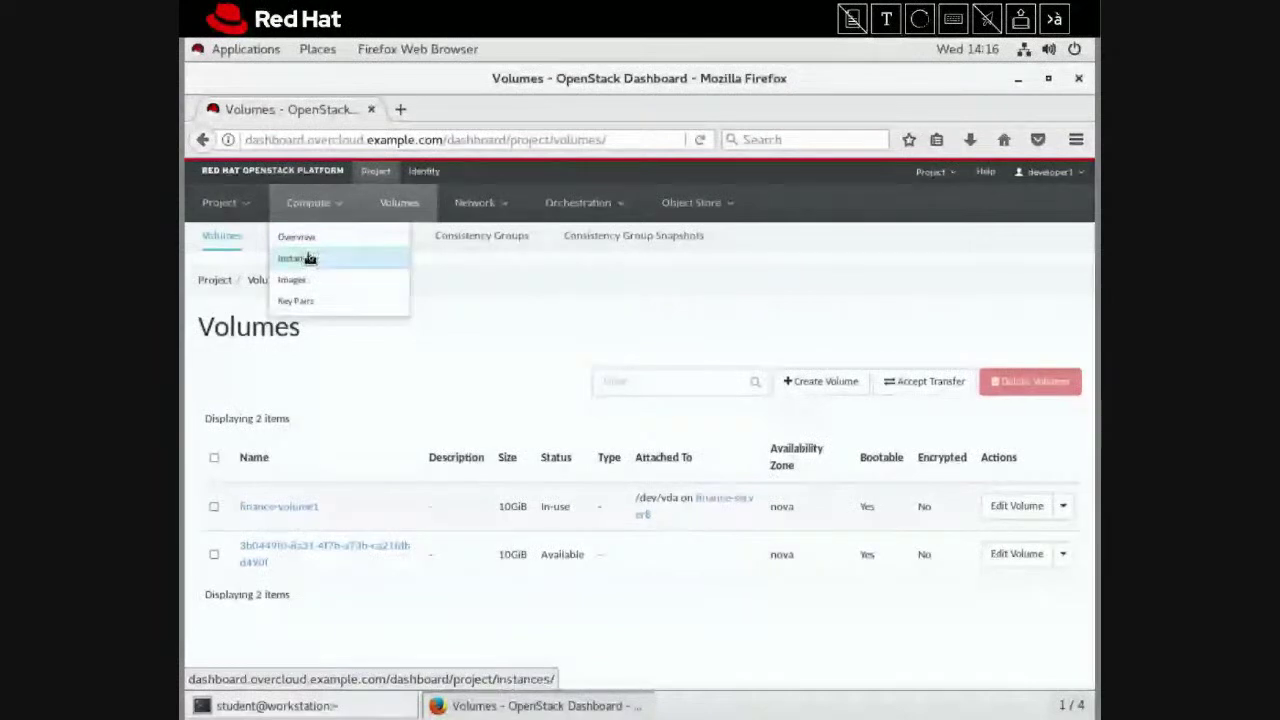
left_click(300, 258)
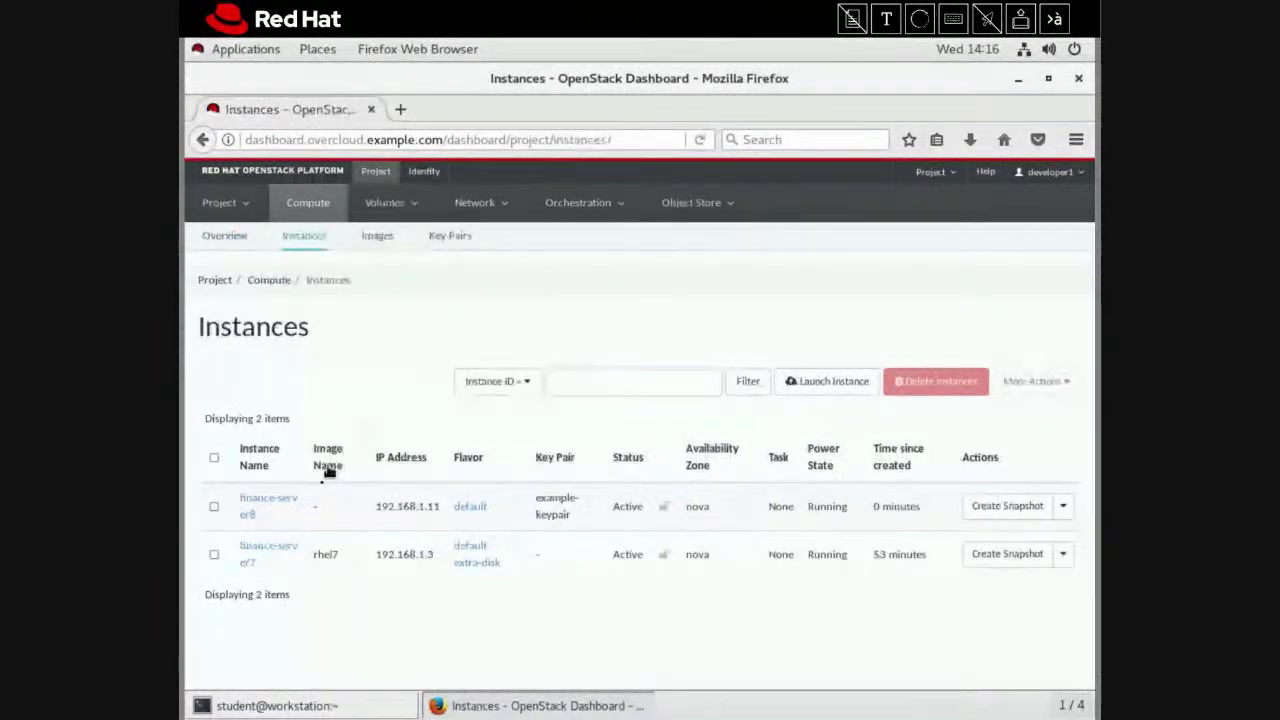
left_click(285, 506)
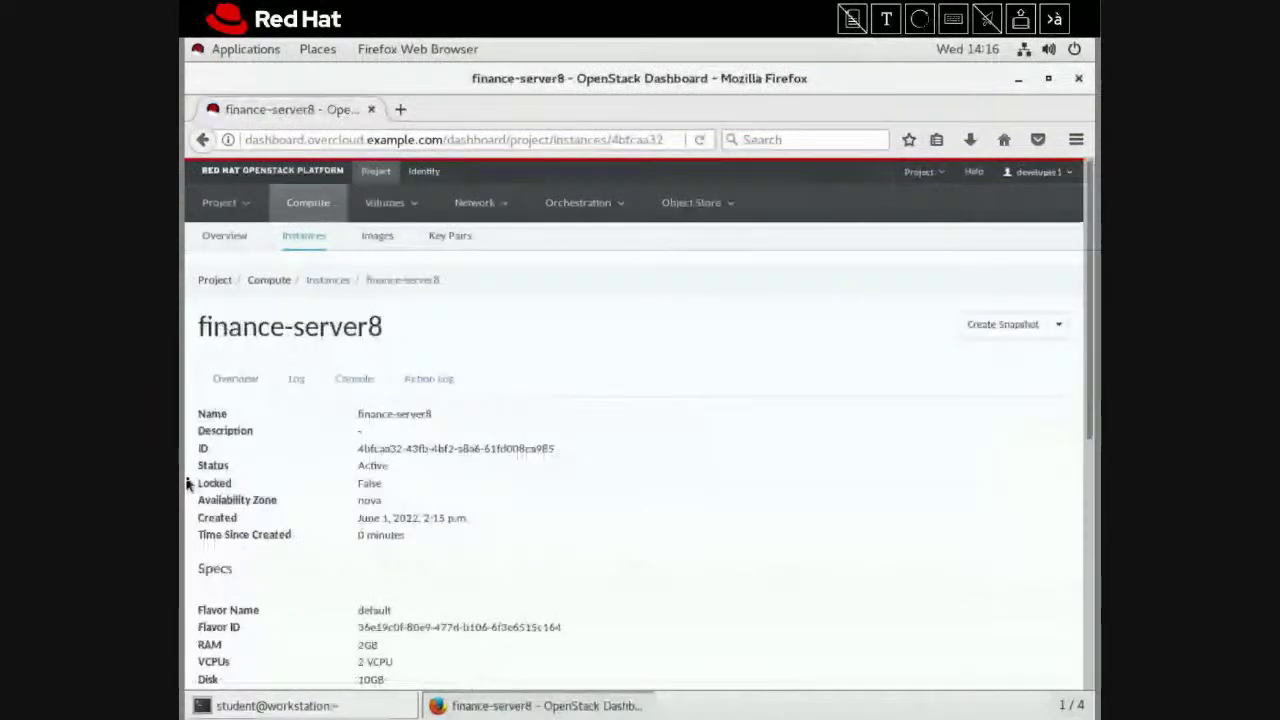
left_click(355, 384)
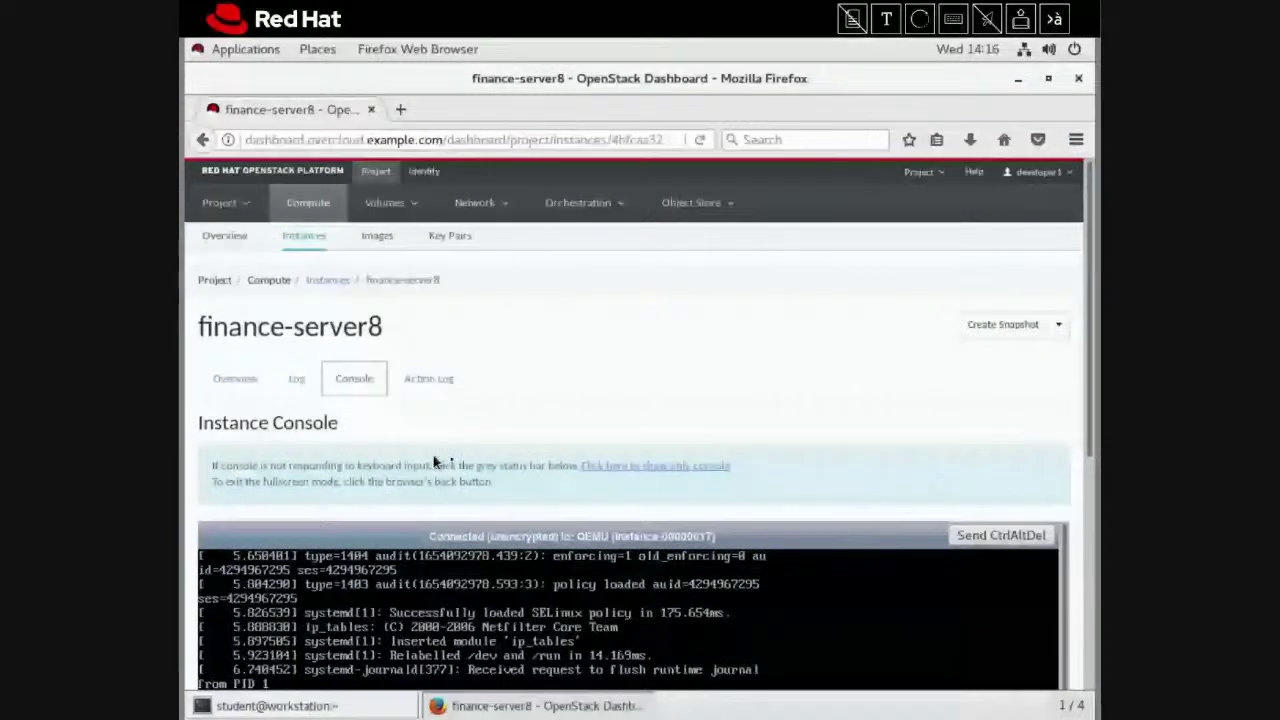
Open finance-server8's console-only view in a new browser tab
right_click(614, 471)
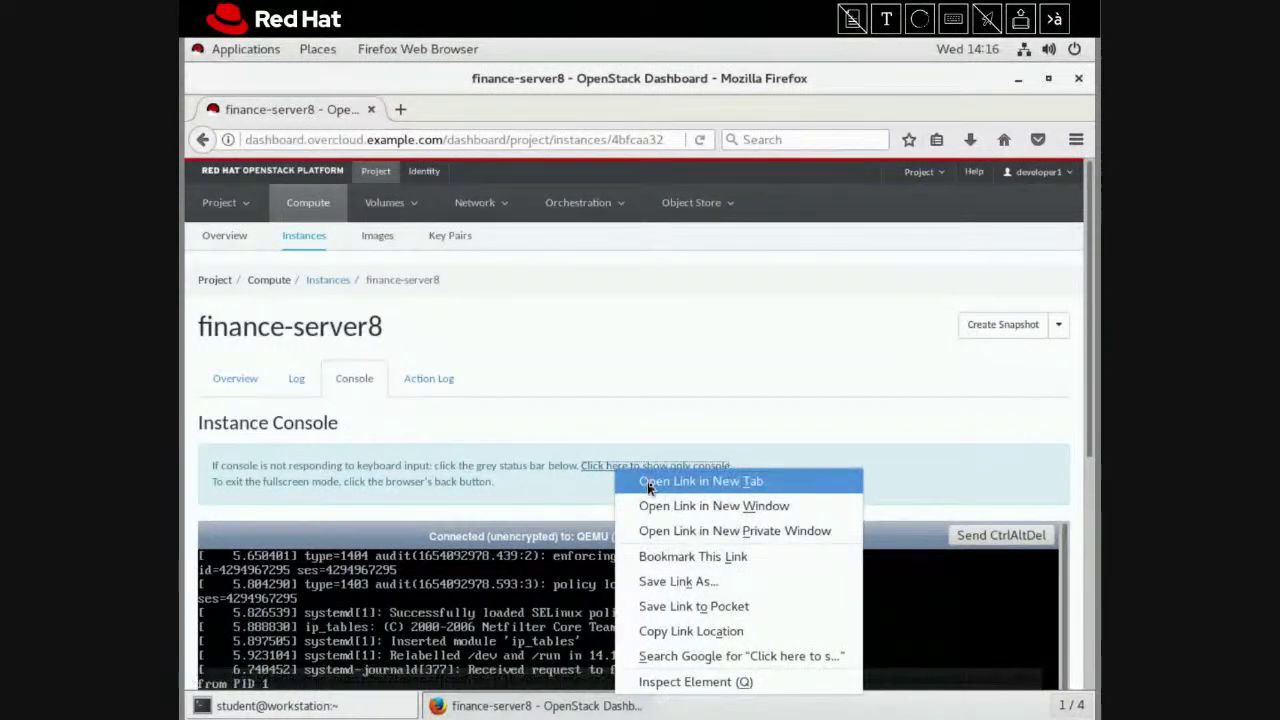
left_click(652, 477)
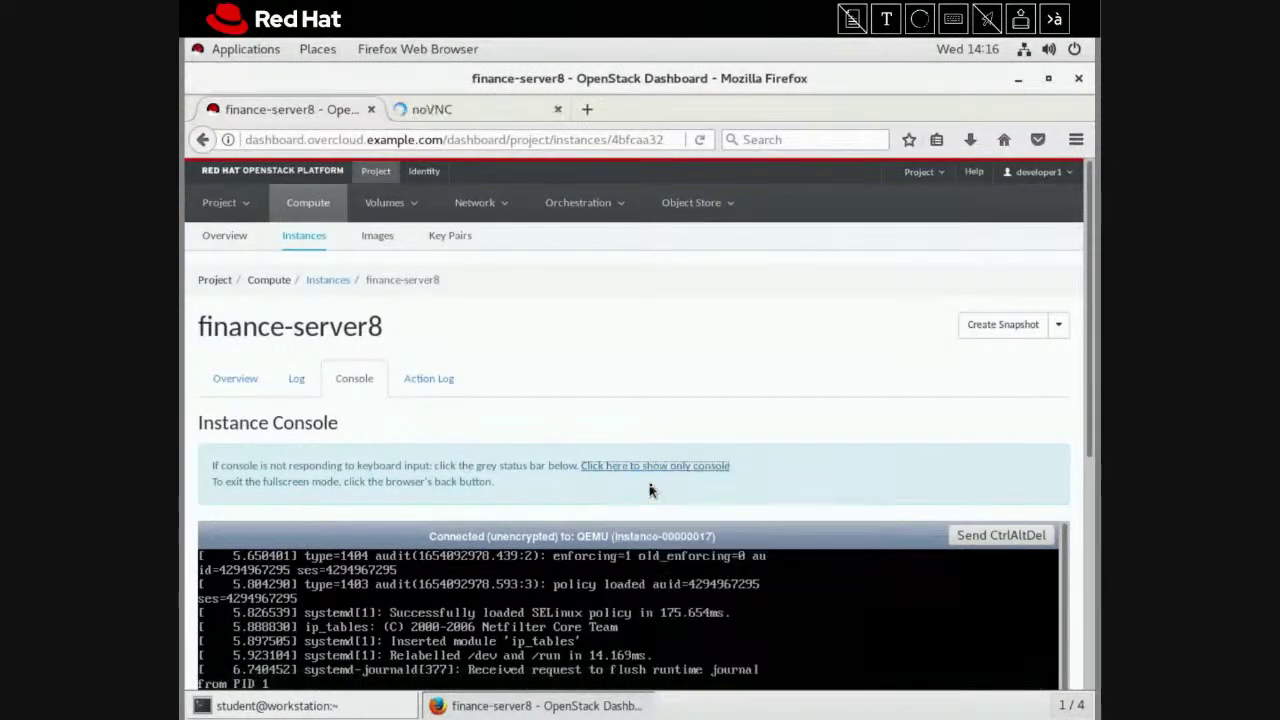
left_click(508, 112)
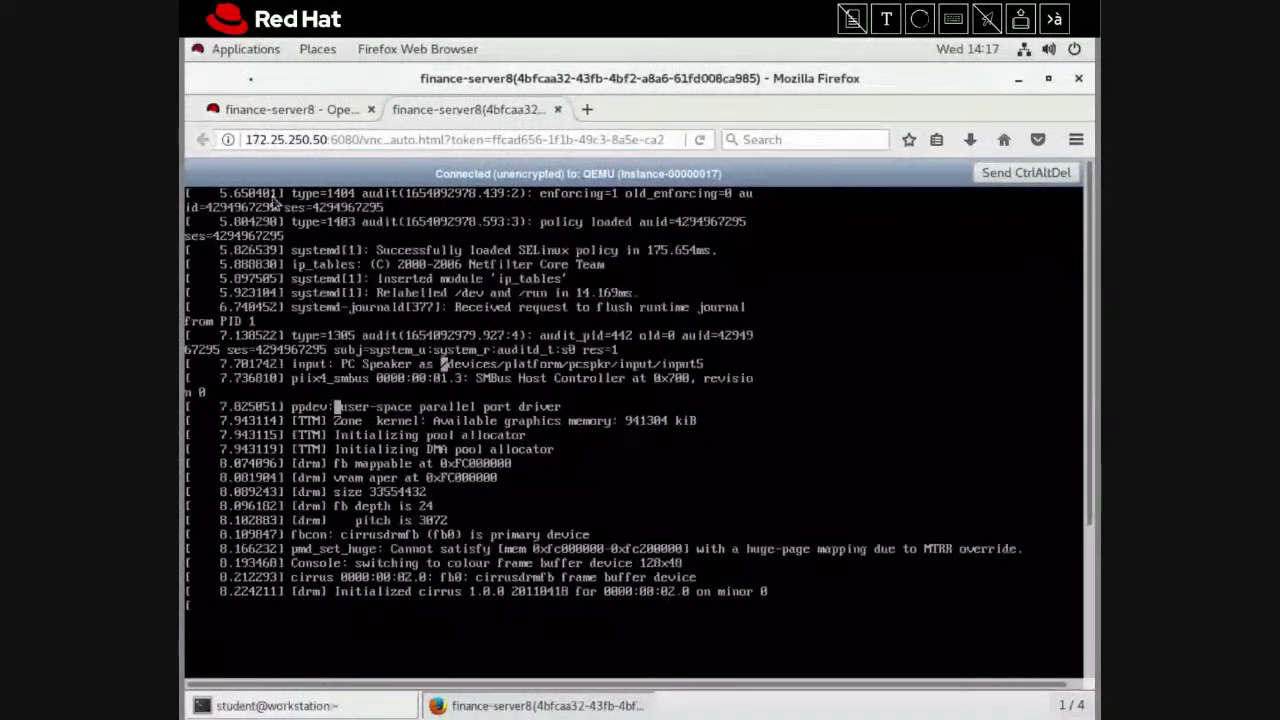
Check finance-server8's actions in the Instances list, then return to the console-only tab
left_click(288, 109)
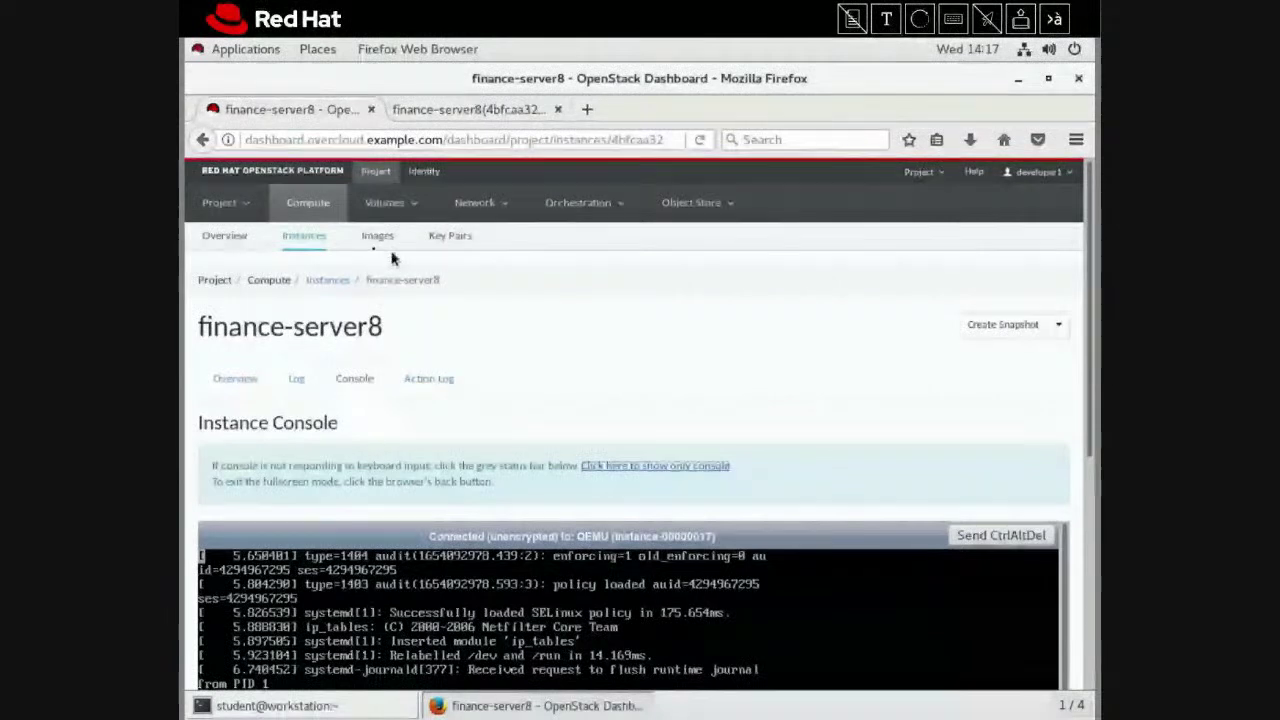
left_click(319, 242)
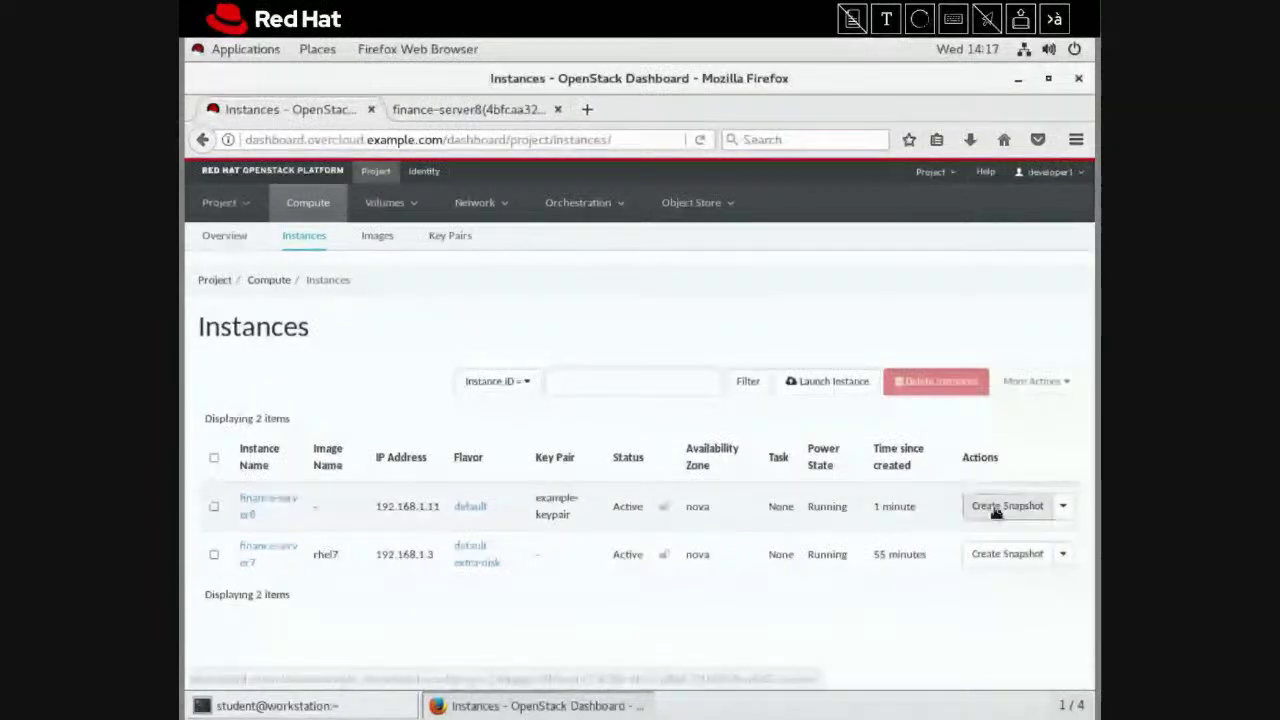
left_click(1061, 507)
scroll(1066, 509, "down", 3)
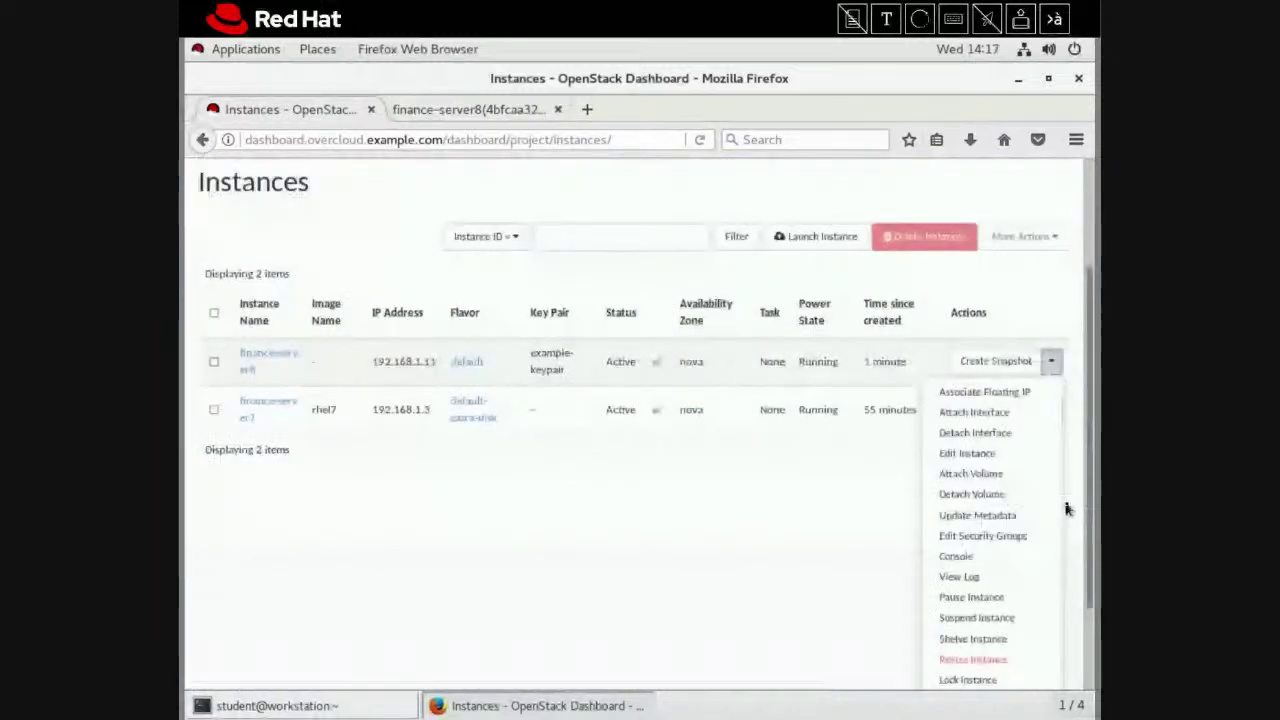
scroll(1066, 509, "up", 1)
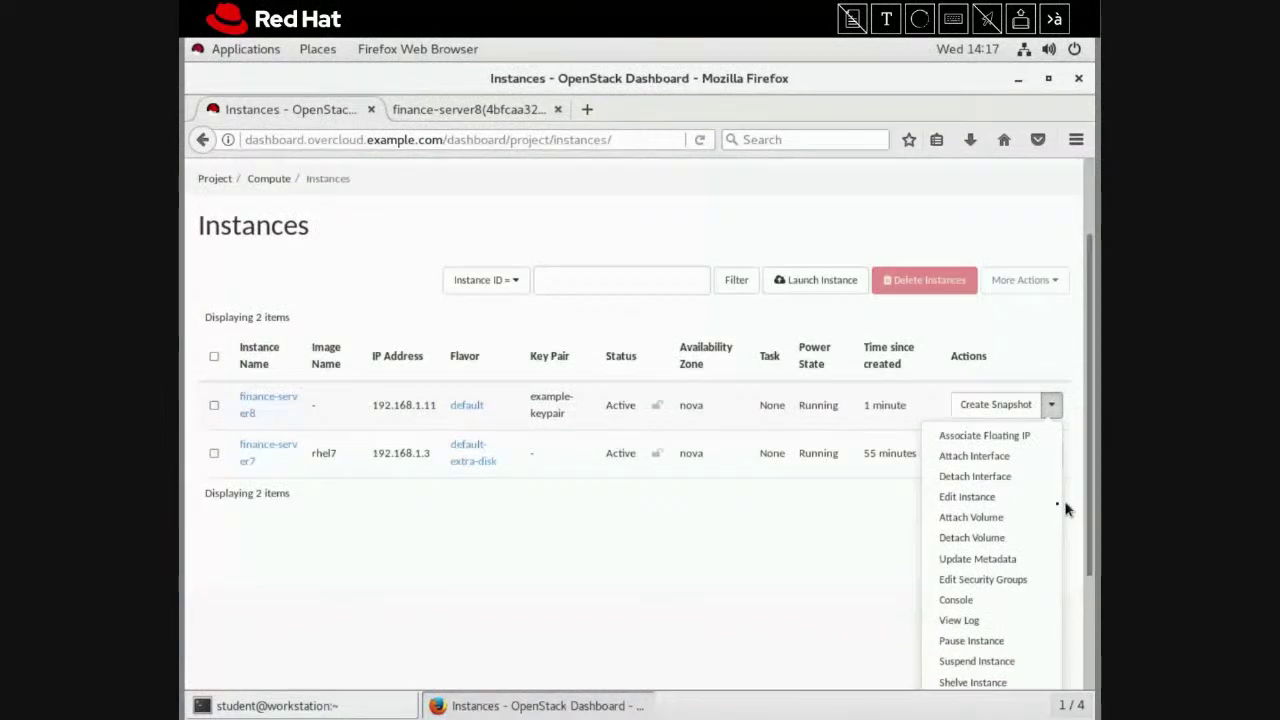
left_click(1066, 509)
scroll(794, 591, "up", 2)
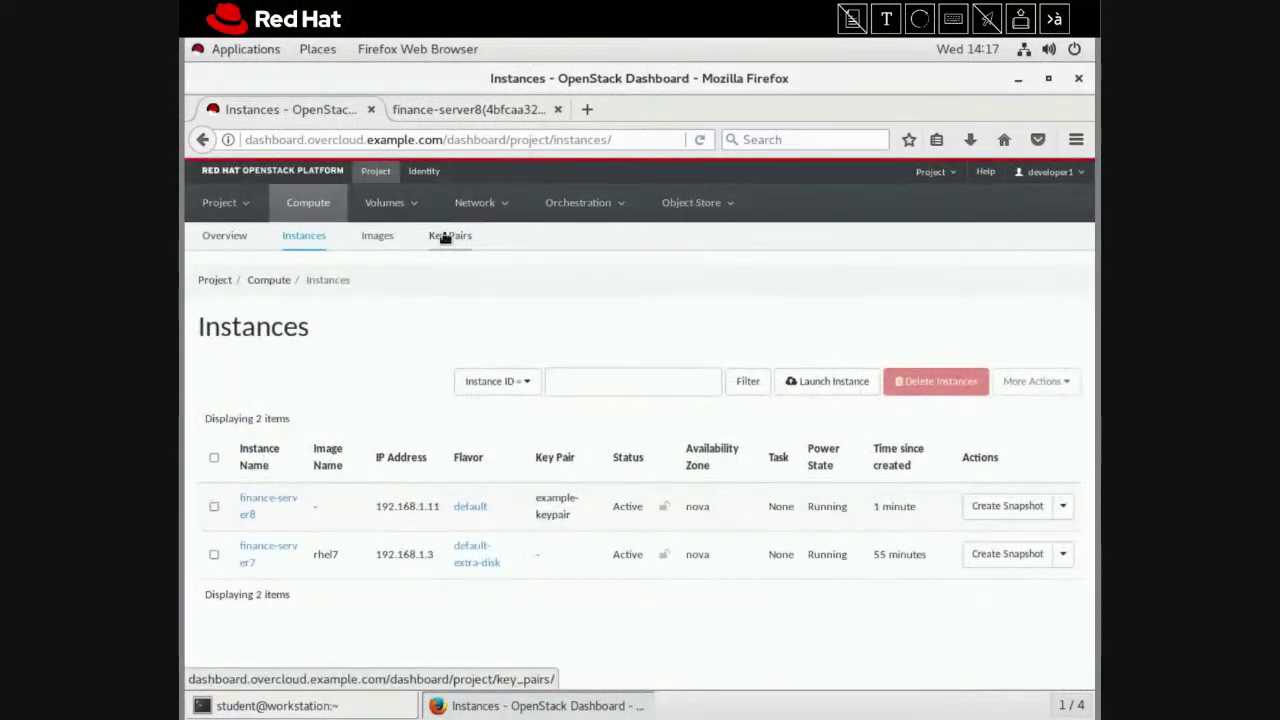
left_click(483, 112)
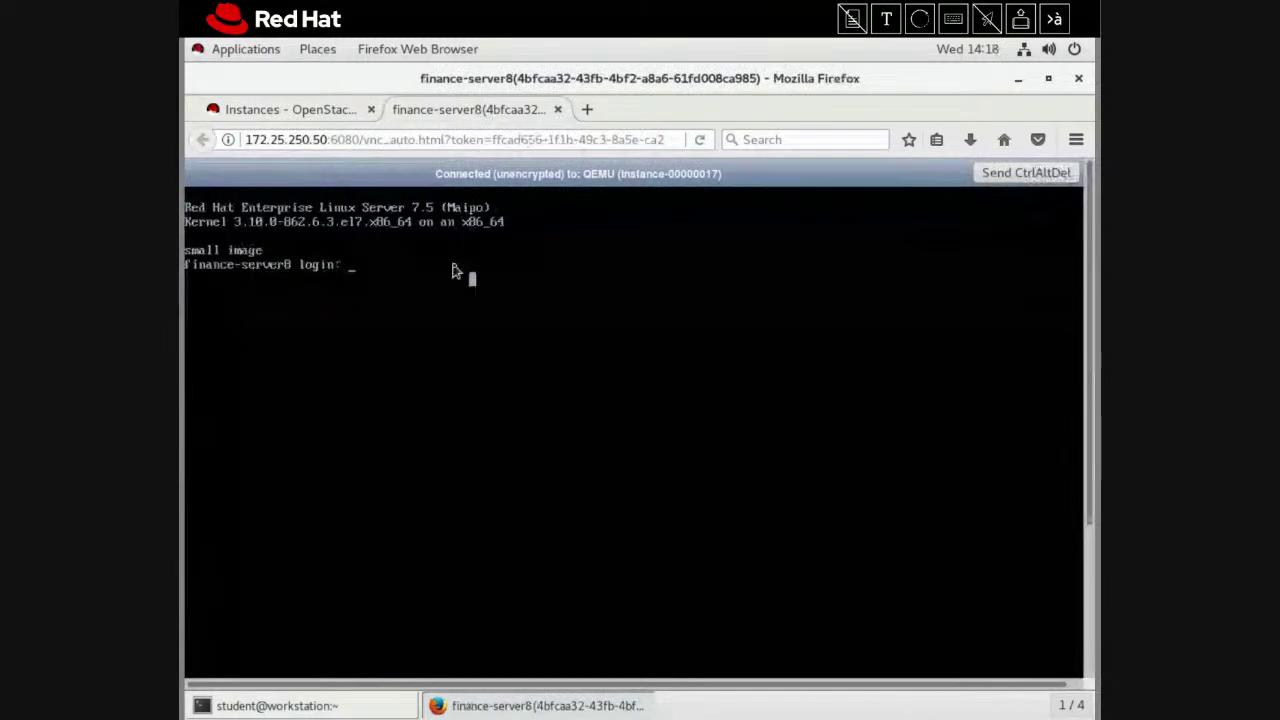
Log in to finance-server8's console as root and run touch testfile.txt
type("root")
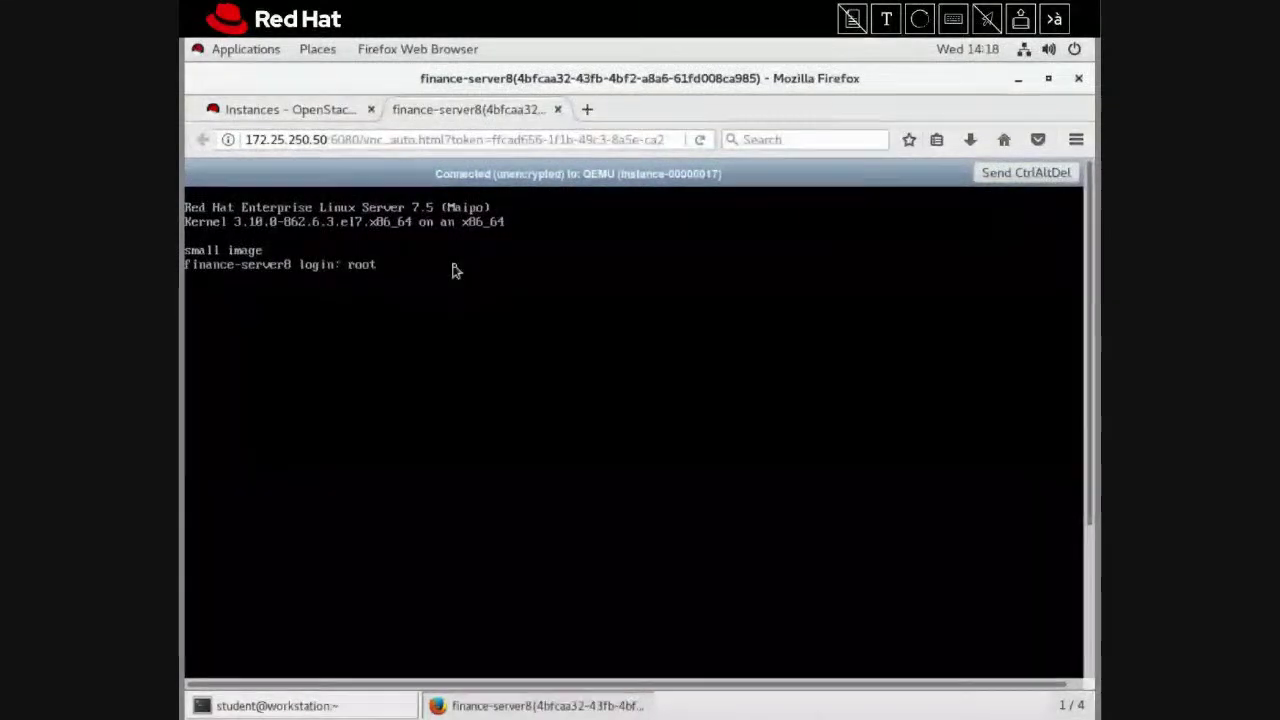
key("Return")
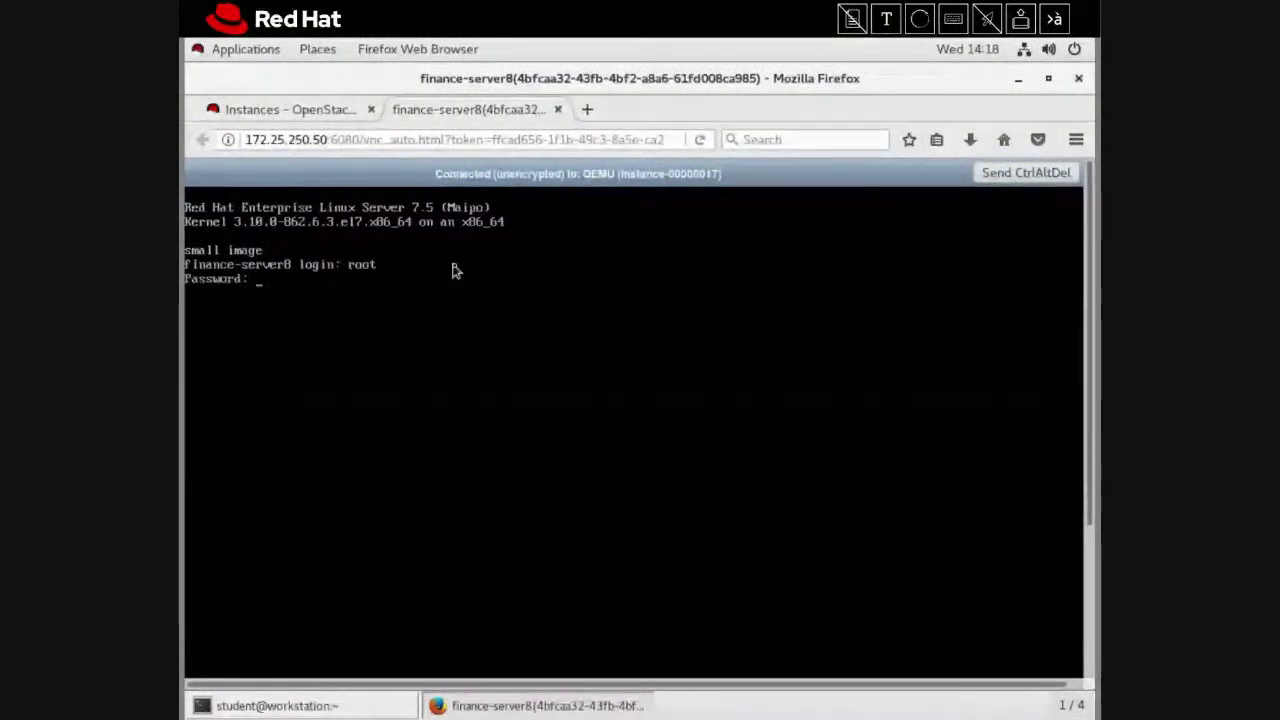
key("Return")
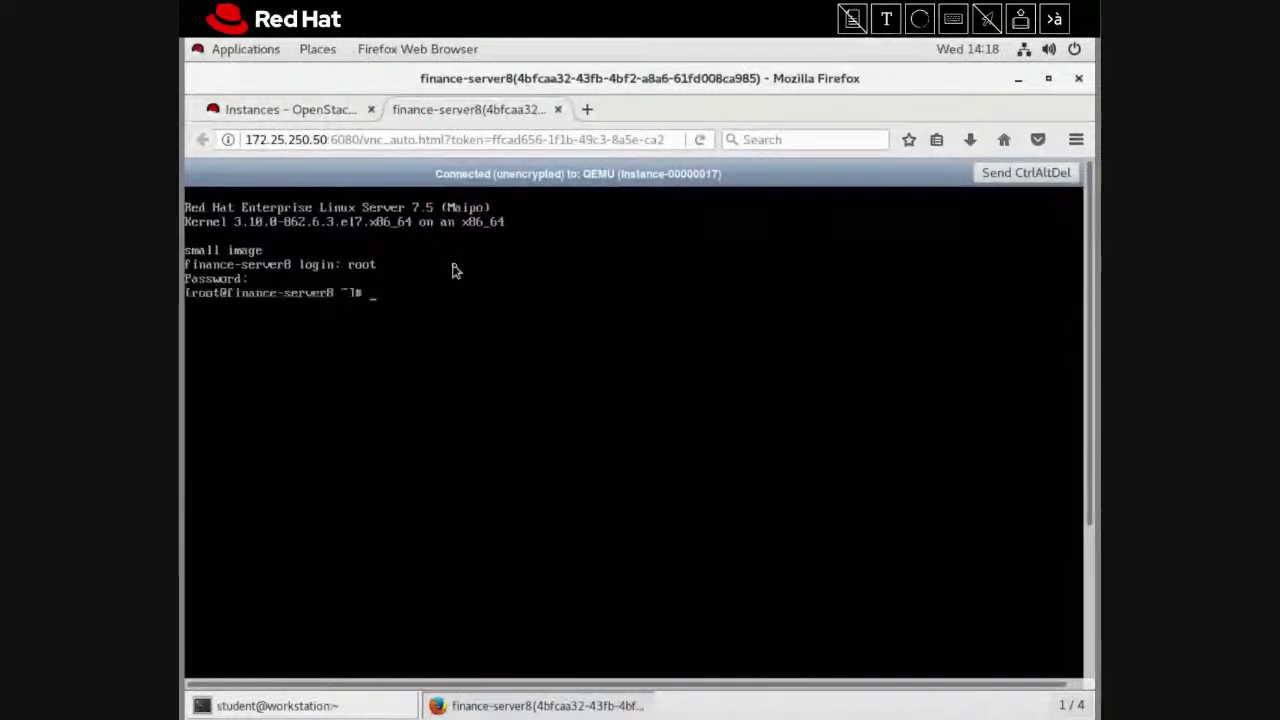
type("top")
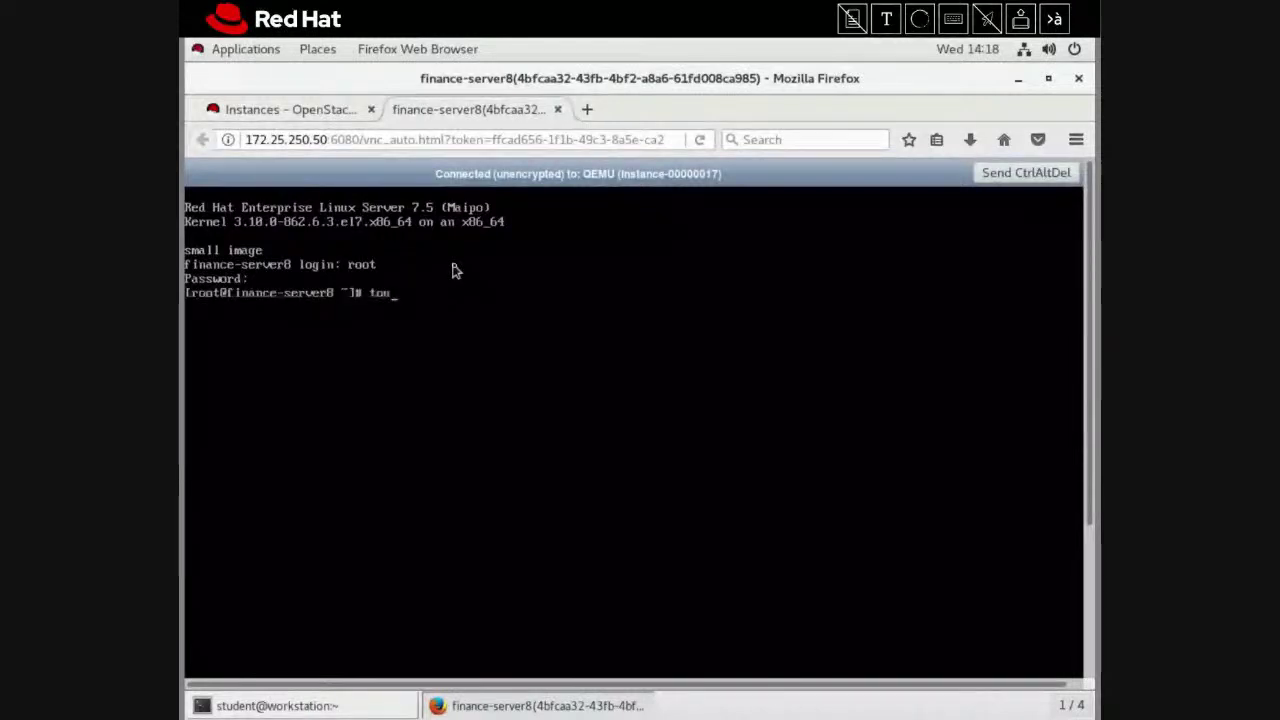
type("ch testfile")
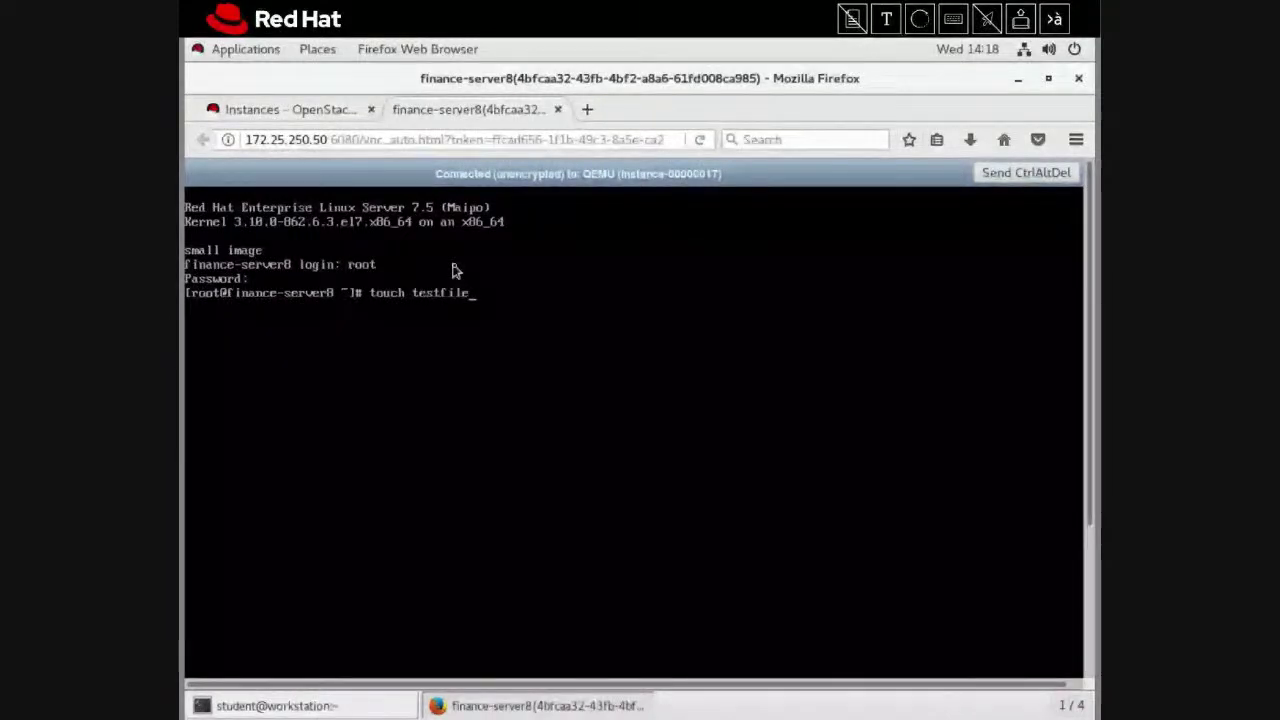
type(".txt")
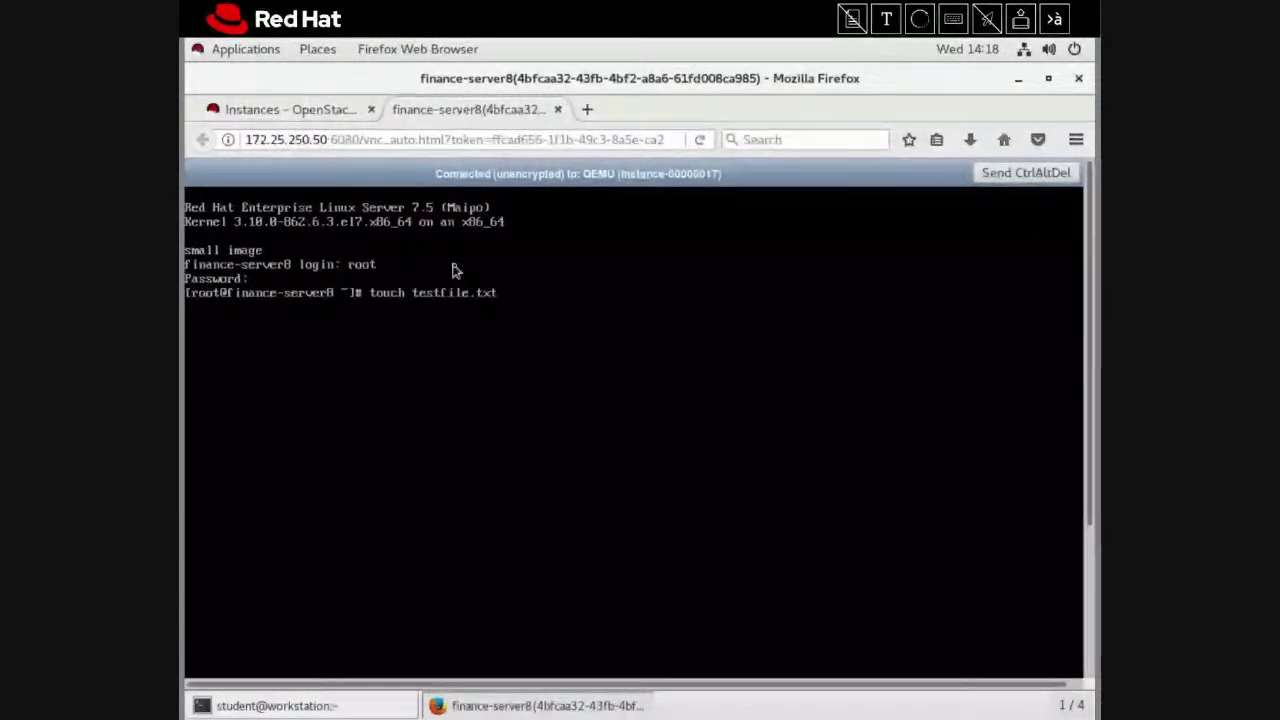
key("Return")
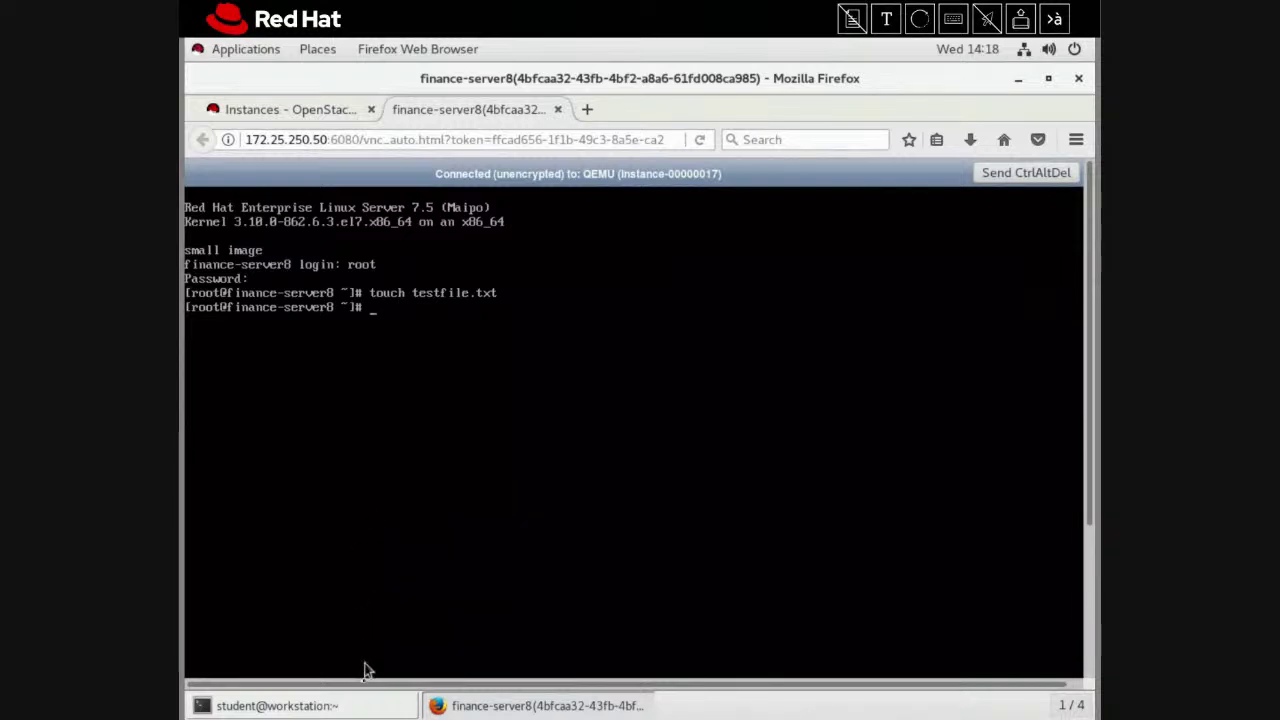
Source the developer1-finance-rc credentials file in the workstation terminal
left_click(362, 706)
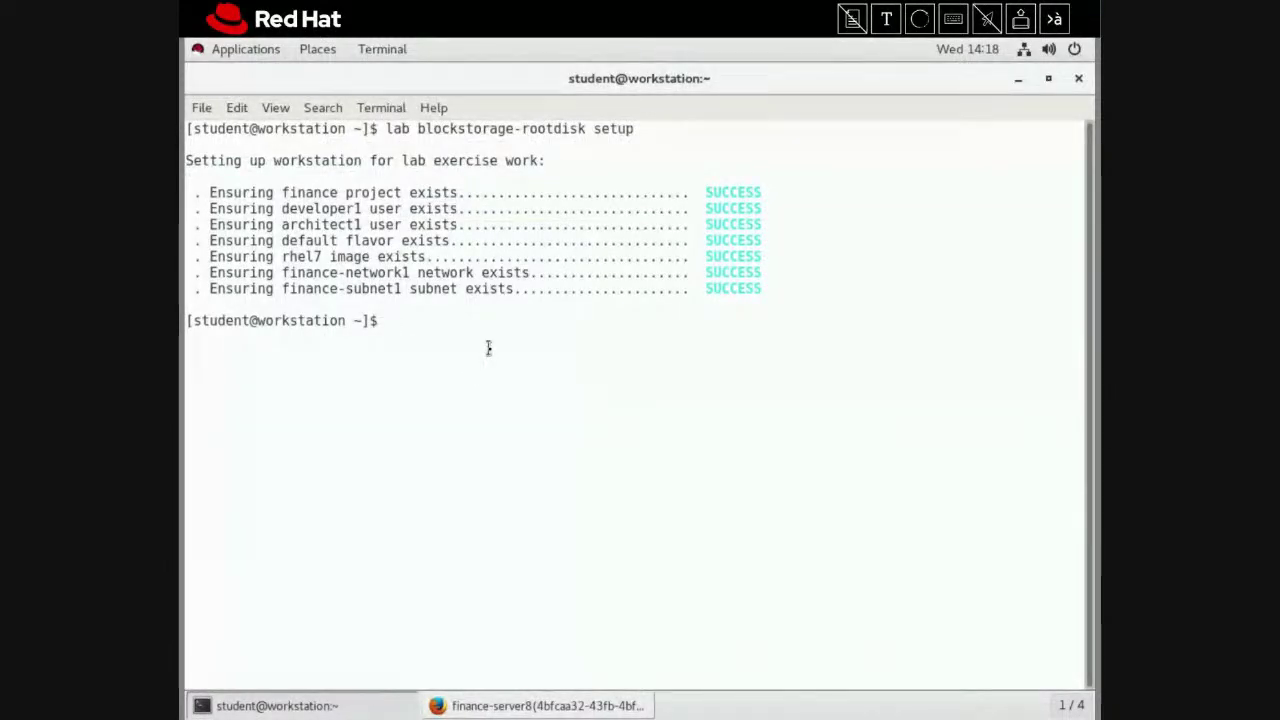
type("sour")
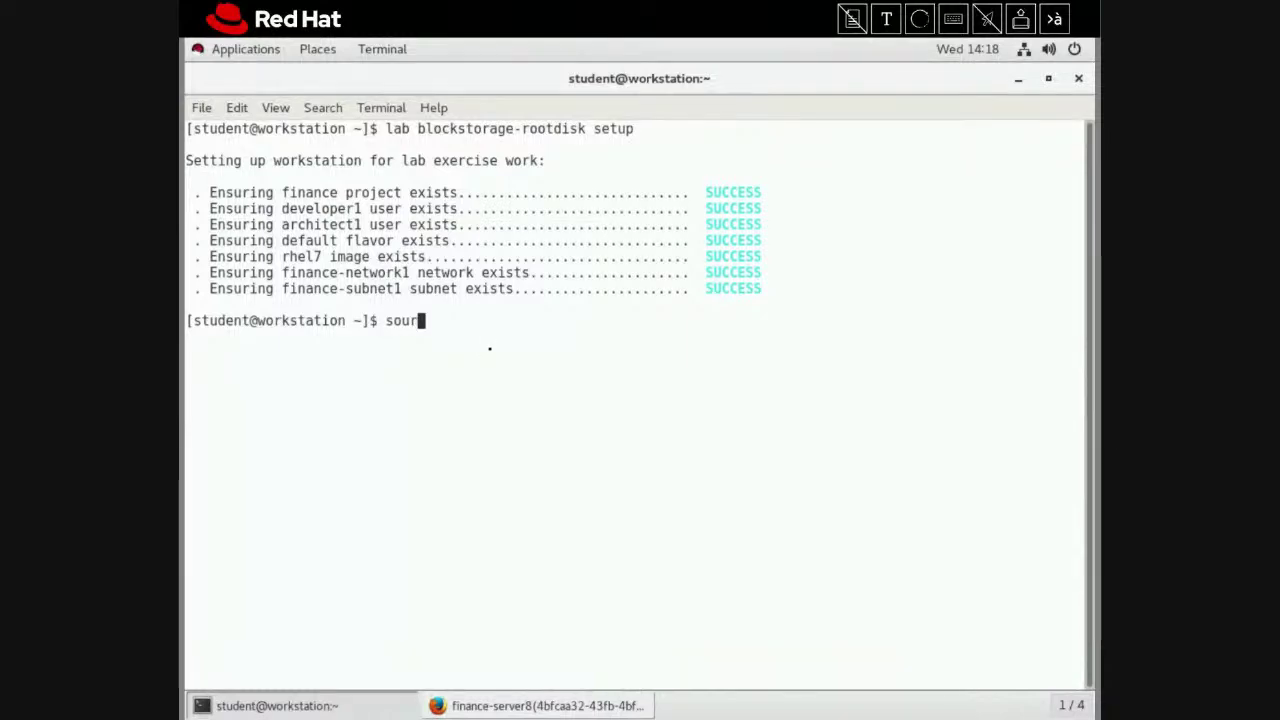
type("ce developer1")
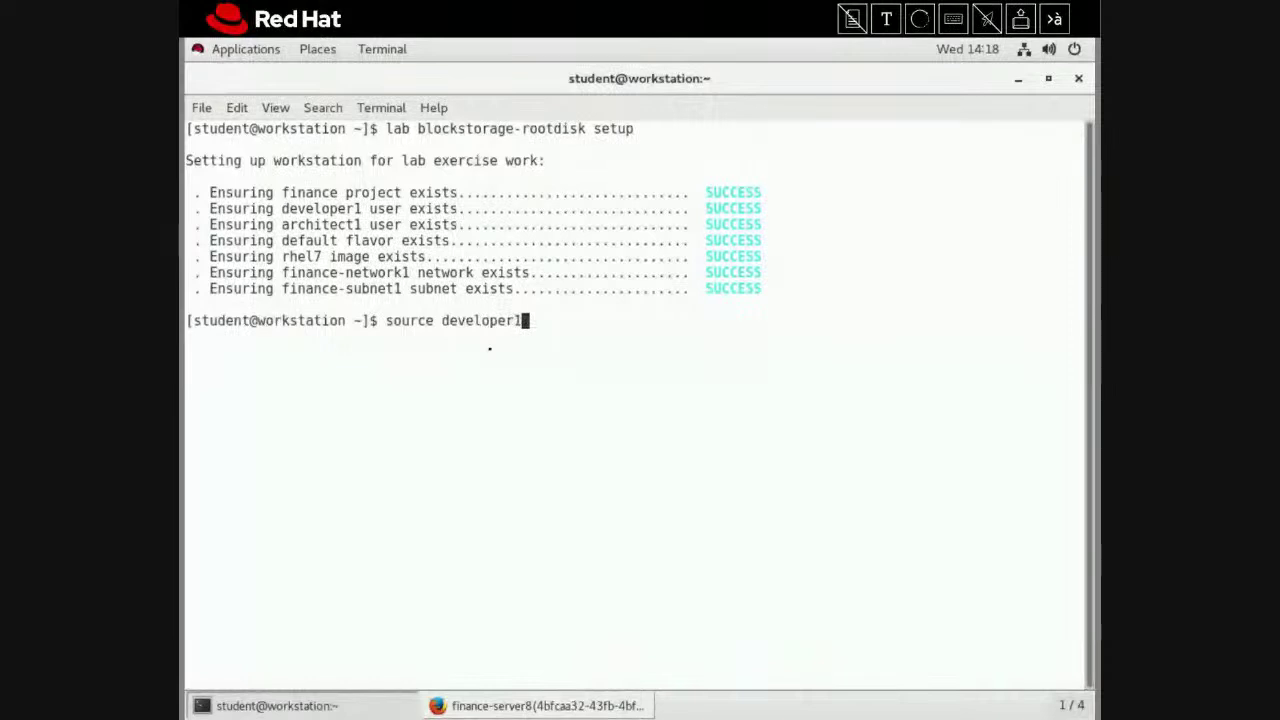
key("Tab")
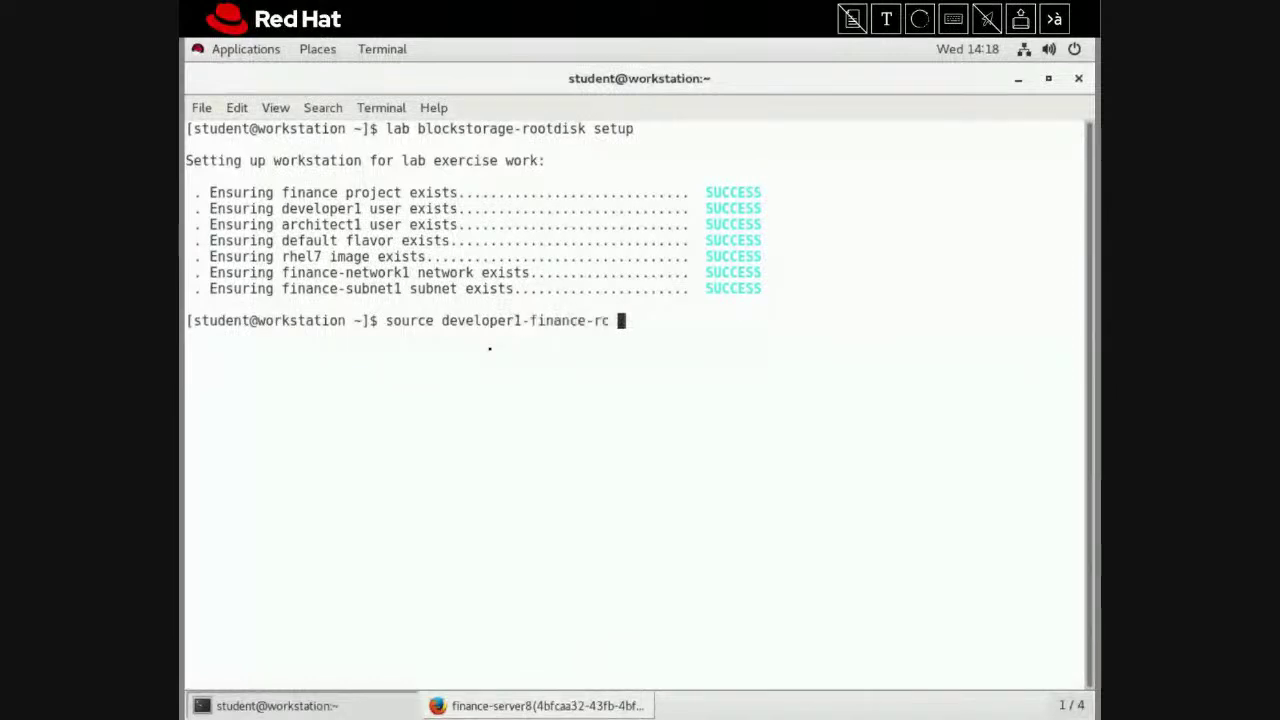
key("Return")
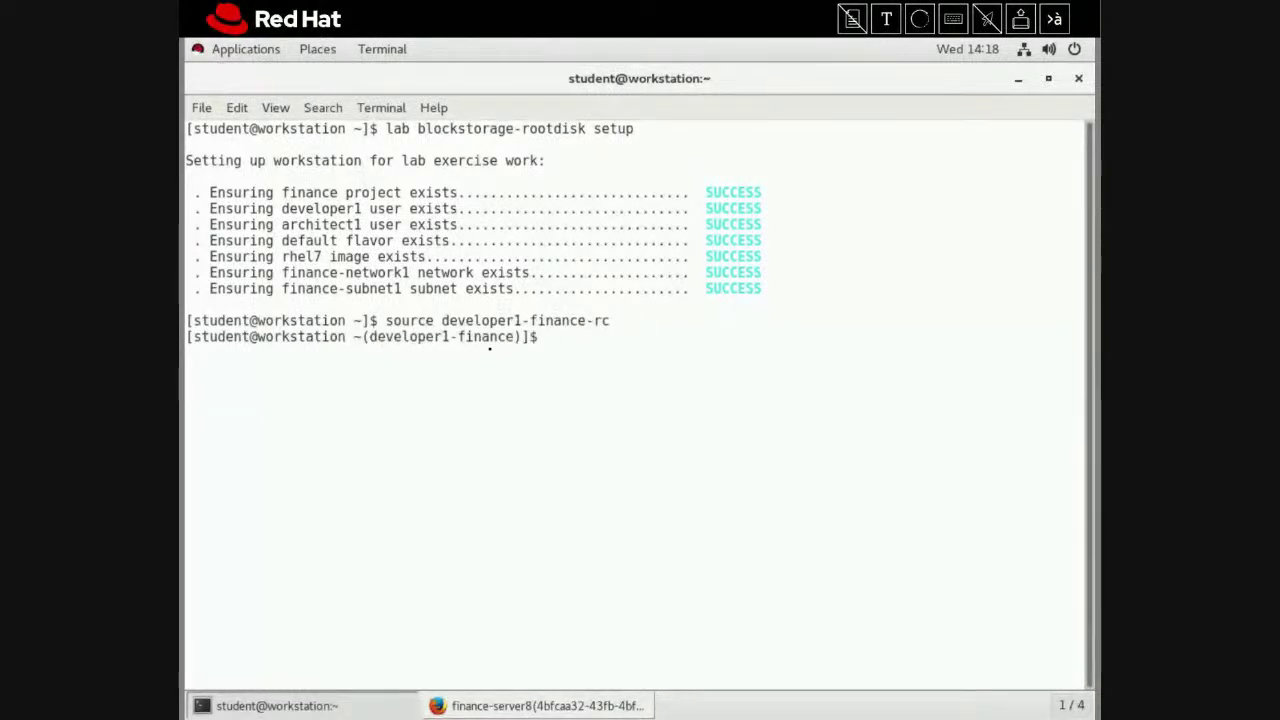
List server names with openstack server list -c Name and type the finance-server8 delete command
type("openstac")
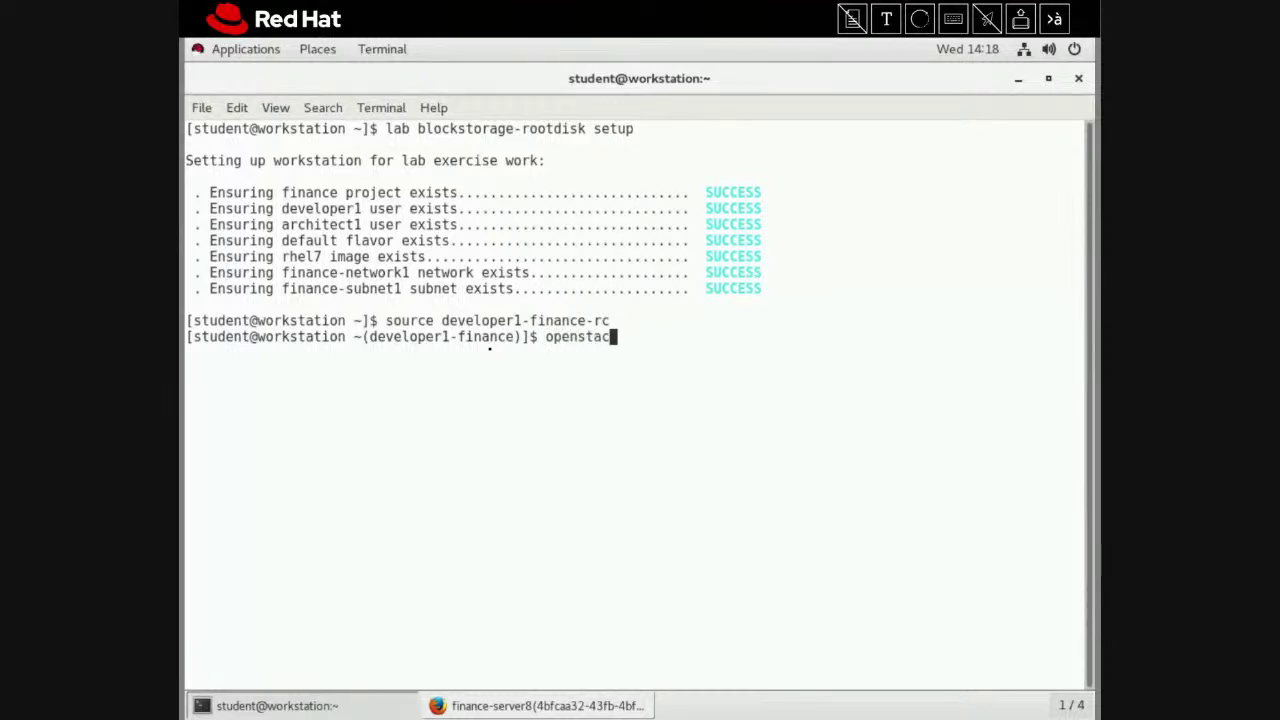
type("k server de")
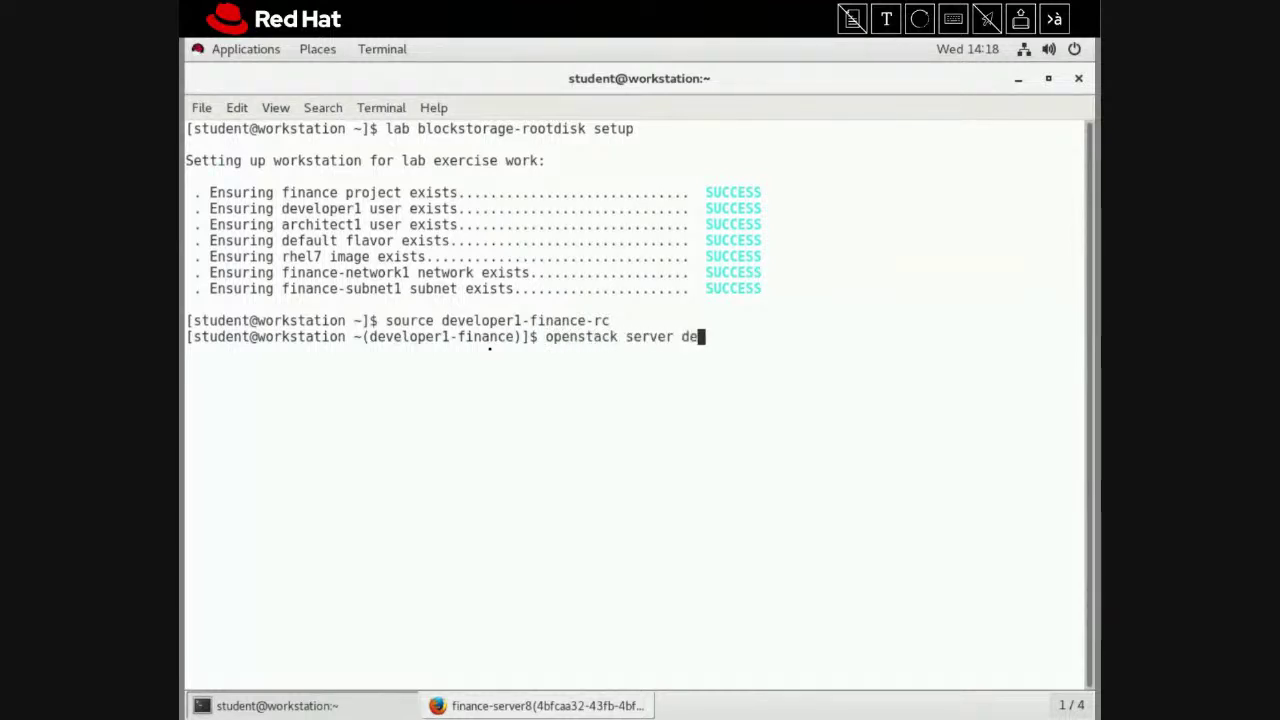
type("lete fin")
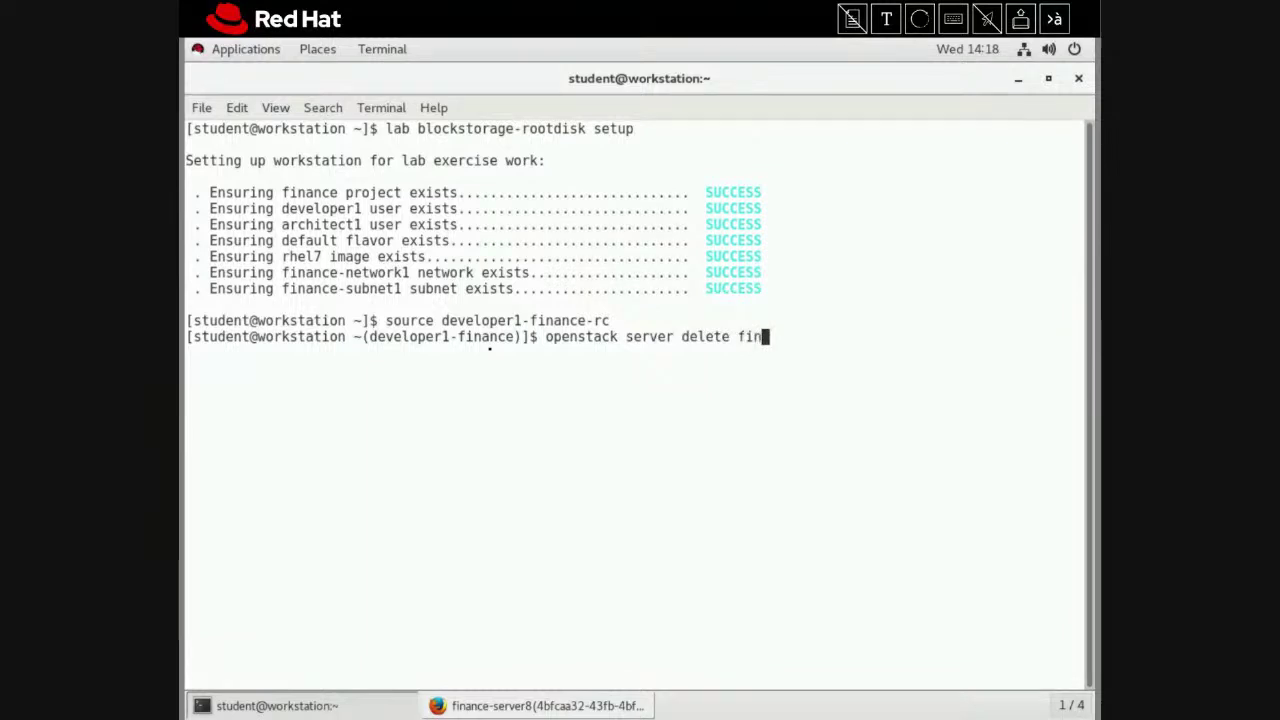
type("ance-s")
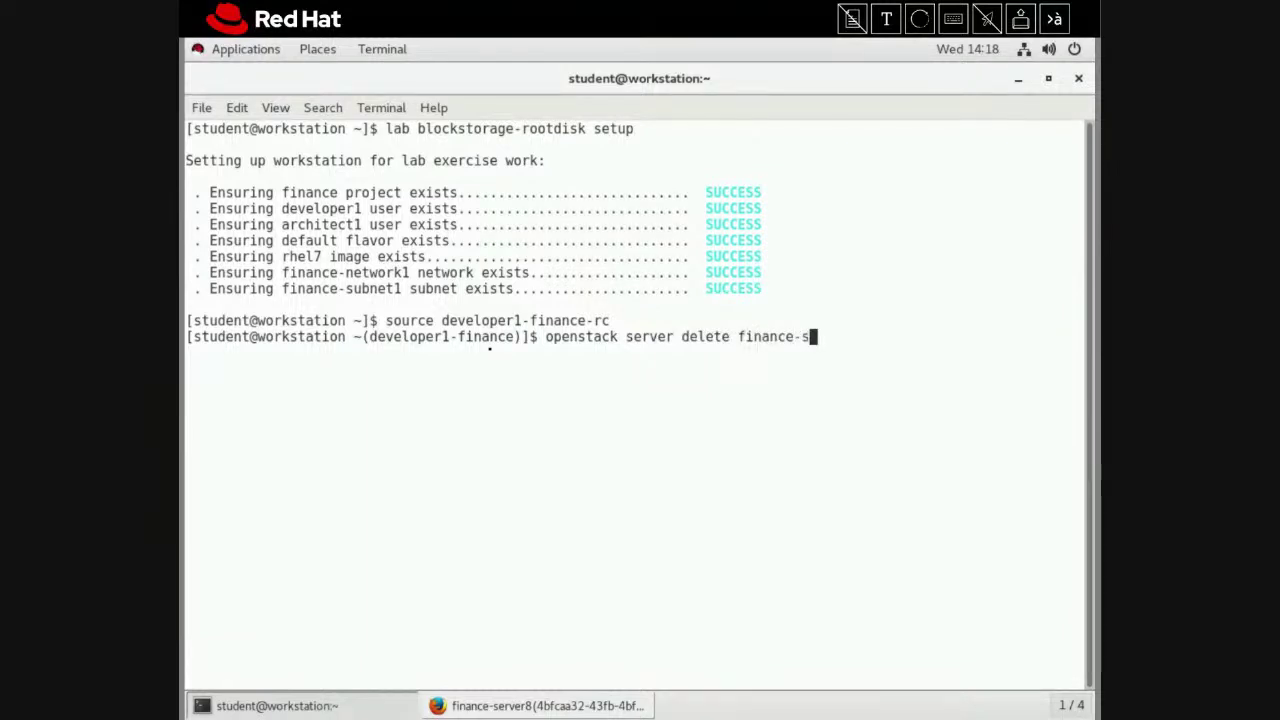
type("erver8")
key("BackSpace")
key("BackSpace")
key("BackSpace")
key("BackSpace")
key("BackSpace")
key("BackSpace")
key("BackSpace")
key("BackSpace")
key("BackSpace")
key("BackSpace")
key("BackSpace")
key("BackSpace")
key("BackSpace")
key("BackSpace")
key("BackSpace")
key("BackSpace")
key("BackSpace")
key("BackSpace")
key("BackSpace")
key("BackSpace")
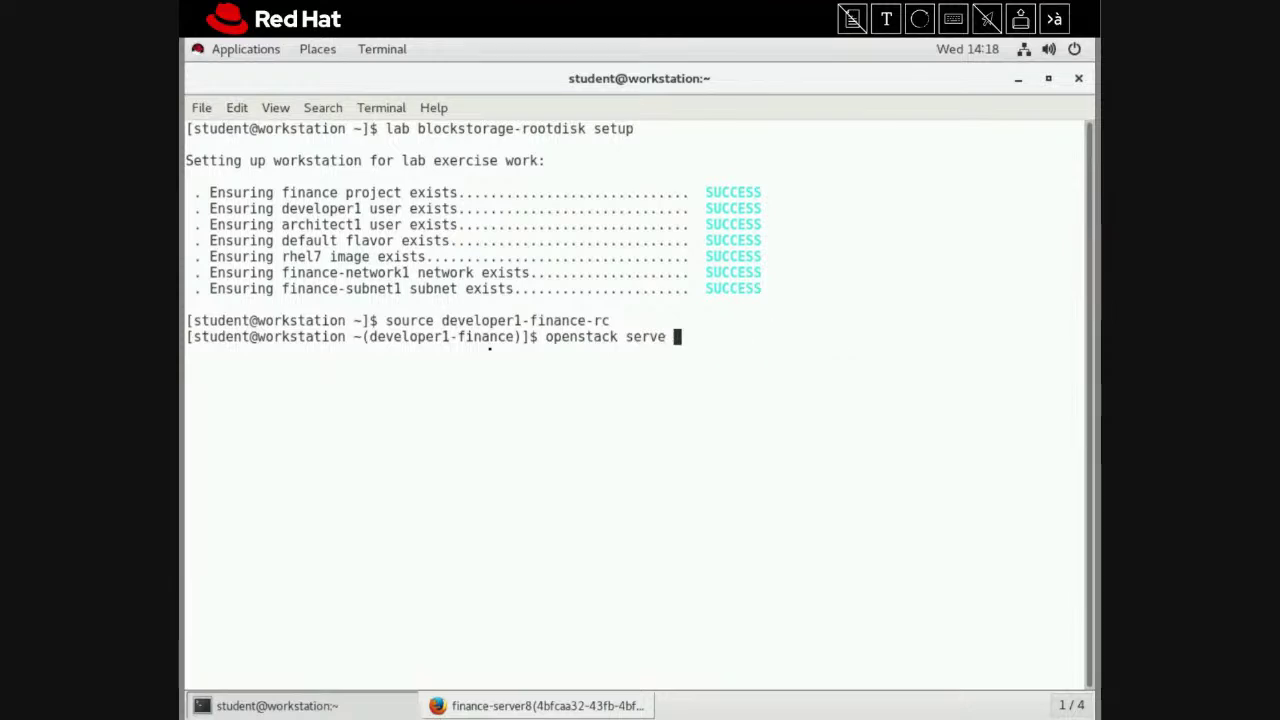
type("l")
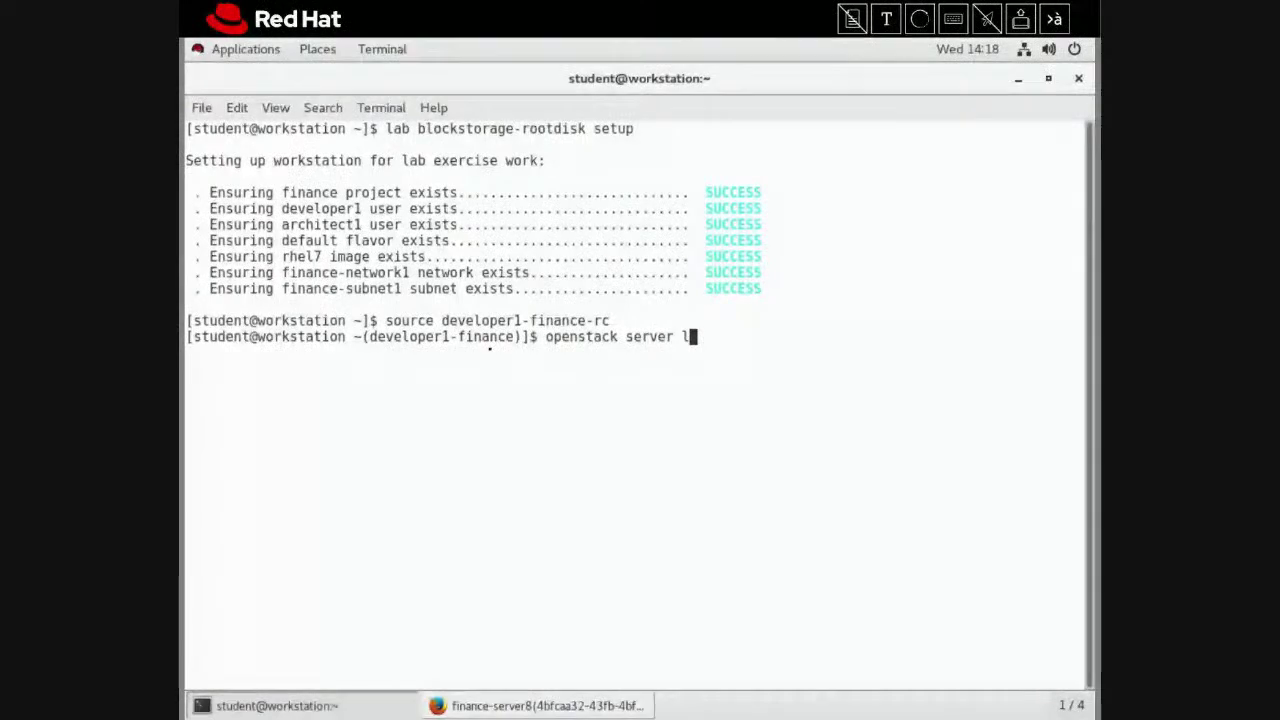
type("ist -")
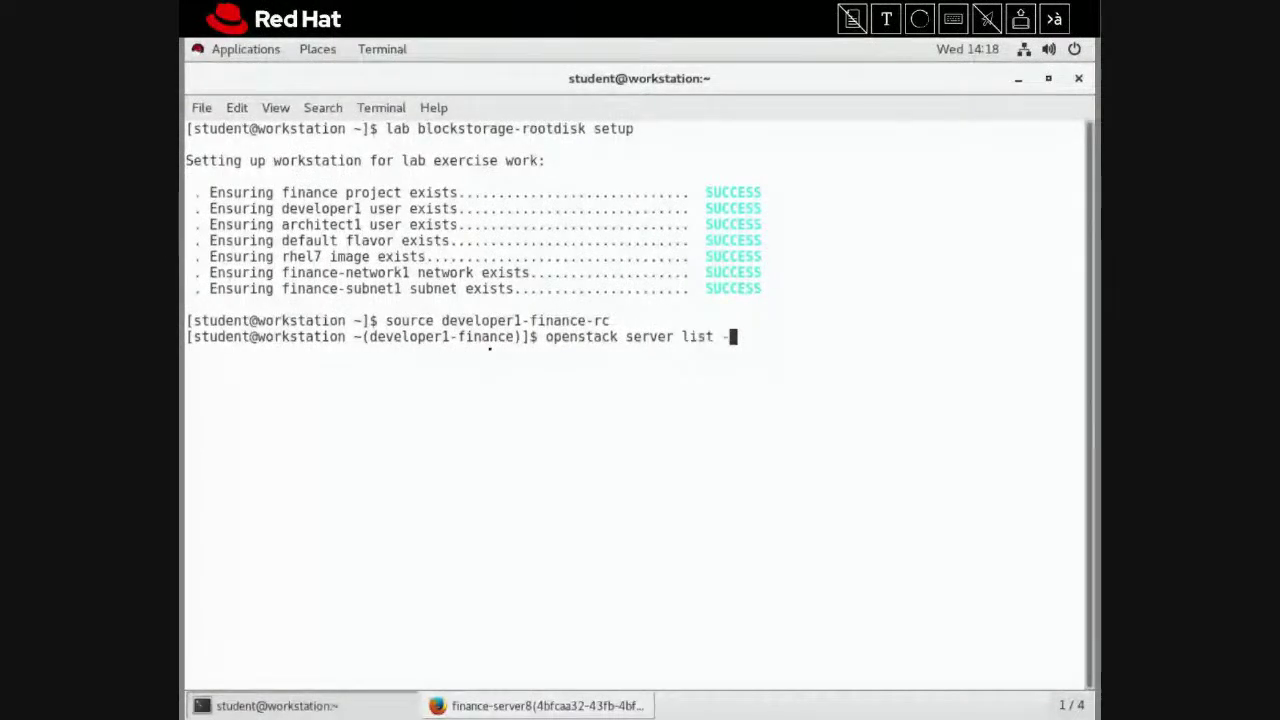
type("c Name")
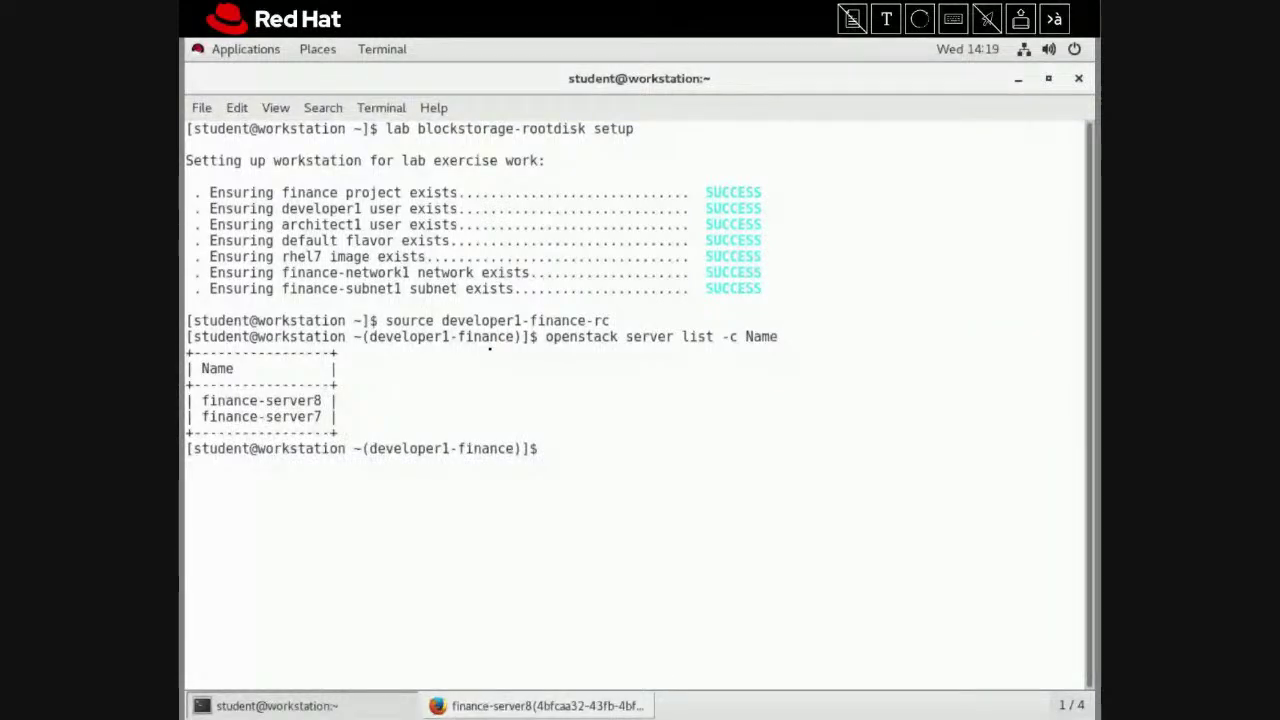
type("opens")
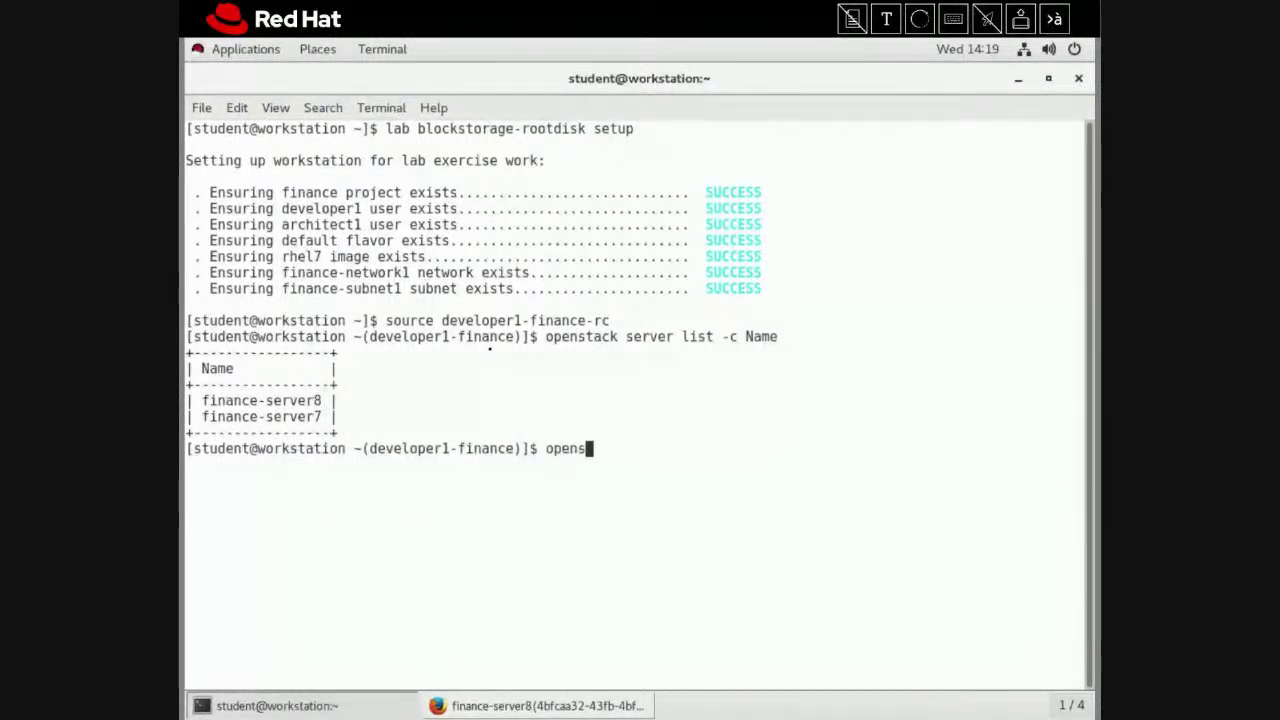
type("tack server")
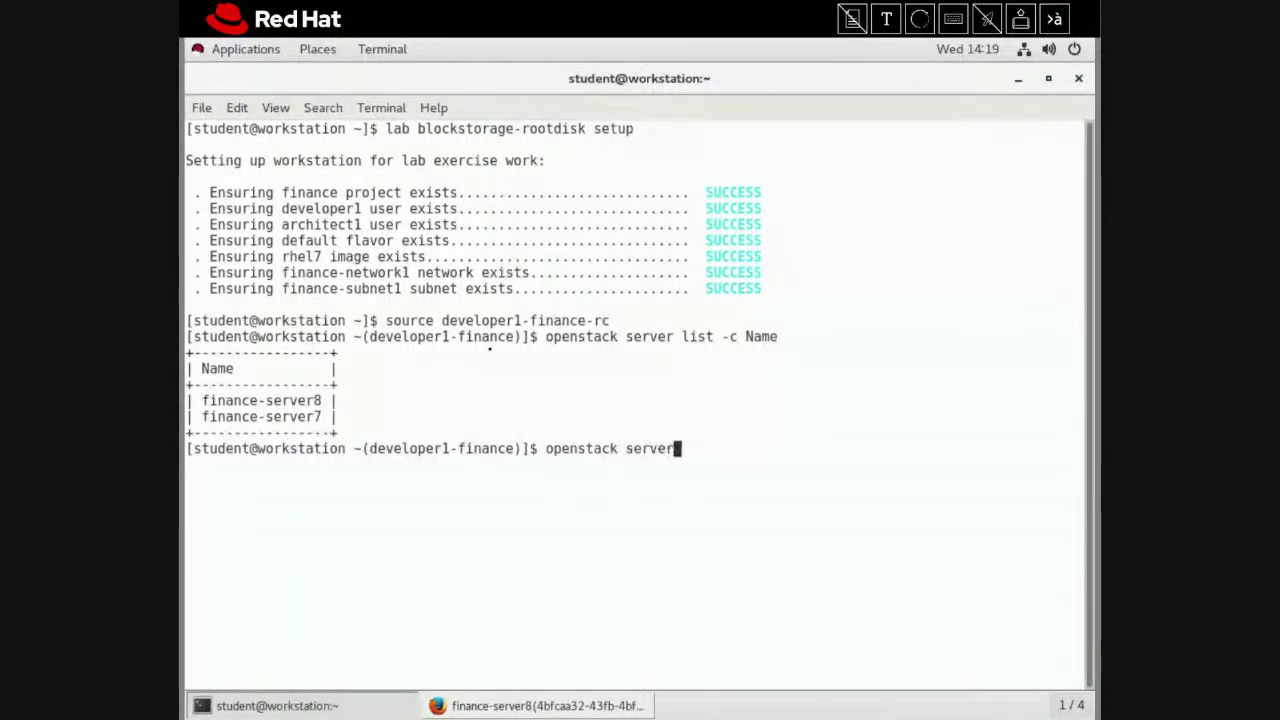
type(" delete ")
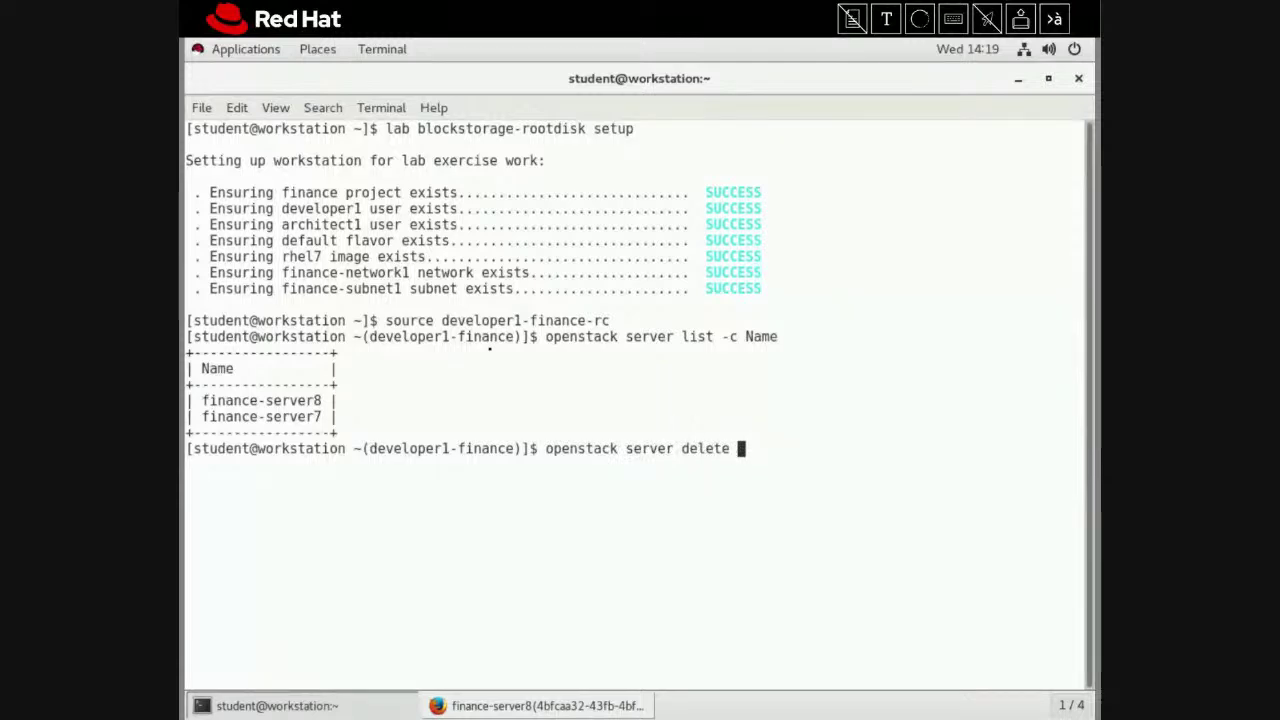
type("finance-s")
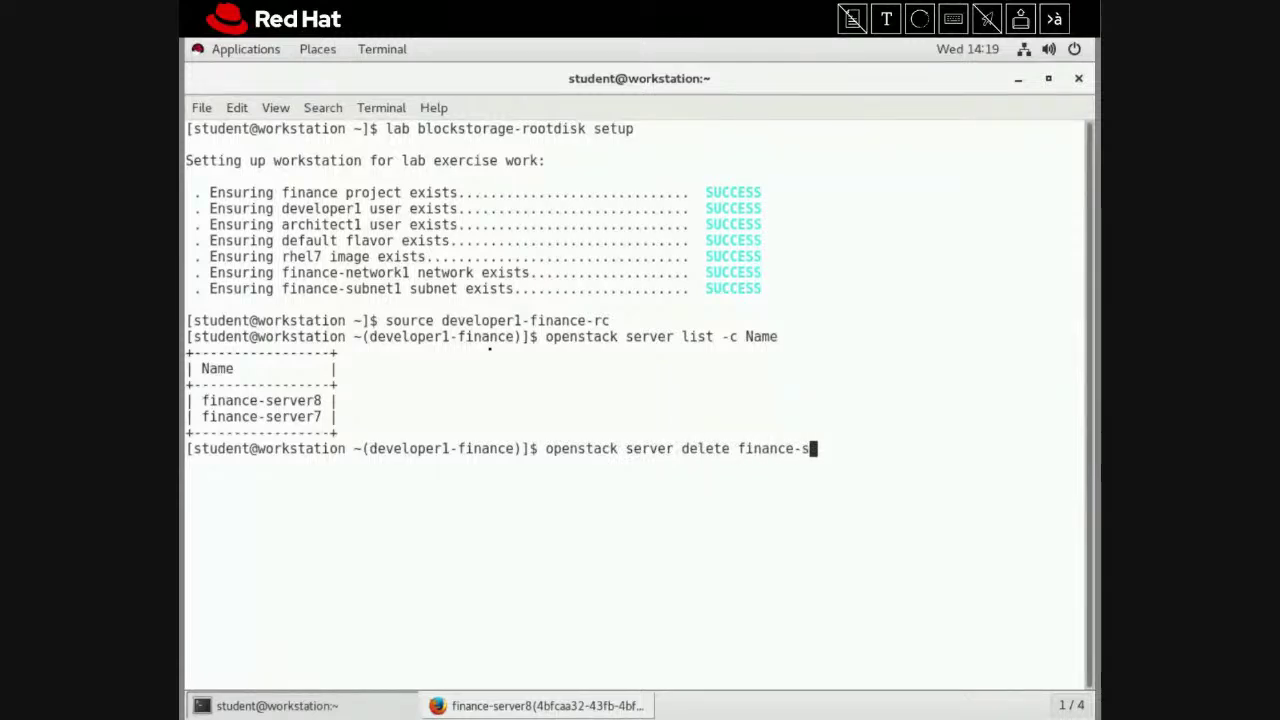
type("erver8")
Delete finance-server8 and rerun the server name listing to confirm only finance-server7 remains
key("Return")
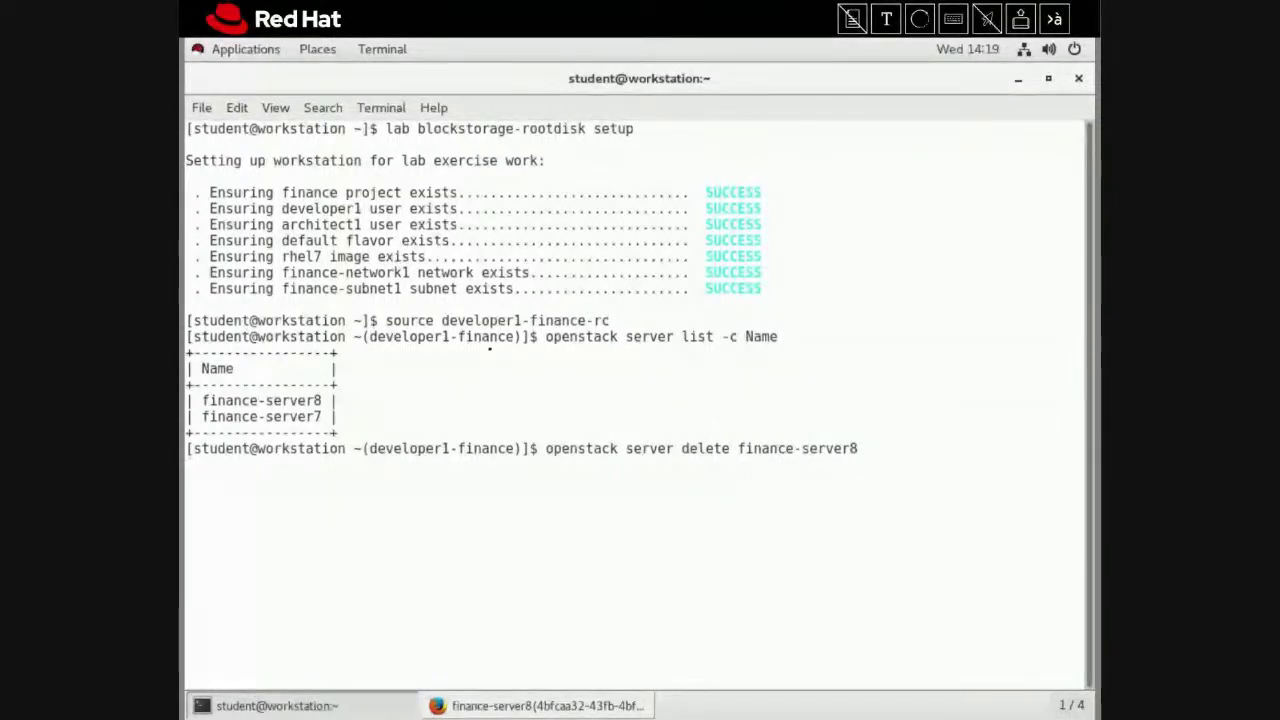
key("Up")
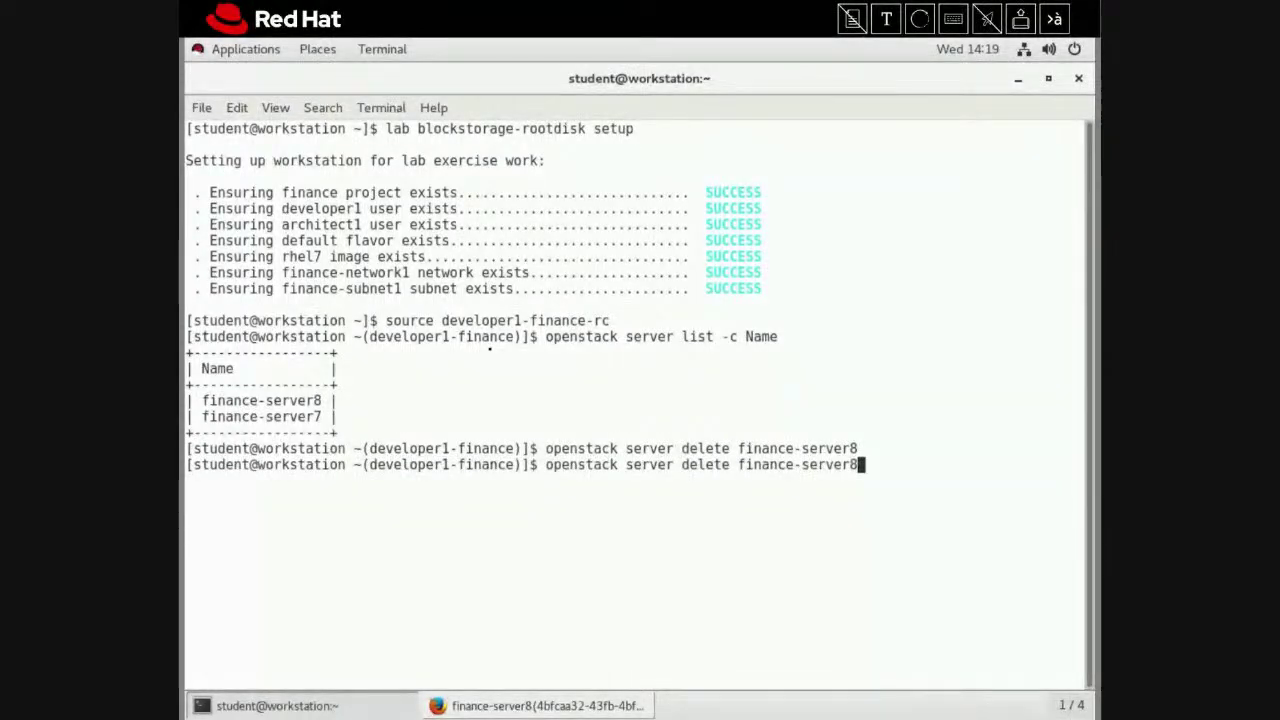
key("Up")
key("Return")
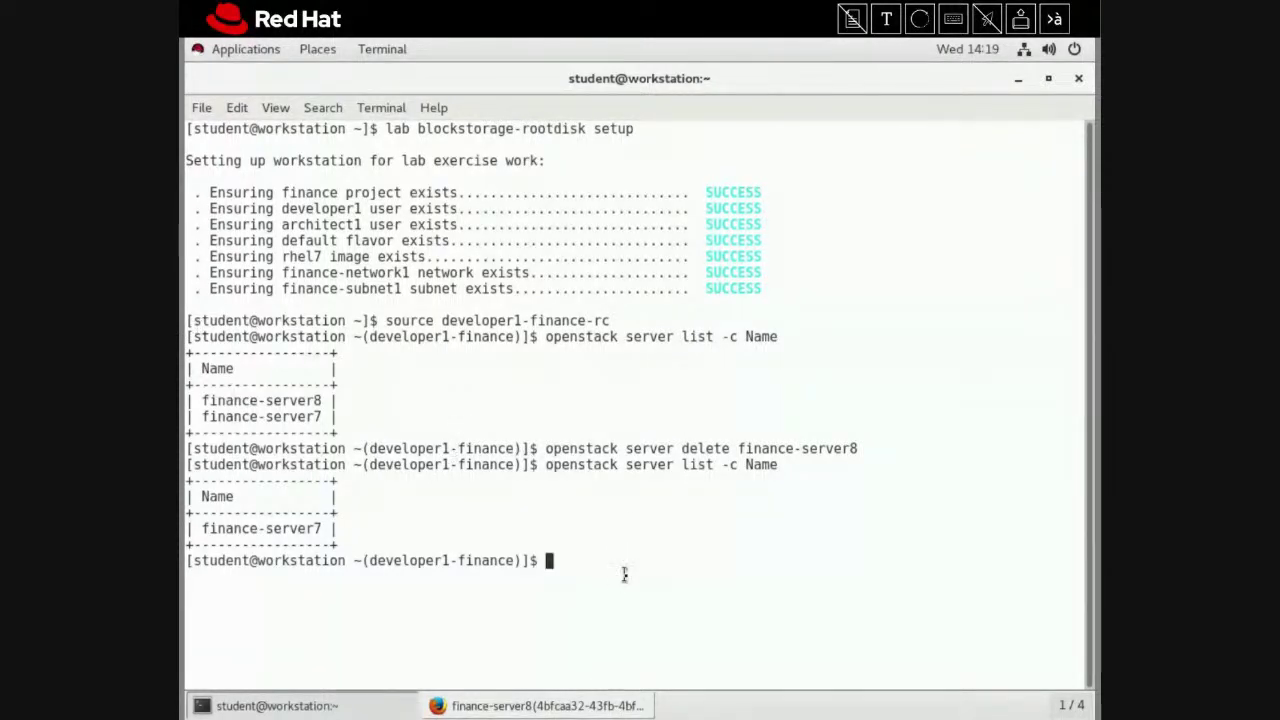
type("openstack ")
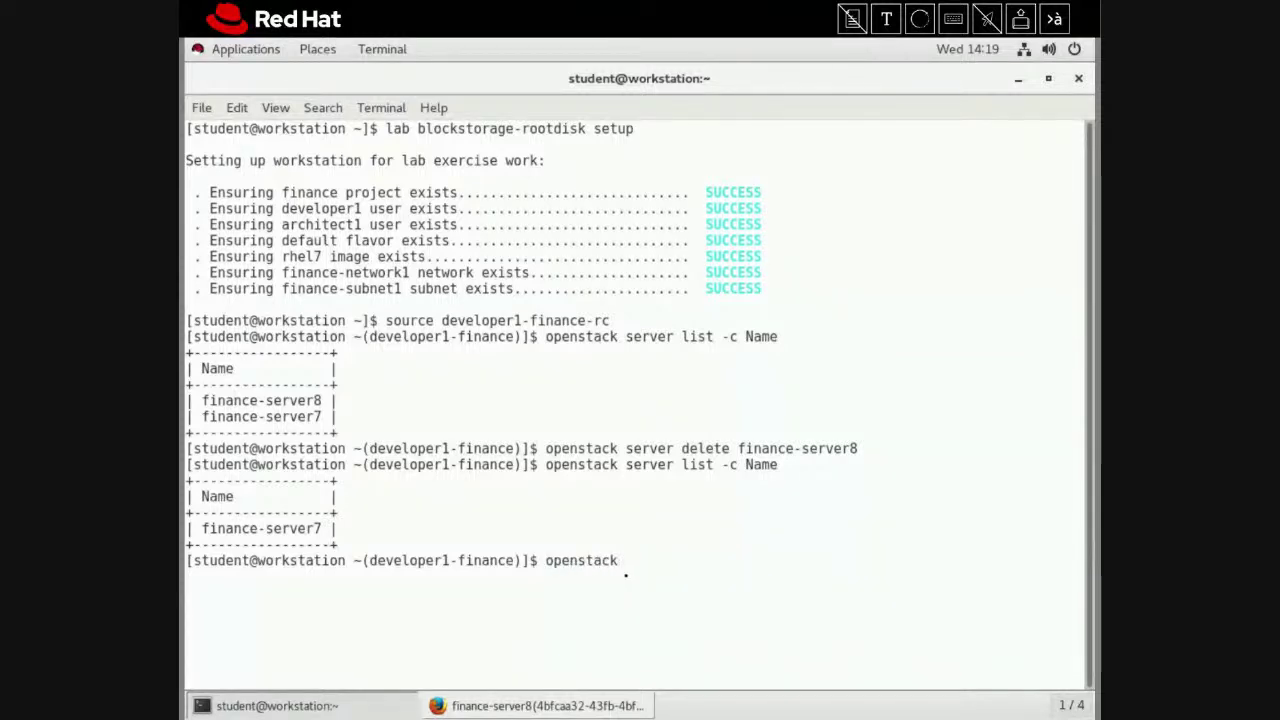
type("vou")
Run openstack volume list -c Name -c Status to check finance-volume1 is available
key("BackSpace")
type("lume li")
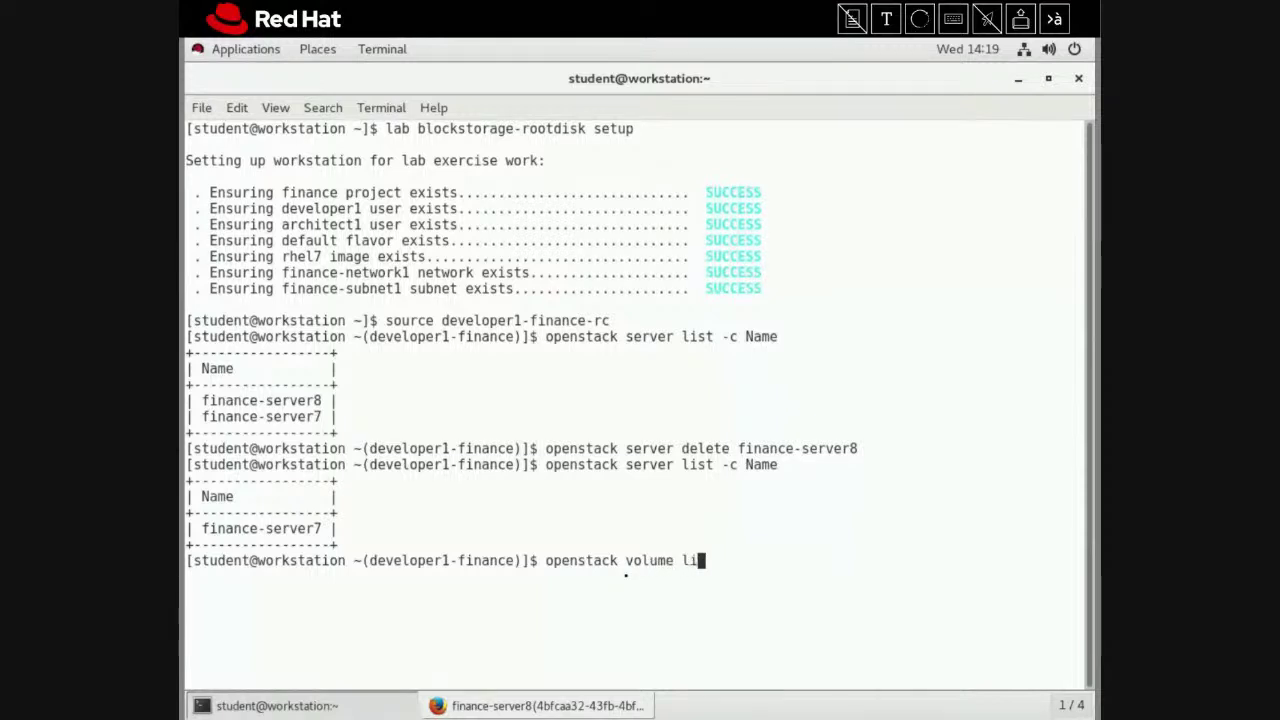
type("st -c")
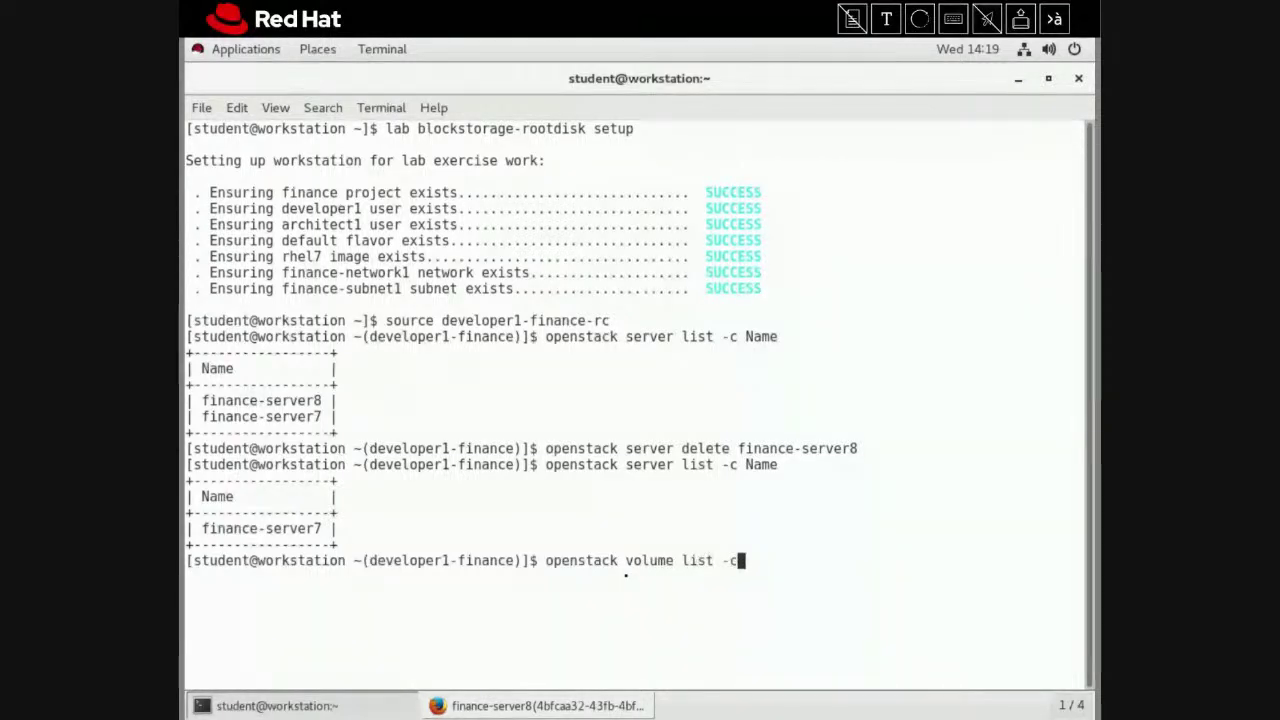
type(" Name ")
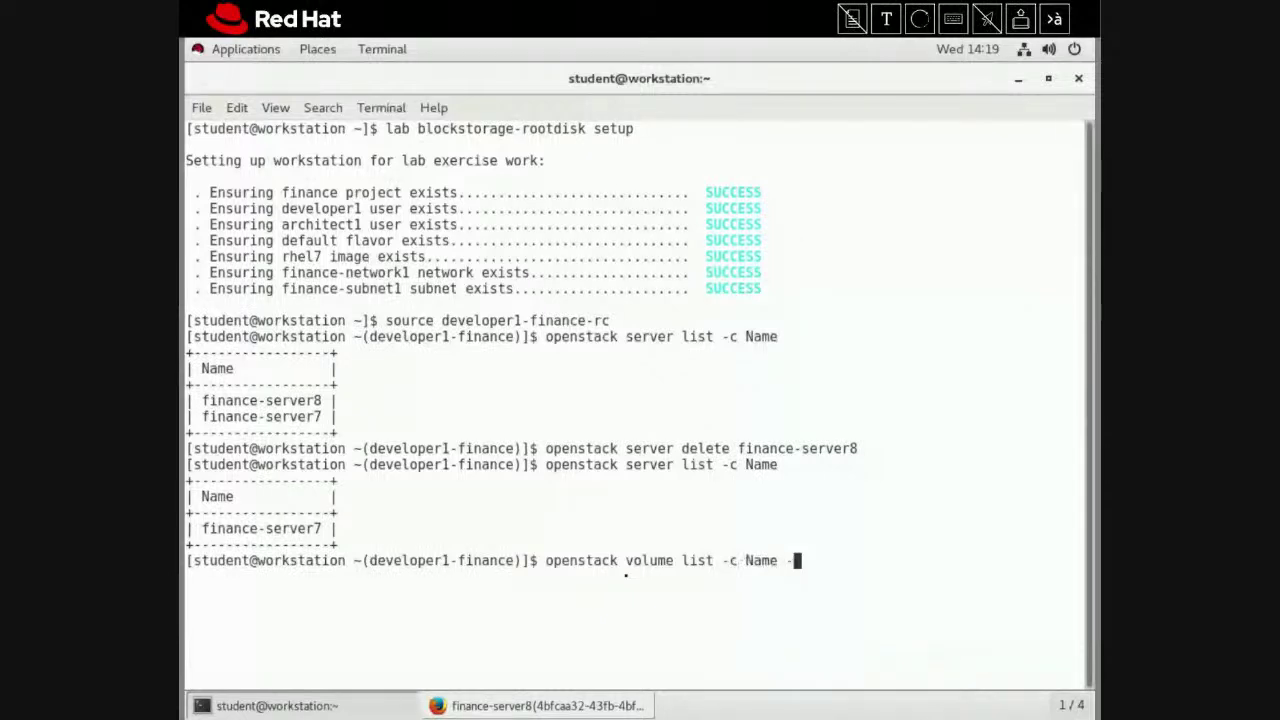
type("-c Status")
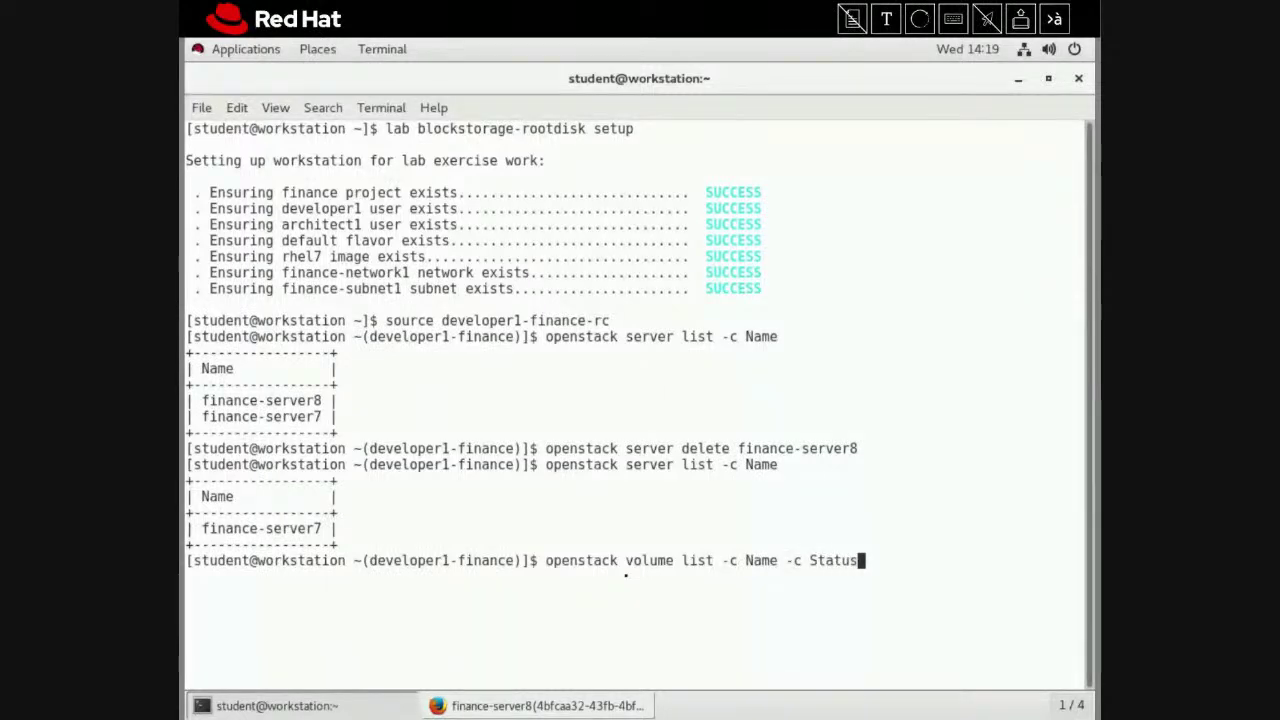
key("Return")
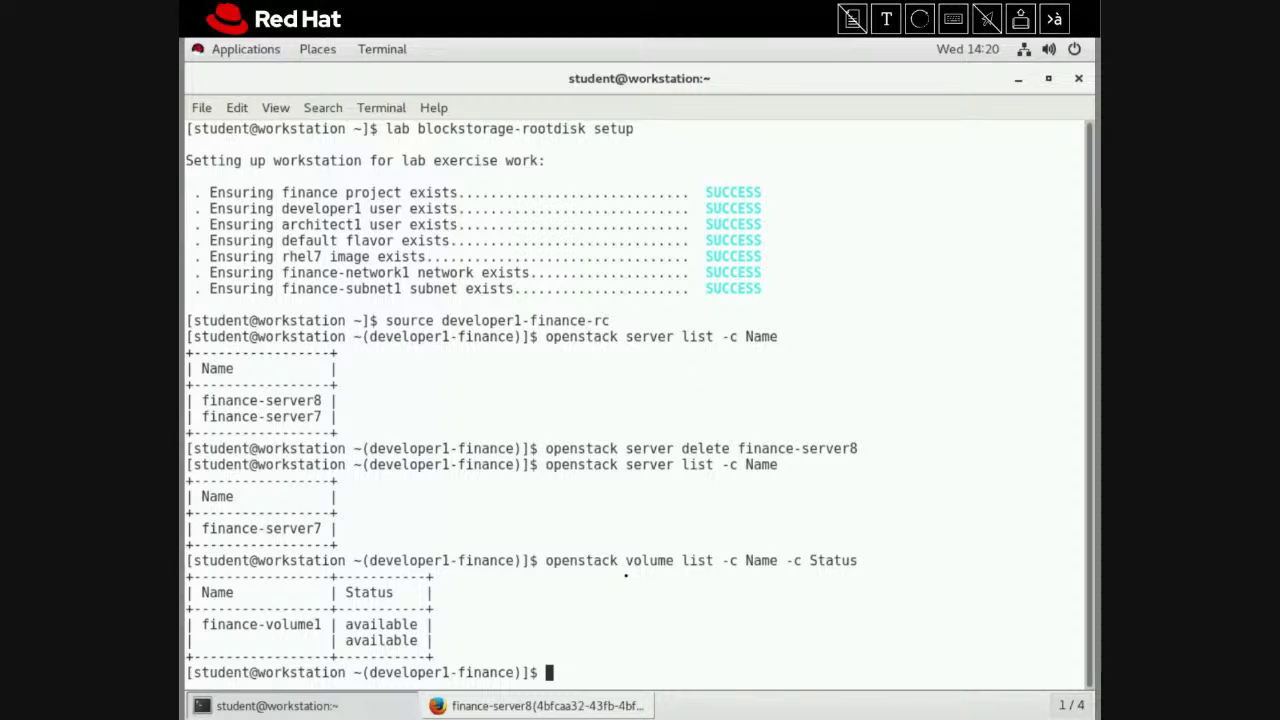
type("opensta")
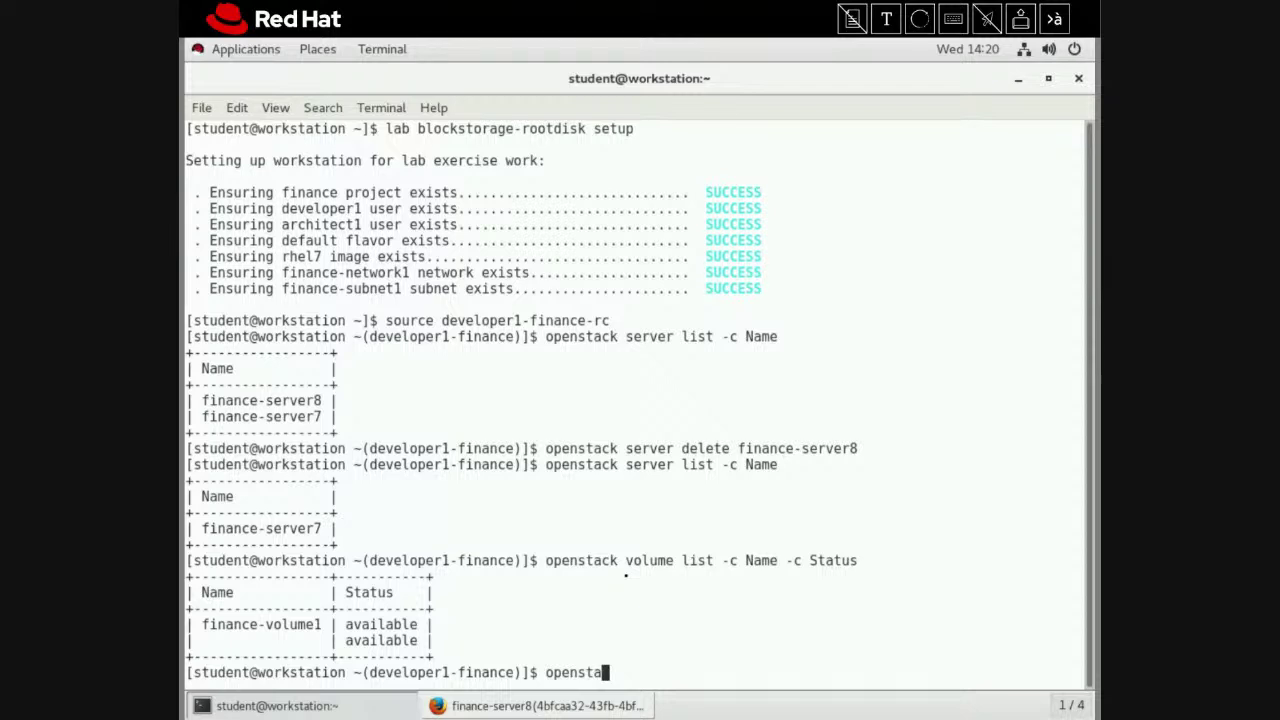
type("ck server cre")
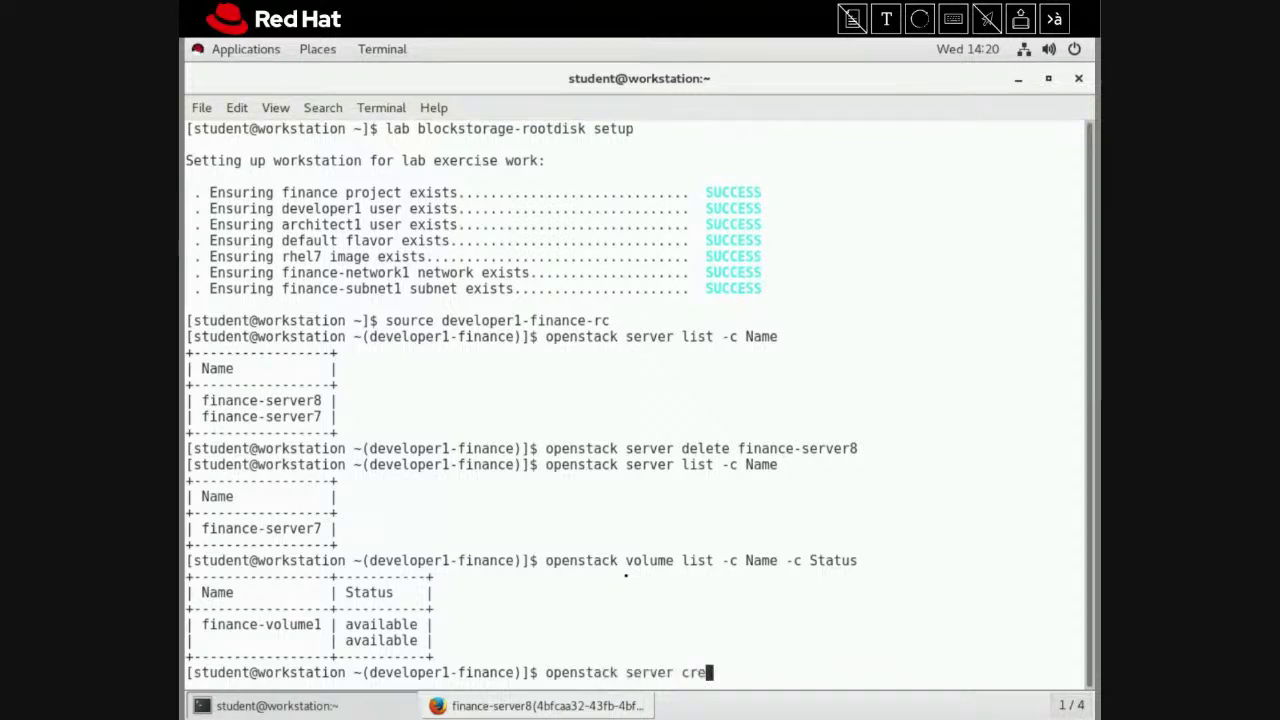
type("ate --flav")
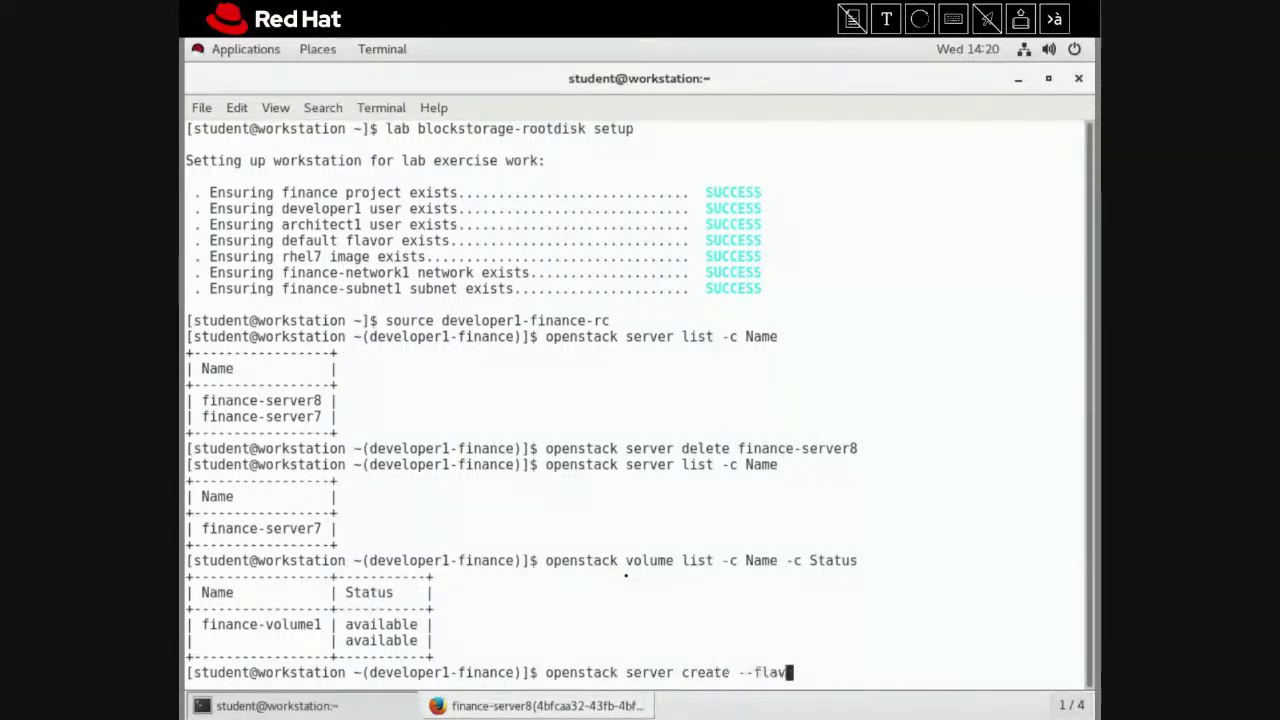
type("or default --")
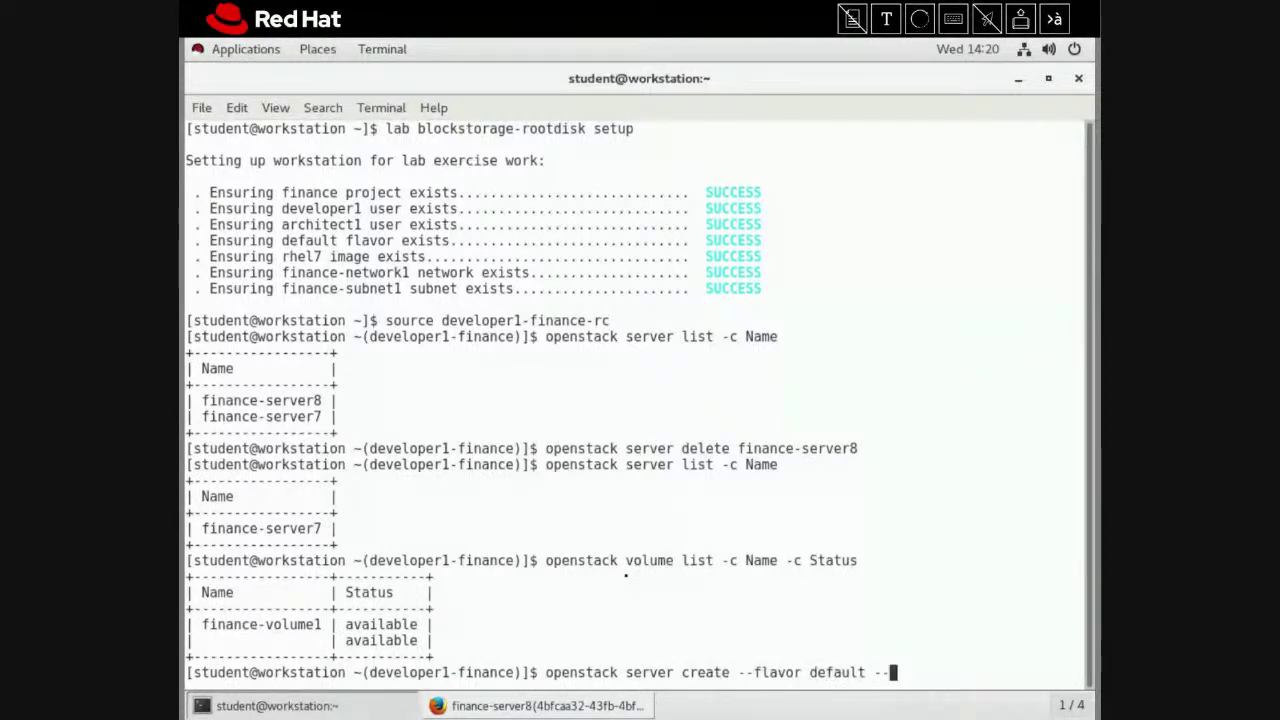
type("volu")
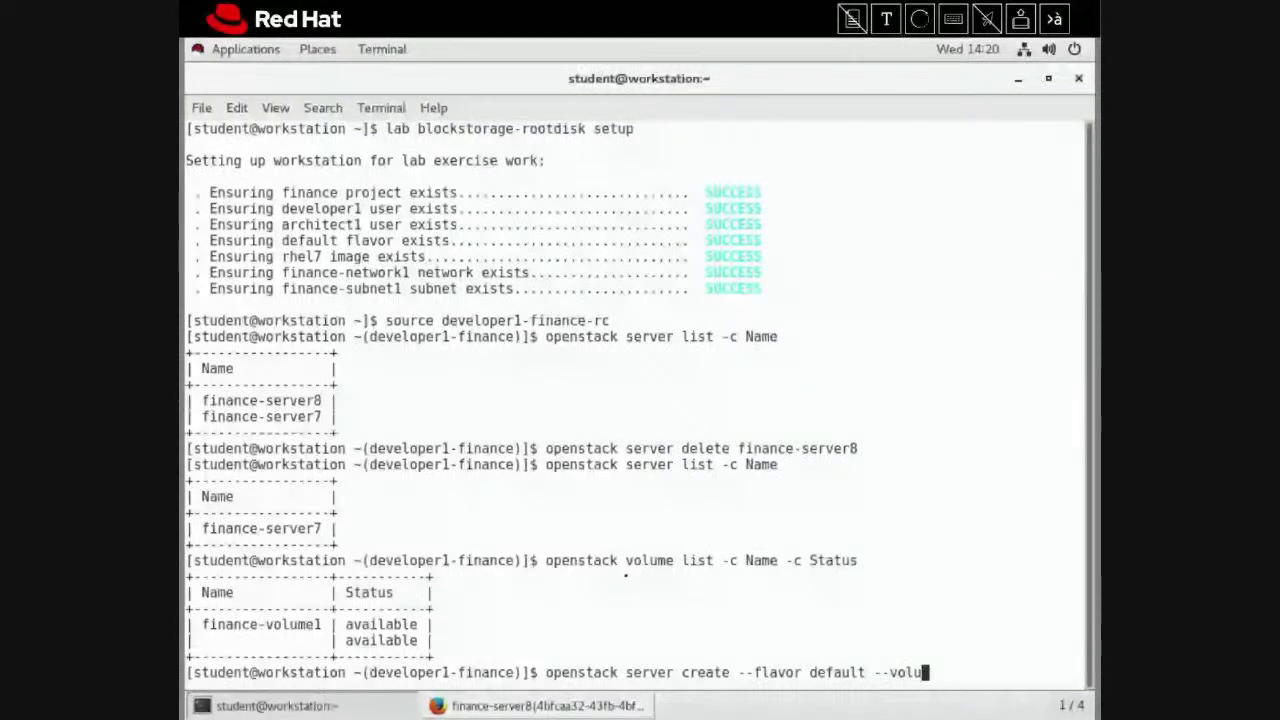
type("me financ")
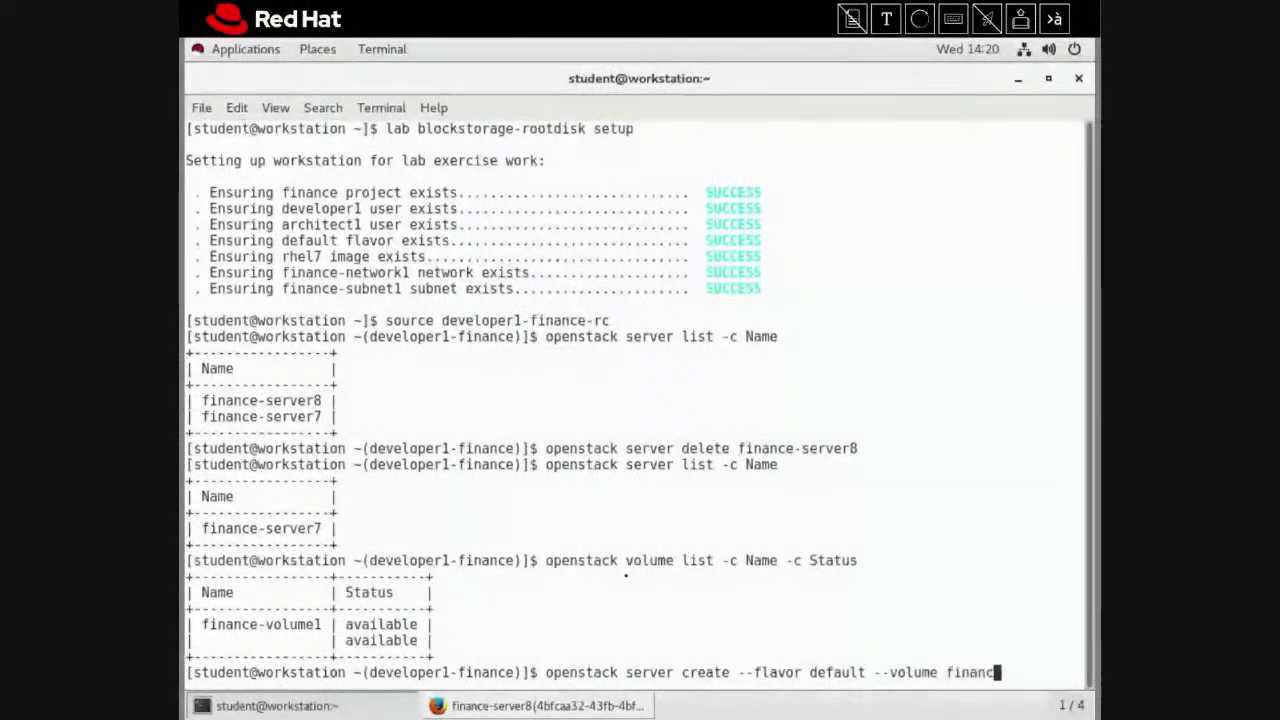
type("e-volume1")
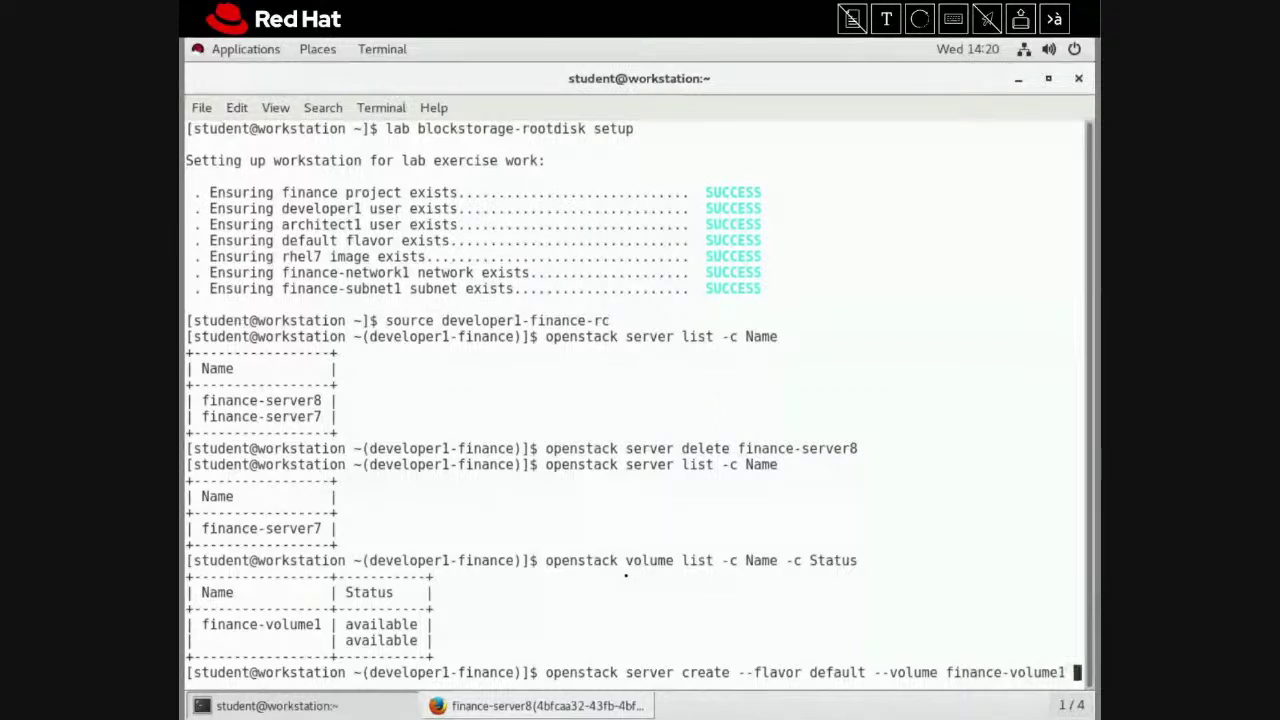
type(" \\")
Create finance-server9 from finance-volume1 with the default flavor on finance-network1
key("Return")
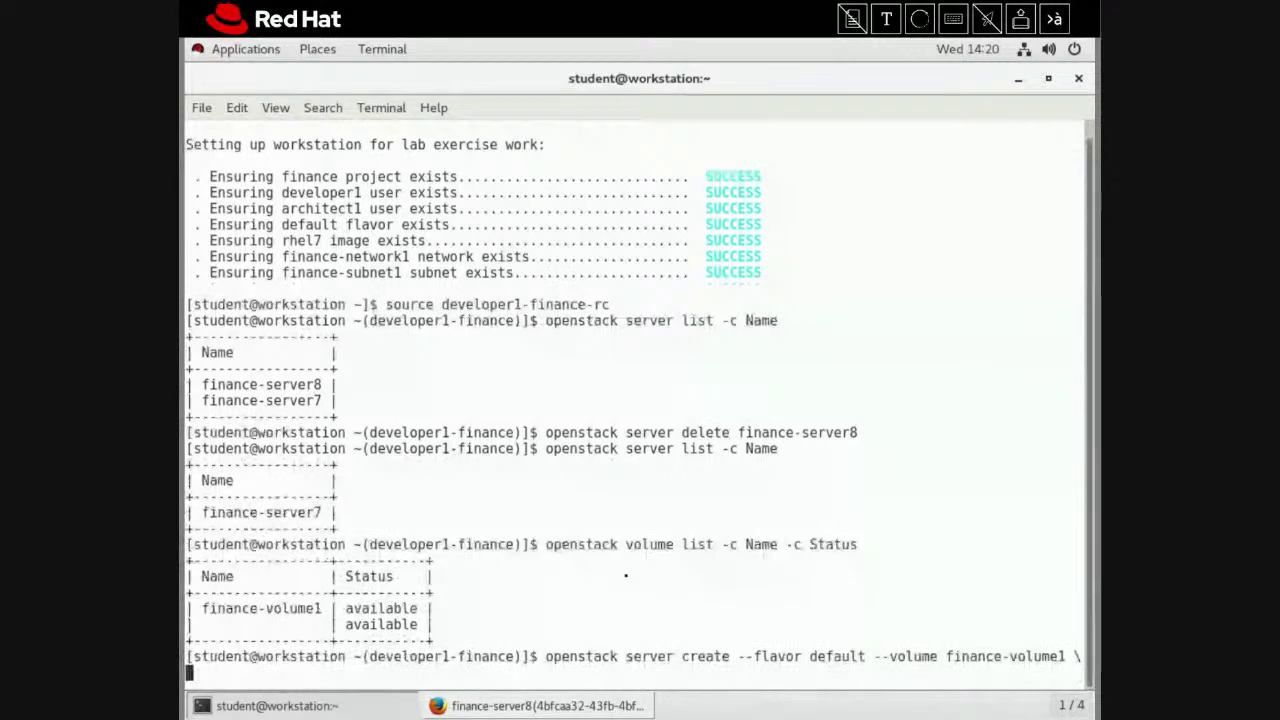
key("BackSpace")
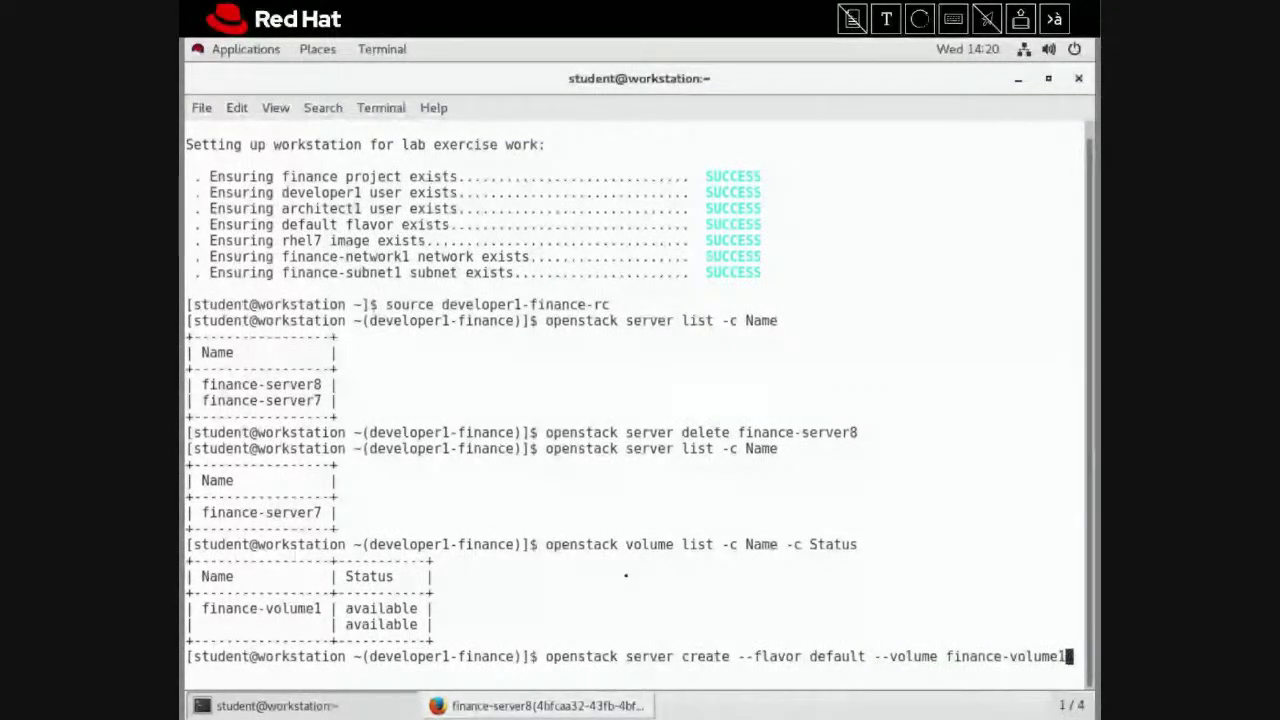
type("\\")
key("Return")
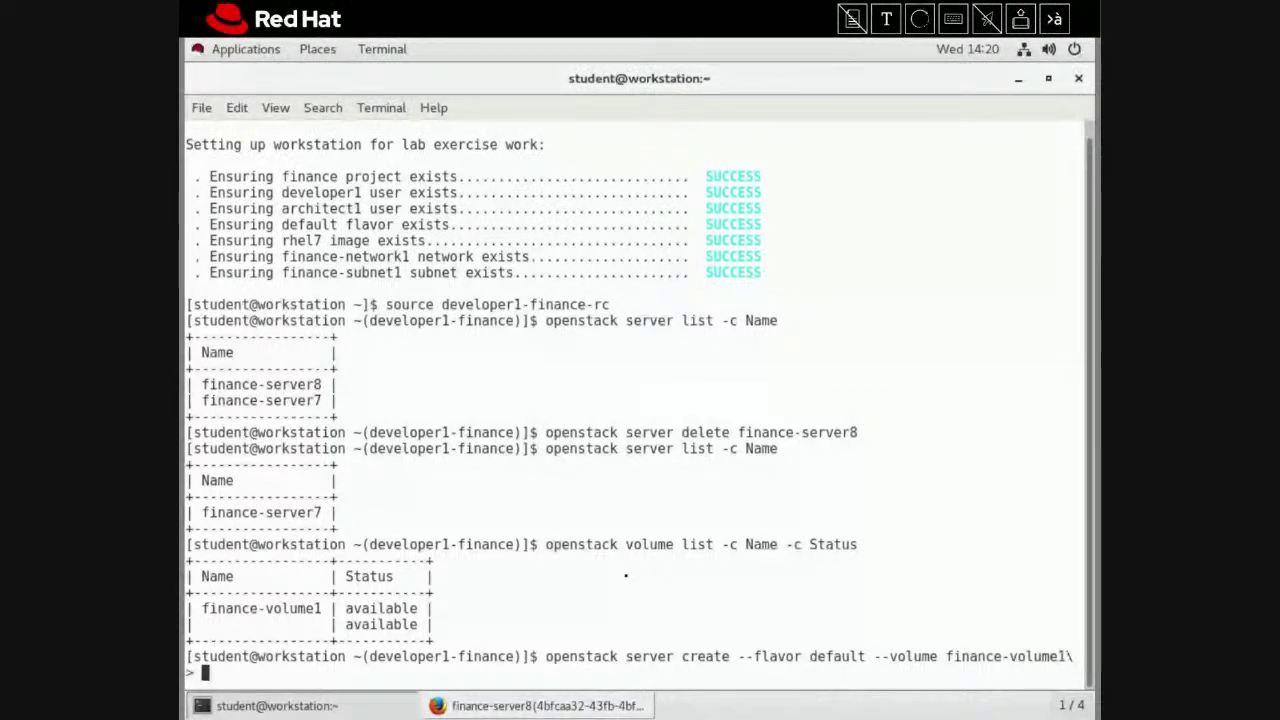
type("--n")
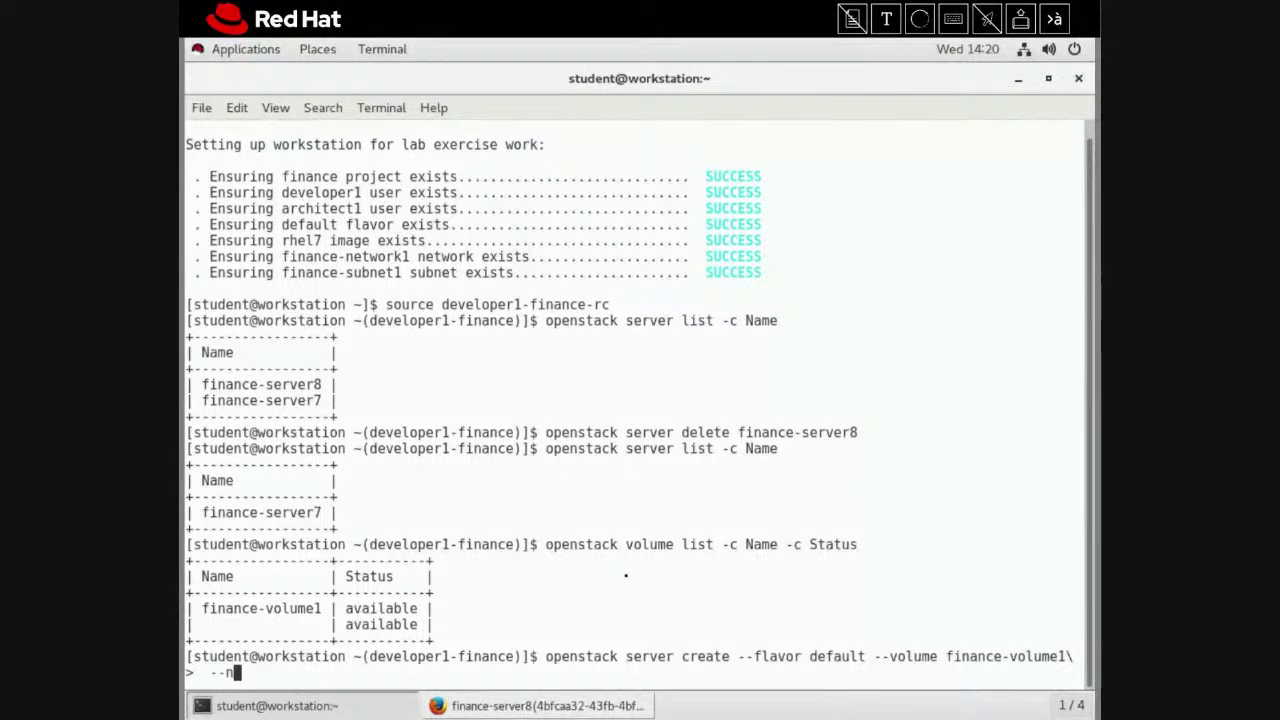
type("ic net-id")
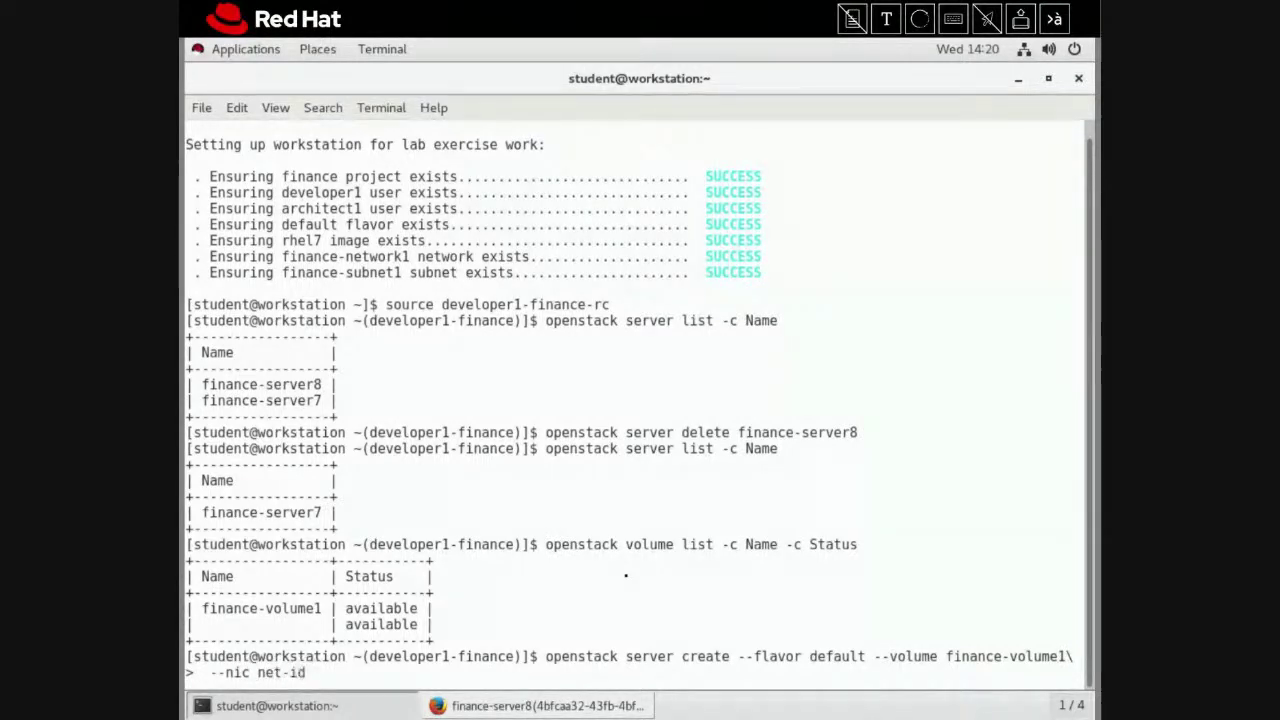
type("=financ")
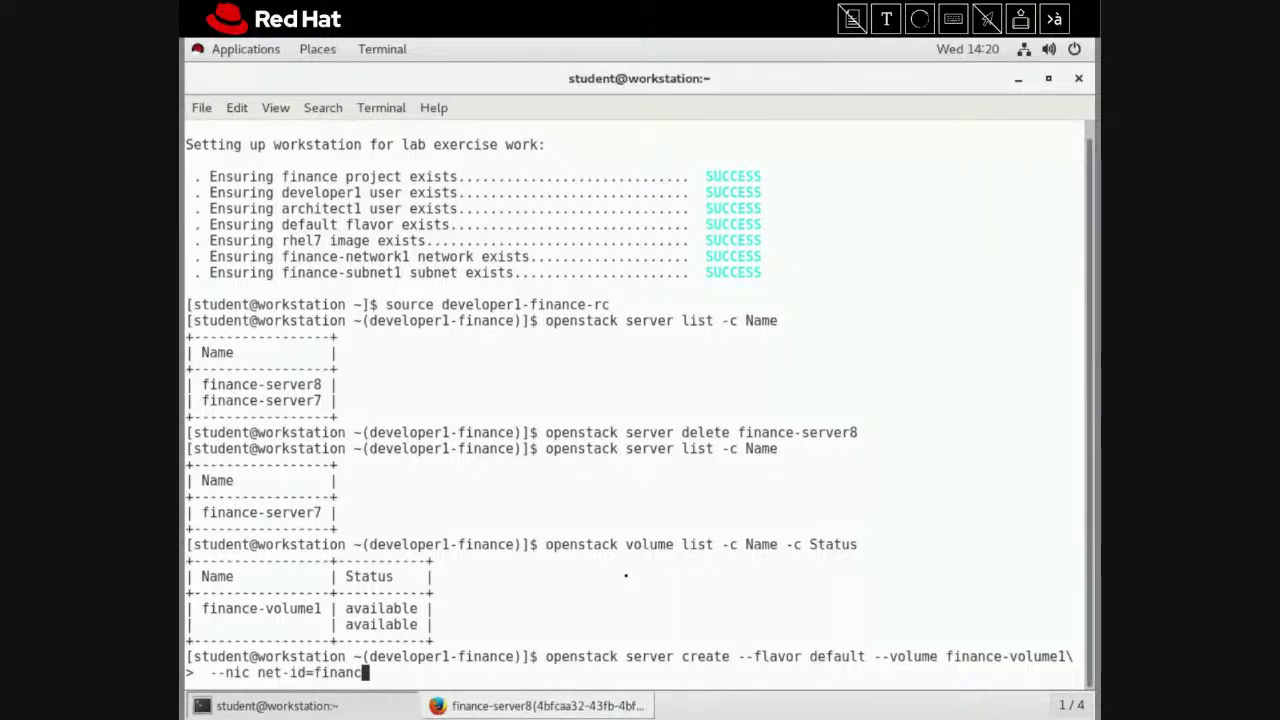
type("e-network")
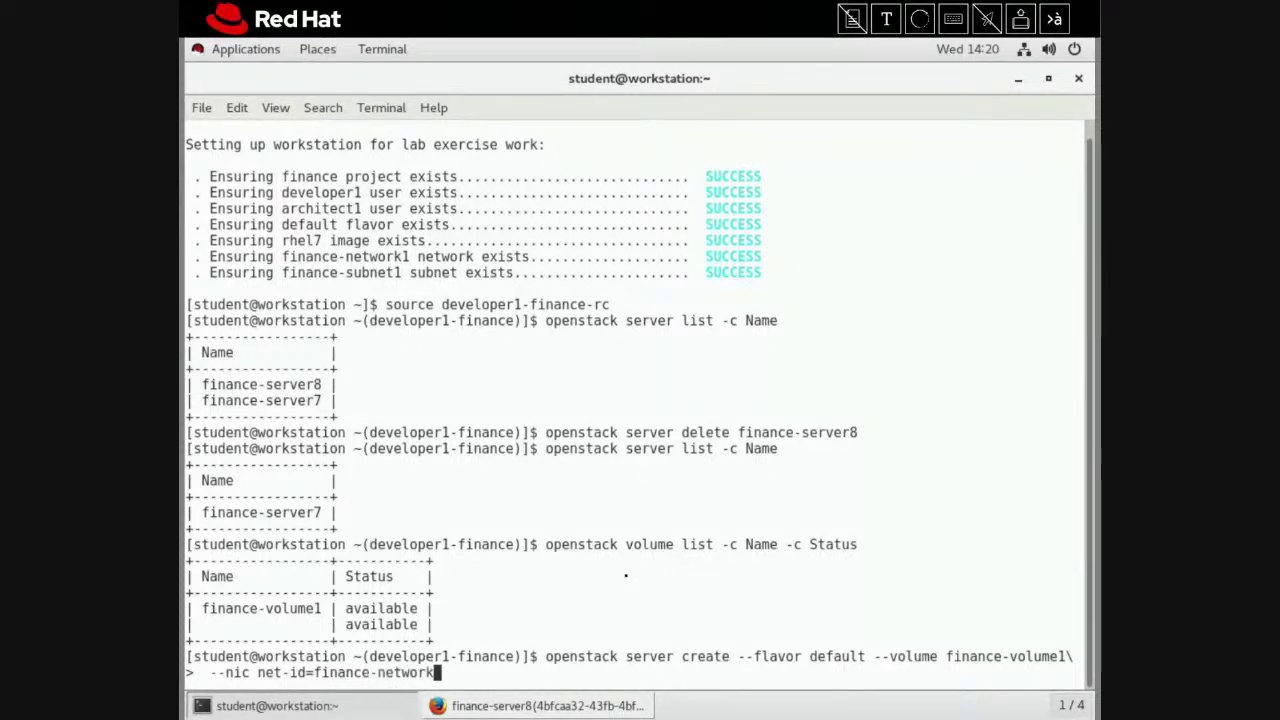
type("1")
type(" finance-")
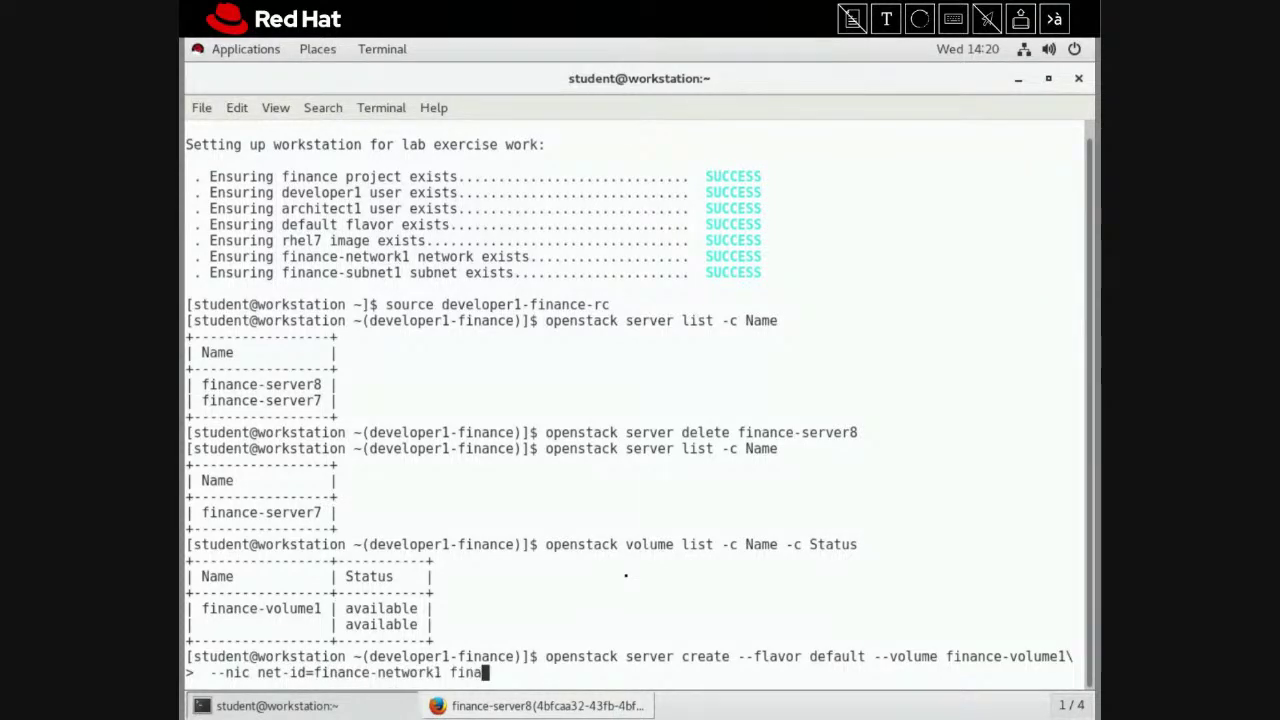
type("server9")
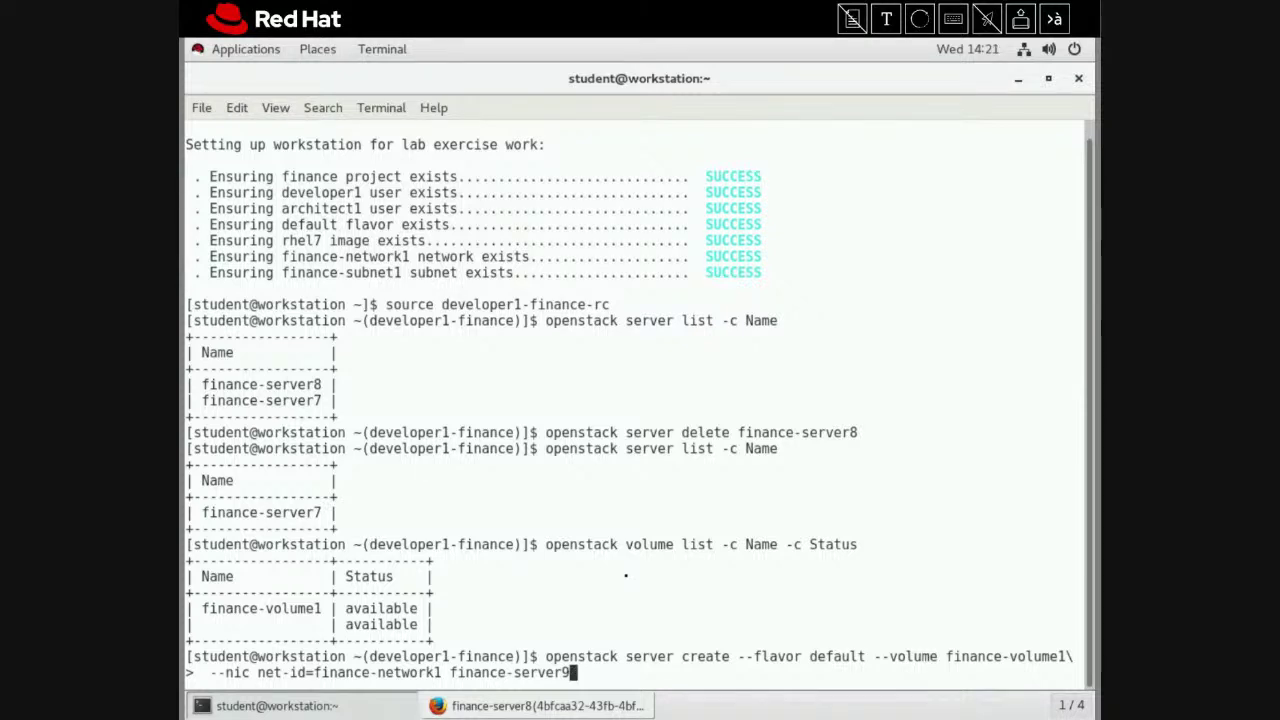
key("Return")
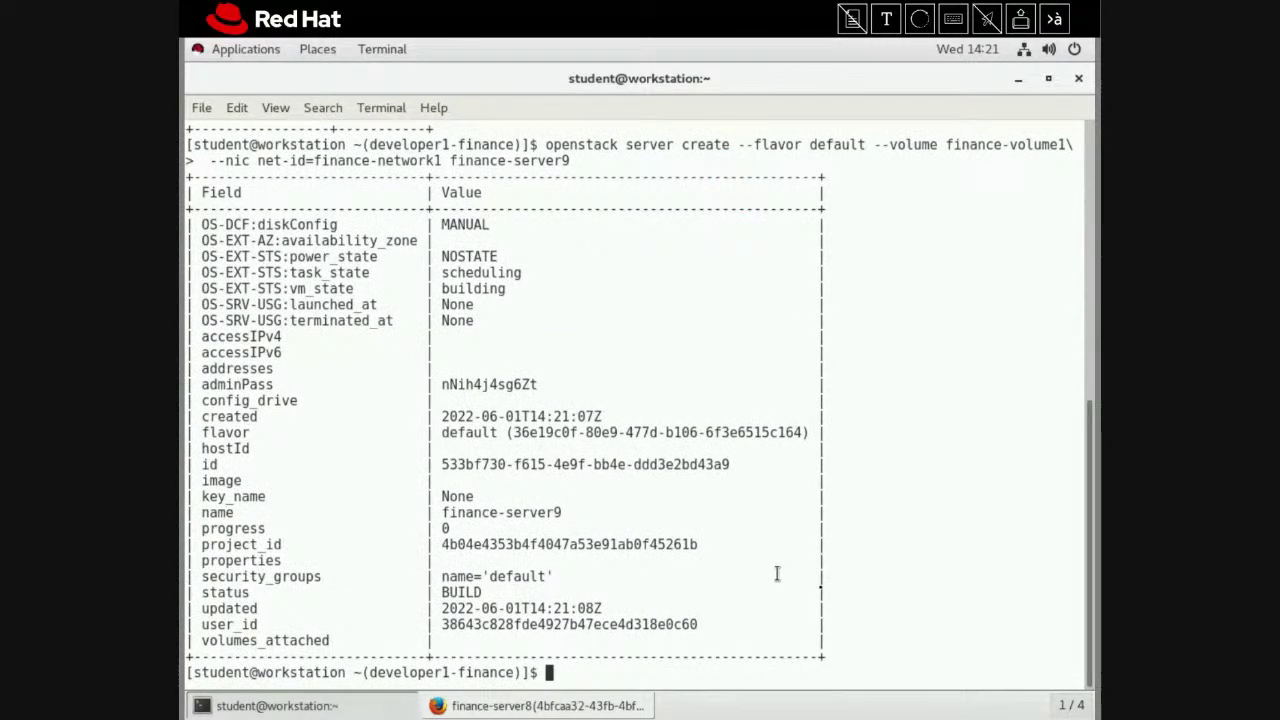
Close the Firefox window along with both finance-server8 console tabs
left_click(617, 706)
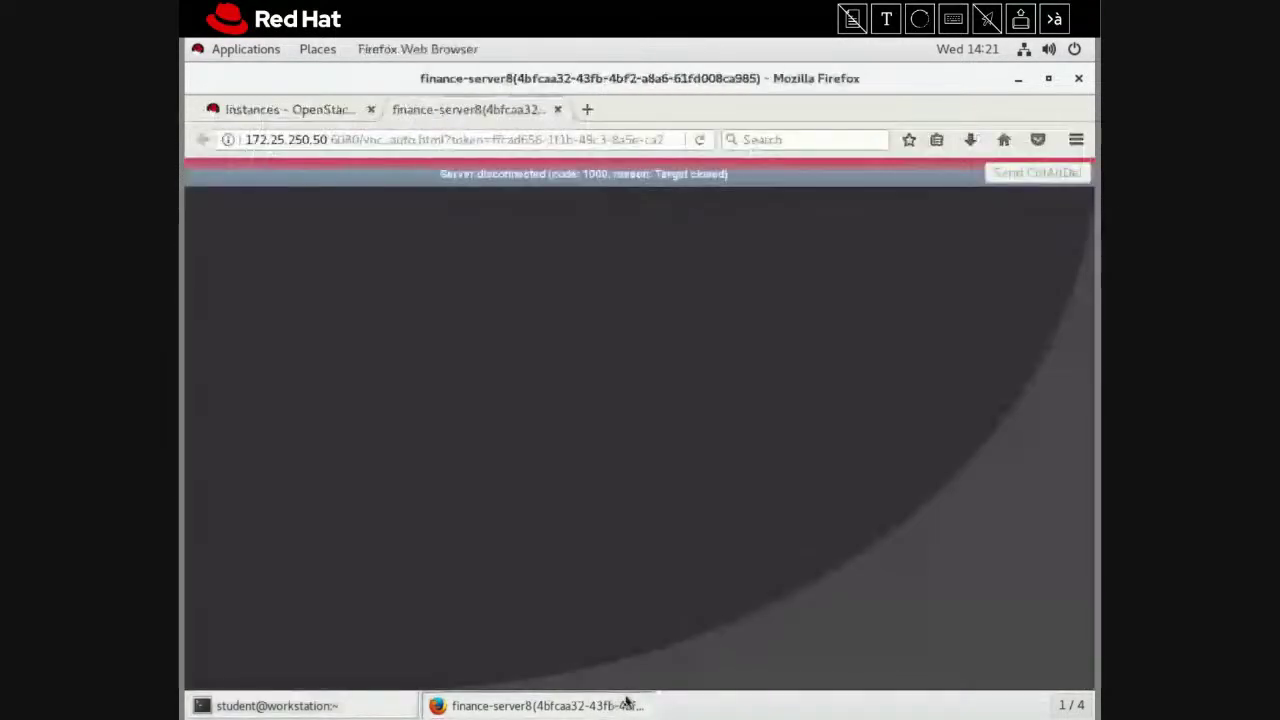
right_click(617, 706)
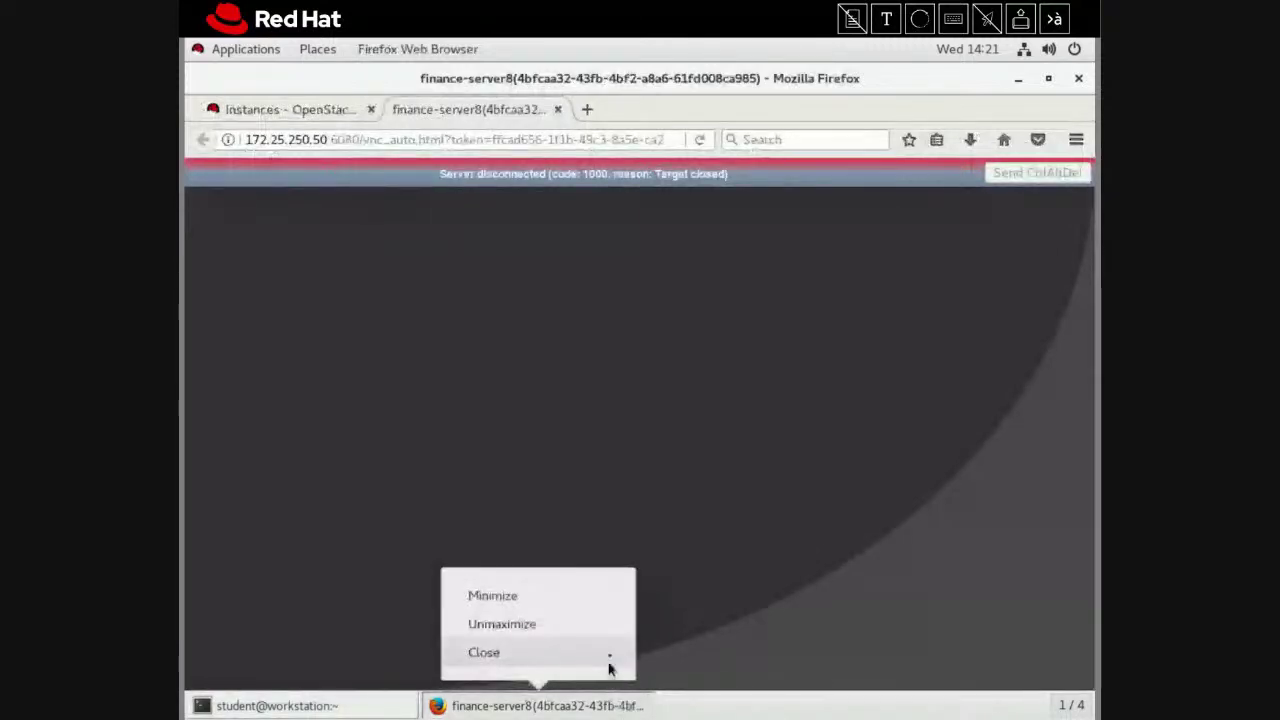
left_click(609, 660)
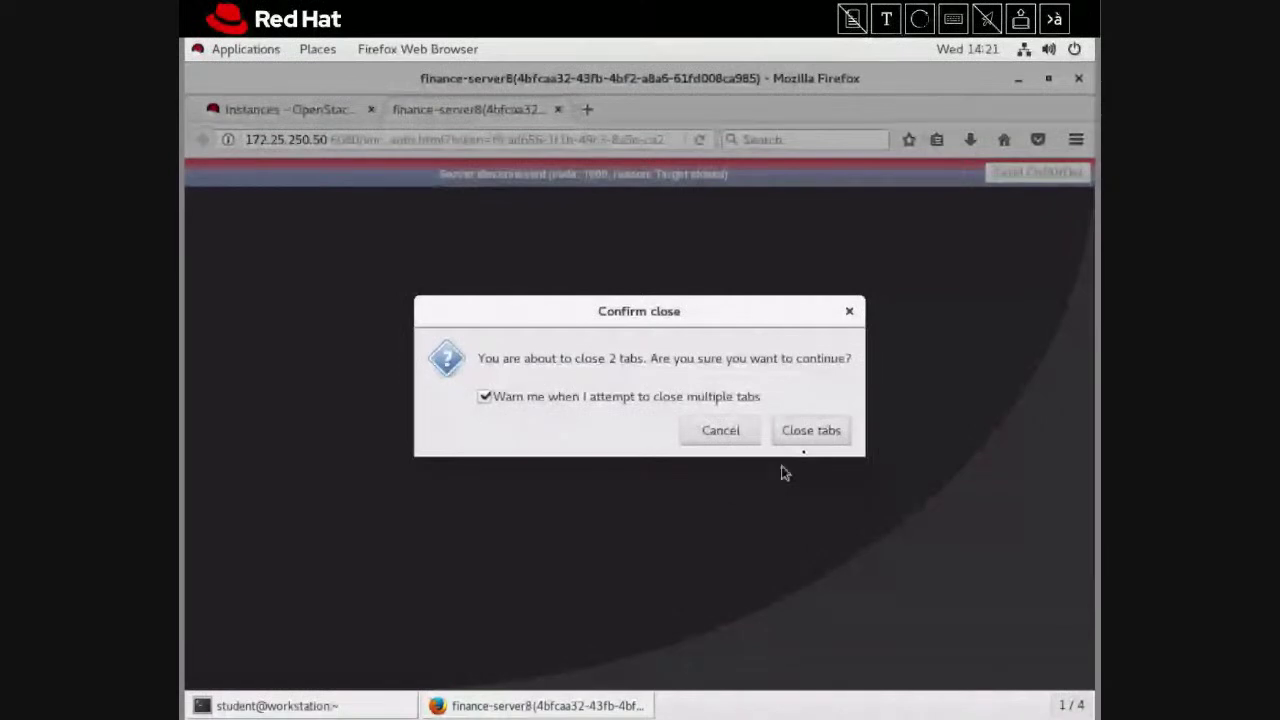
left_click(811, 431)
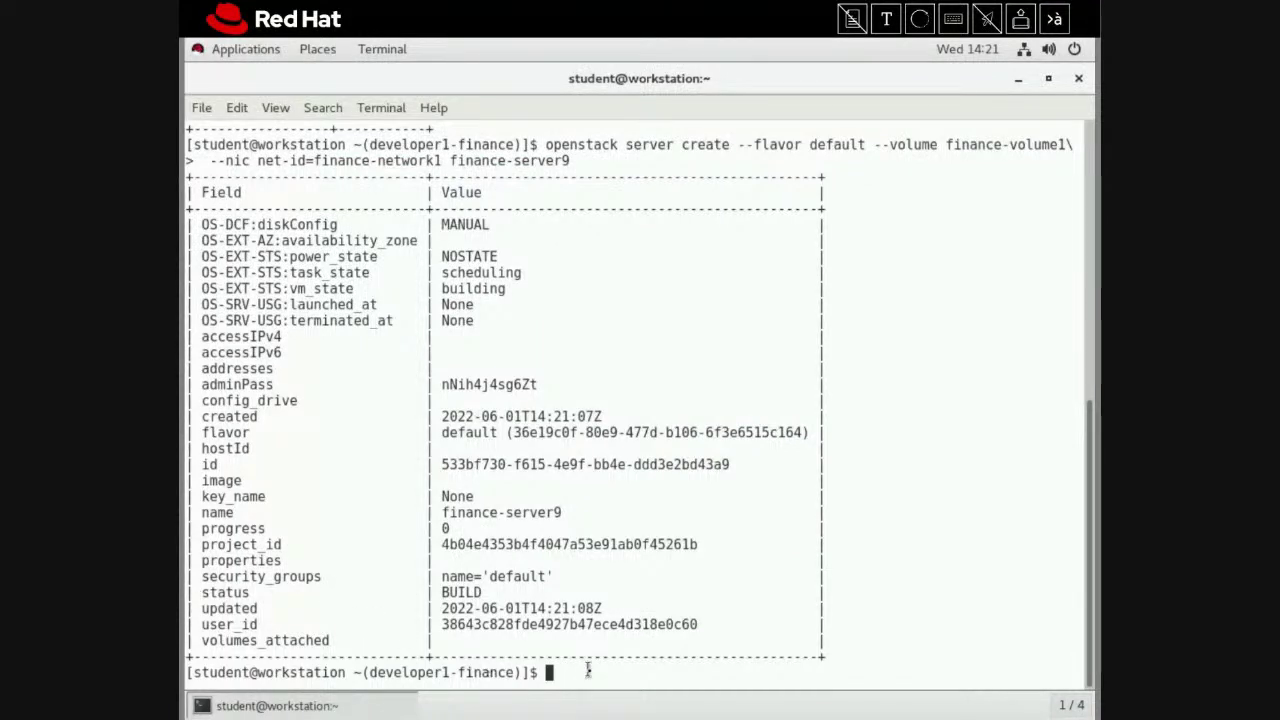
Run openstack server list -c Name -c Status to see finance-server9 and finance-server7 both ACTIVE
type("openstack ser")
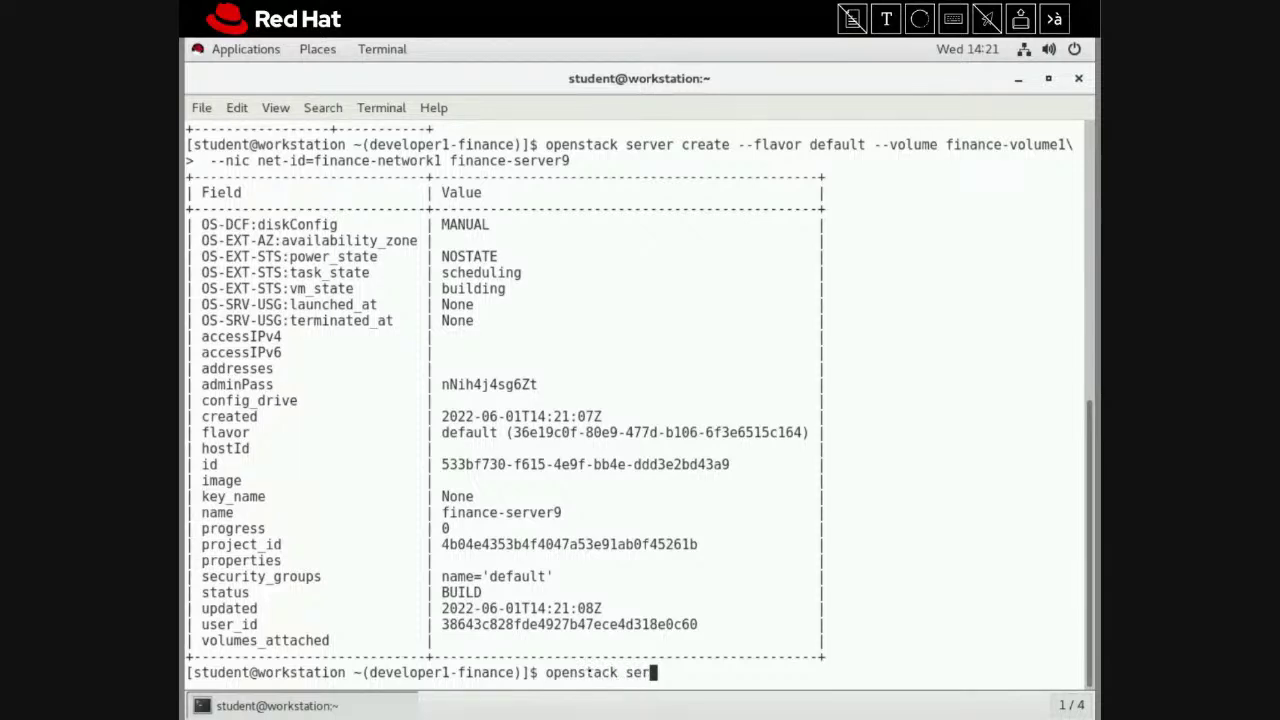
type("ver list ")
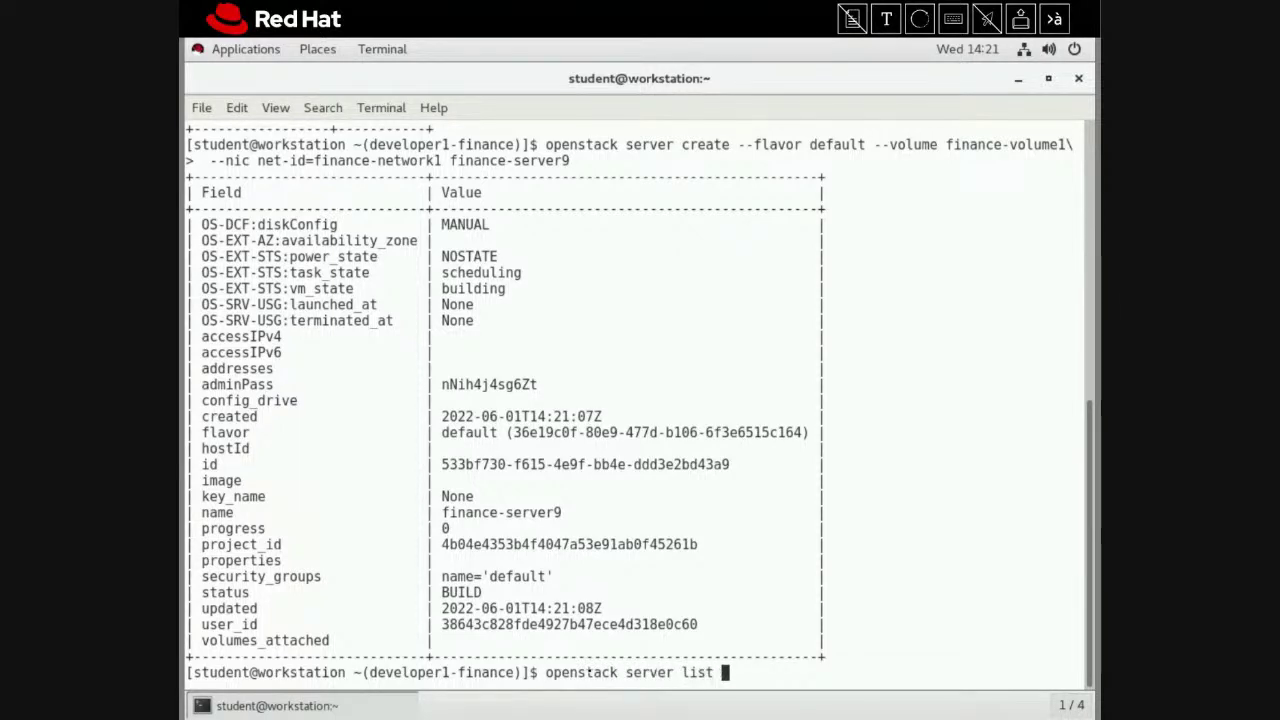
type("-c Name -c Status")
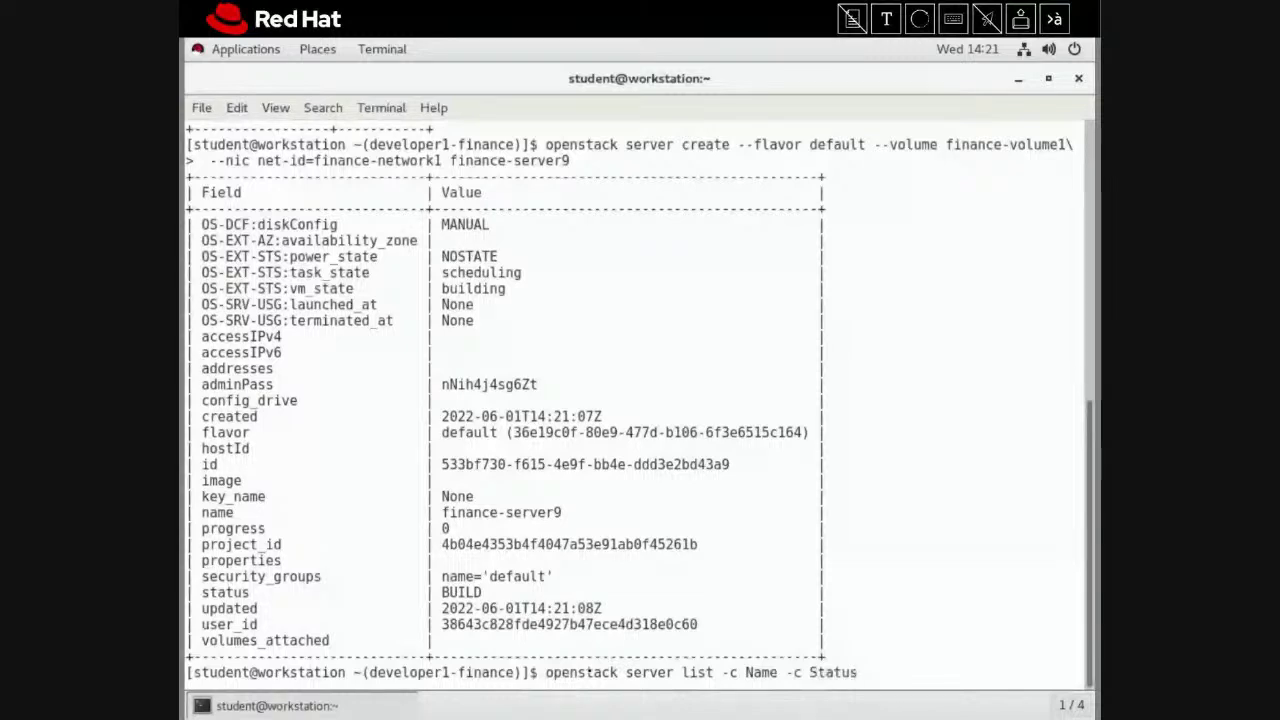
key("Return")
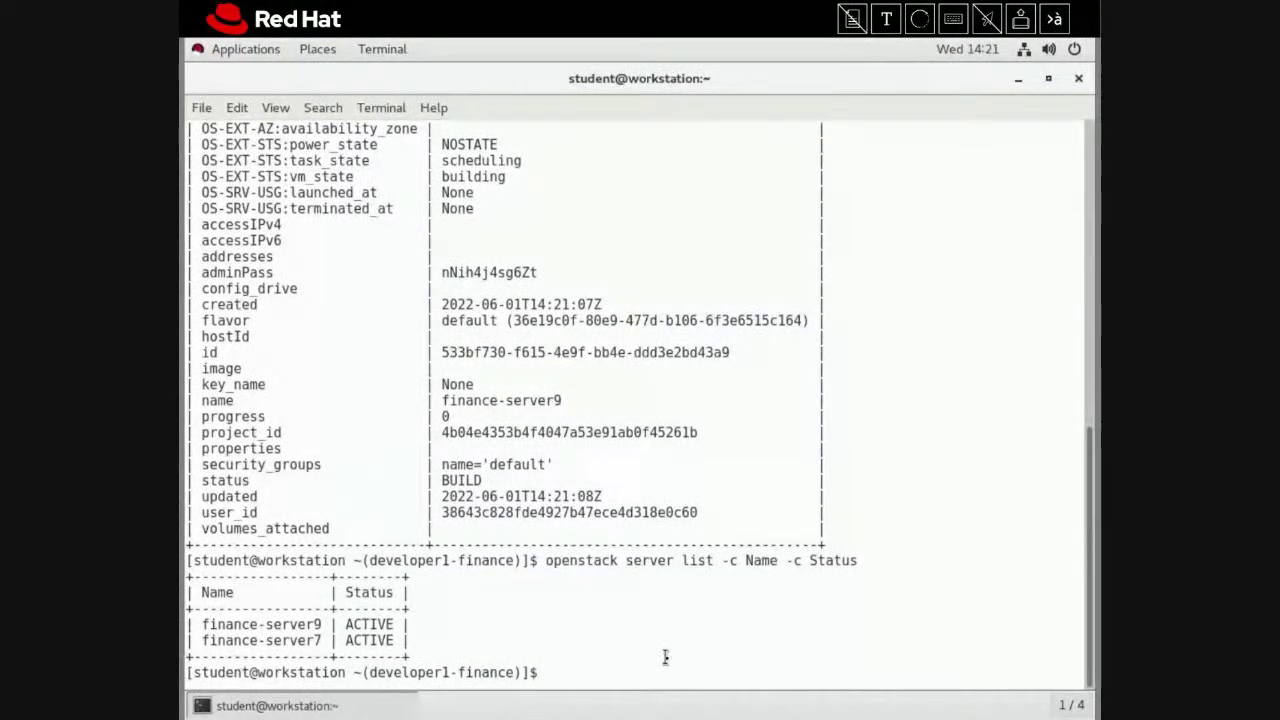
Run openstack console url show finance-server9 and open the returned noVNC link in the browser
type("o")
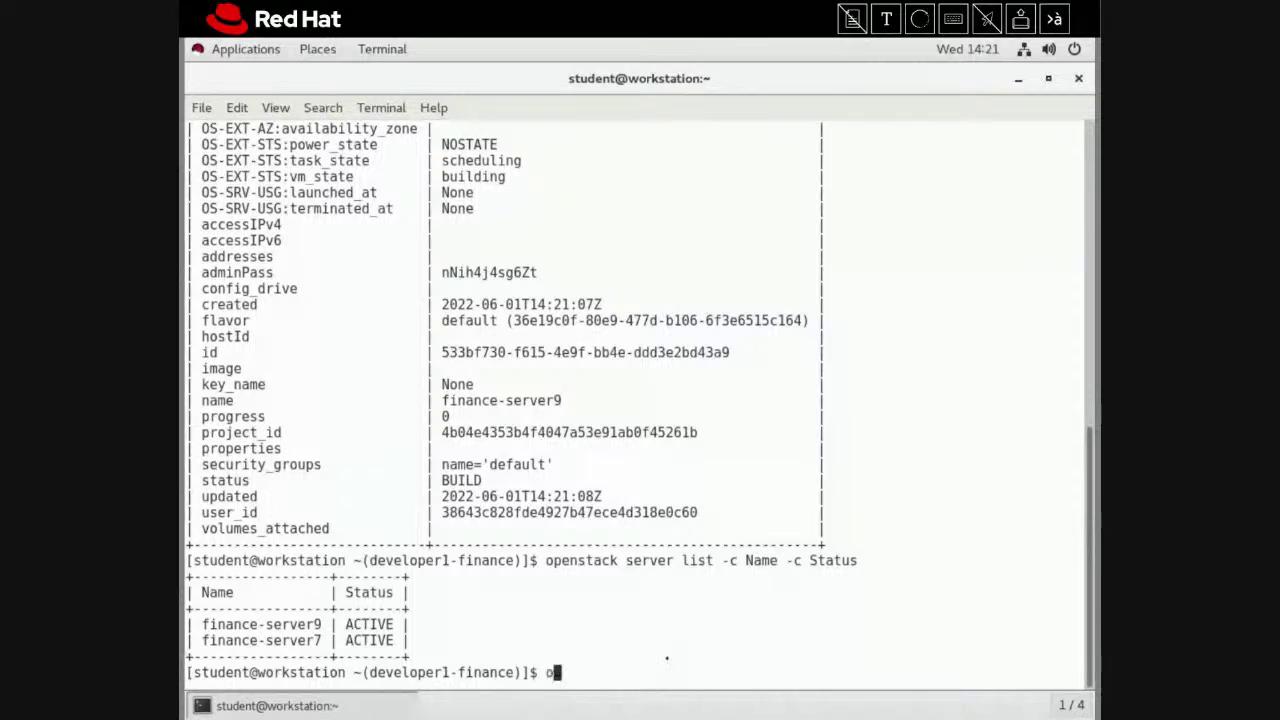
type("penstack cons")
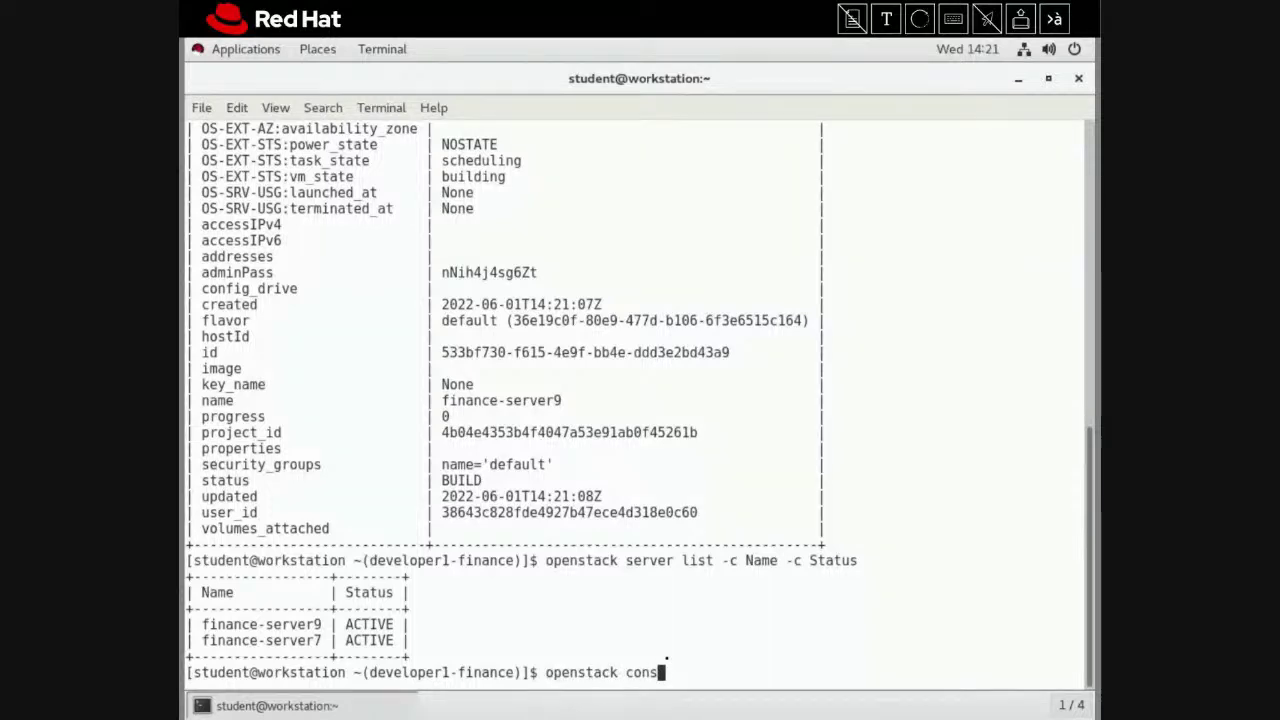
type("ole urls sho")
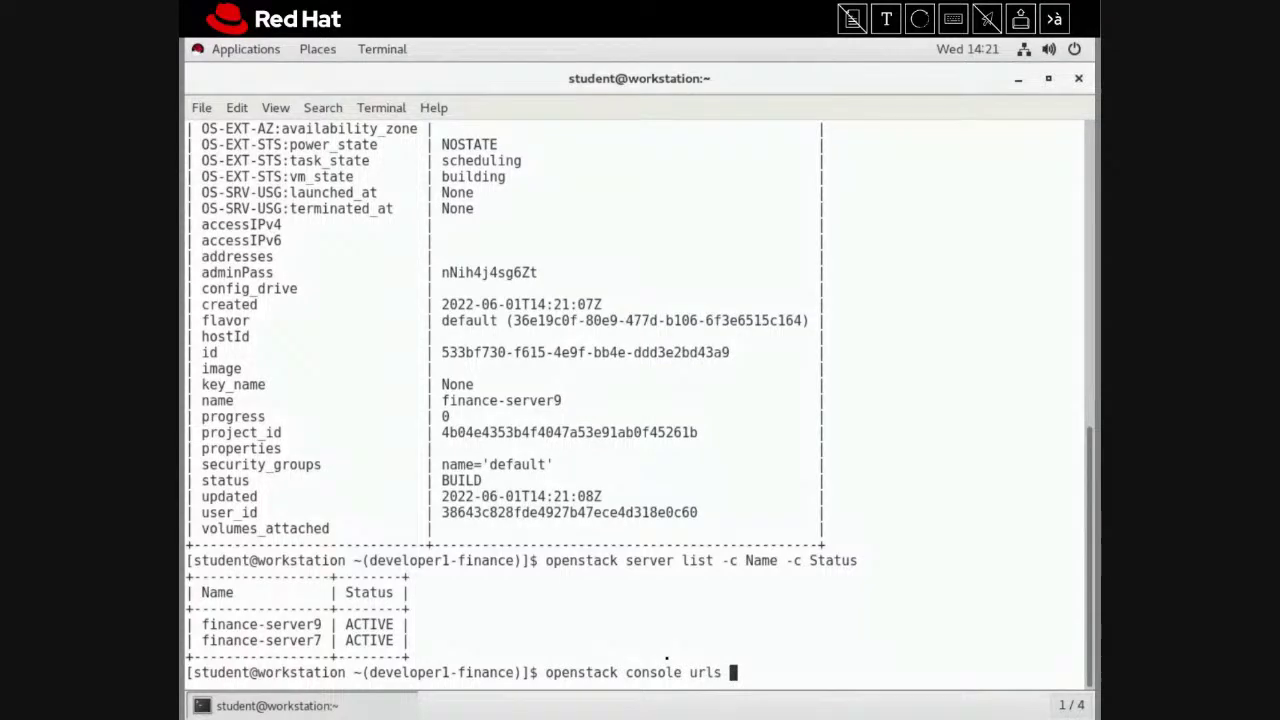
key("BackSpace")
key("BackSpace")
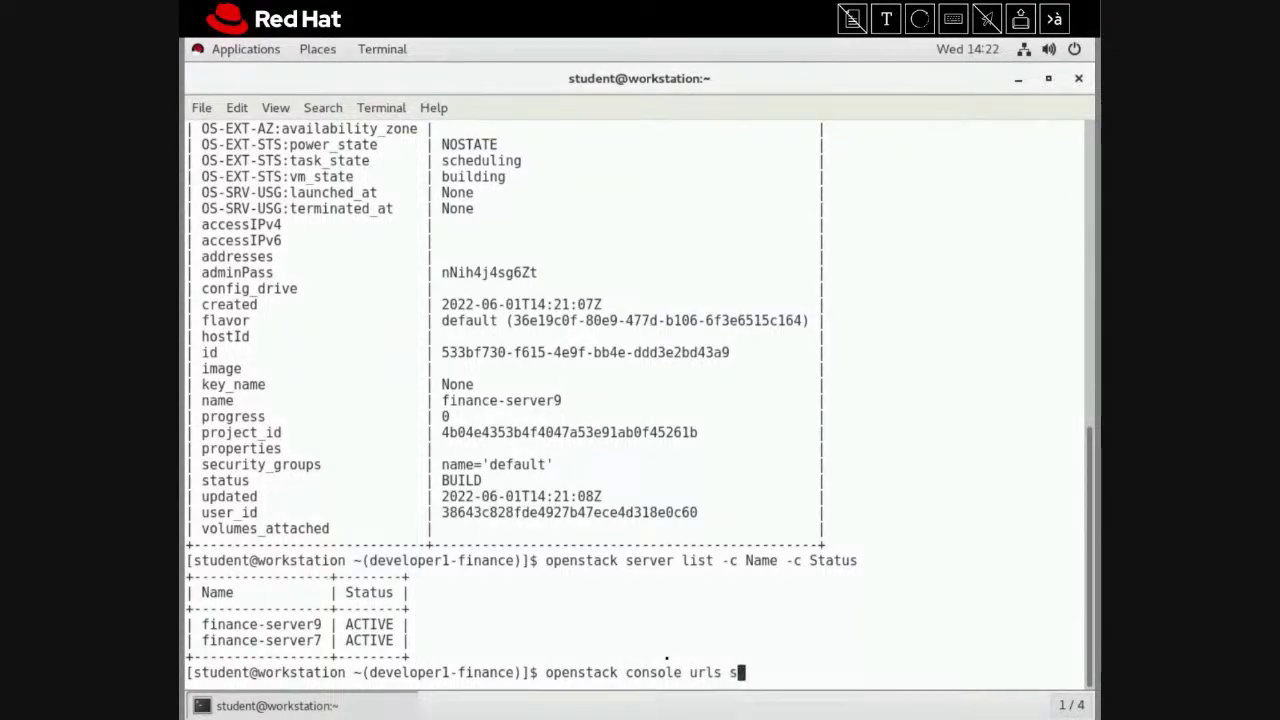
key("BackSpace")
key("BackSpace")
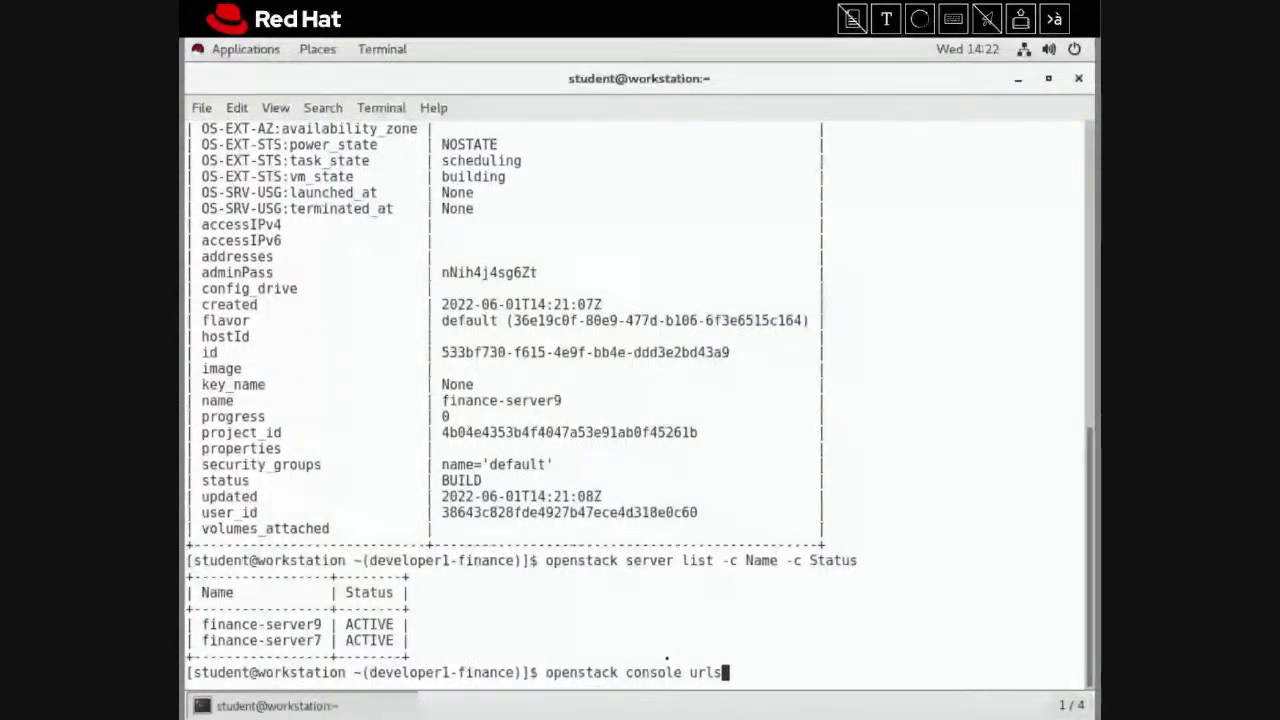
key("BackSpace")
type("show ")
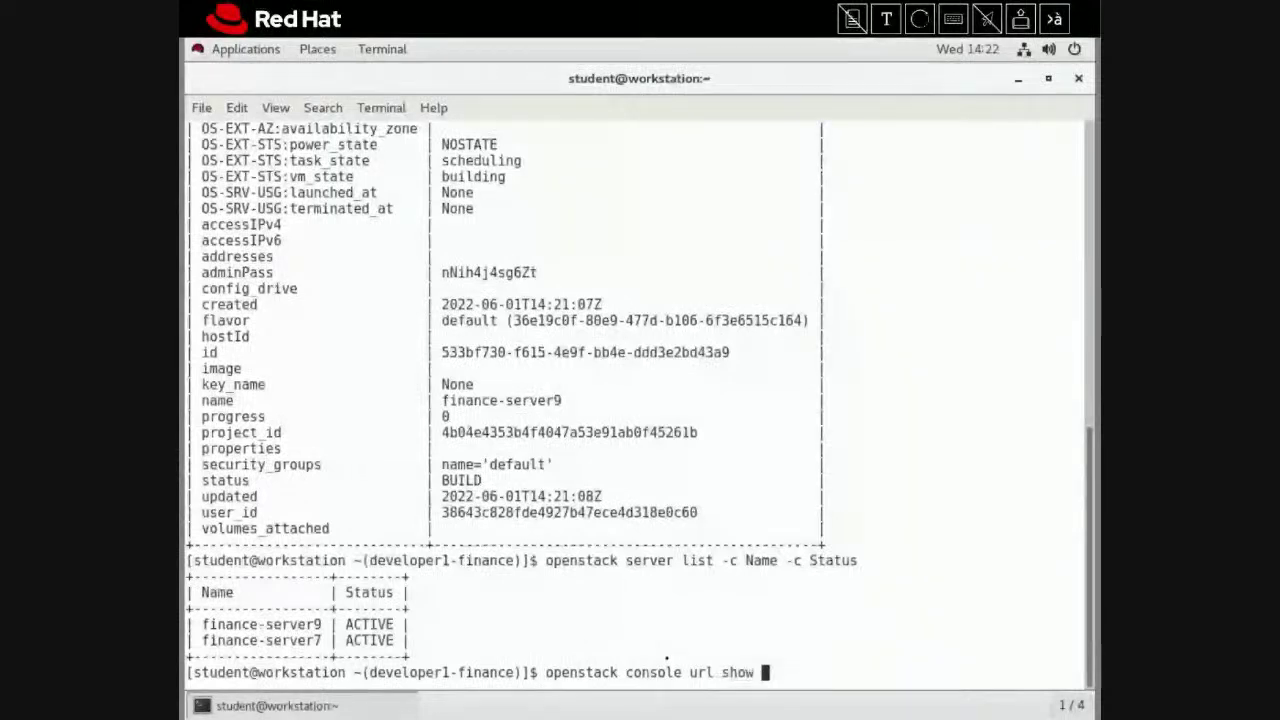
type("financ")
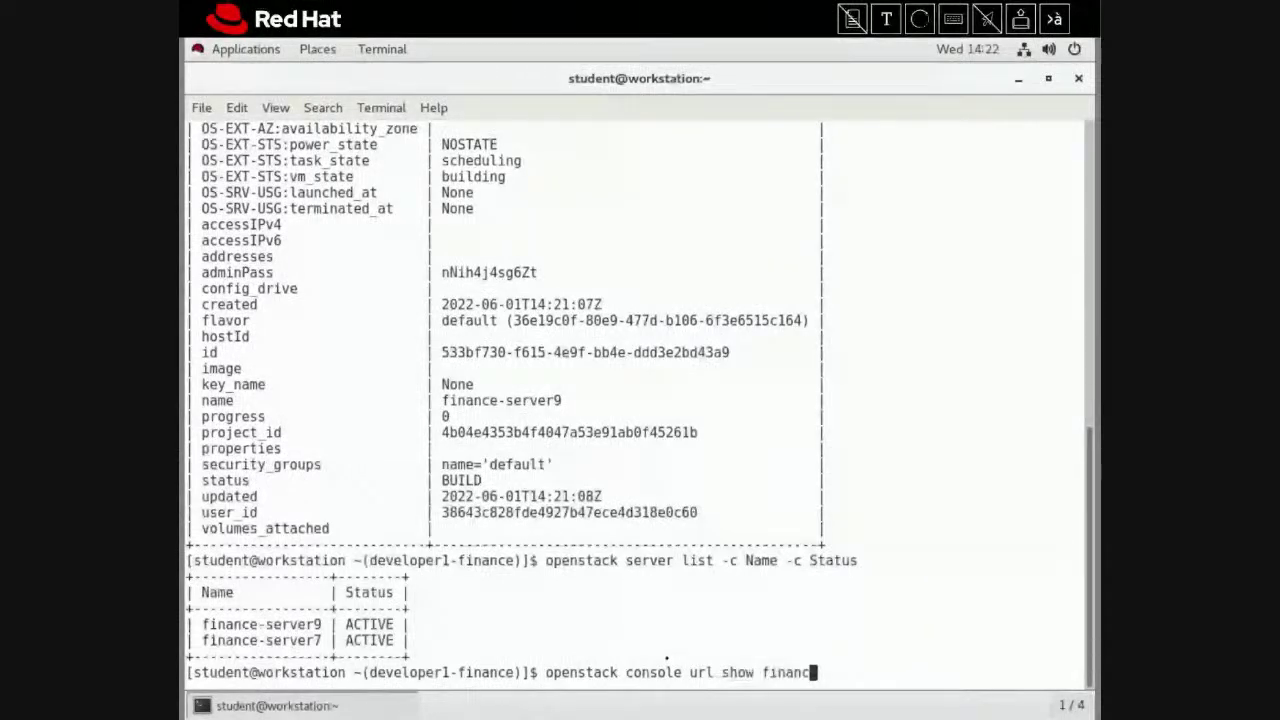
type("e-server 9")
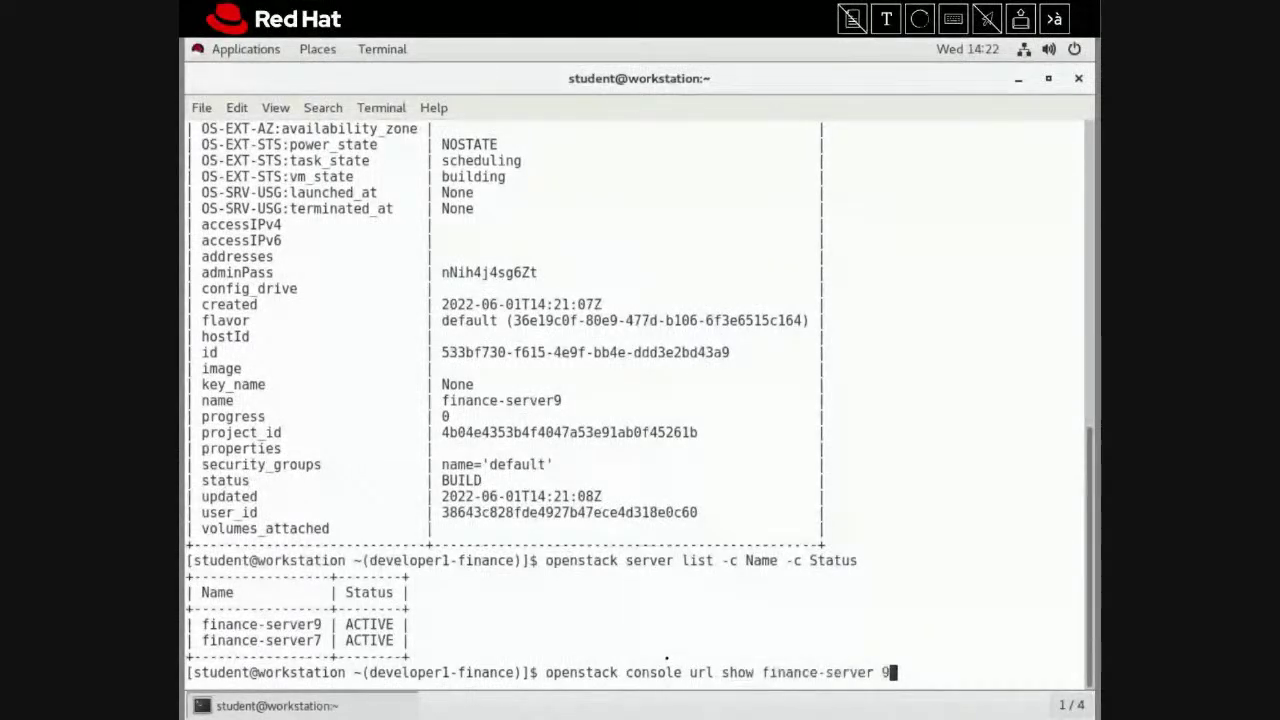
key("BackSpace")
key("BackSpace")
type("9")
key("BackSpace")
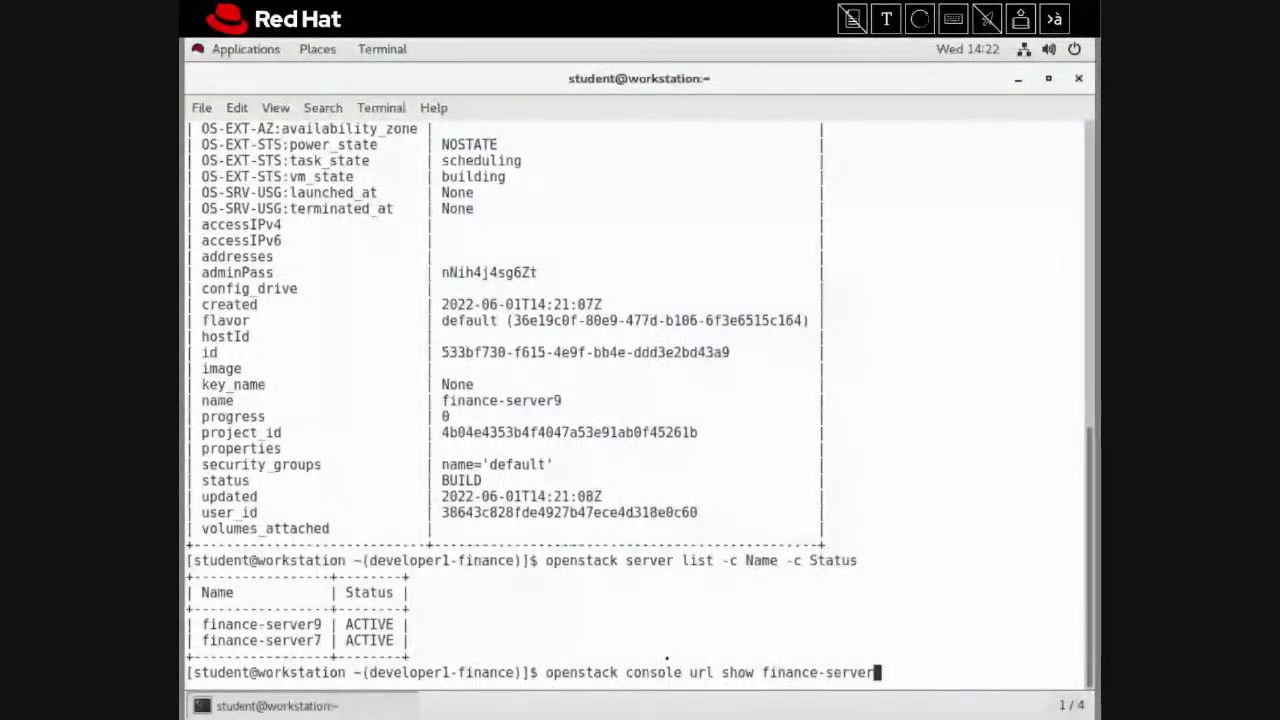
type("9")
key("Return")
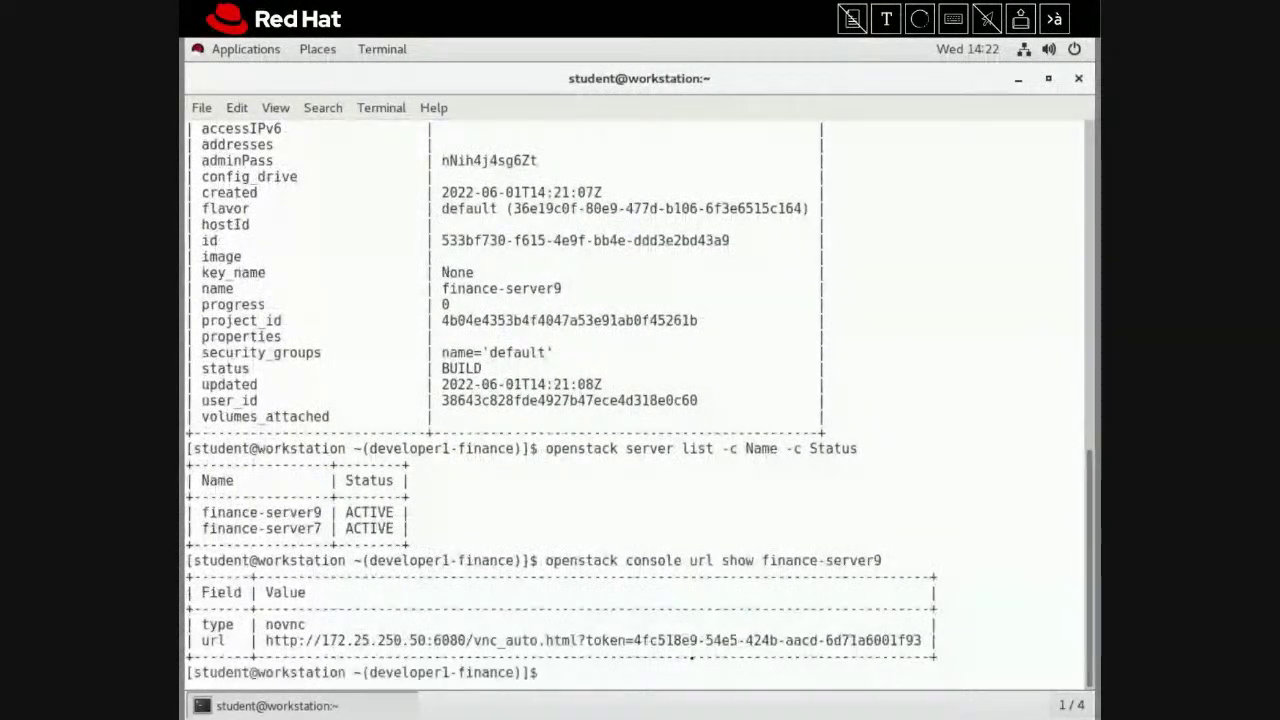
right_click(678, 648)
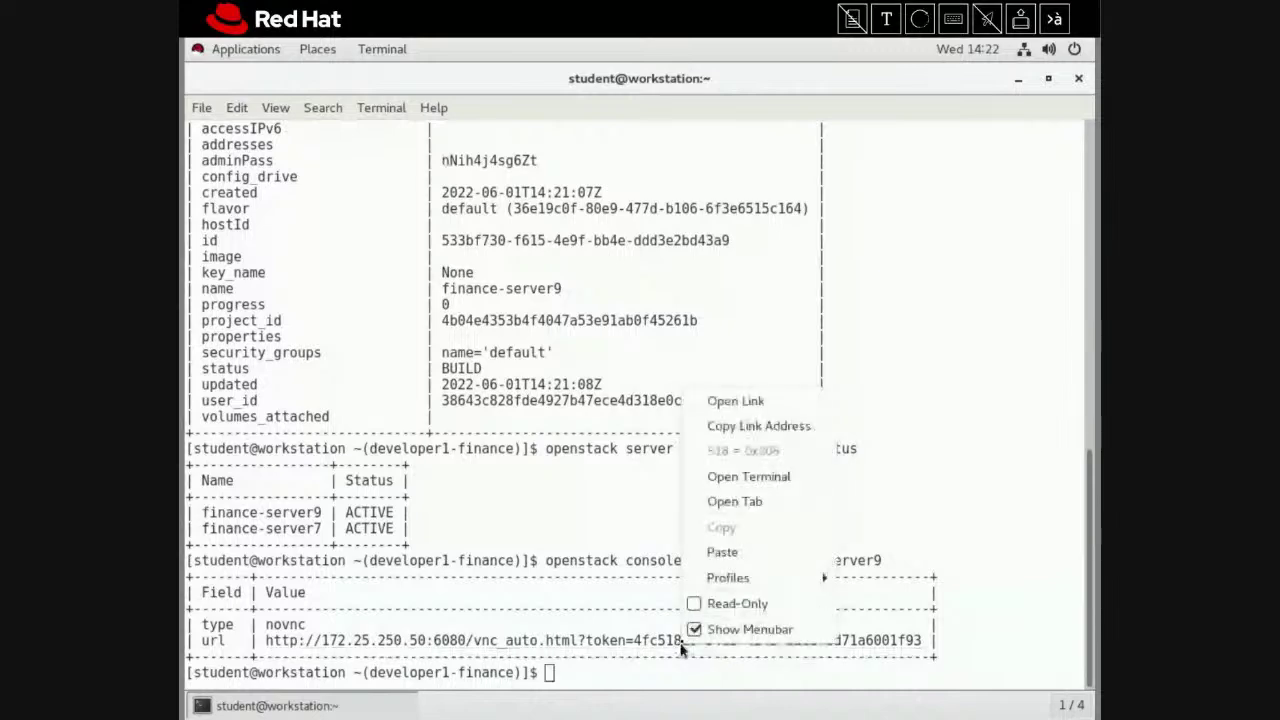
left_click(752, 404)
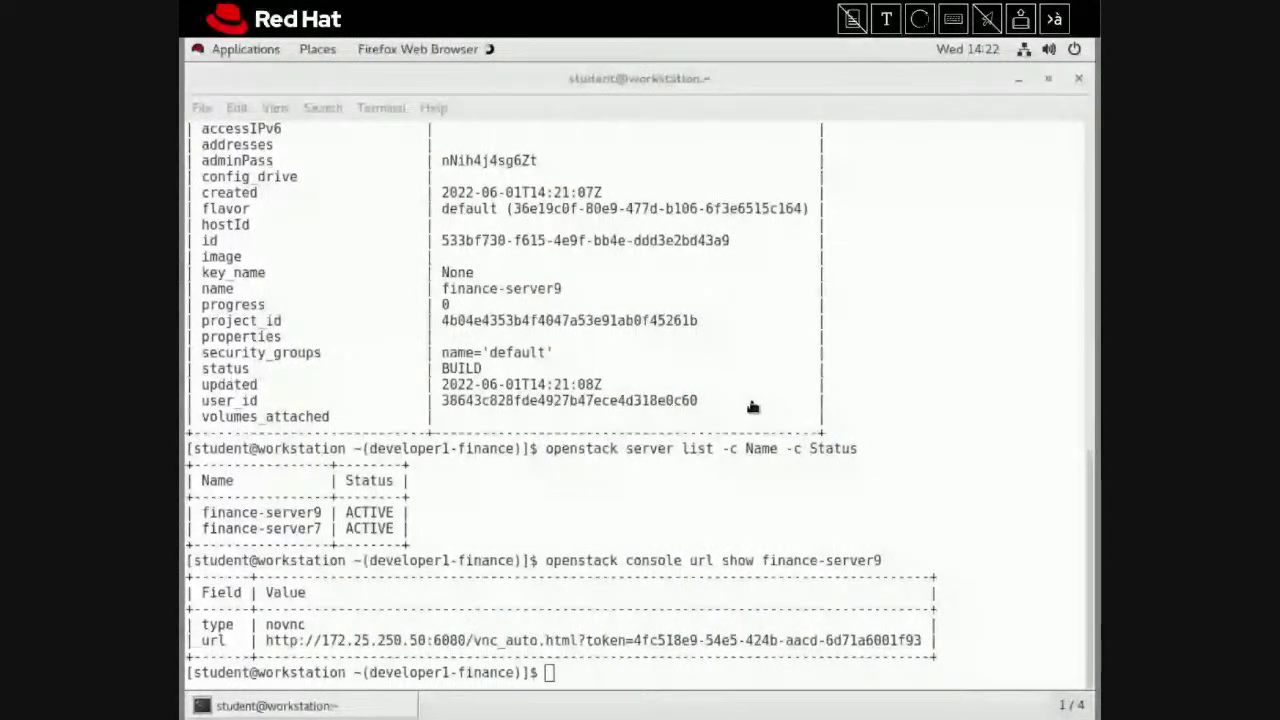
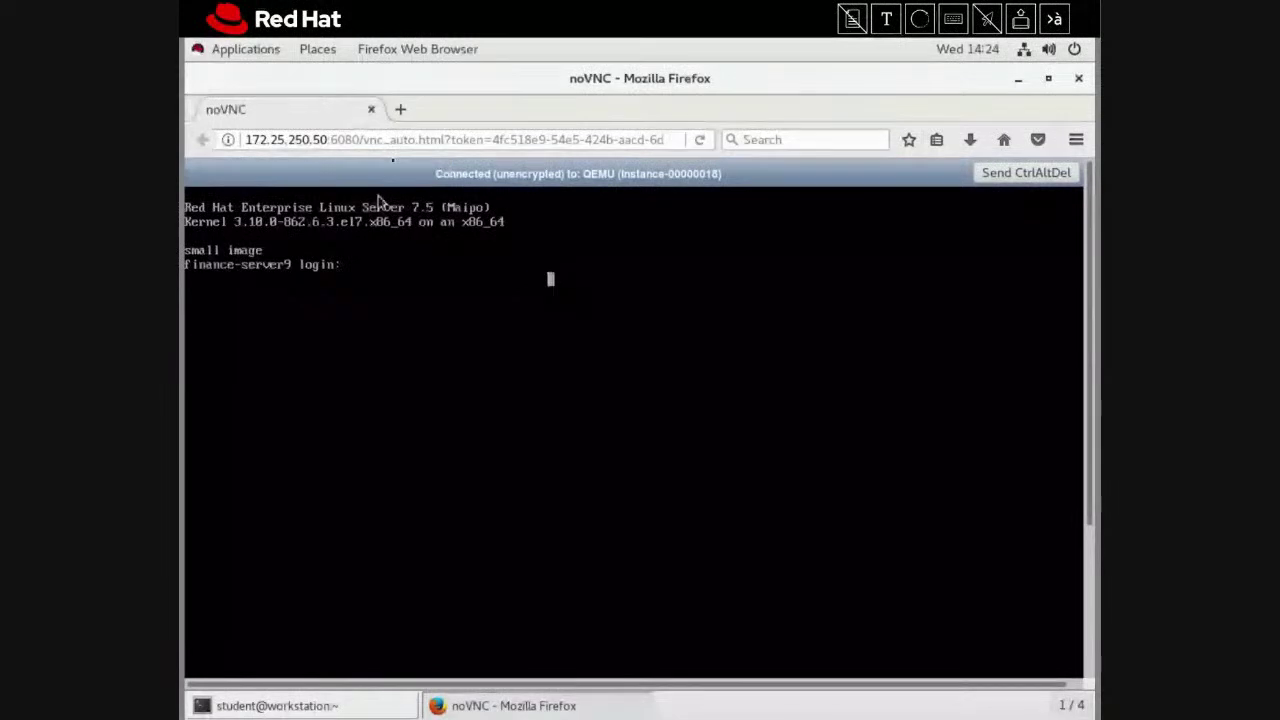
Load the dashboard in a new Firefox tab and go to the Compute Instances list
left_click(400, 109)
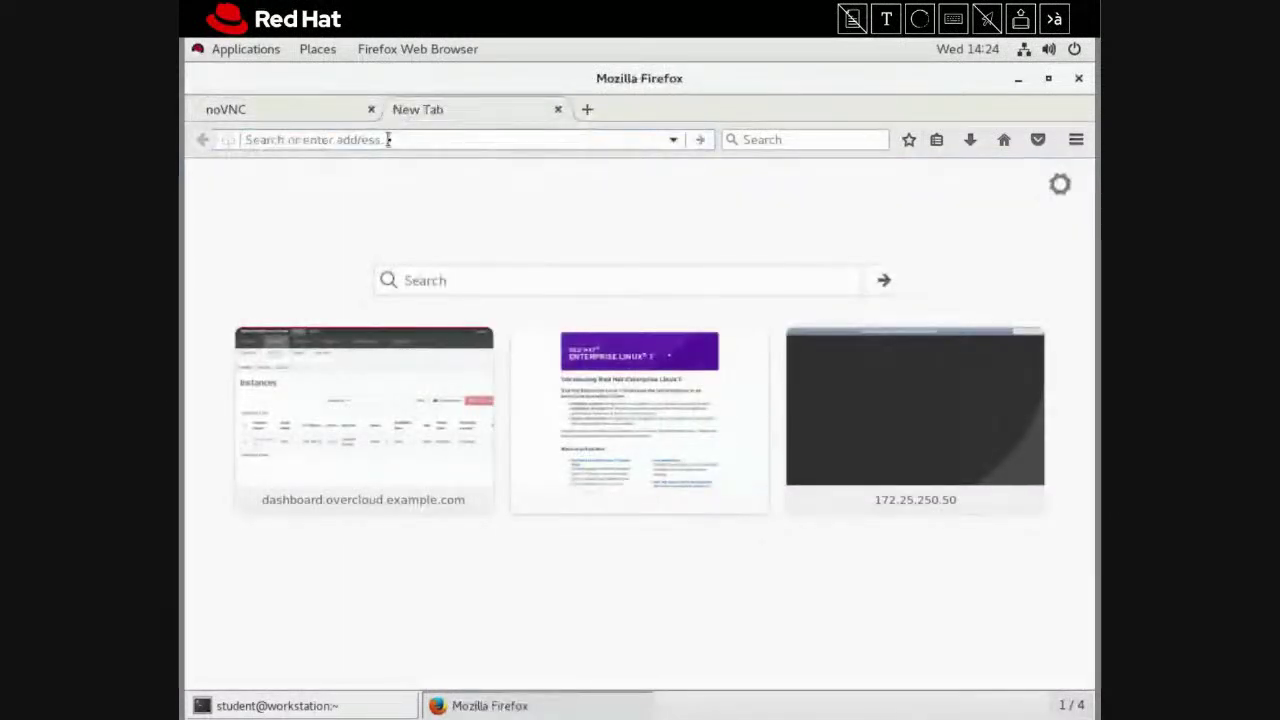
type("dashboard.overcloud.example.com/")
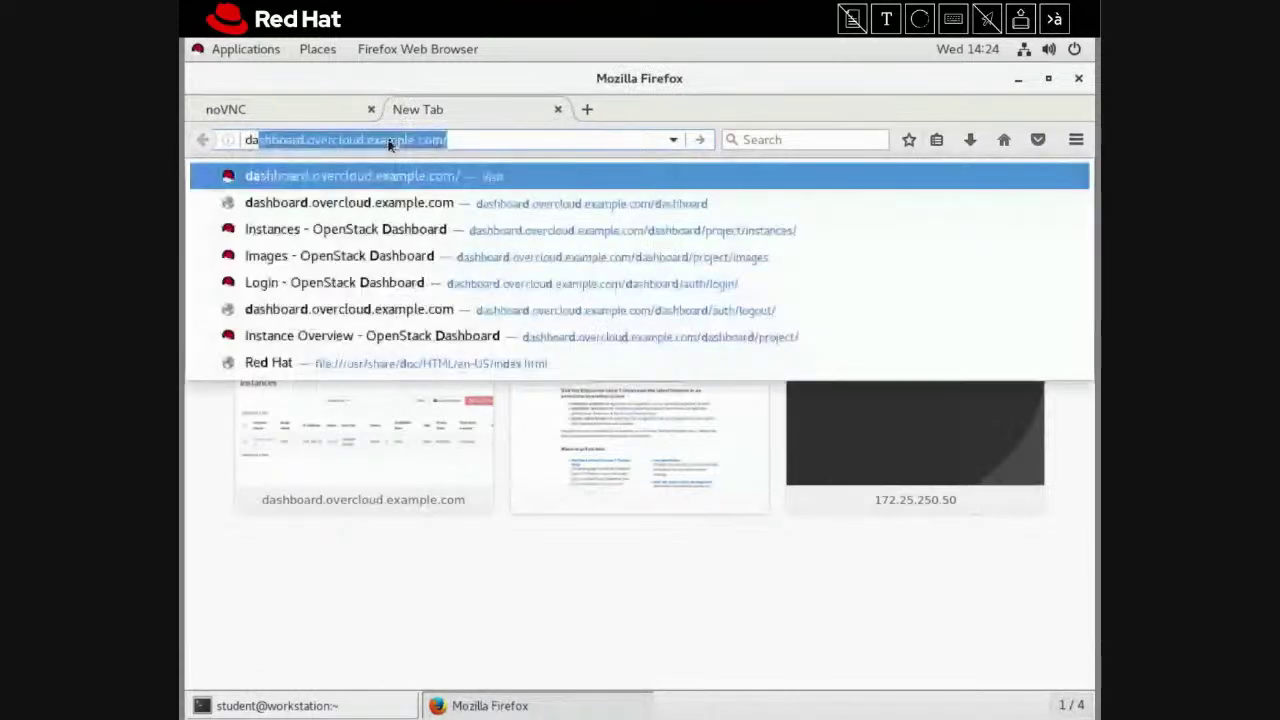
key("Return")
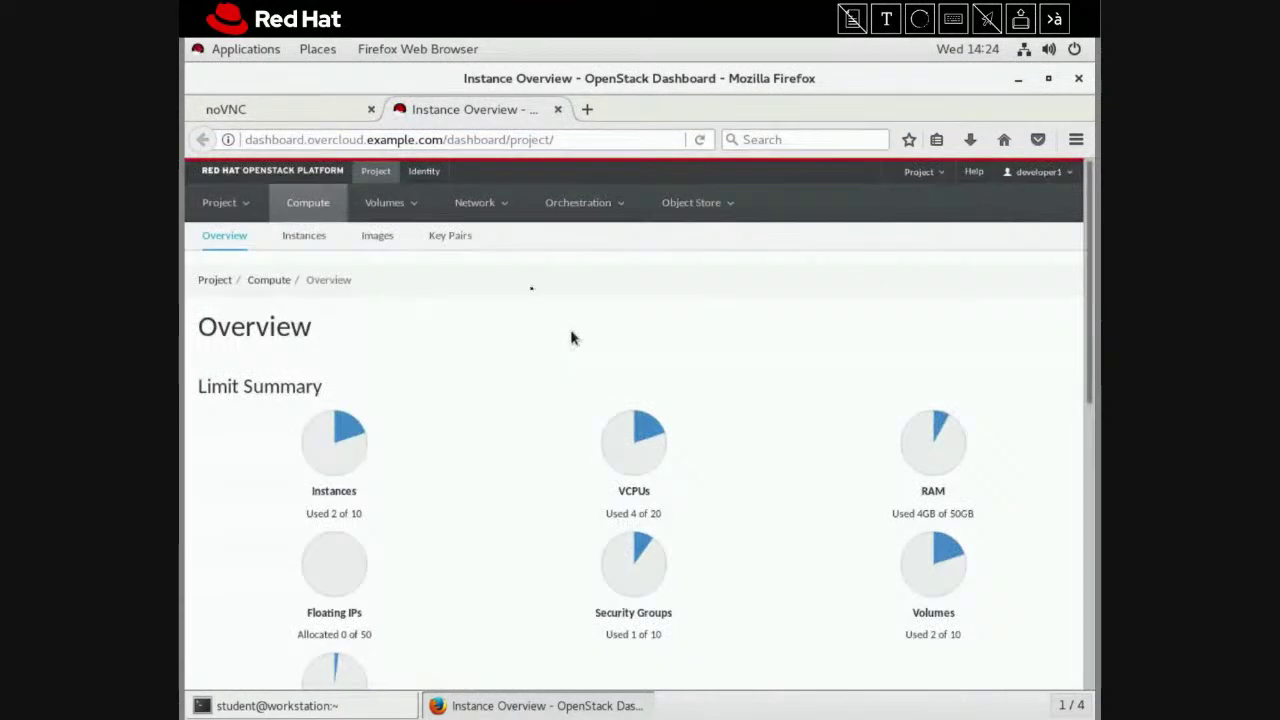
left_click(296, 237)
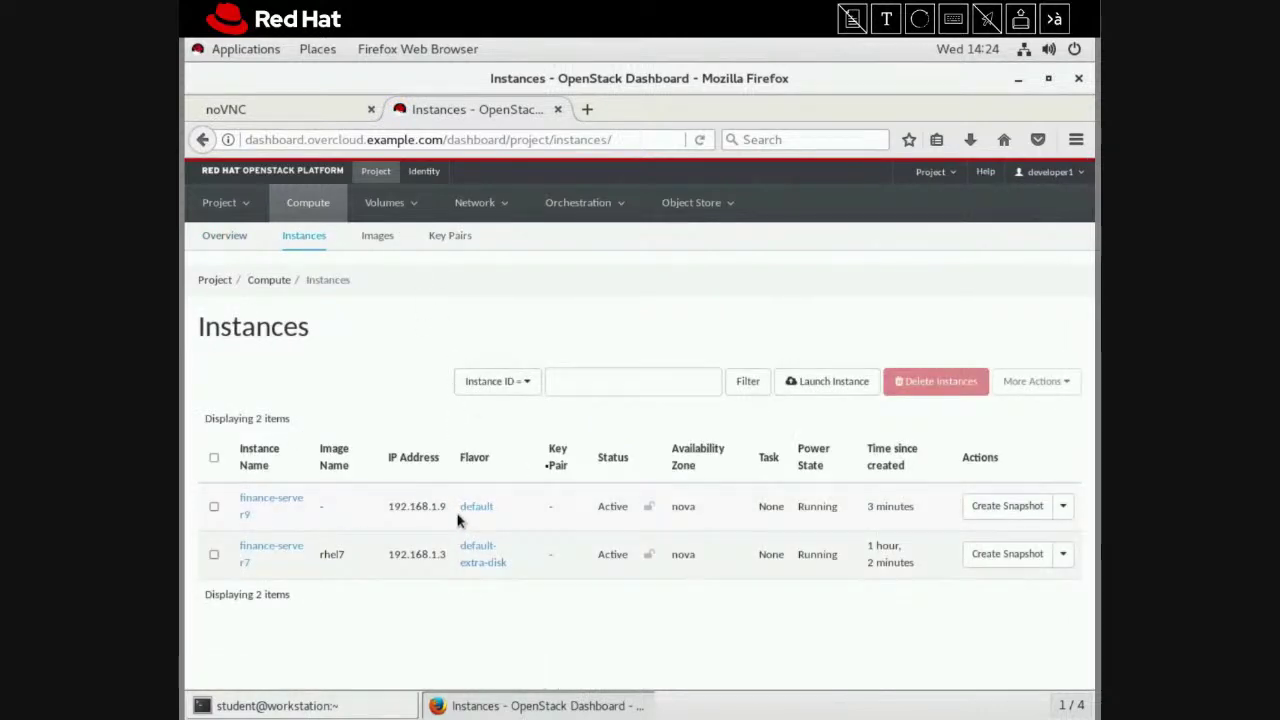
Create a snapshot of finance-server9 named 'test'
left_click(1035, 507)
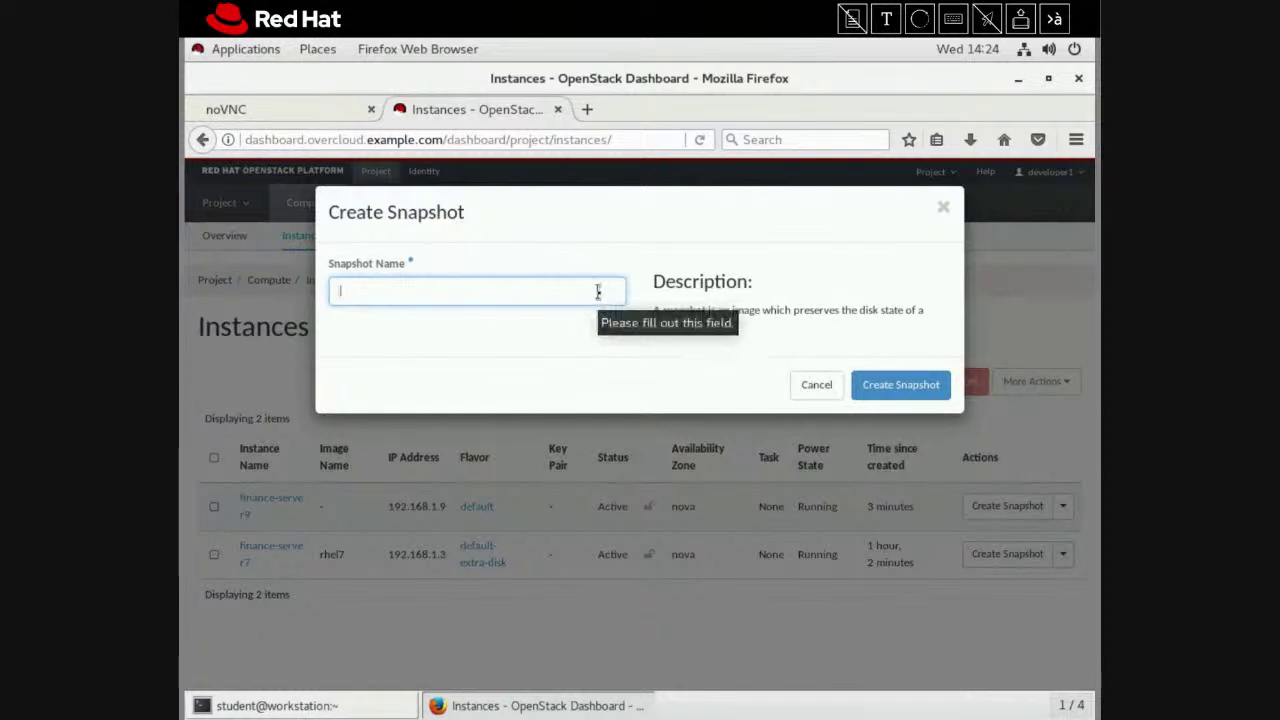
type("tr")
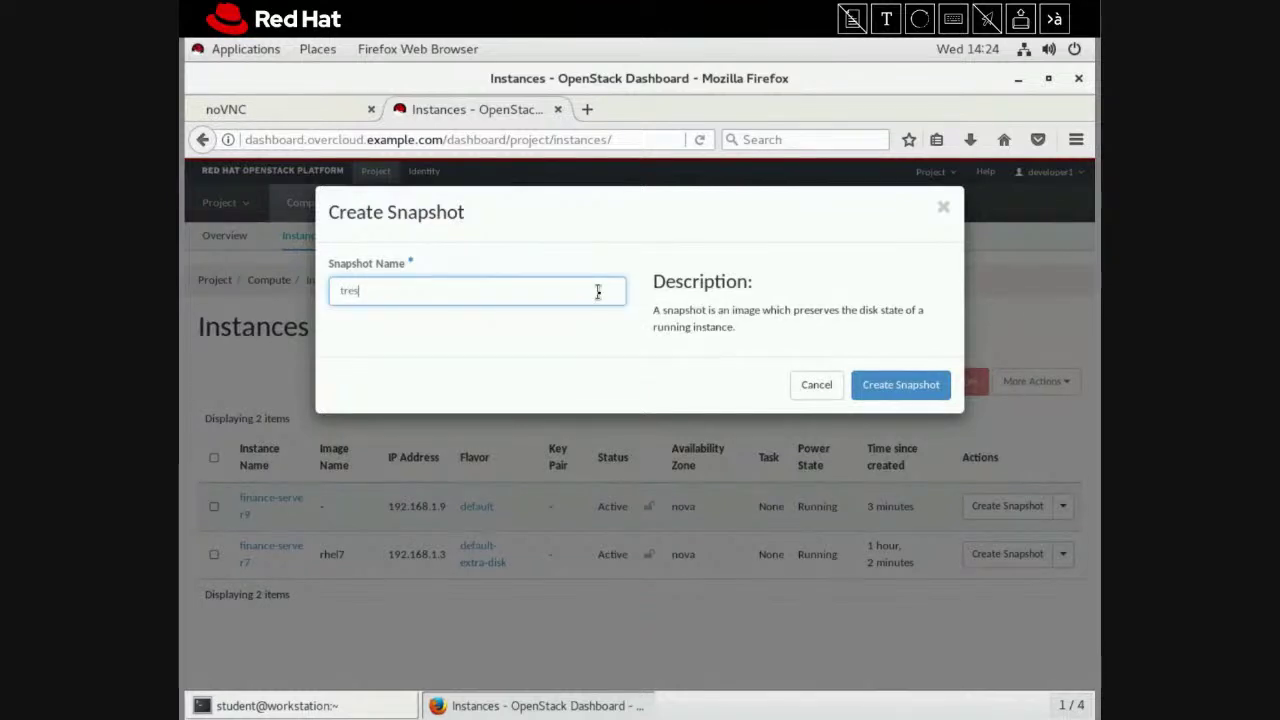
key("BackSpace")
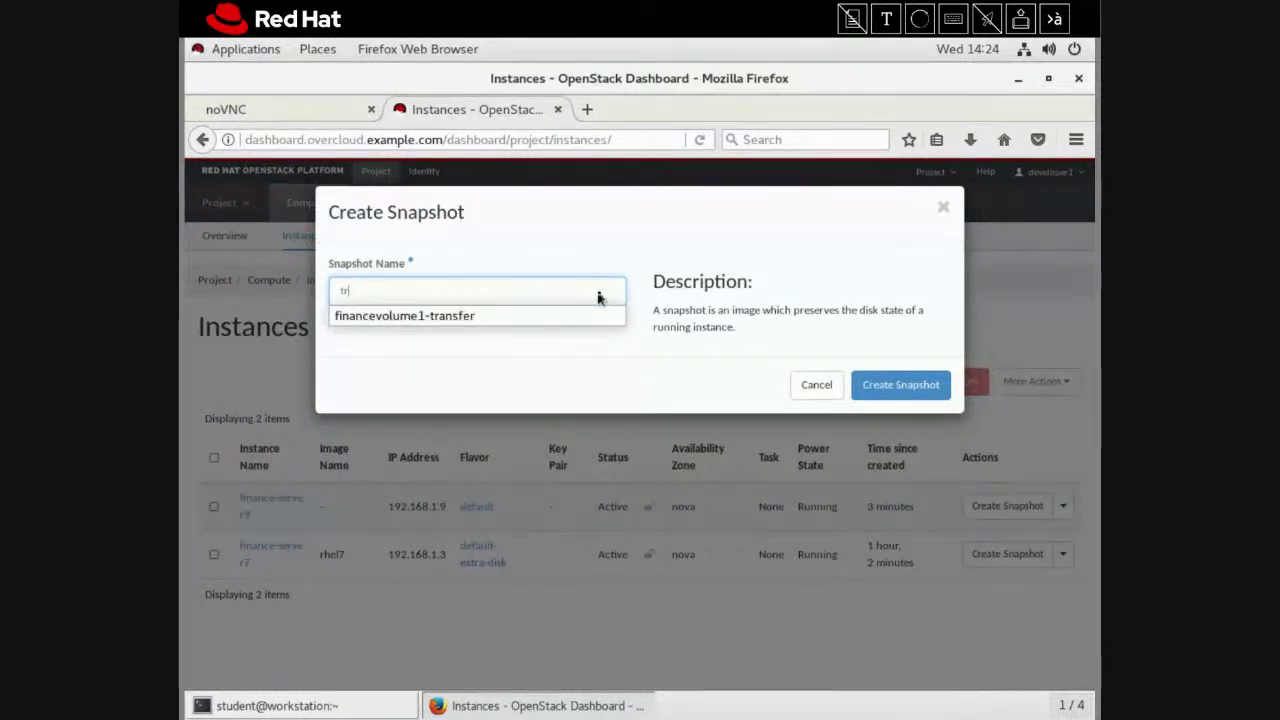
type("est")
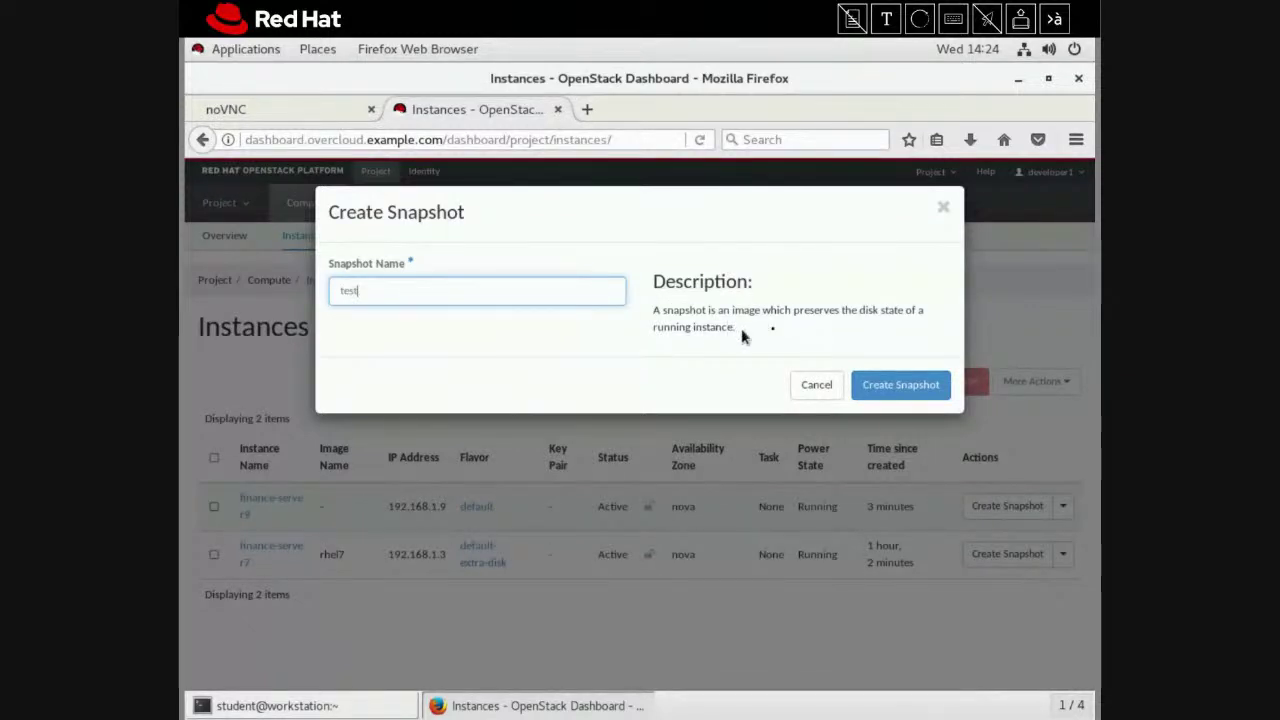
left_click(938, 388)
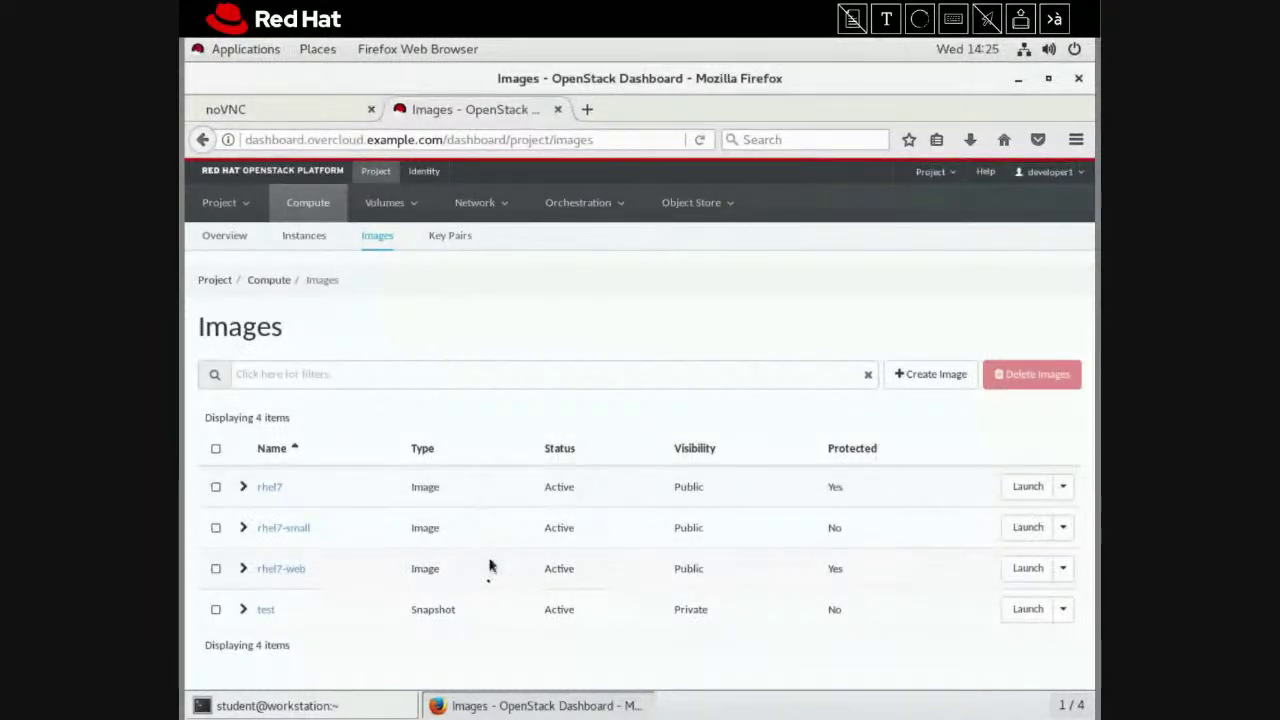
left_click(1065, 611)
scroll(1064, 603, "down", 1)
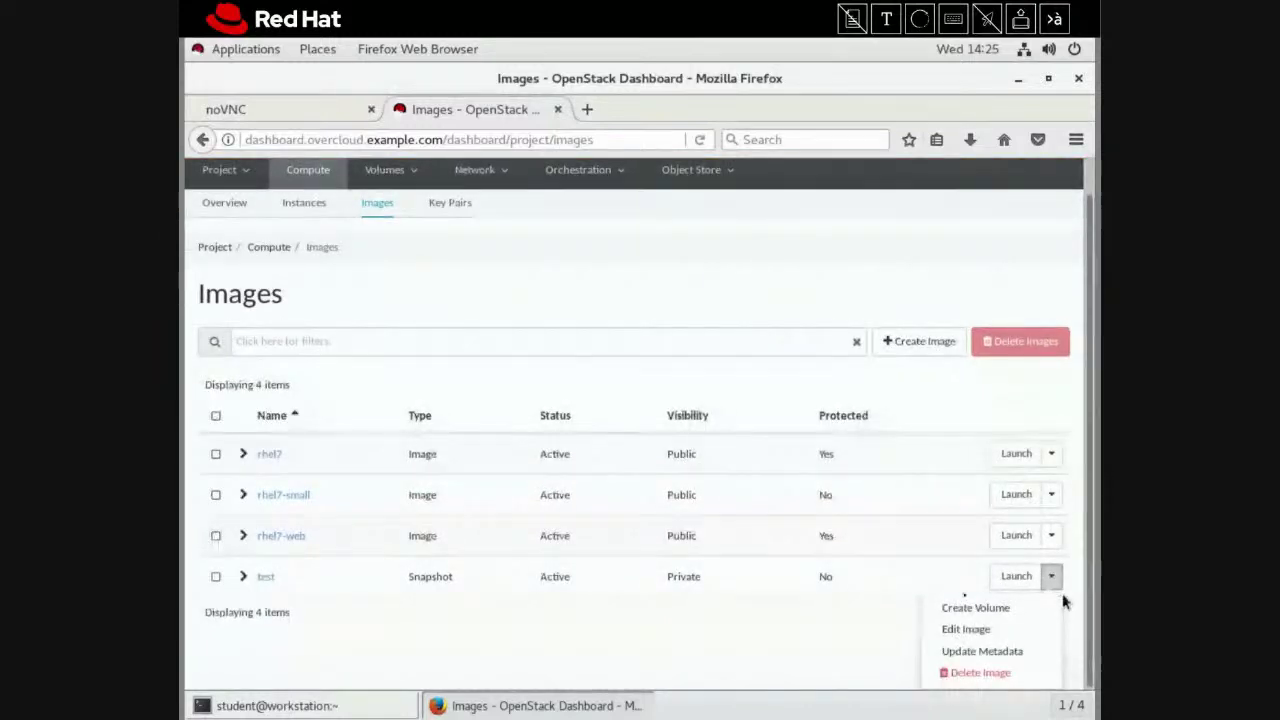
left_click(856, 643)
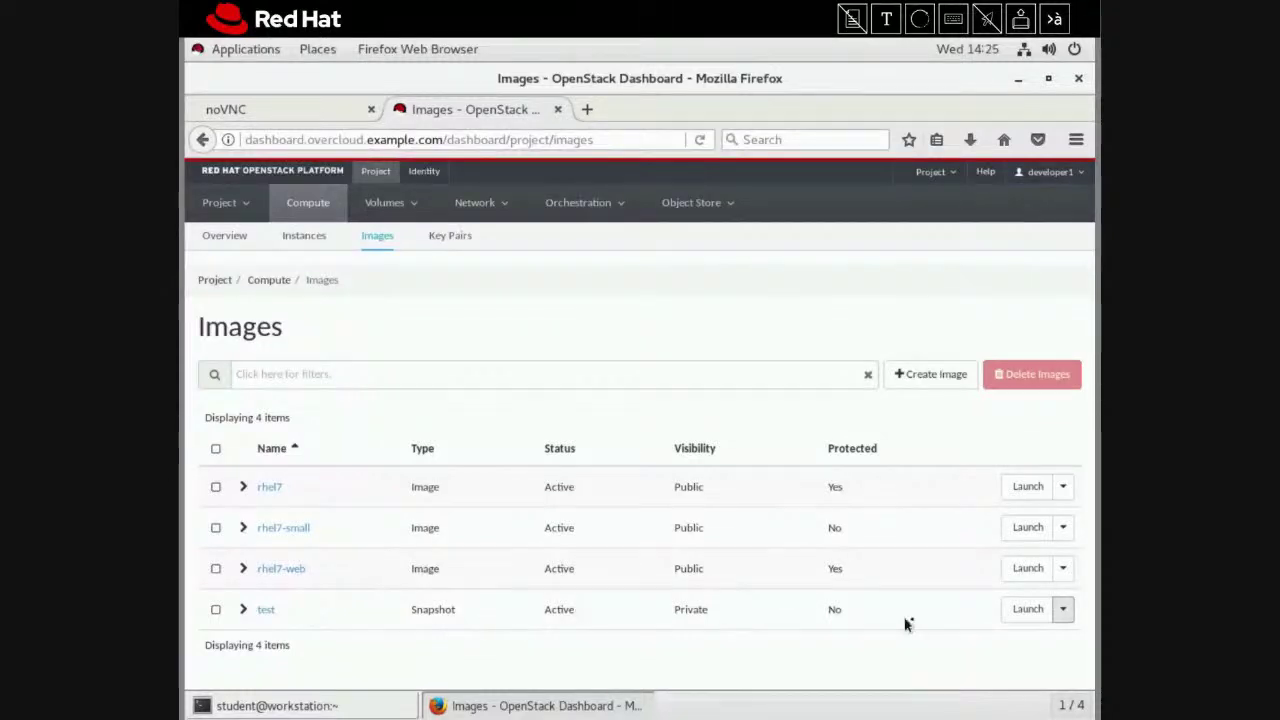
left_click(1062, 610)
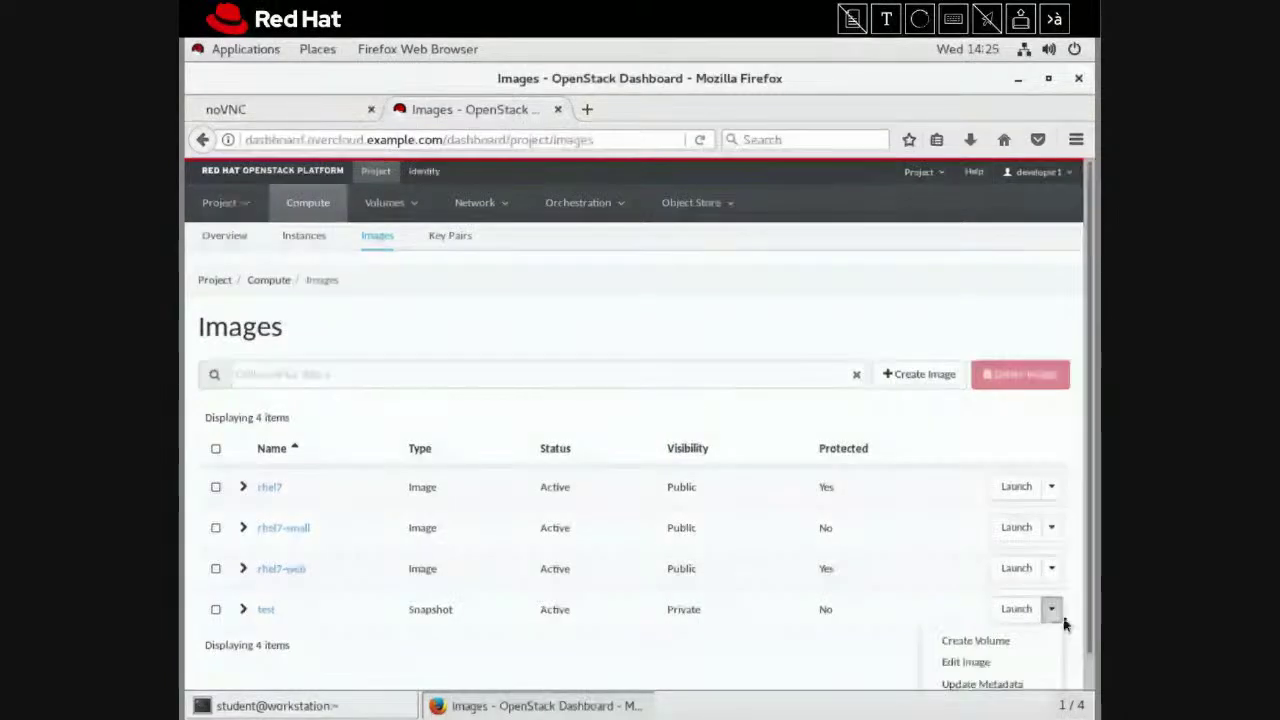
left_click(858, 647)
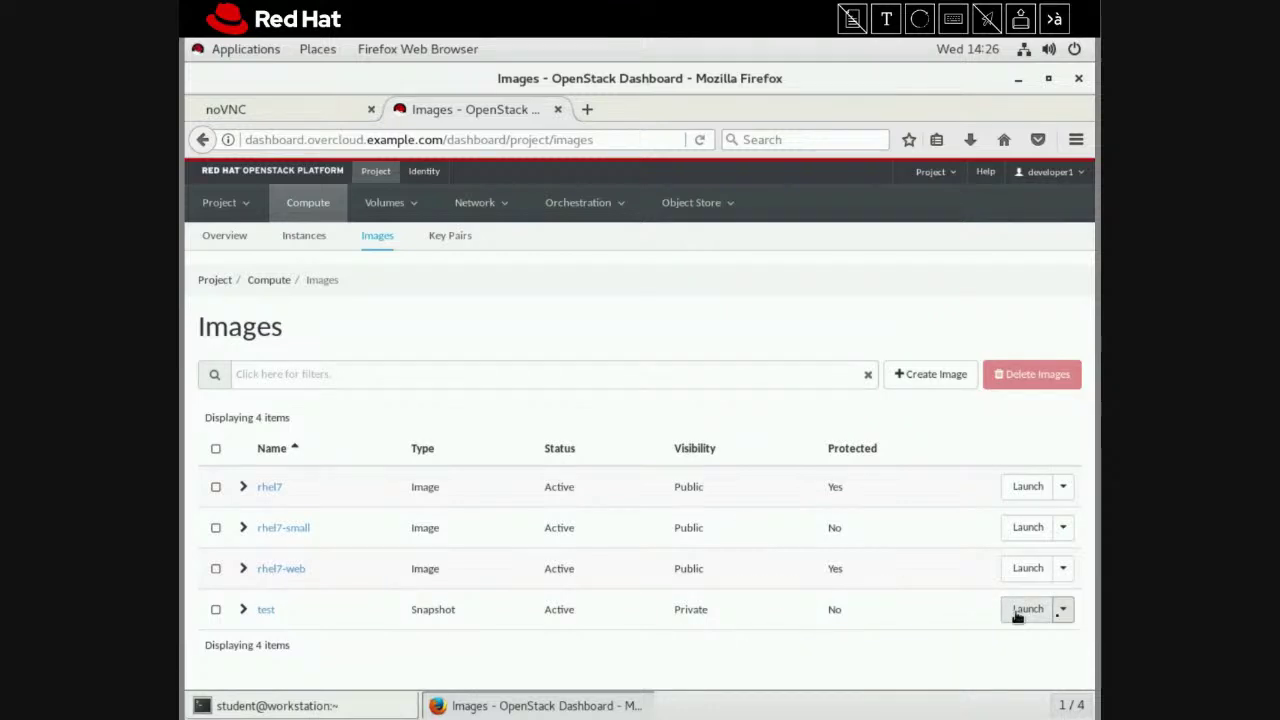
Delete the 'test' snapshot image and confirm the deletion
left_click(1066, 611)
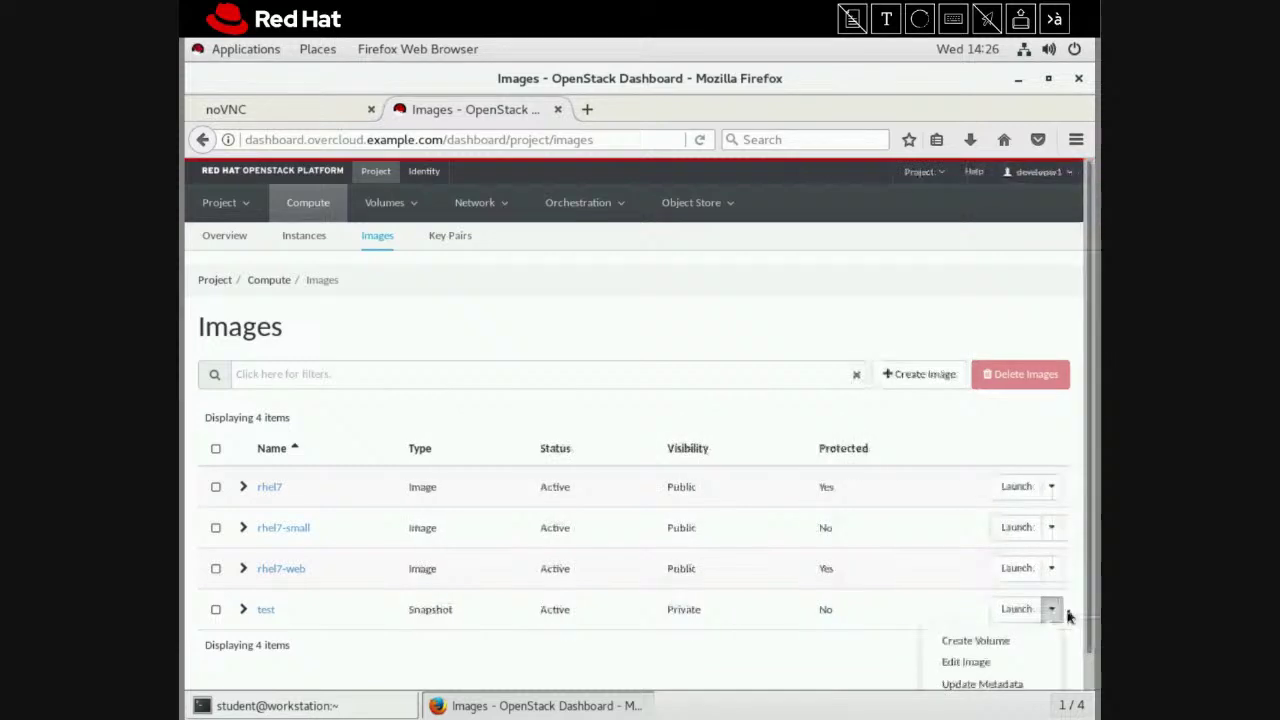
scroll(1062, 621, "down", 1)
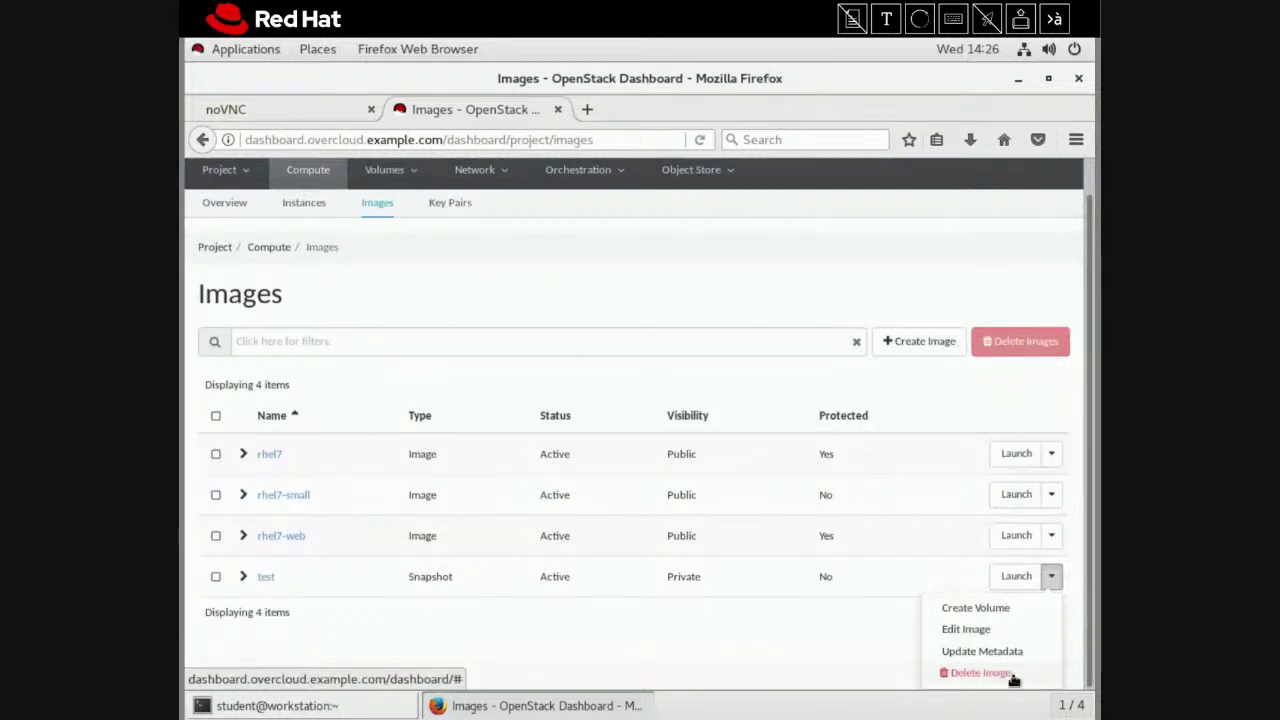
left_click(1012, 677)
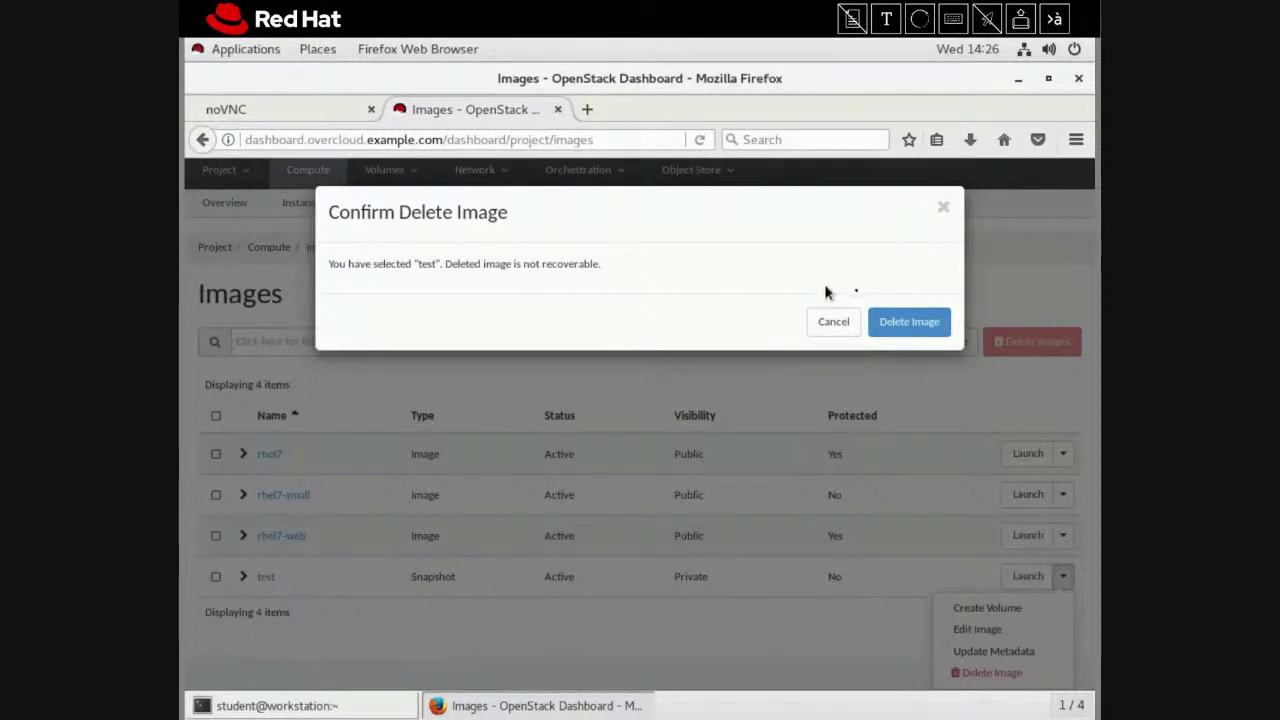
left_click(900, 330)
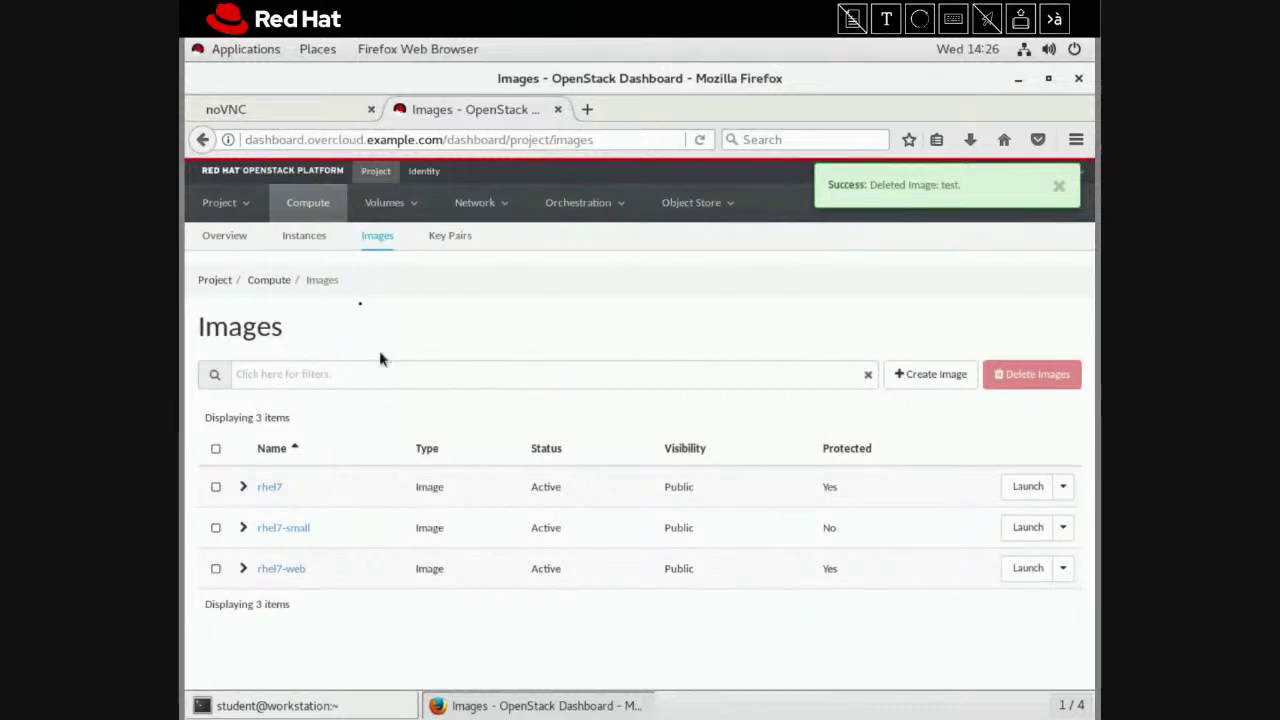
left_click(382, 208)
Go to the Volumes list, then start and cancel a snapshot of the unnamed available volume
left_click(390, 236)
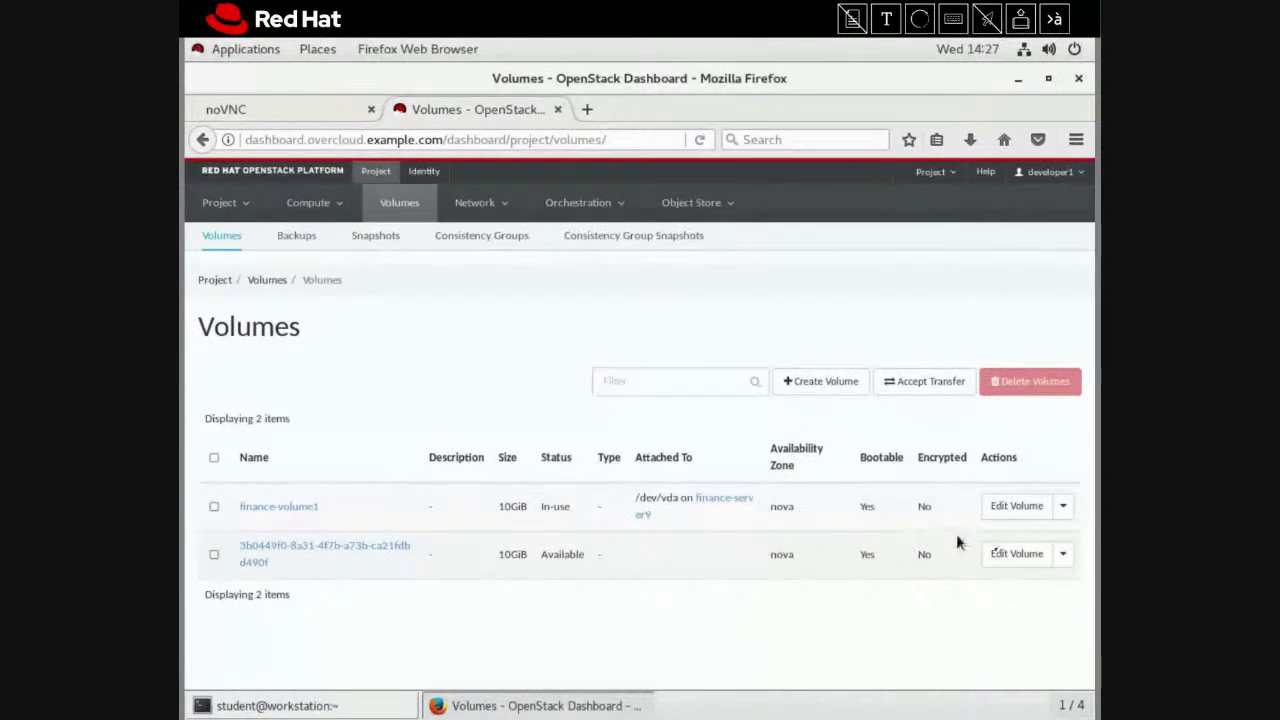
left_click(1063, 560)
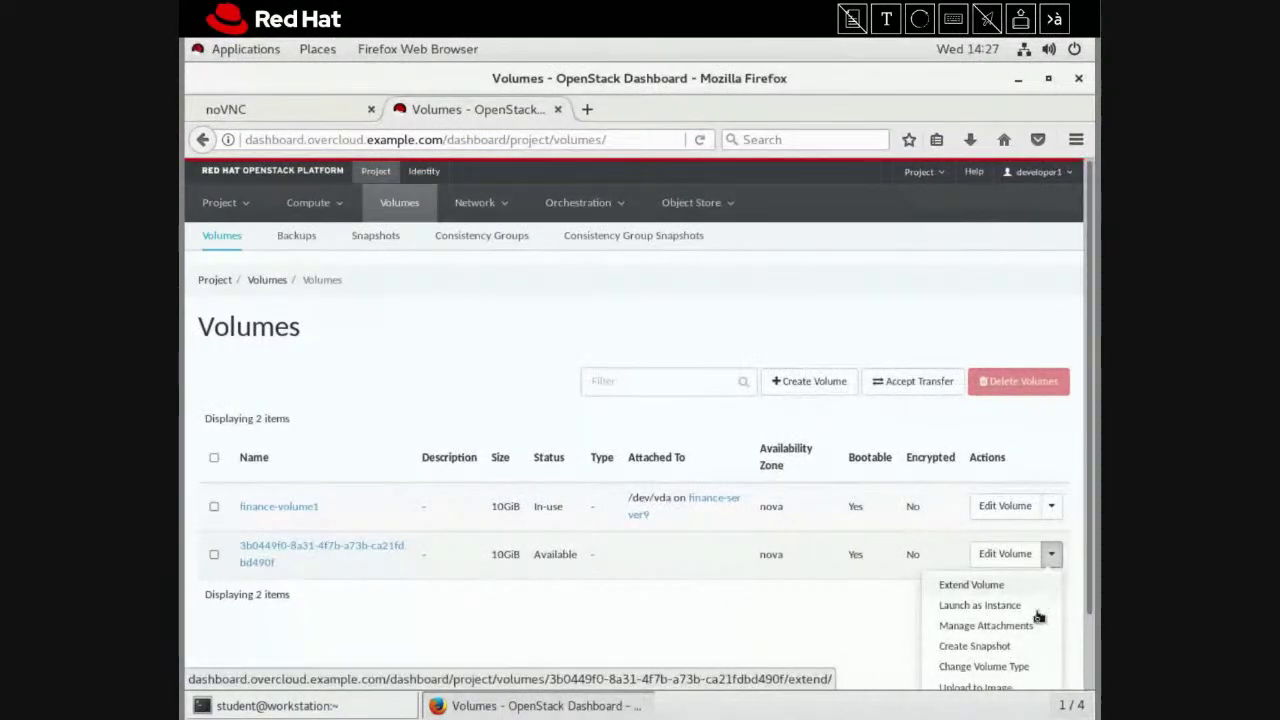
left_click(1035, 650)
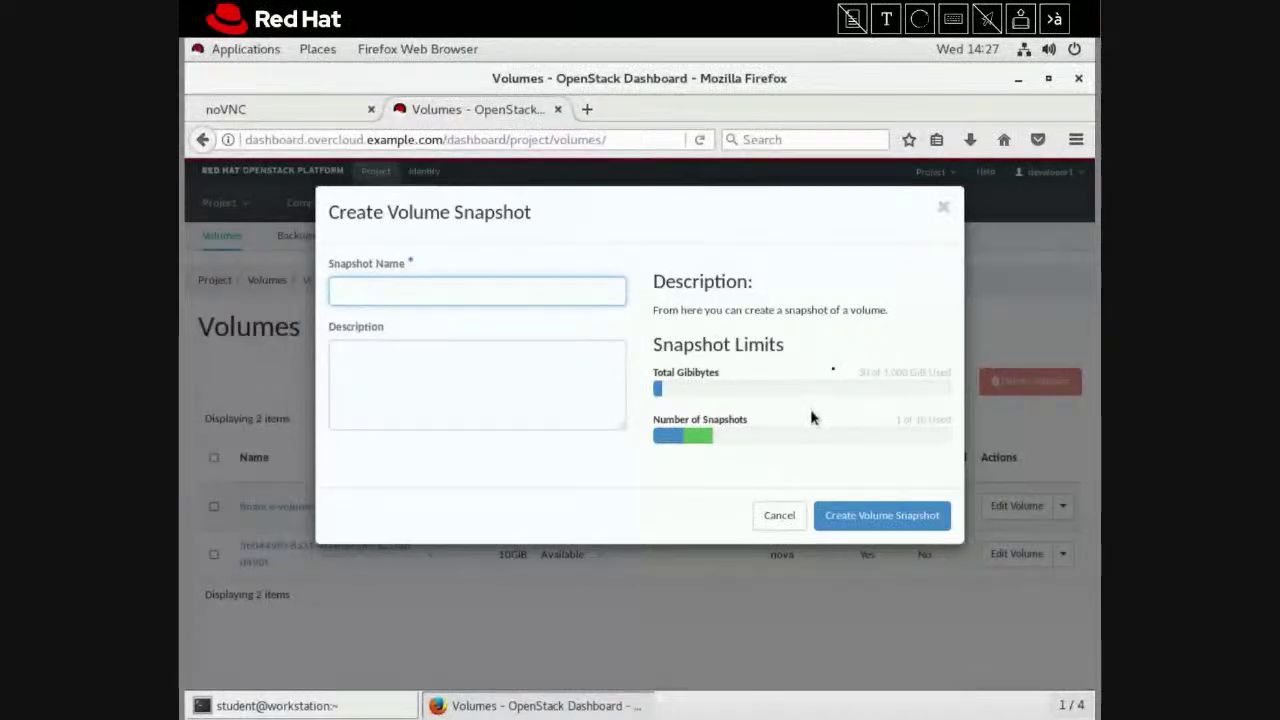
left_click(943, 210)
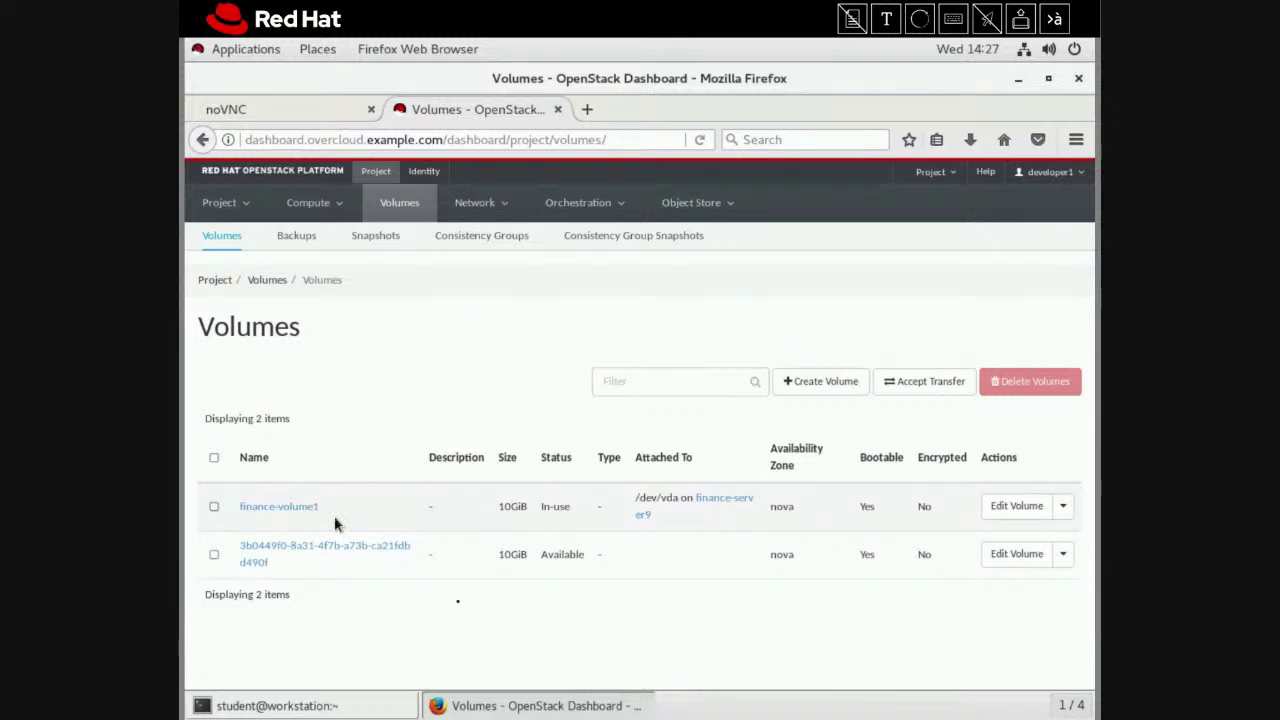
Log in to finance-server9's console as root with the account password
left_click(318, 120)
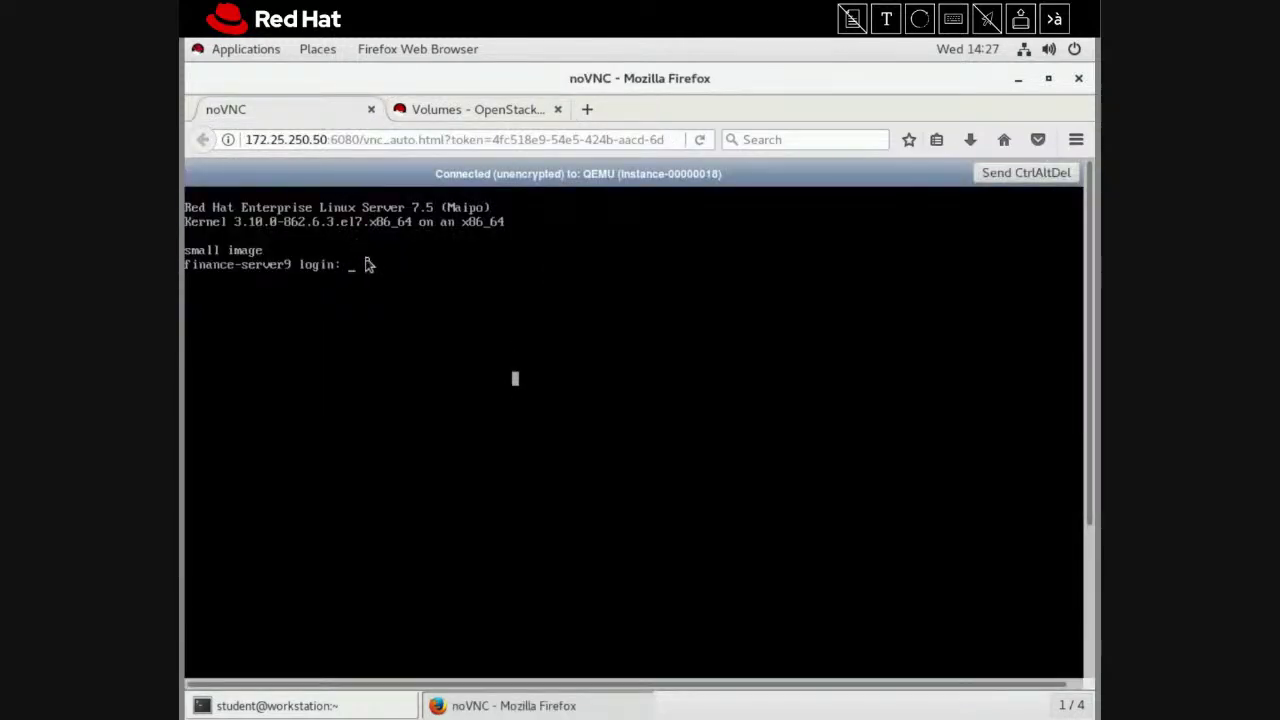
type("ro")
key("Return")
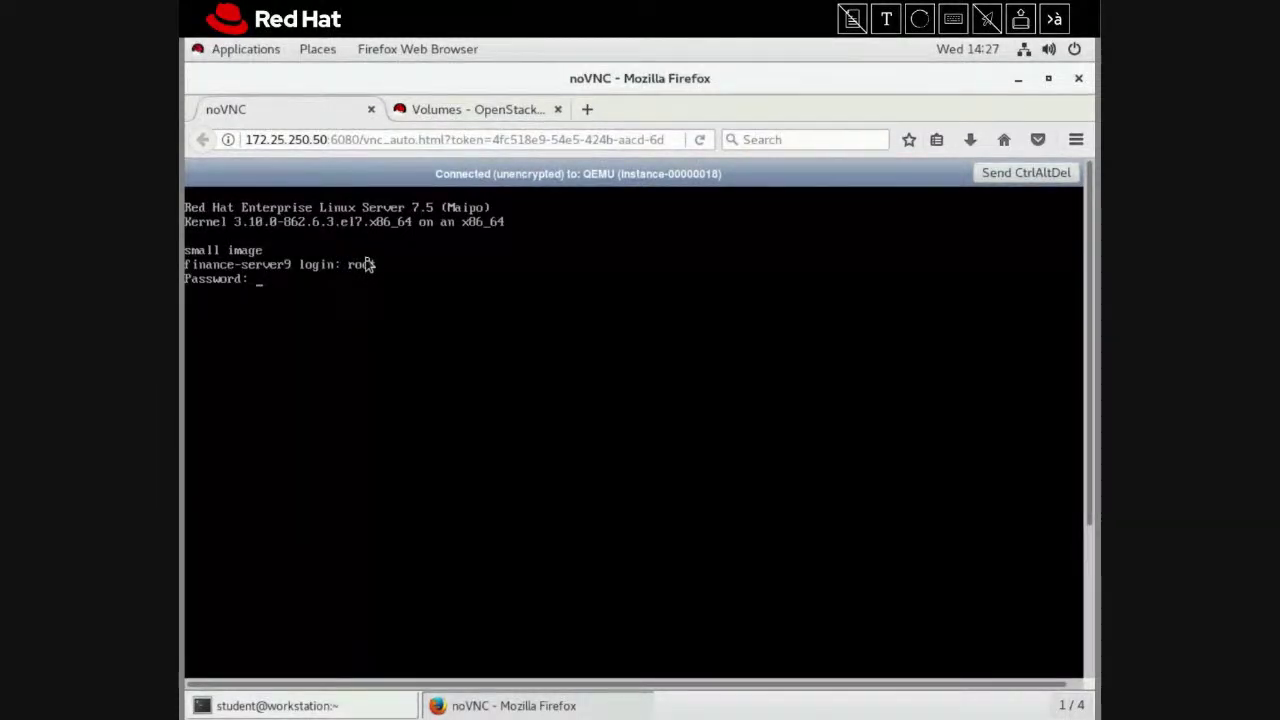
key("Return")
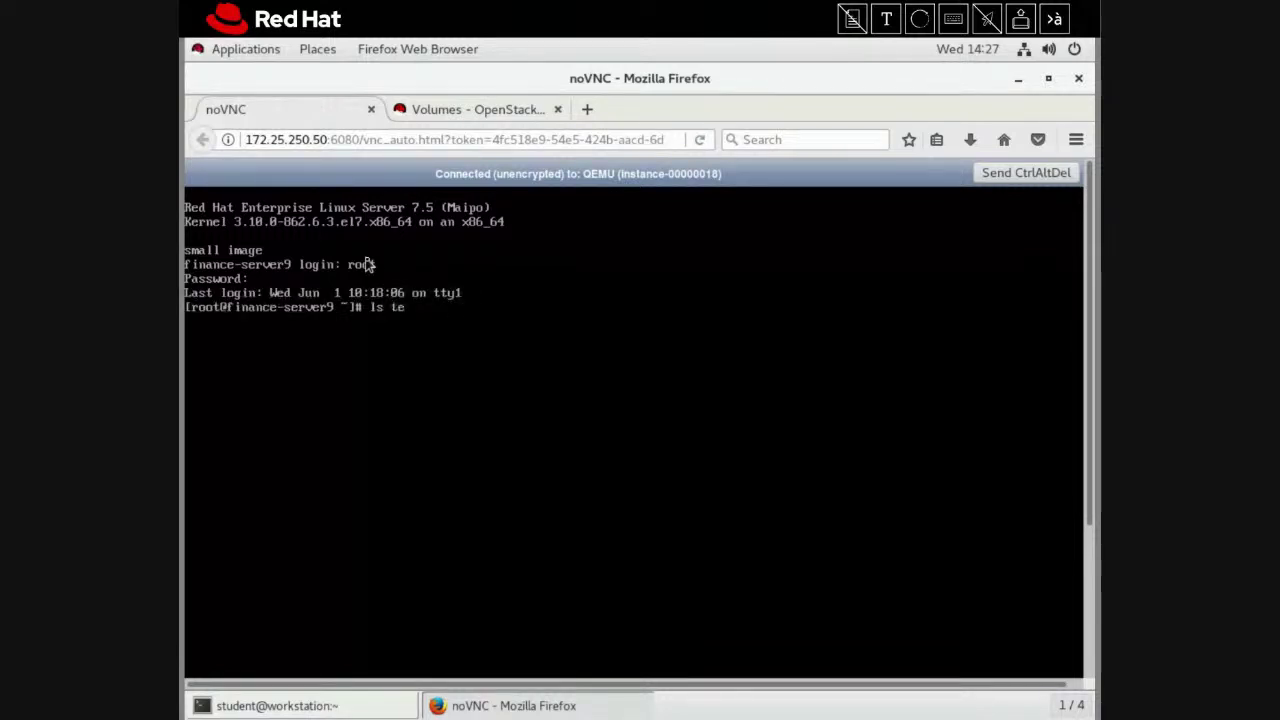
Run ls testfile.txt to confirm the file still exists
type("ls test")
key("Tab")
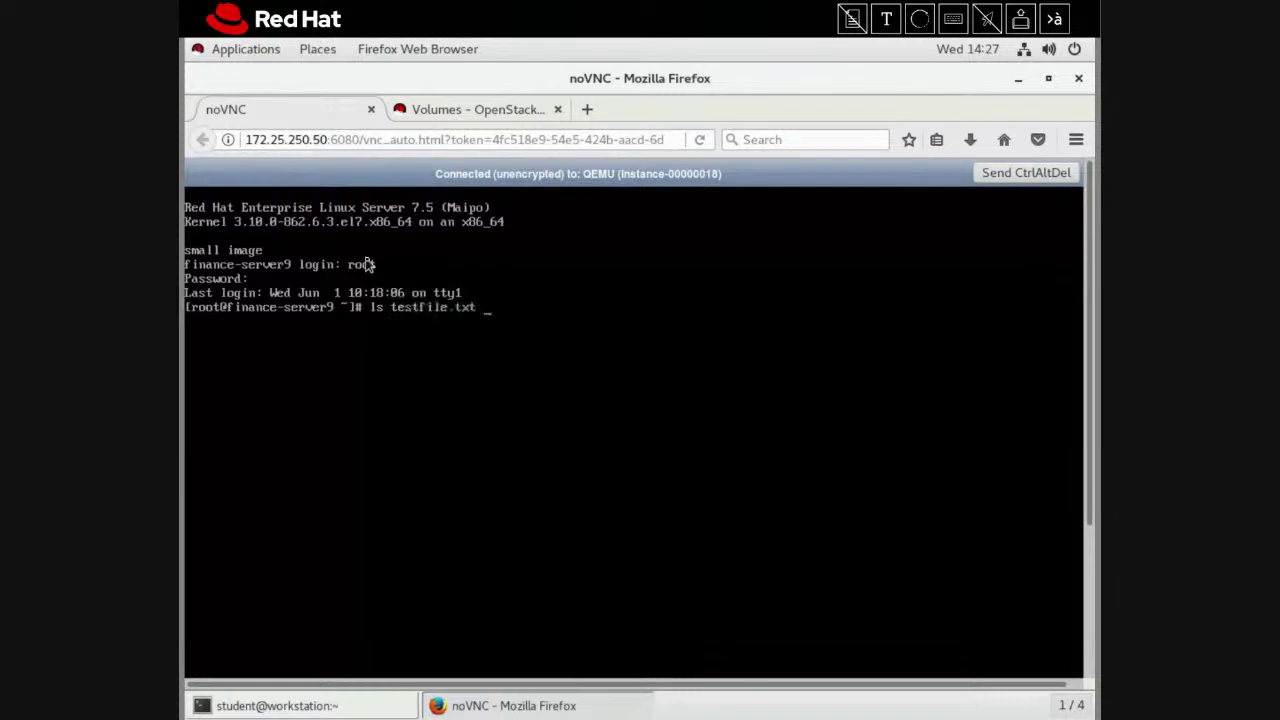
key("Return")
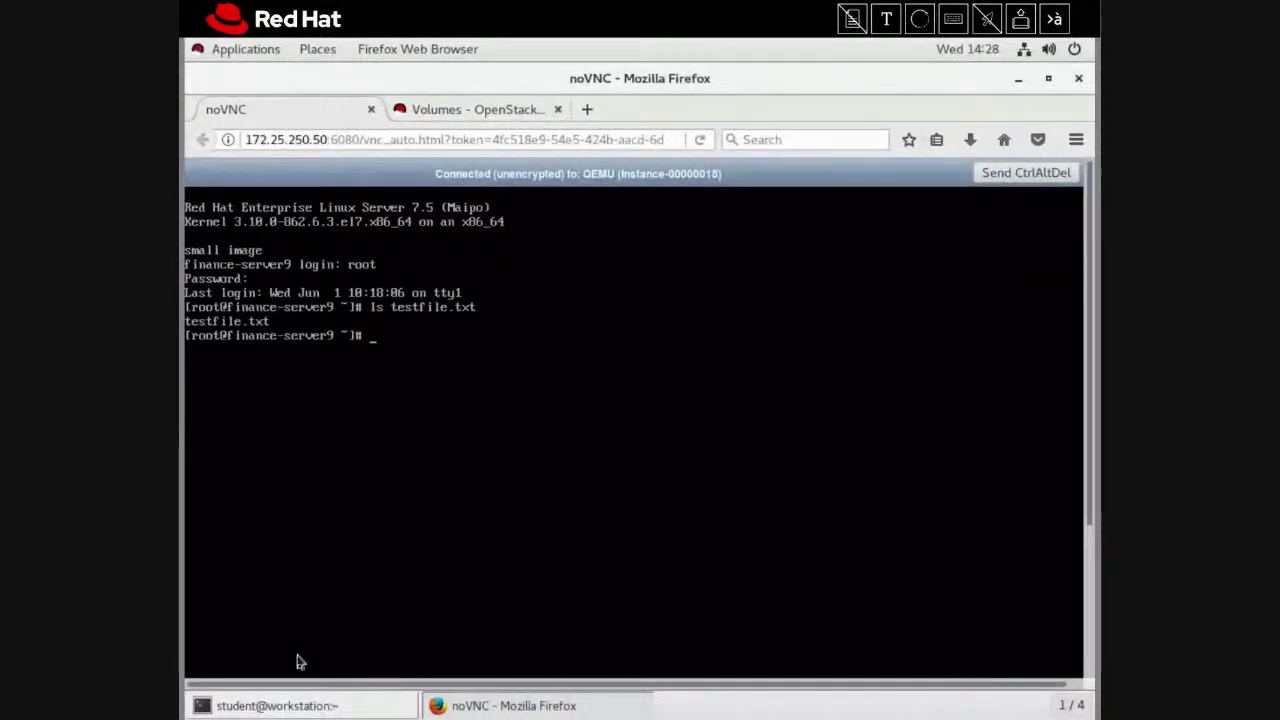
Delete finance-server9 with openstack server delete in the terminal
left_click(307, 705)
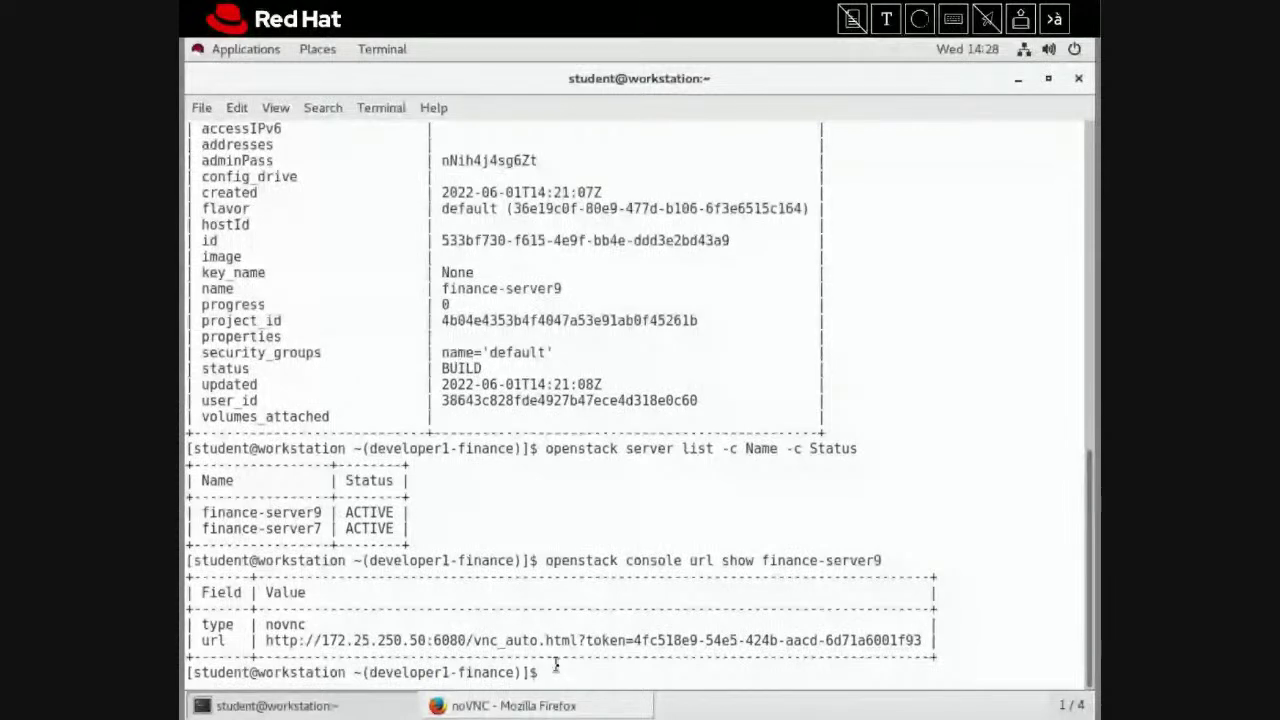
type("ope")
type("nsta")
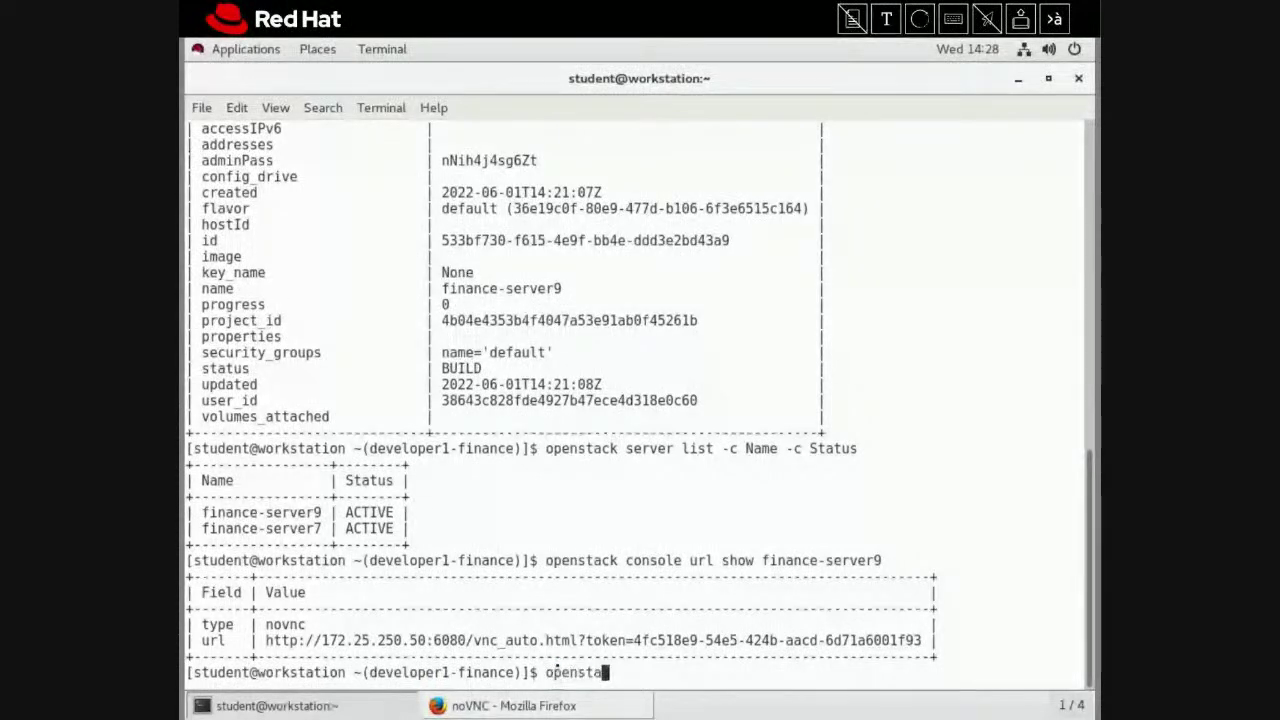
type("ck server ")
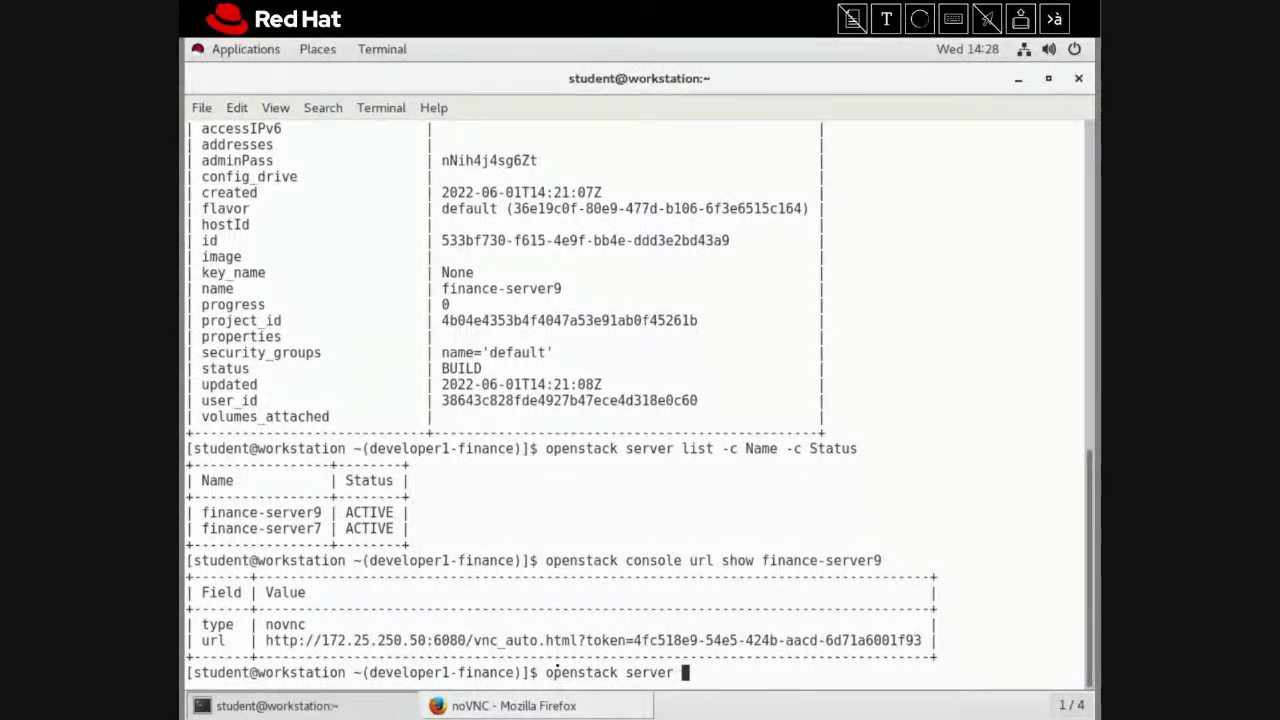
type("delete fina")
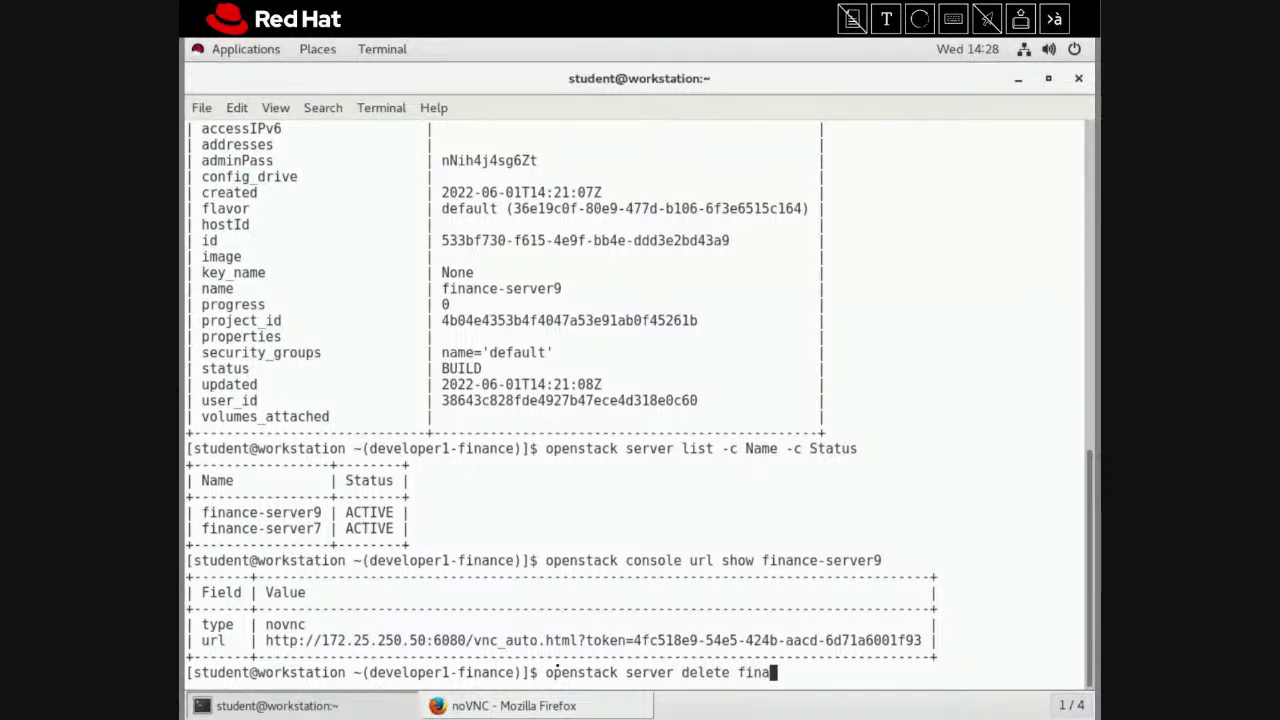
type("nce-server9")
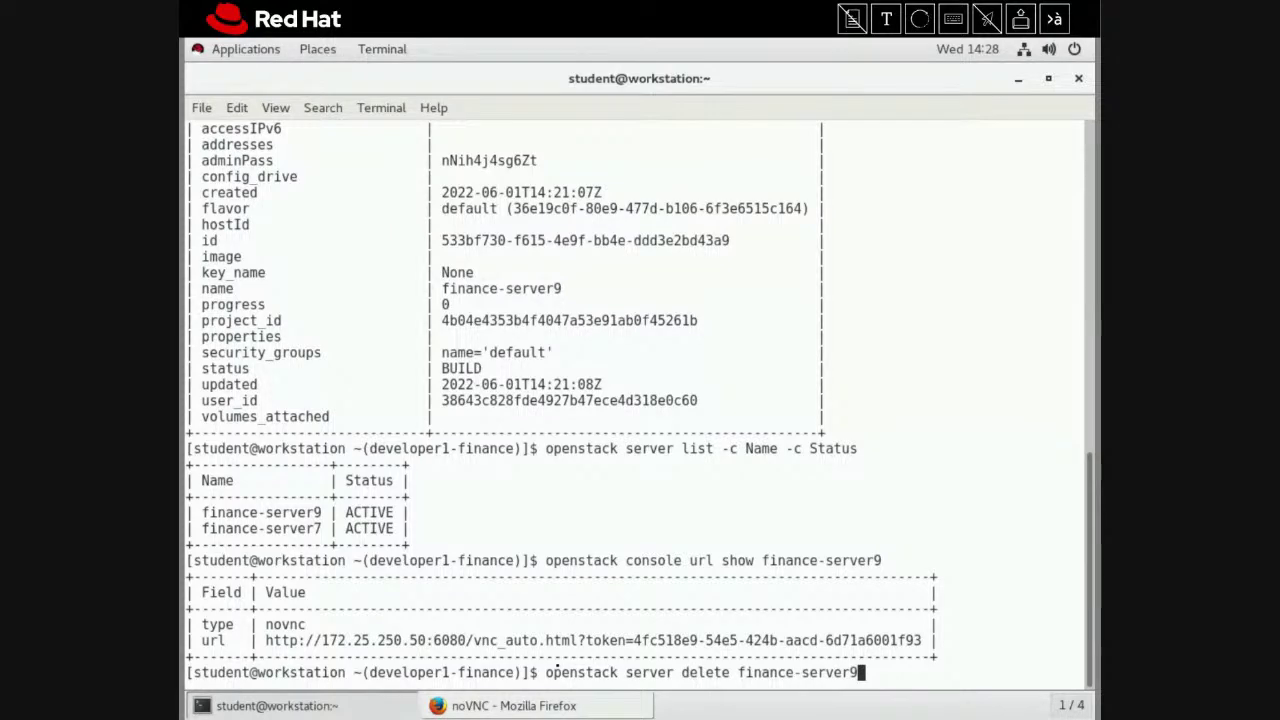
key("Return")
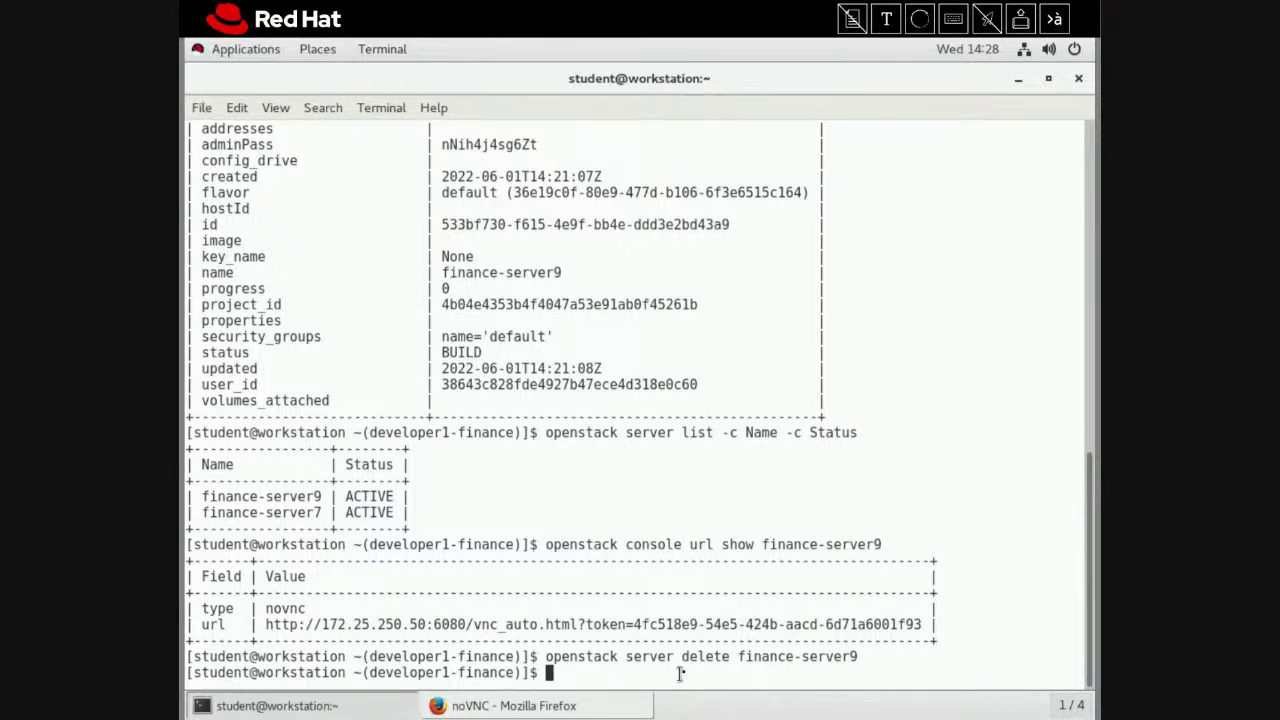
List remaining server names with openstack server list -c Name
type("ope")
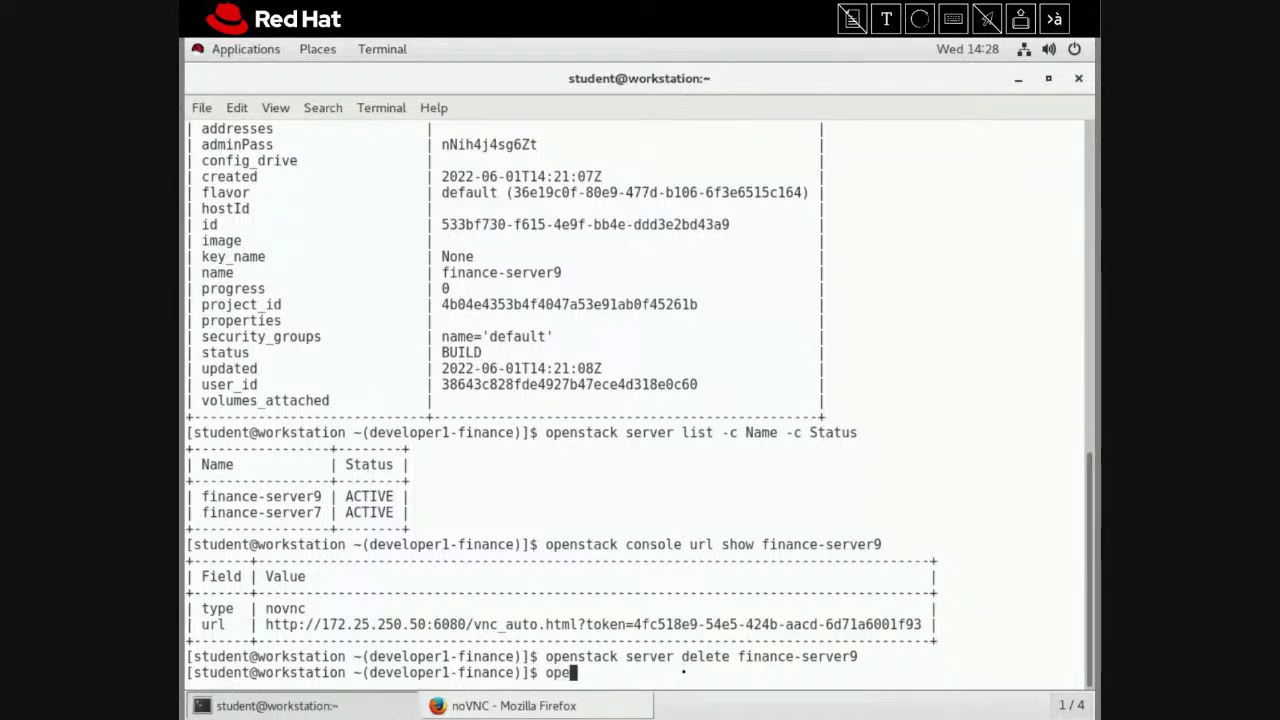
type("nstack ser")
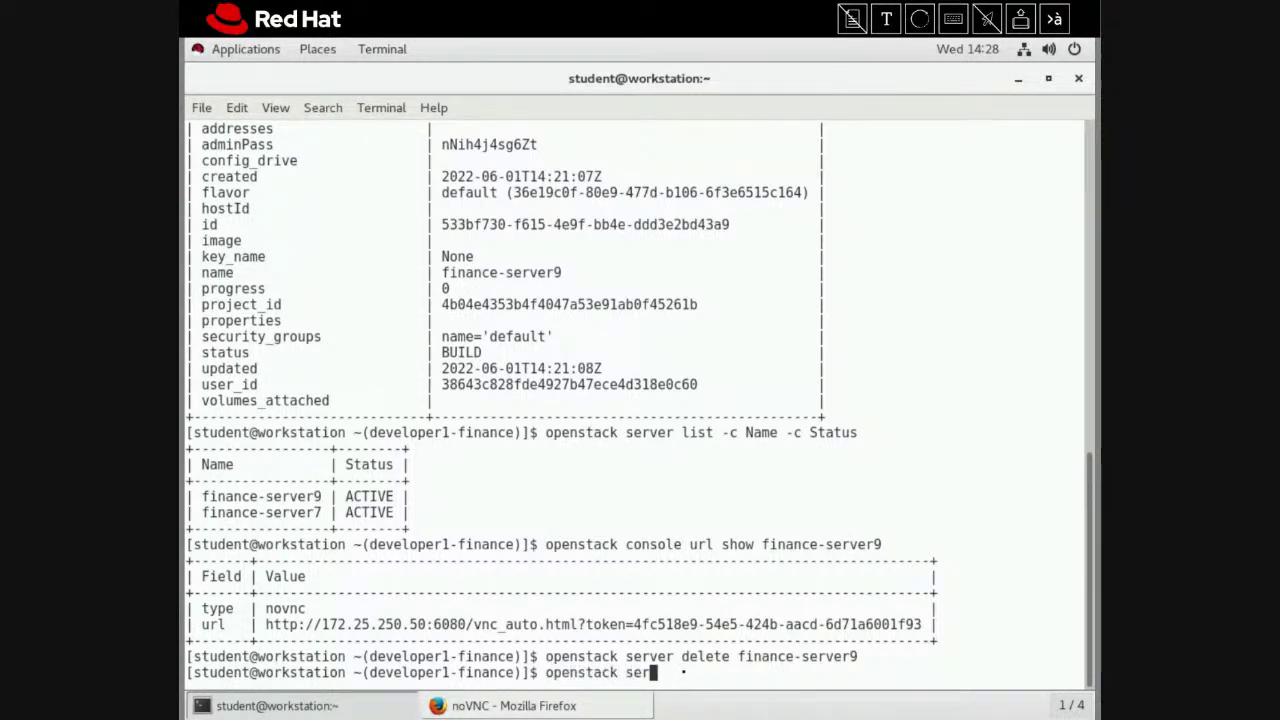
type("ver list -c ")
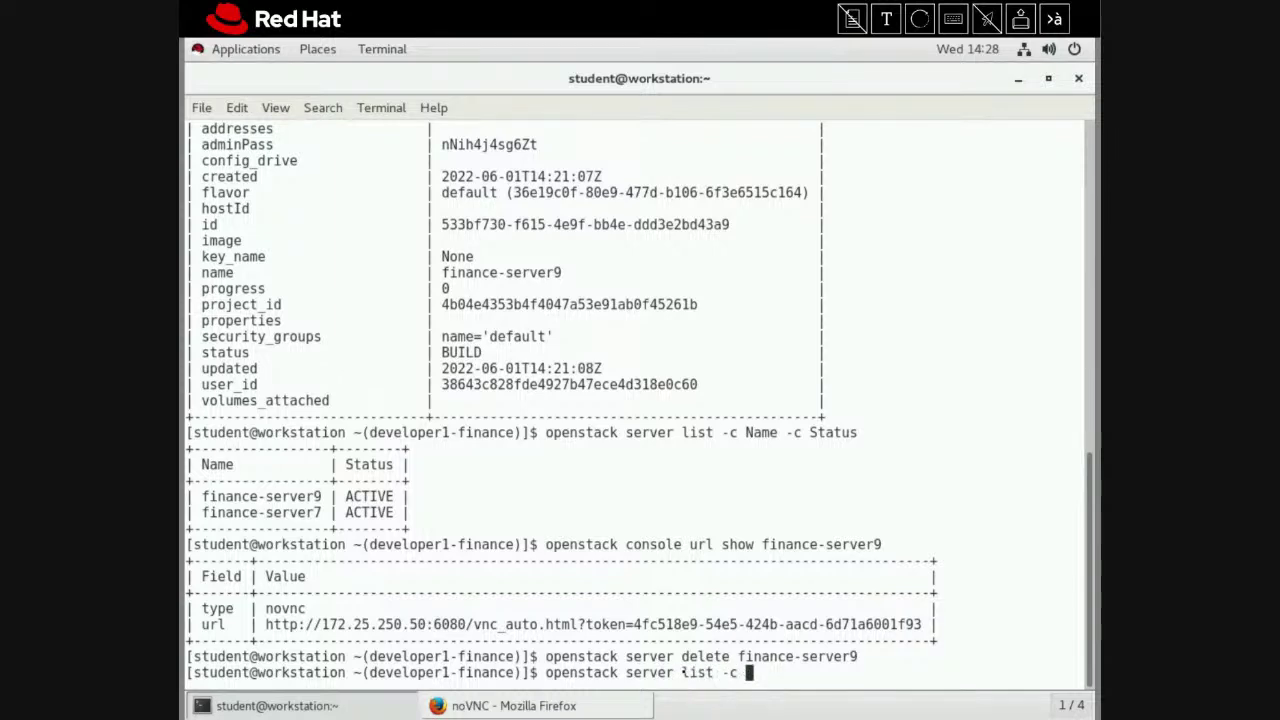
type("Name -")
key("BackSpace")
key("BackSpace")
key("Return")
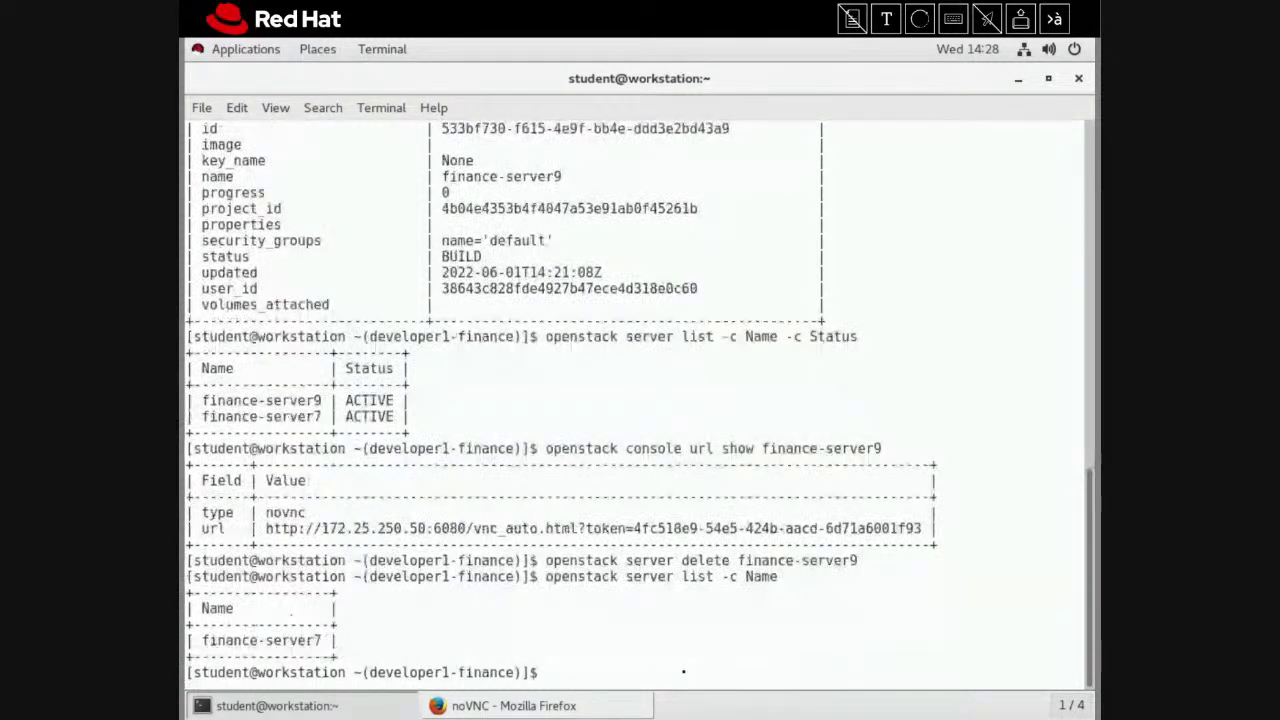
Run openstack volume delete on finance-volume1, which fails with an HTTP 400 error
type("o")
type("penst")
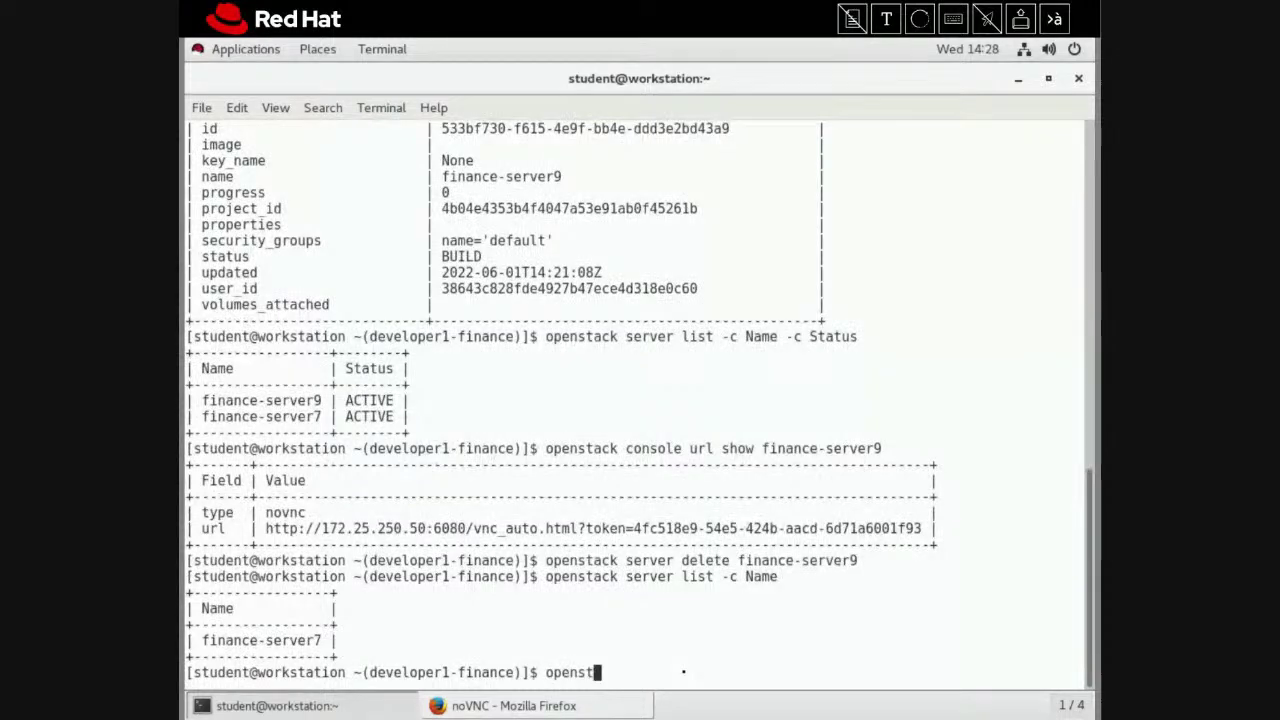
type("ack volum")
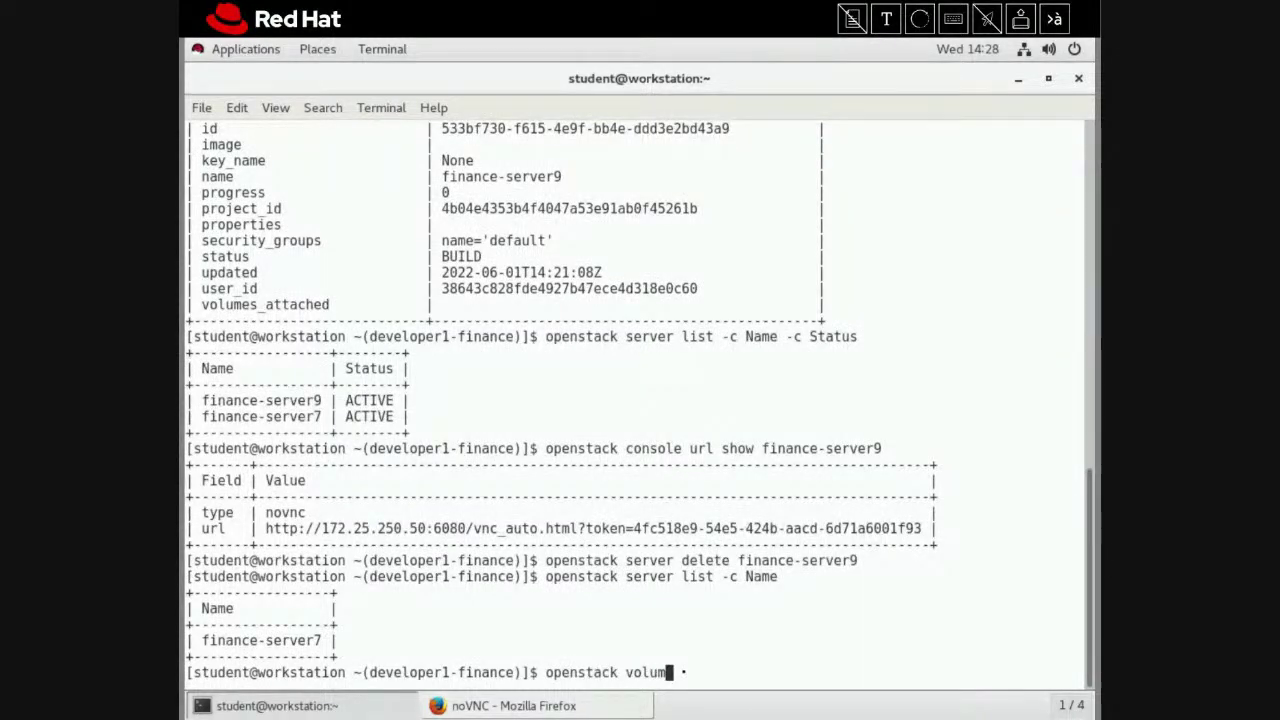
type("e delete fi")
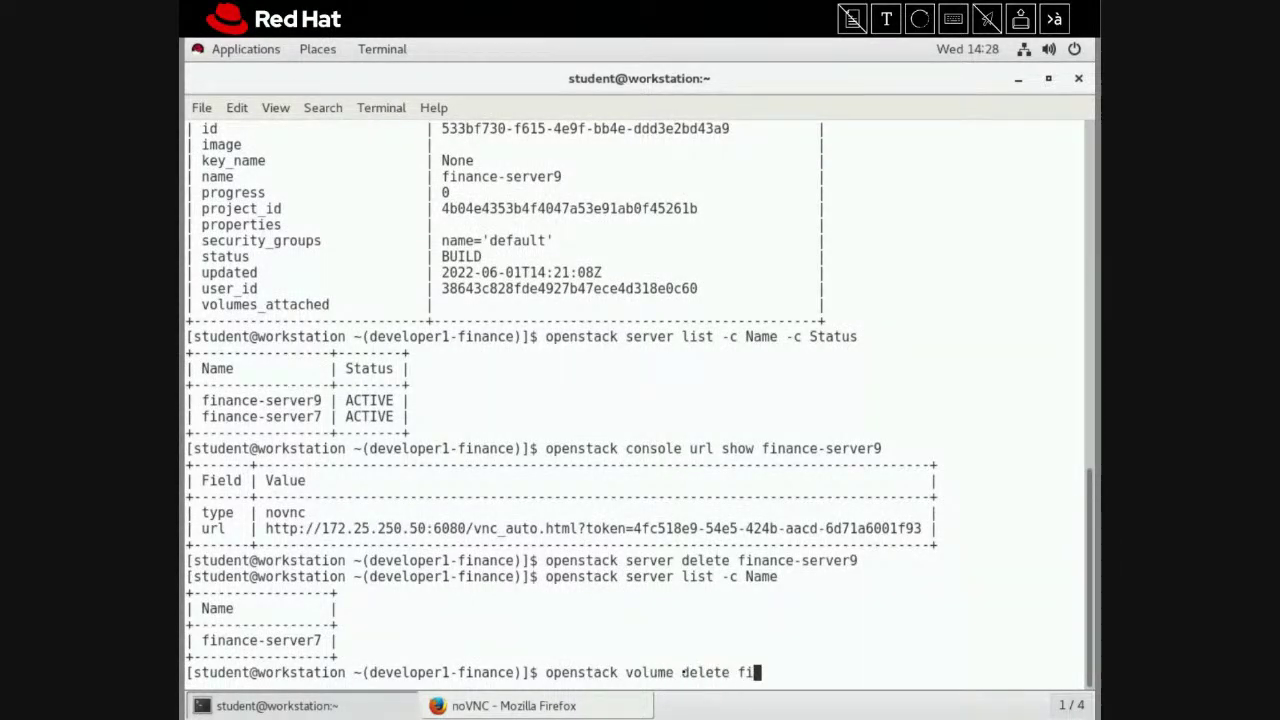
type("nanc-e")
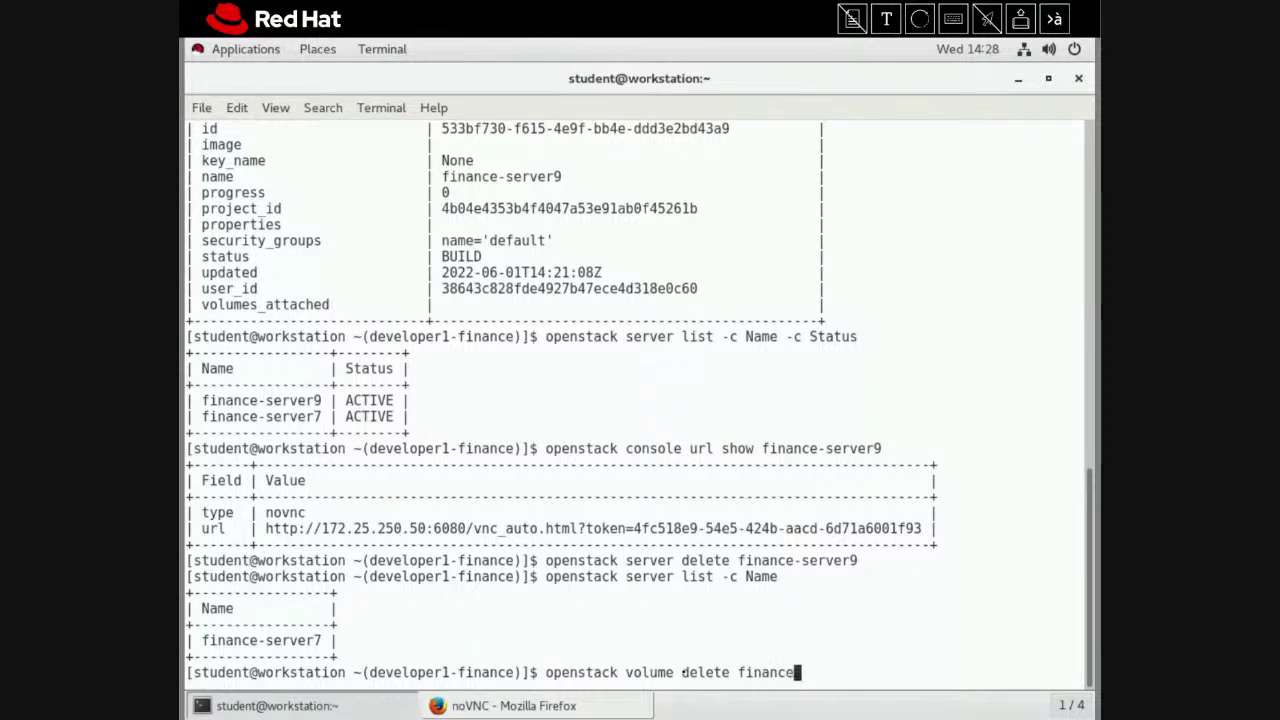
type("-volume1")
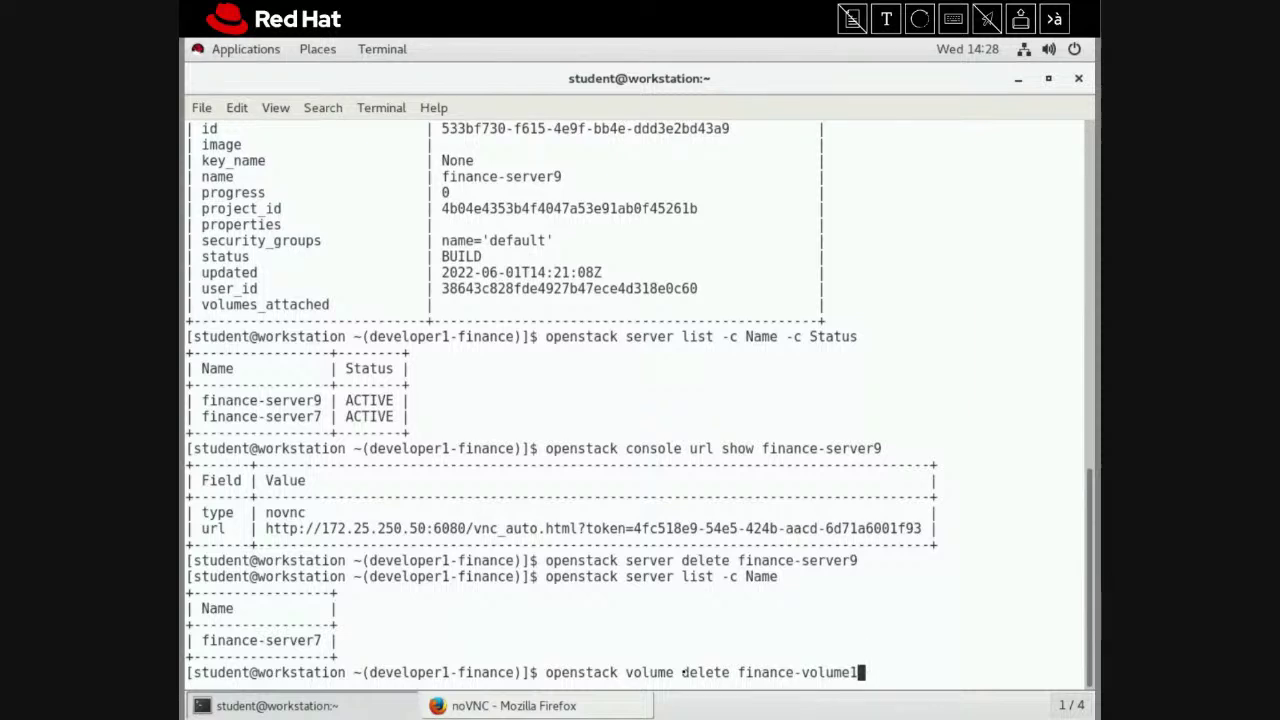
key("Return")
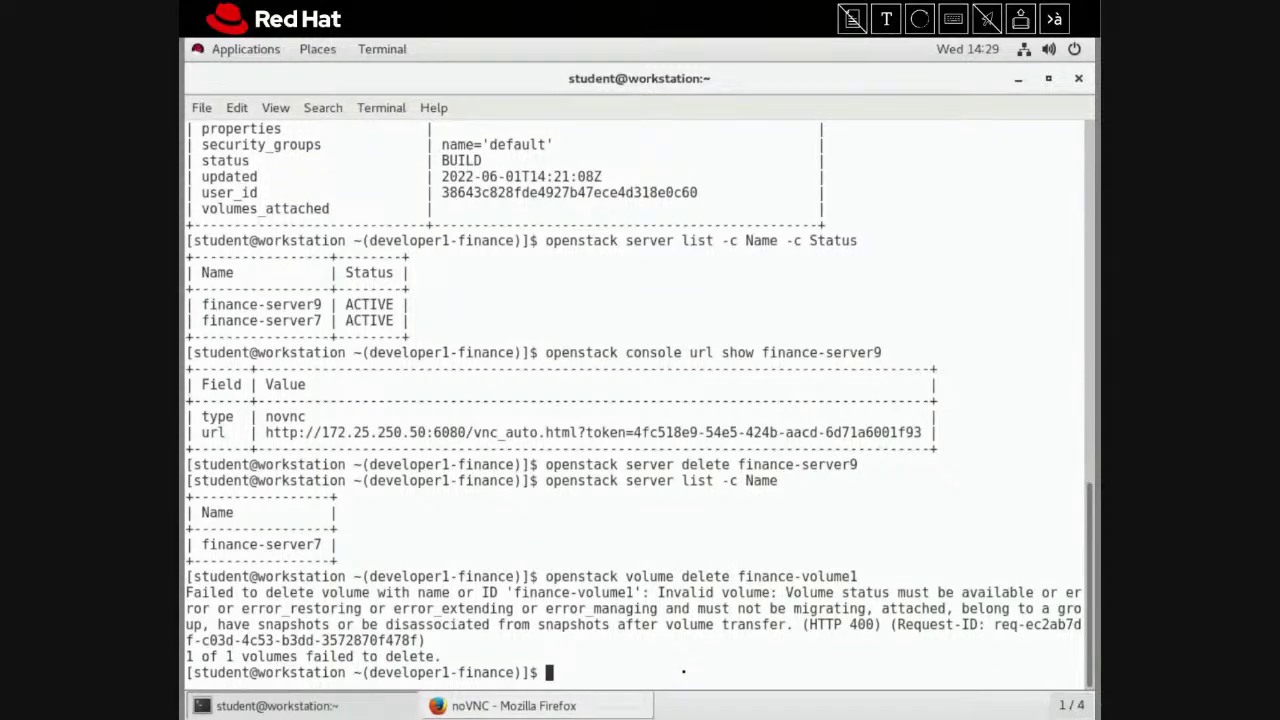
Run openstack volume list, then retry deleting finance-volume1, which fails again with HTTP 400
type("o")
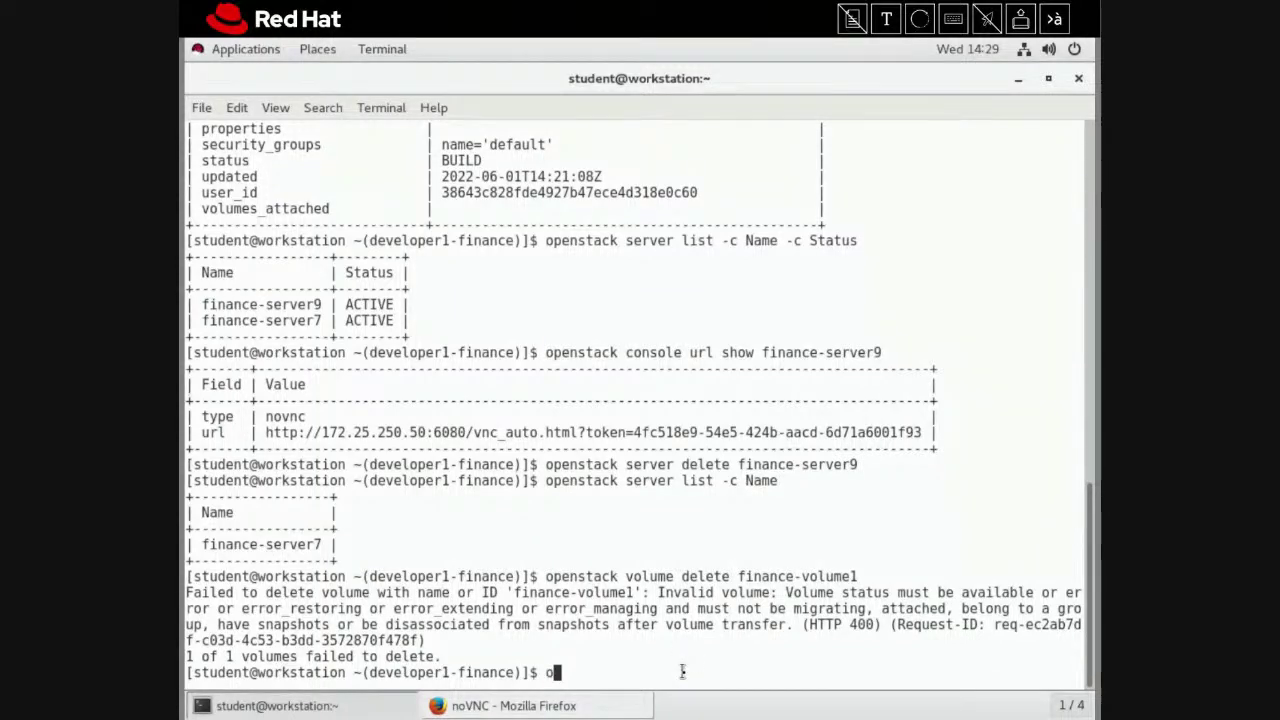
type("penstack volum")
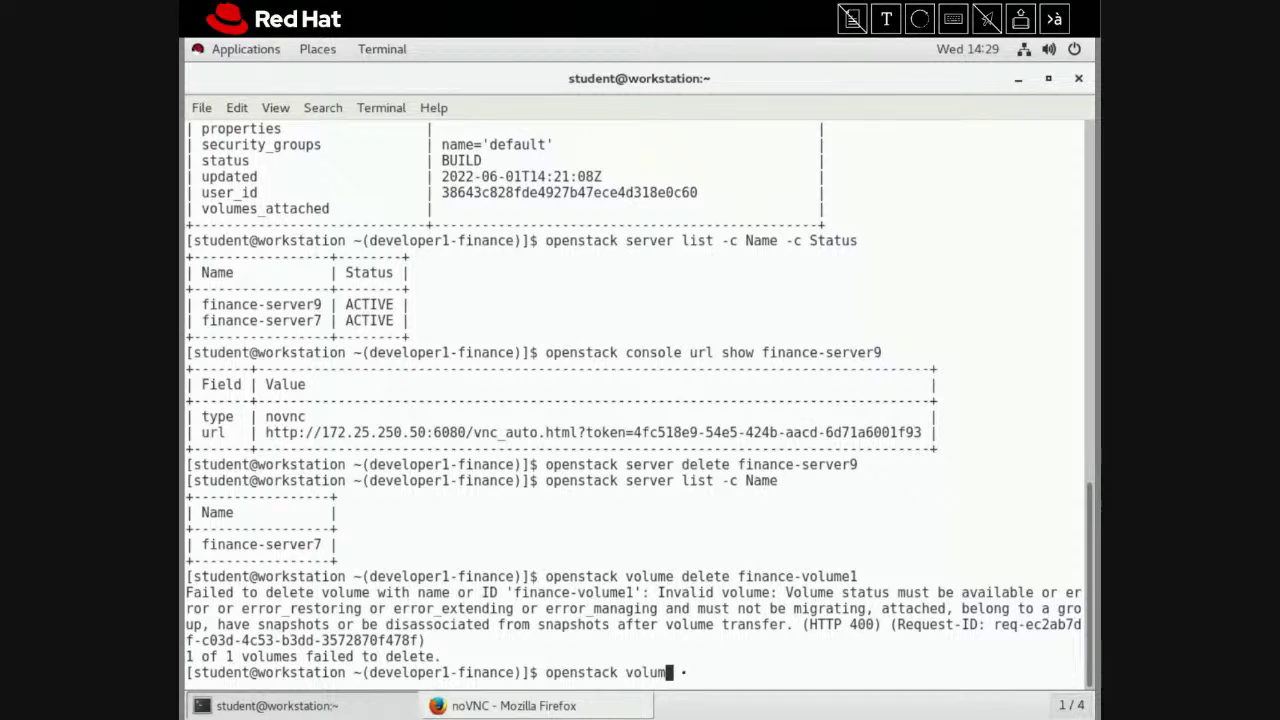
type("e list")
key("Return")
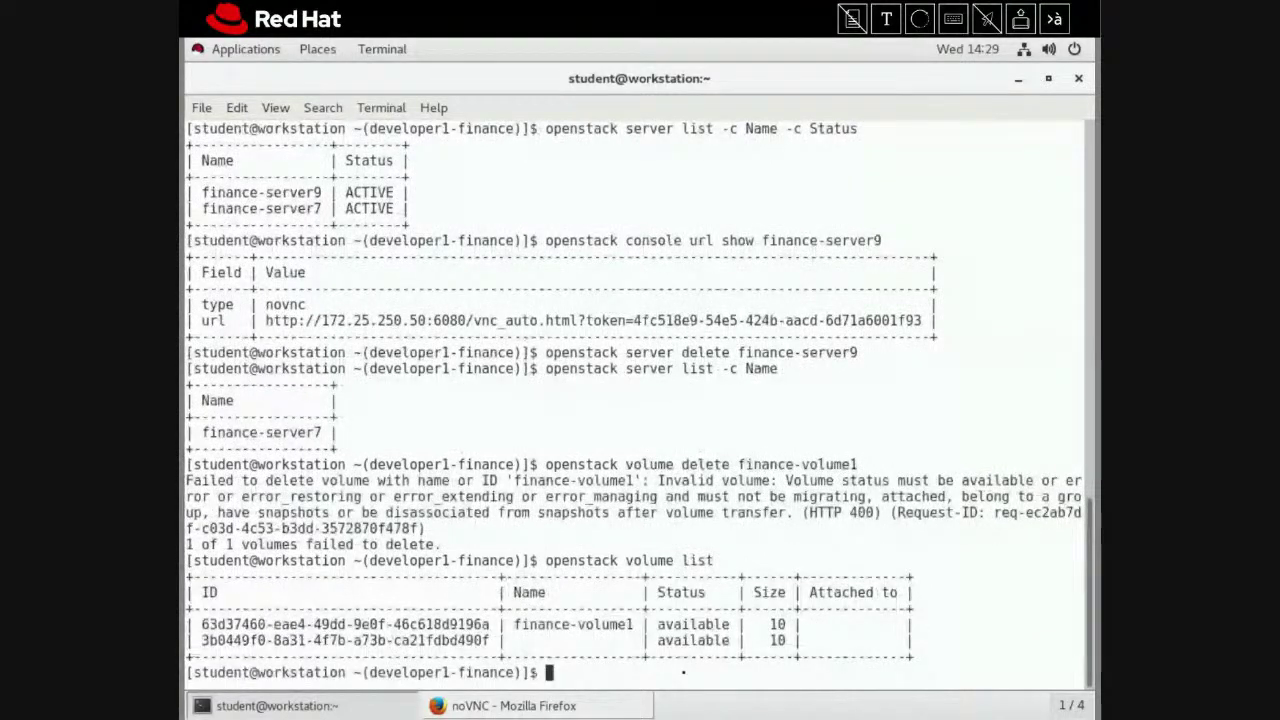
type("opens")
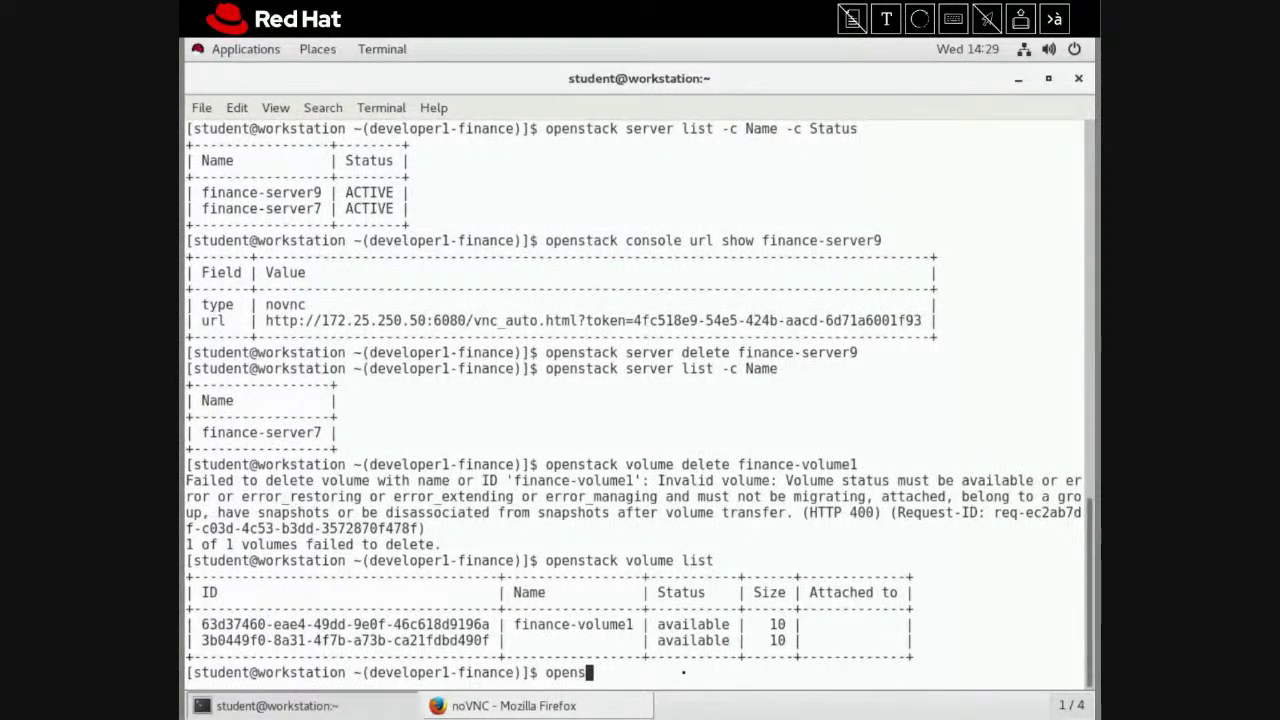
type("tack volum")
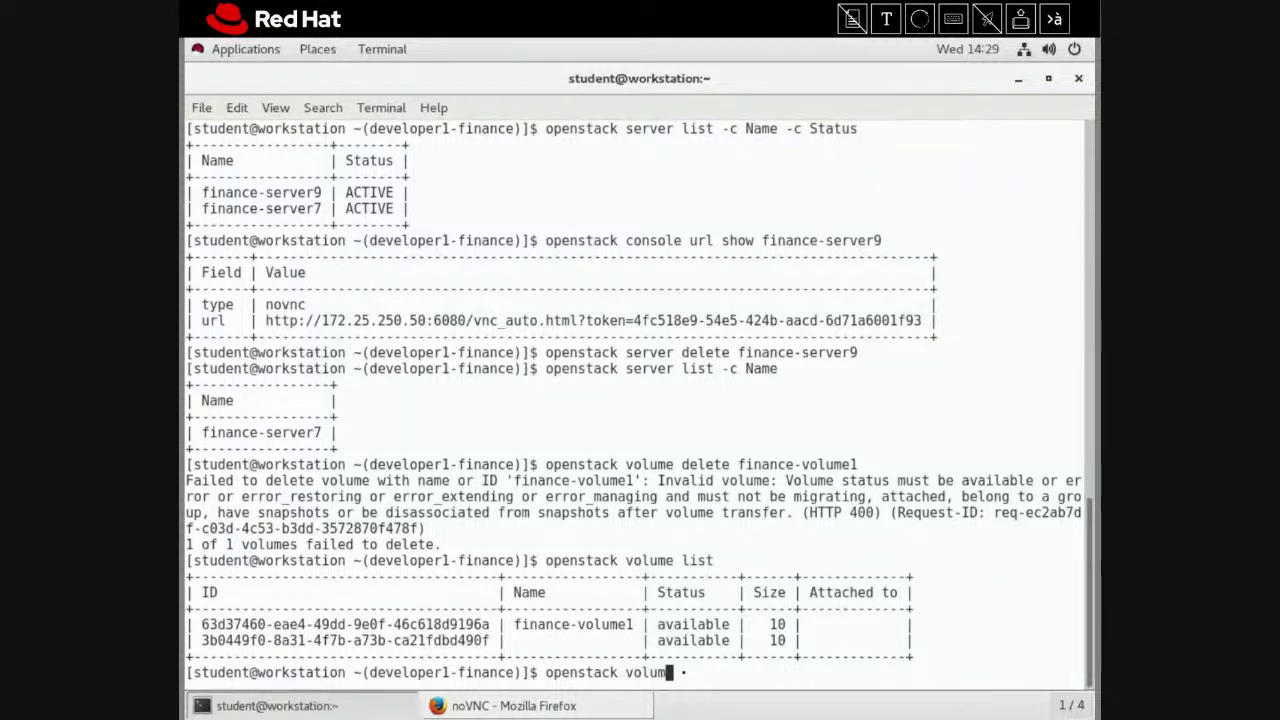
type("e delete ")
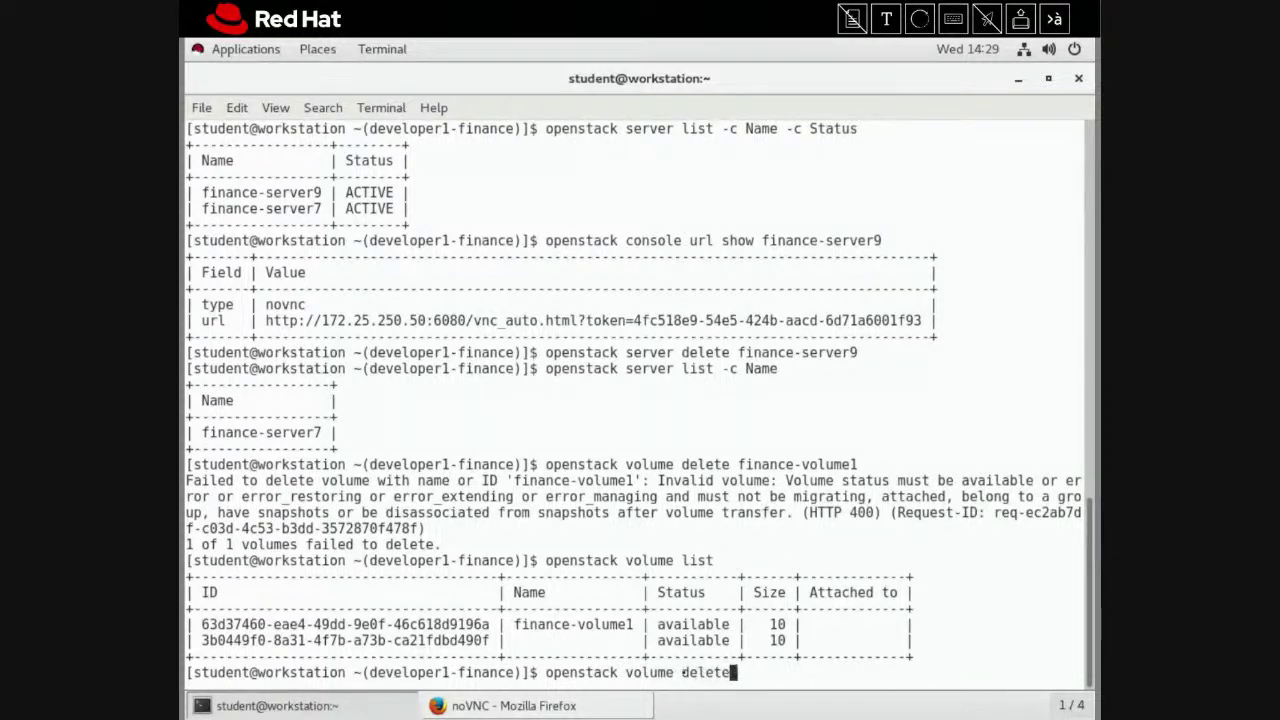
type("finance-volume1")
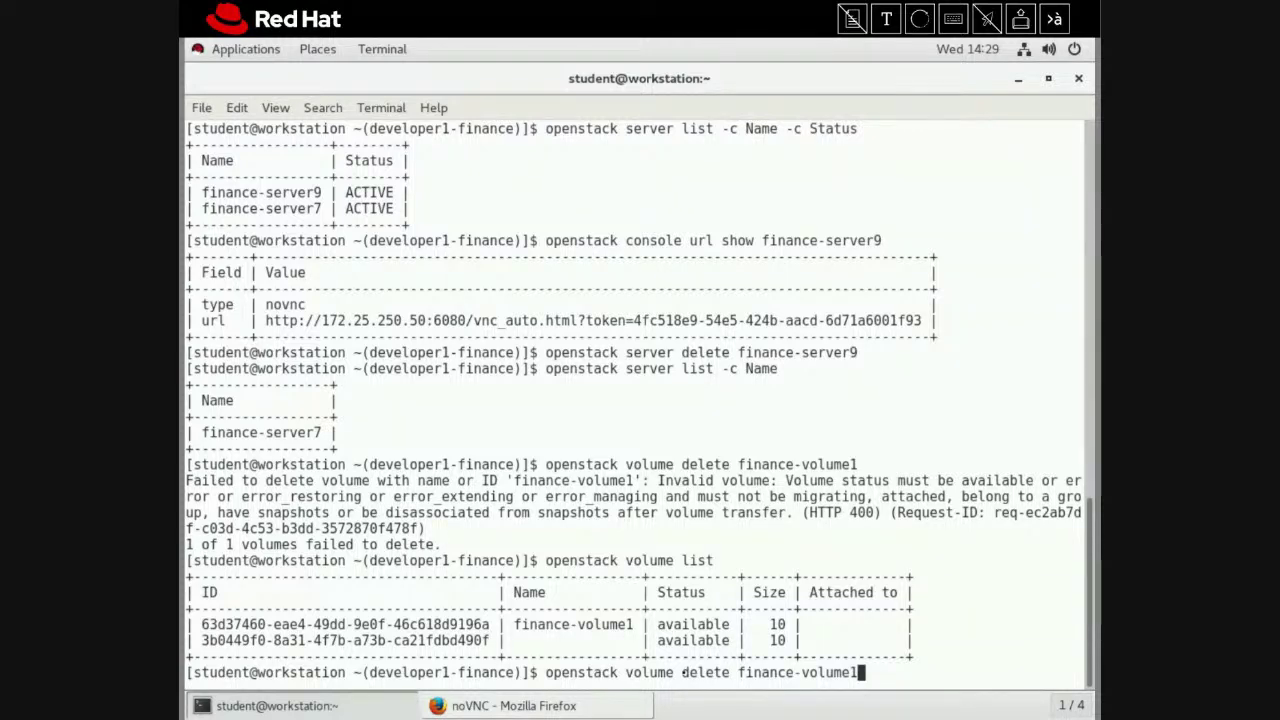
key("Return")
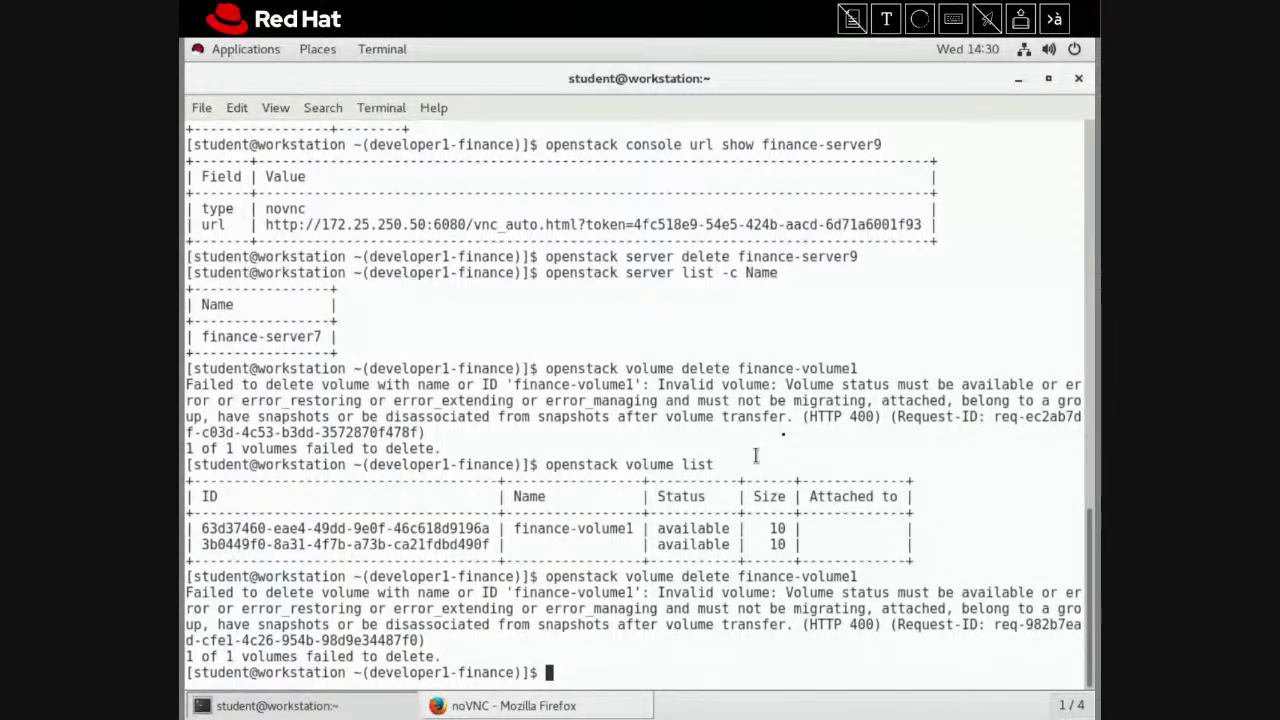
scroll(770, 430, "up", 2)
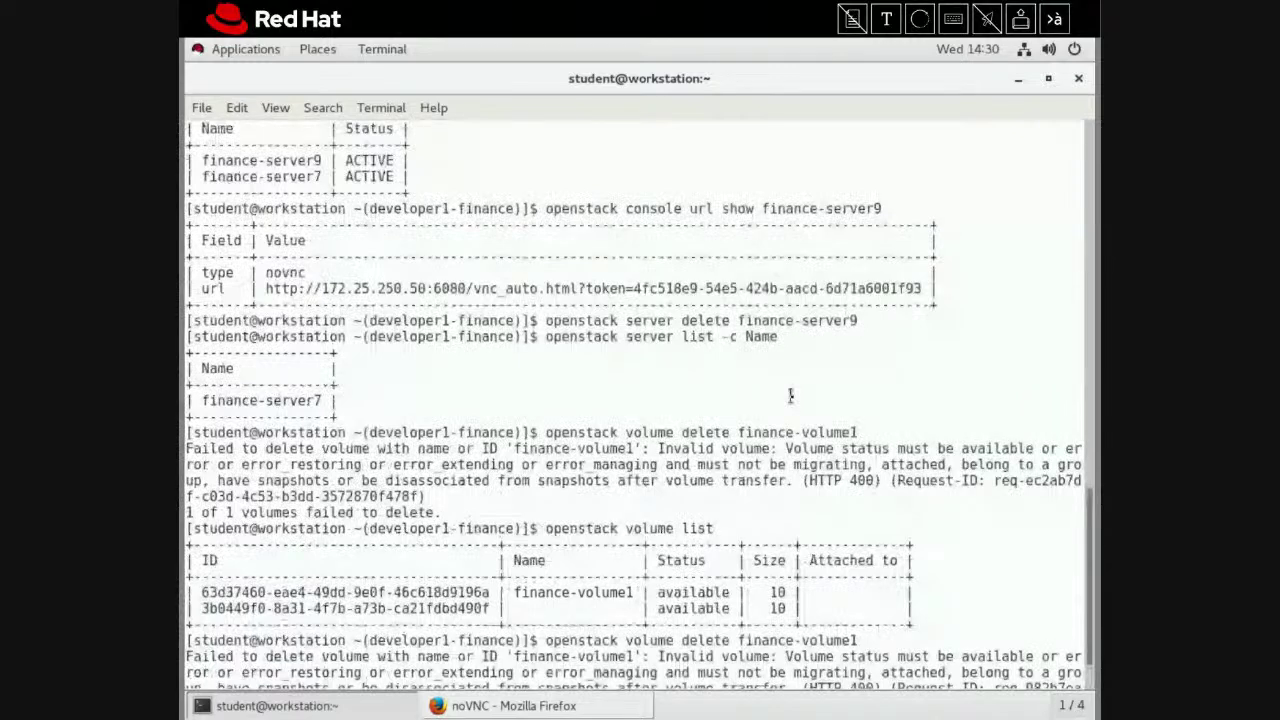
scroll(790, 396, "down", 2)
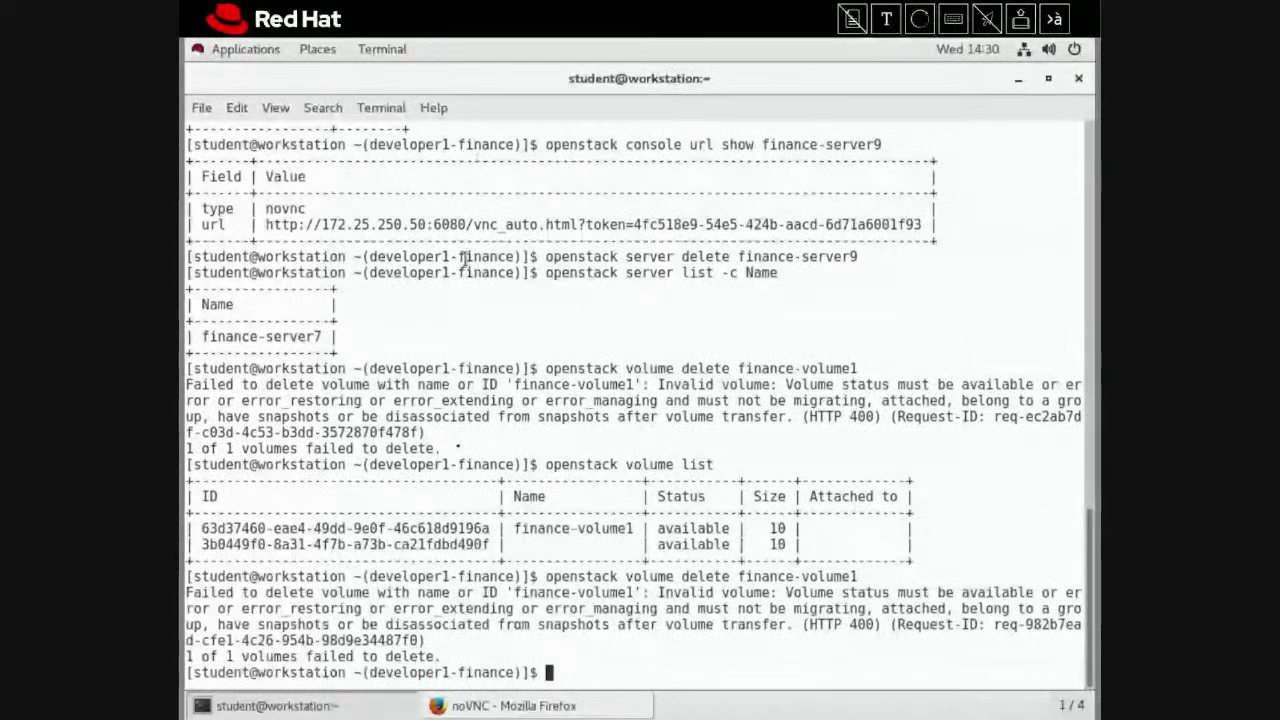
Reload the dashboard's Volumes tab in Firefox and show finance-volume1's actions list
left_click(505, 705)
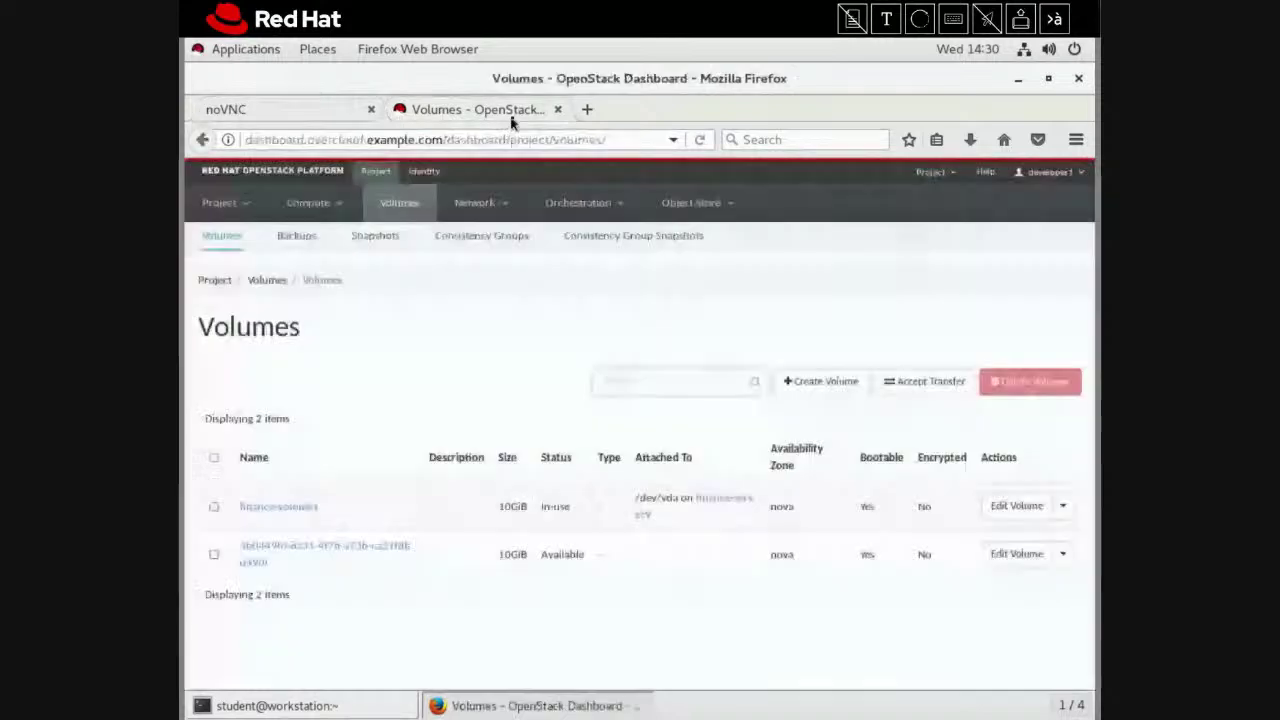
left_click(512, 113)
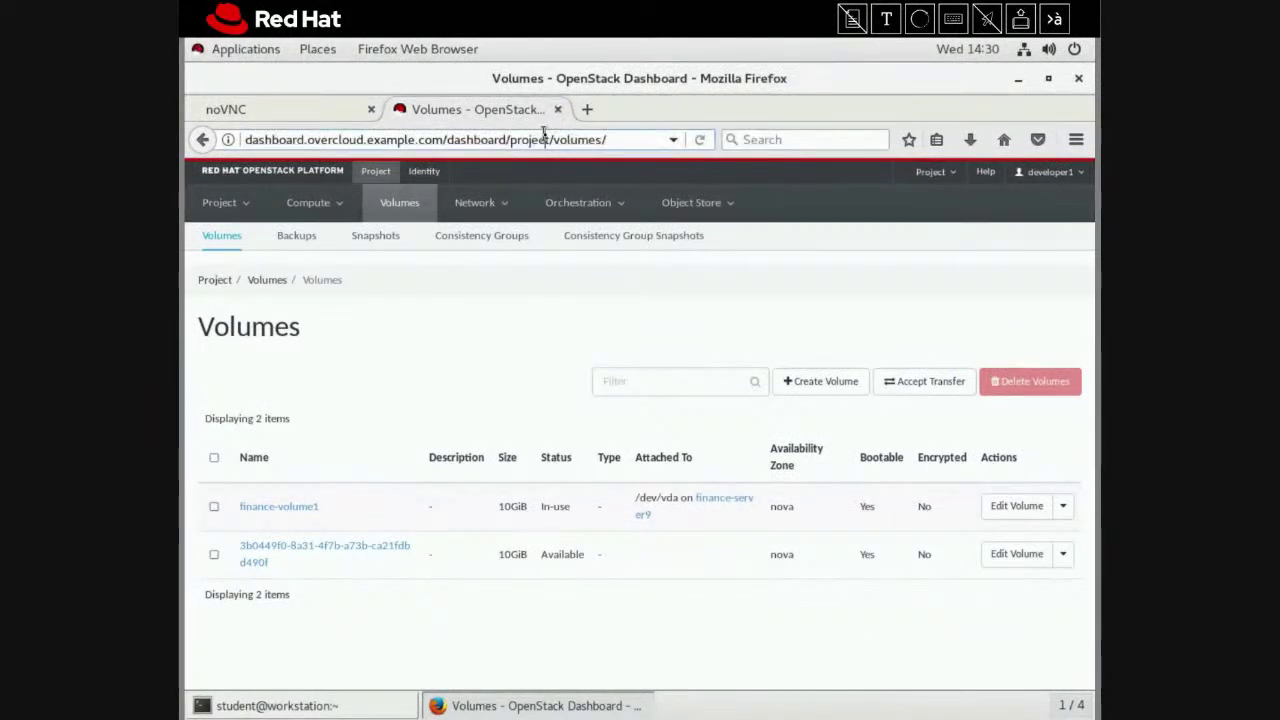
key("Return")
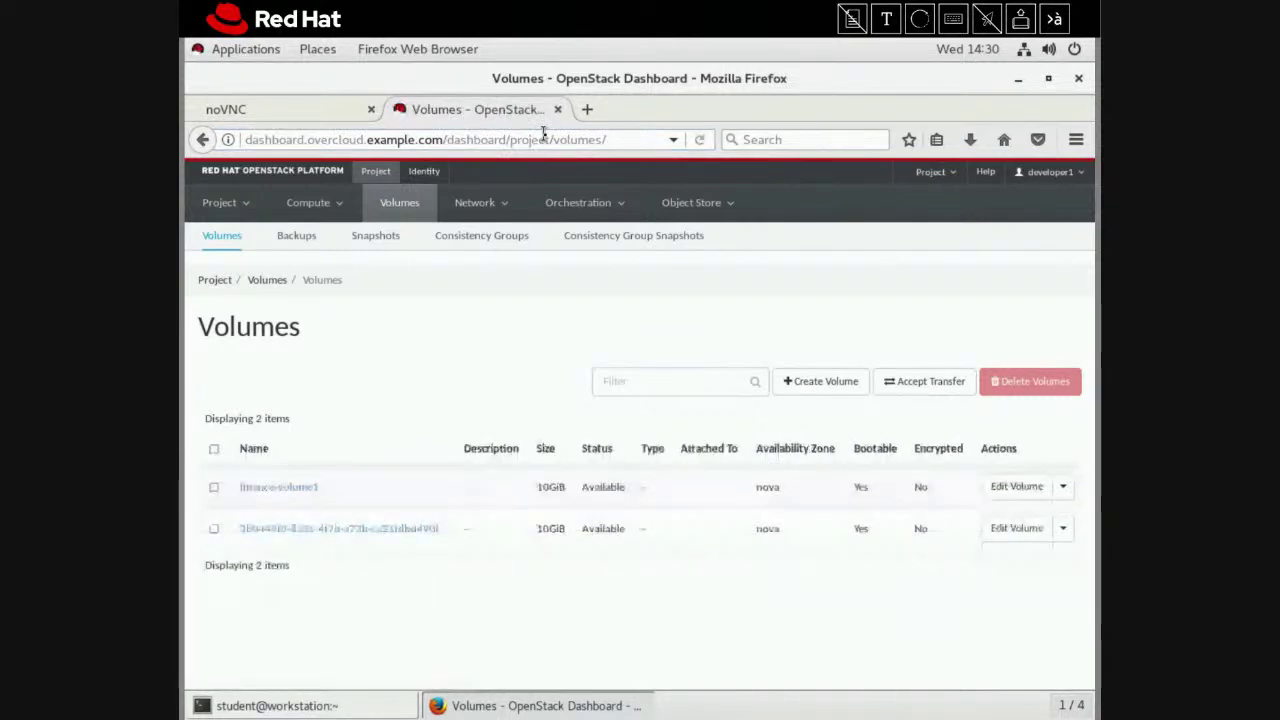
left_click(1063, 487)
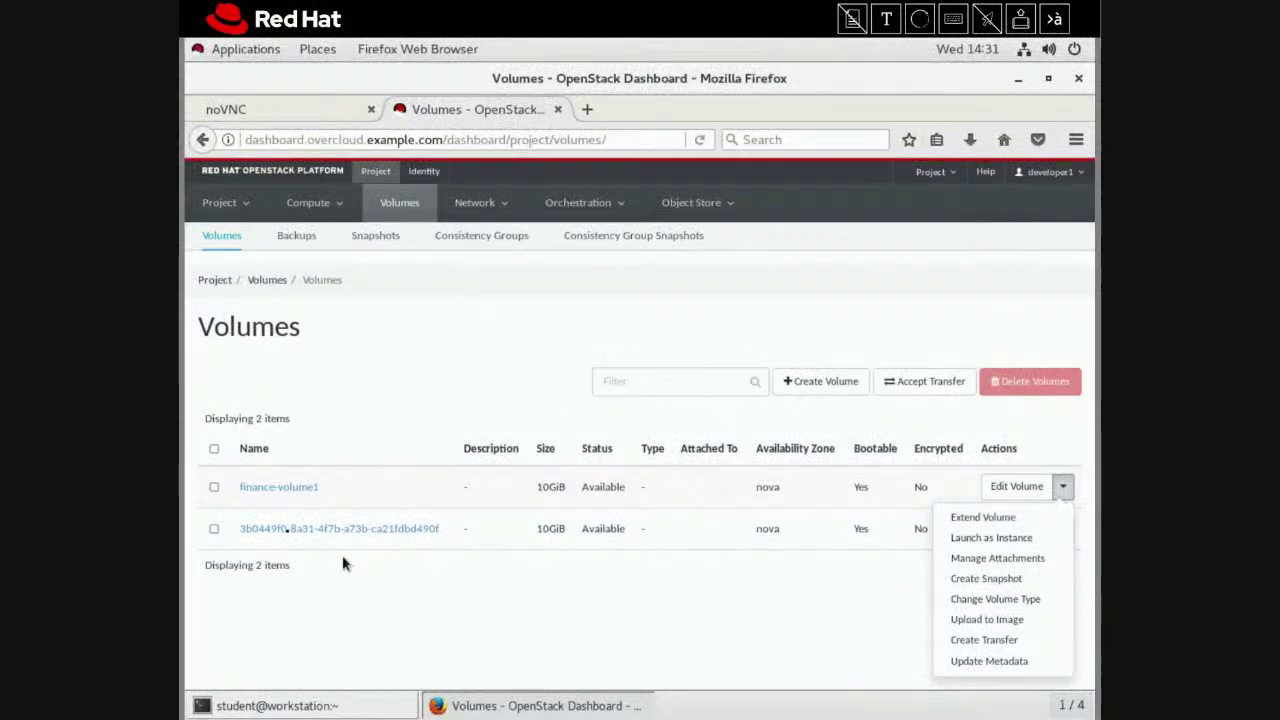
Tick finance-volume1's checkbox and review the action lists of both volumes
left_click(216, 487)
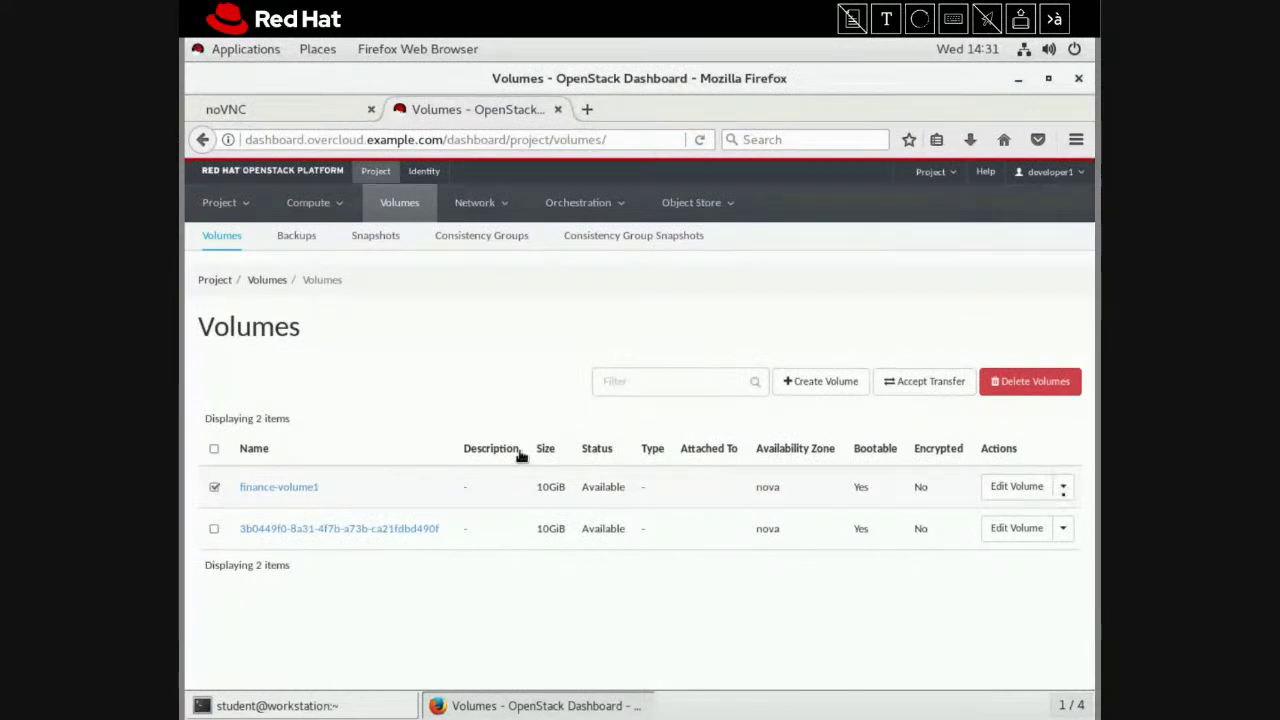
left_click(1063, 487)
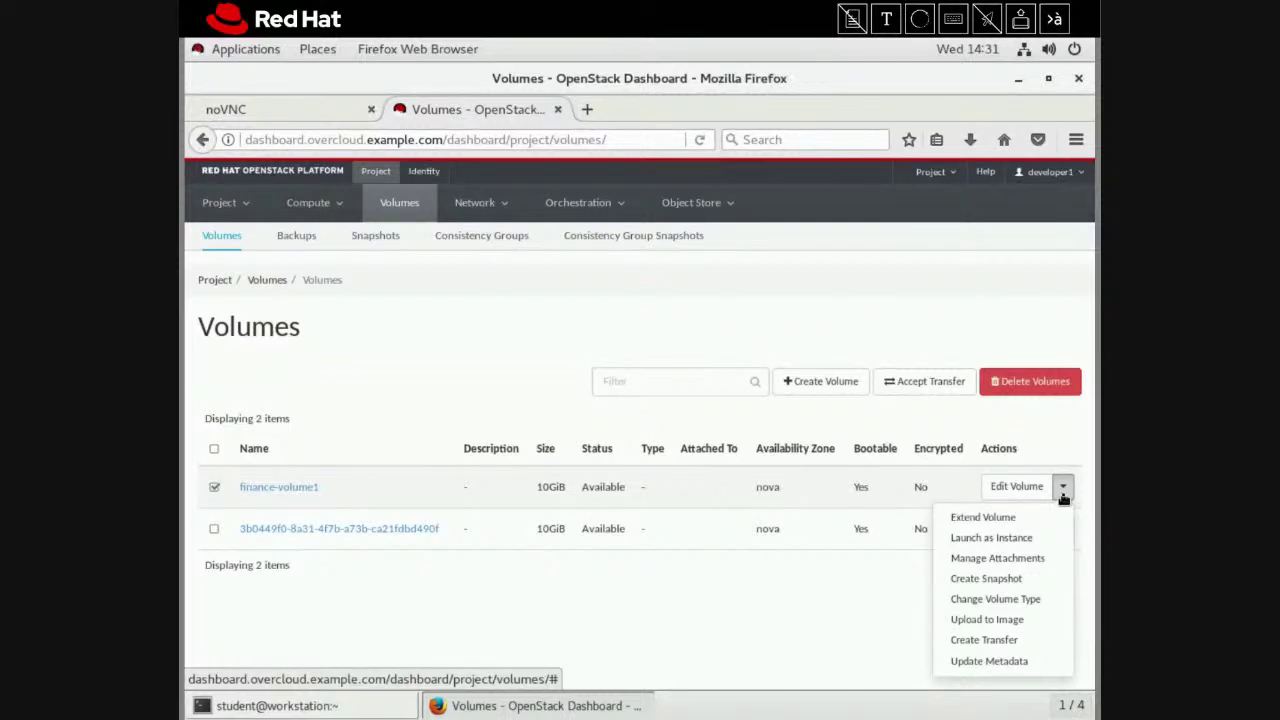
left_click(772, 600)
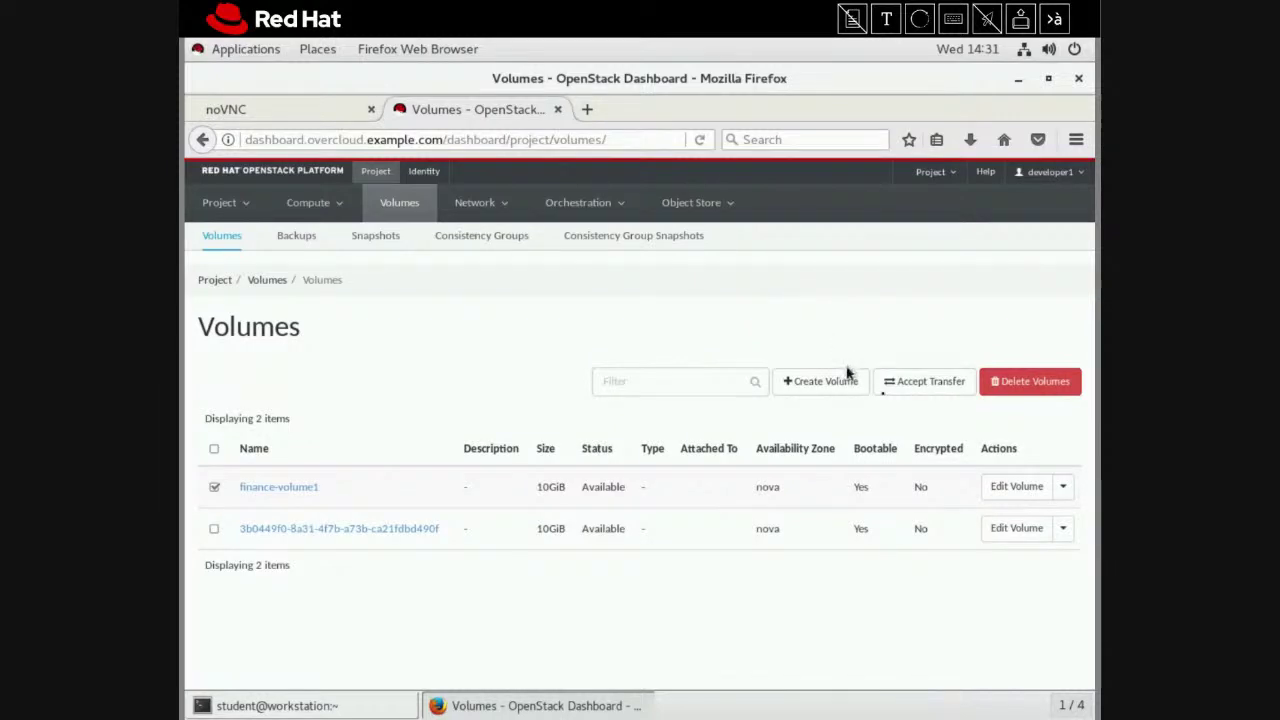
left_click(1058, 530)
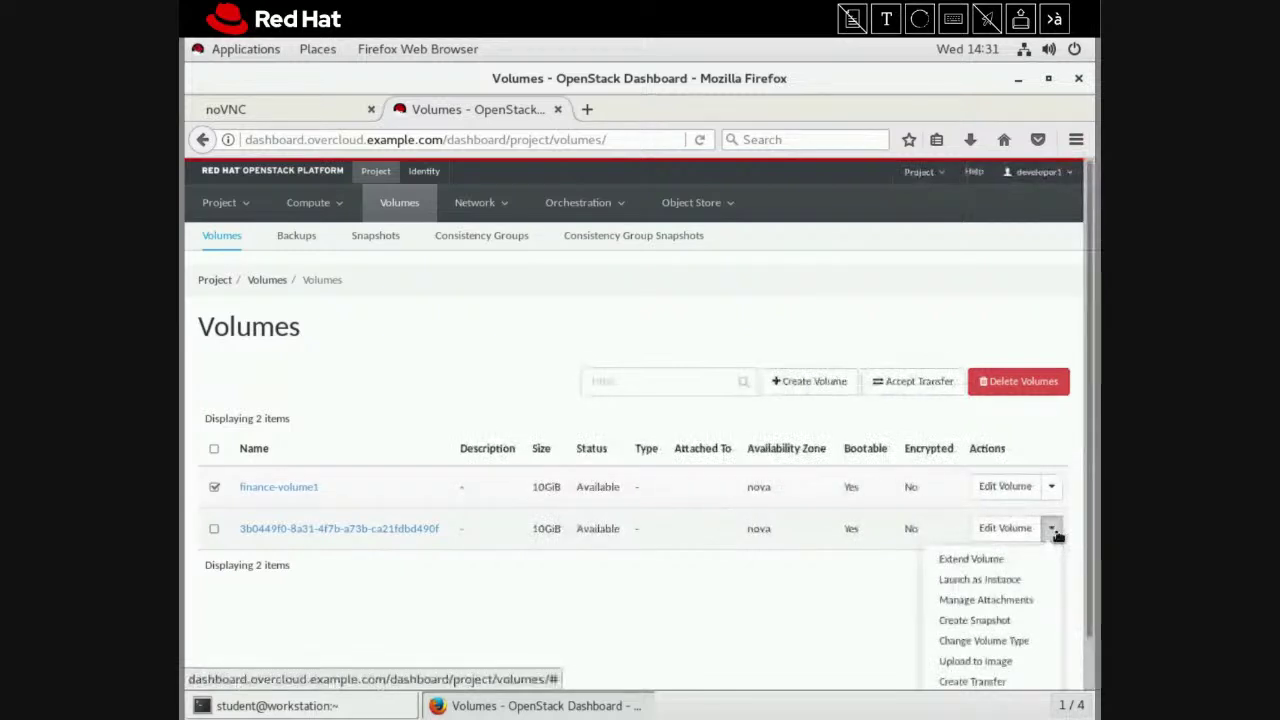
left_click(831, 617)
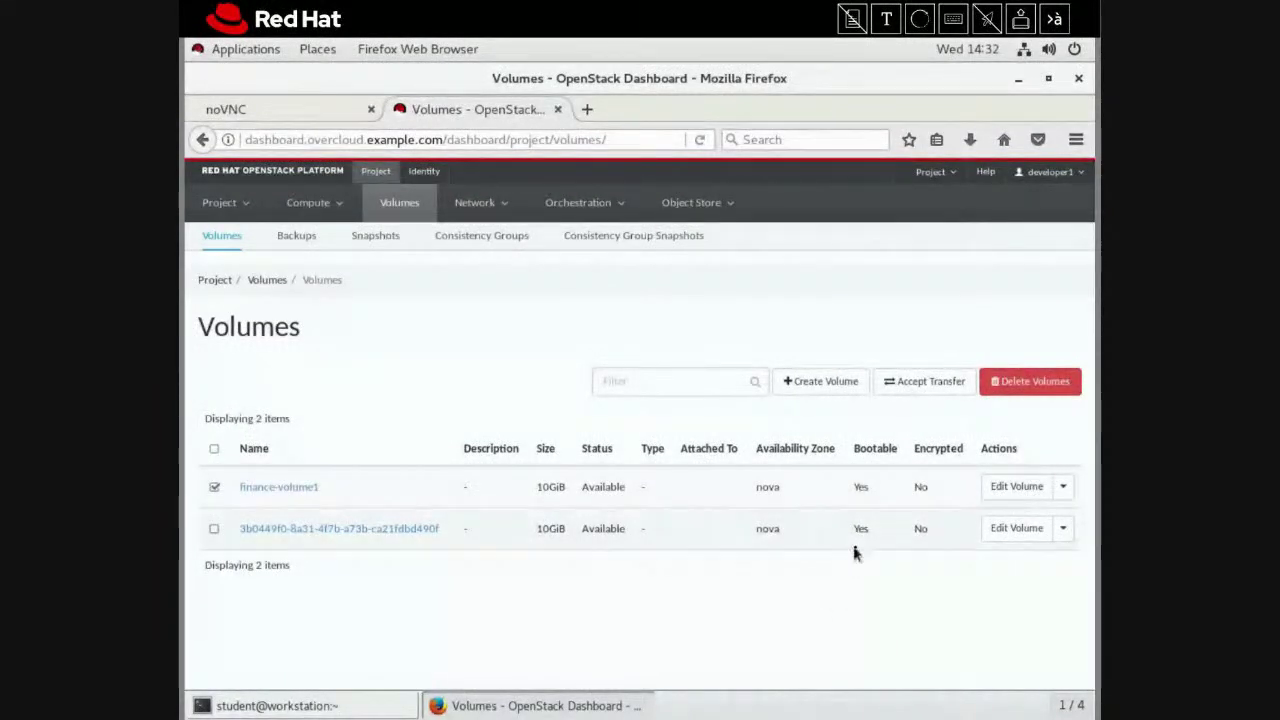
Confirm deleting finance-volume1, dismiss the not-allowed error, then open the user account menu
left_click(998, 388)
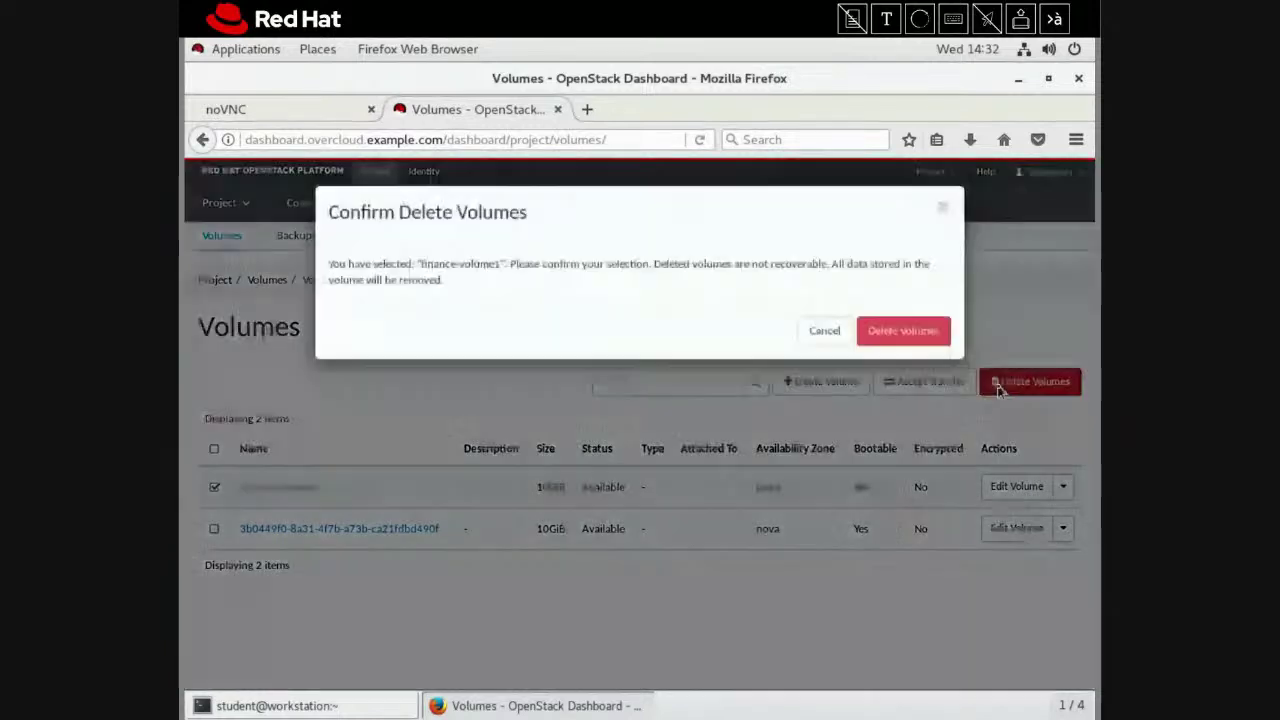
left_click(888, 333)
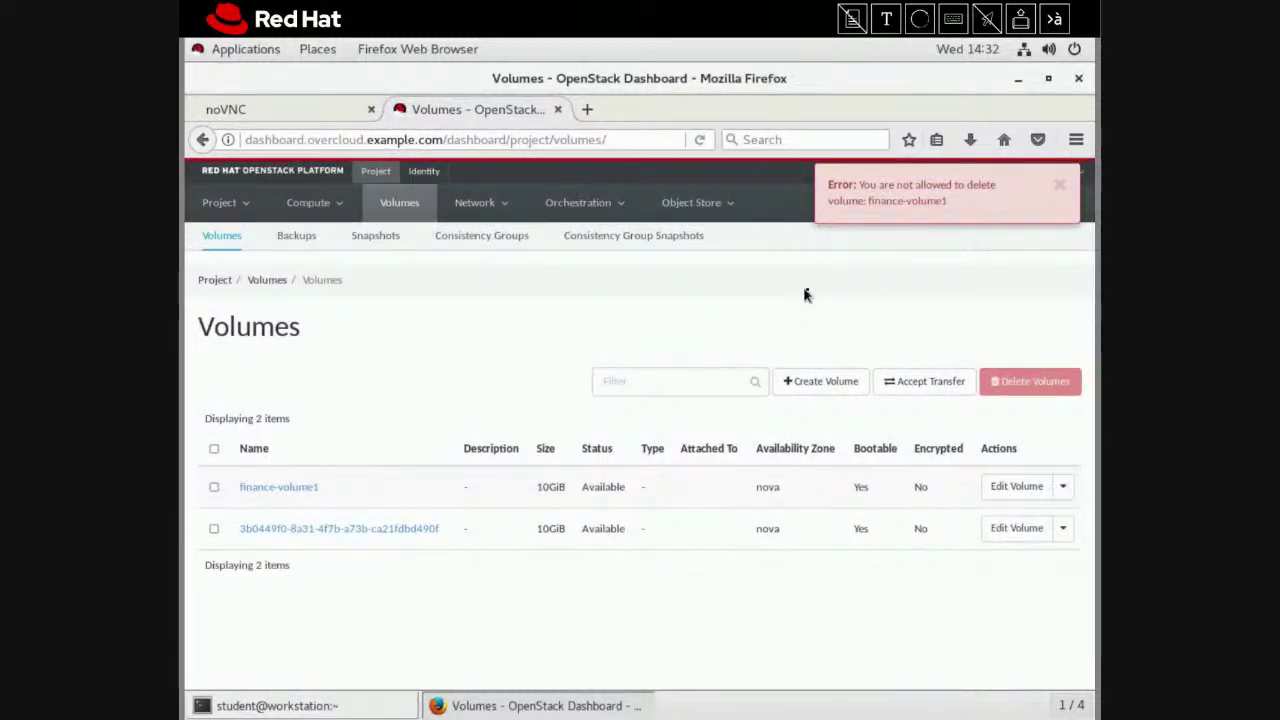
left_click(1059, 188)
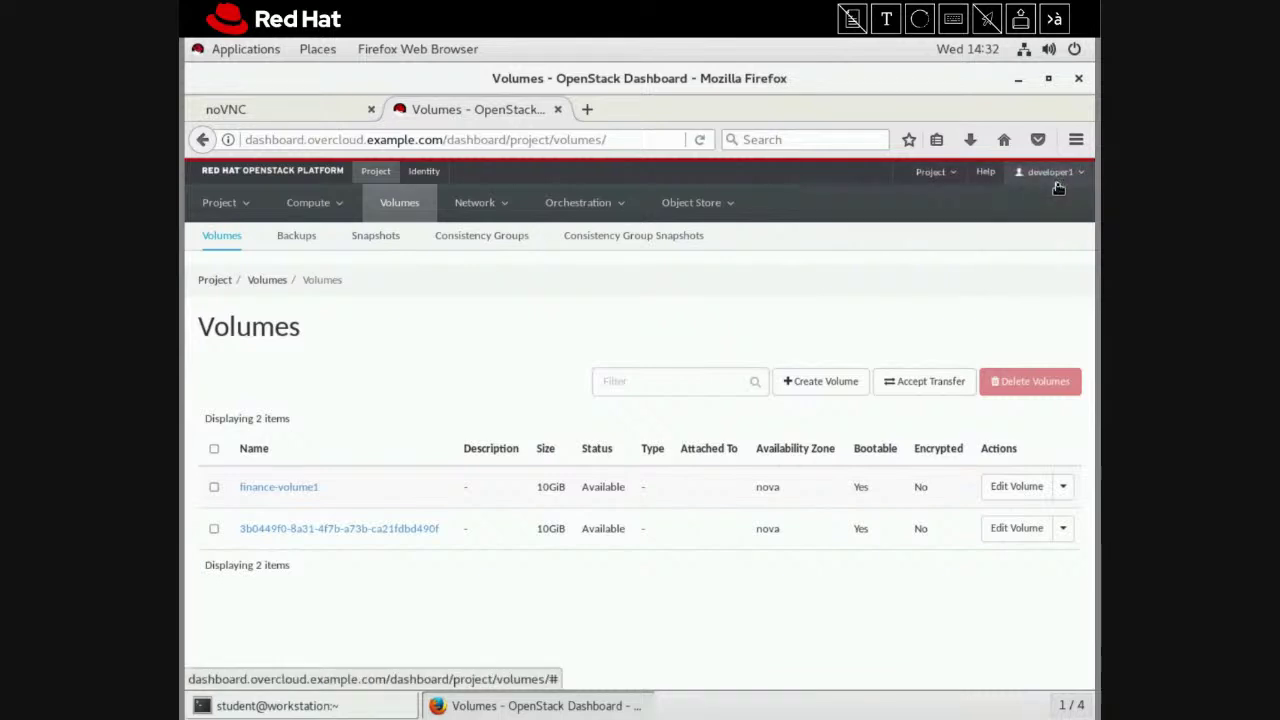
left_click(1056, 179)
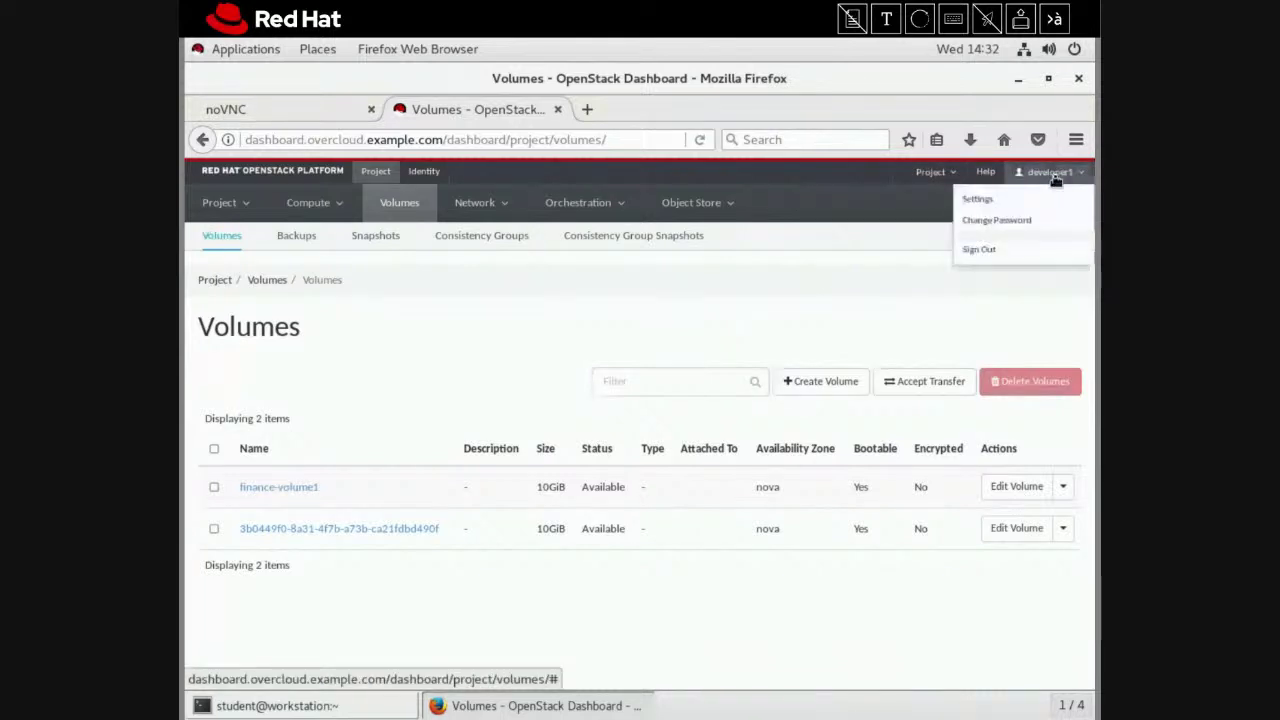